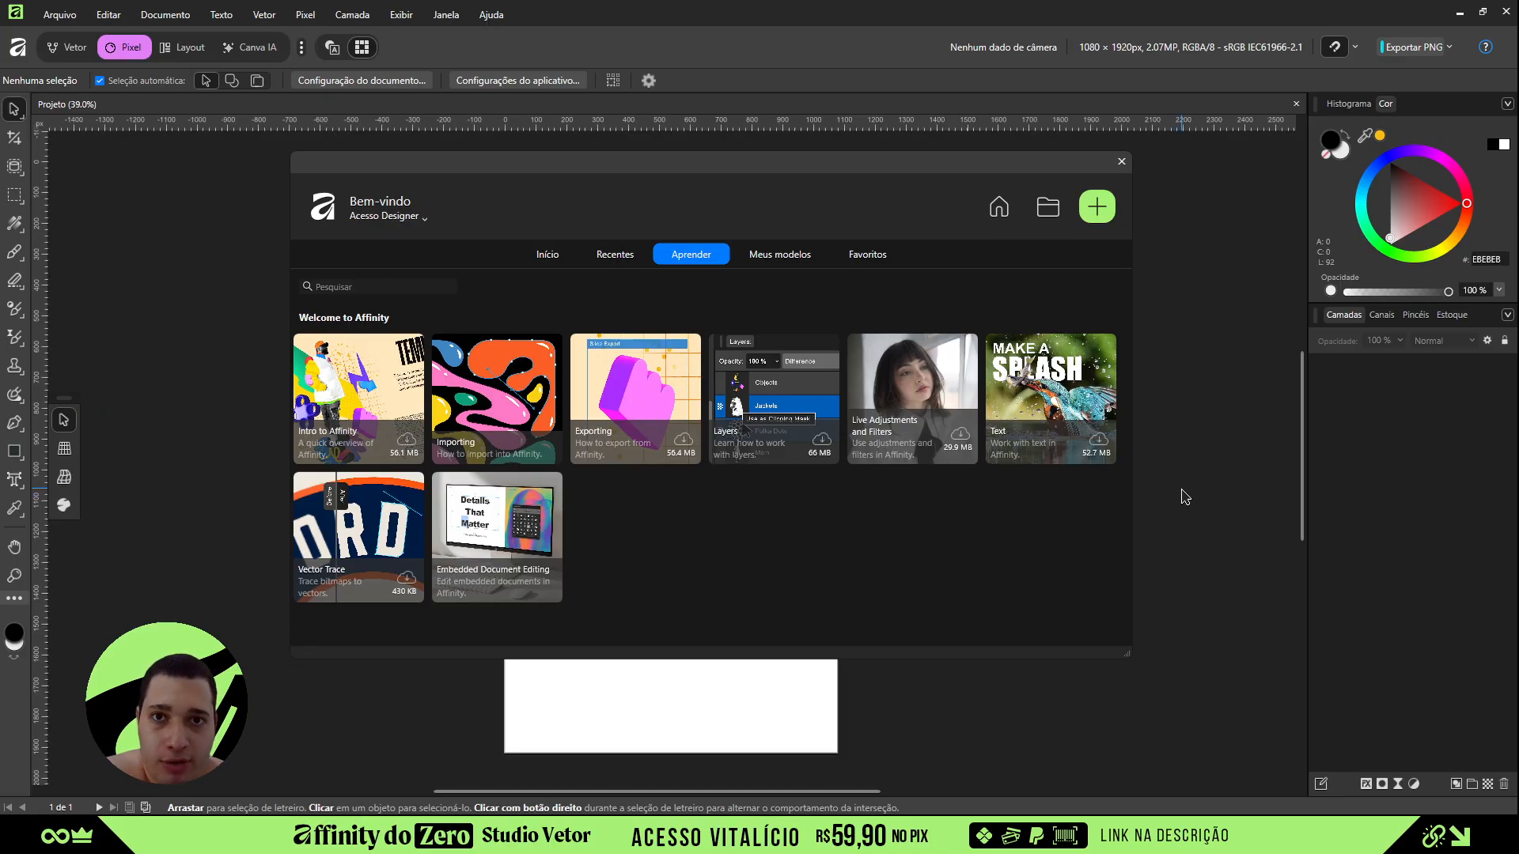
- Examine the page width and height in the new-document settings, and close the dialog without creating a document
click(1097, 210)
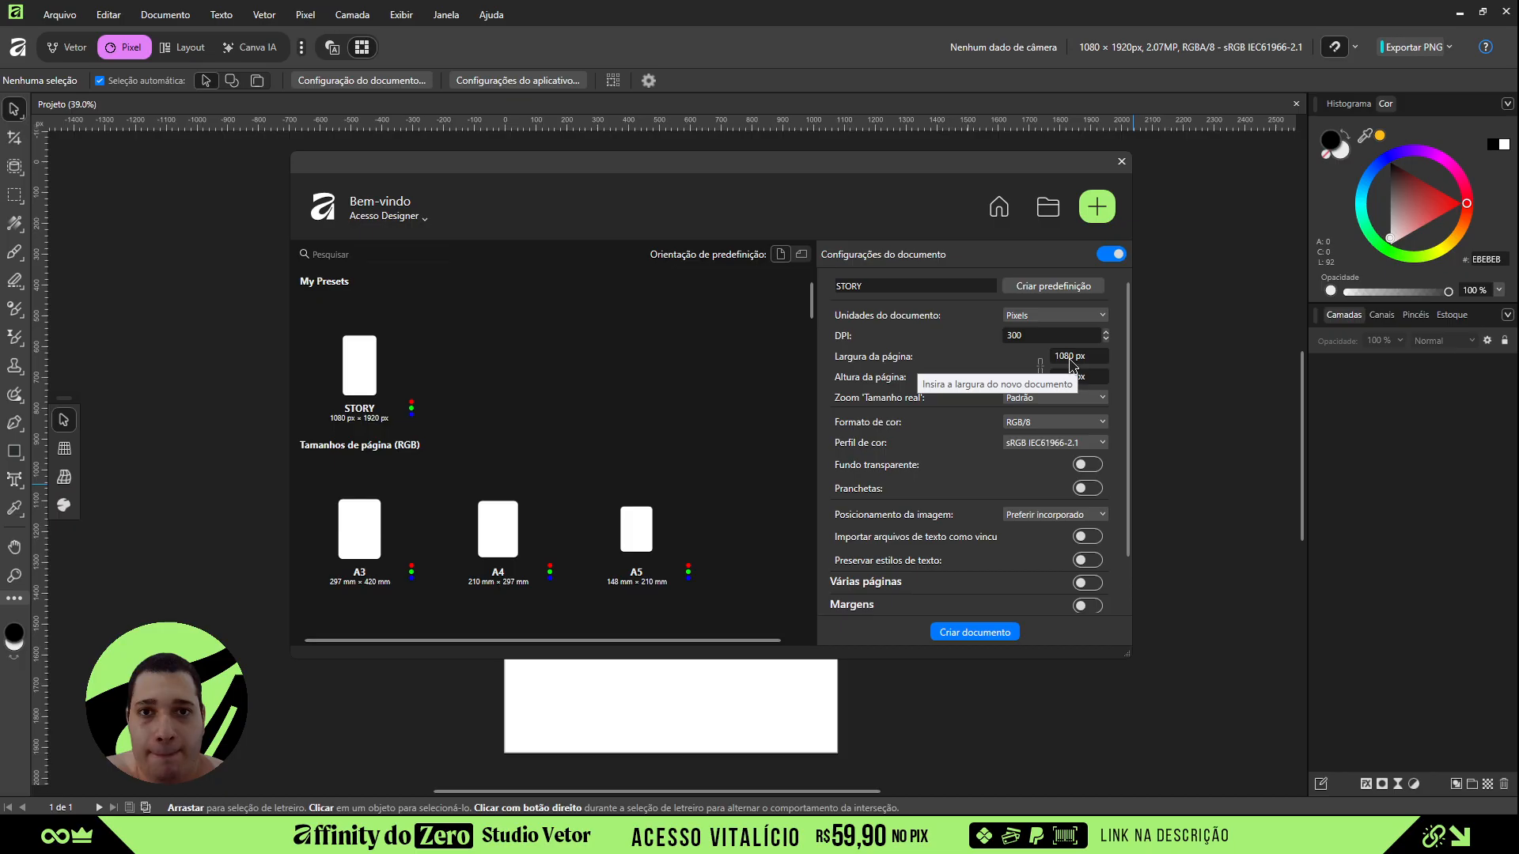
click(1076, 358)
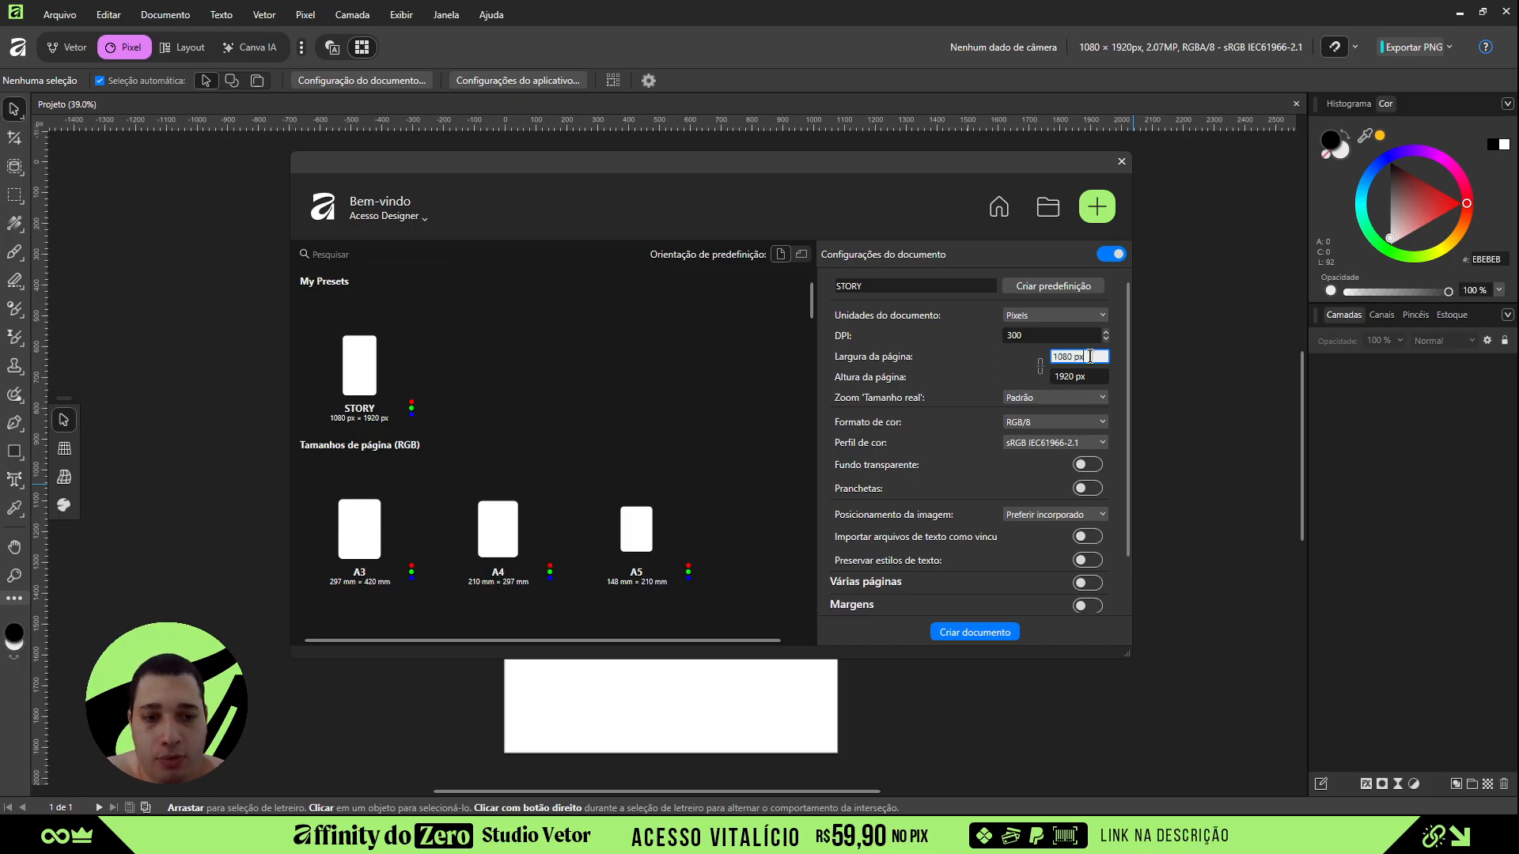
click(1086, 377)
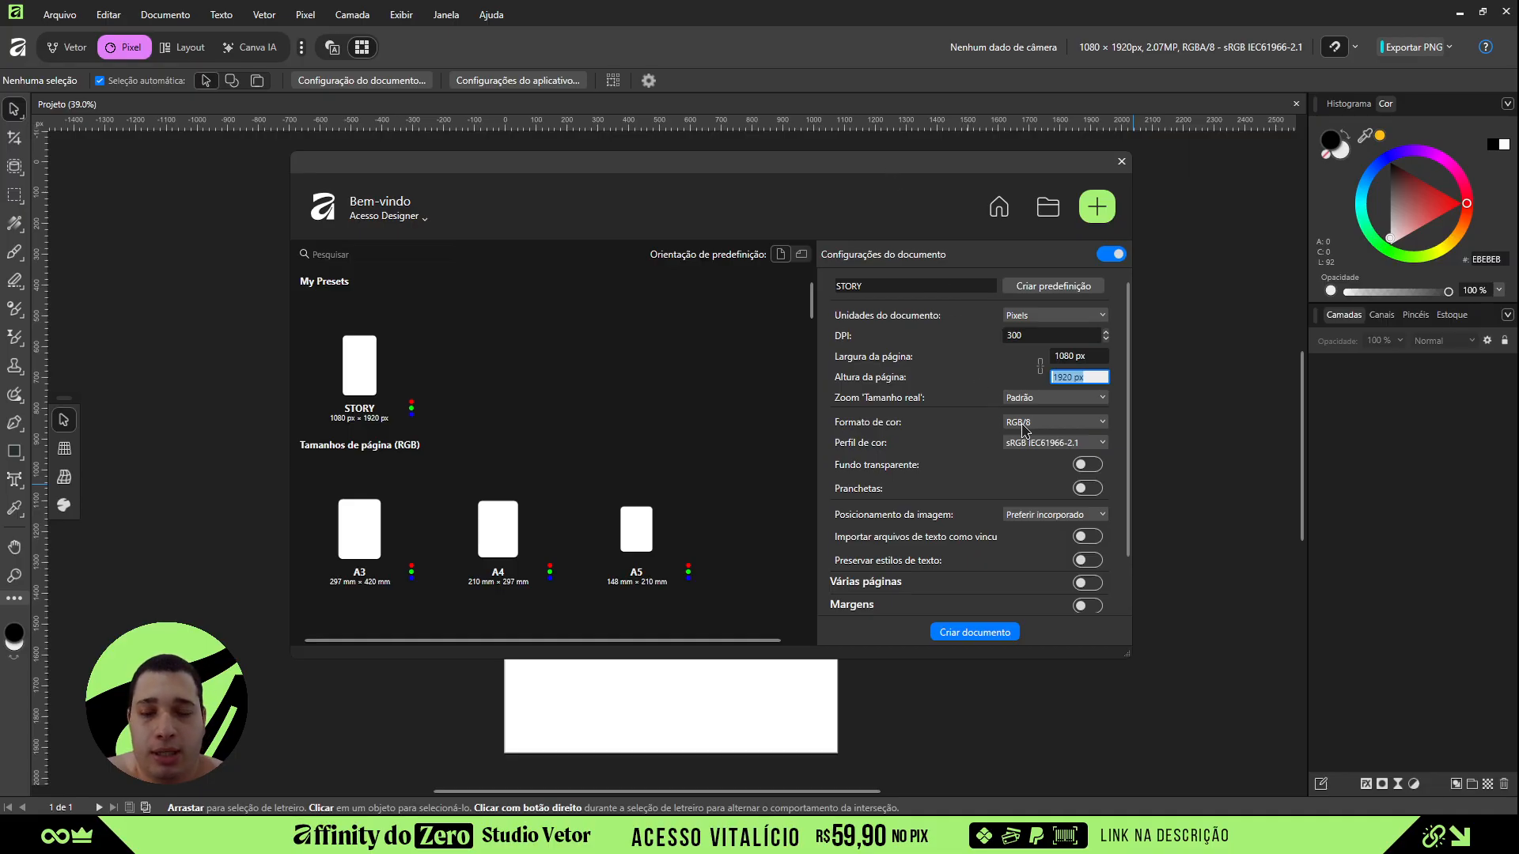
drag(908, 174, 891, 175)
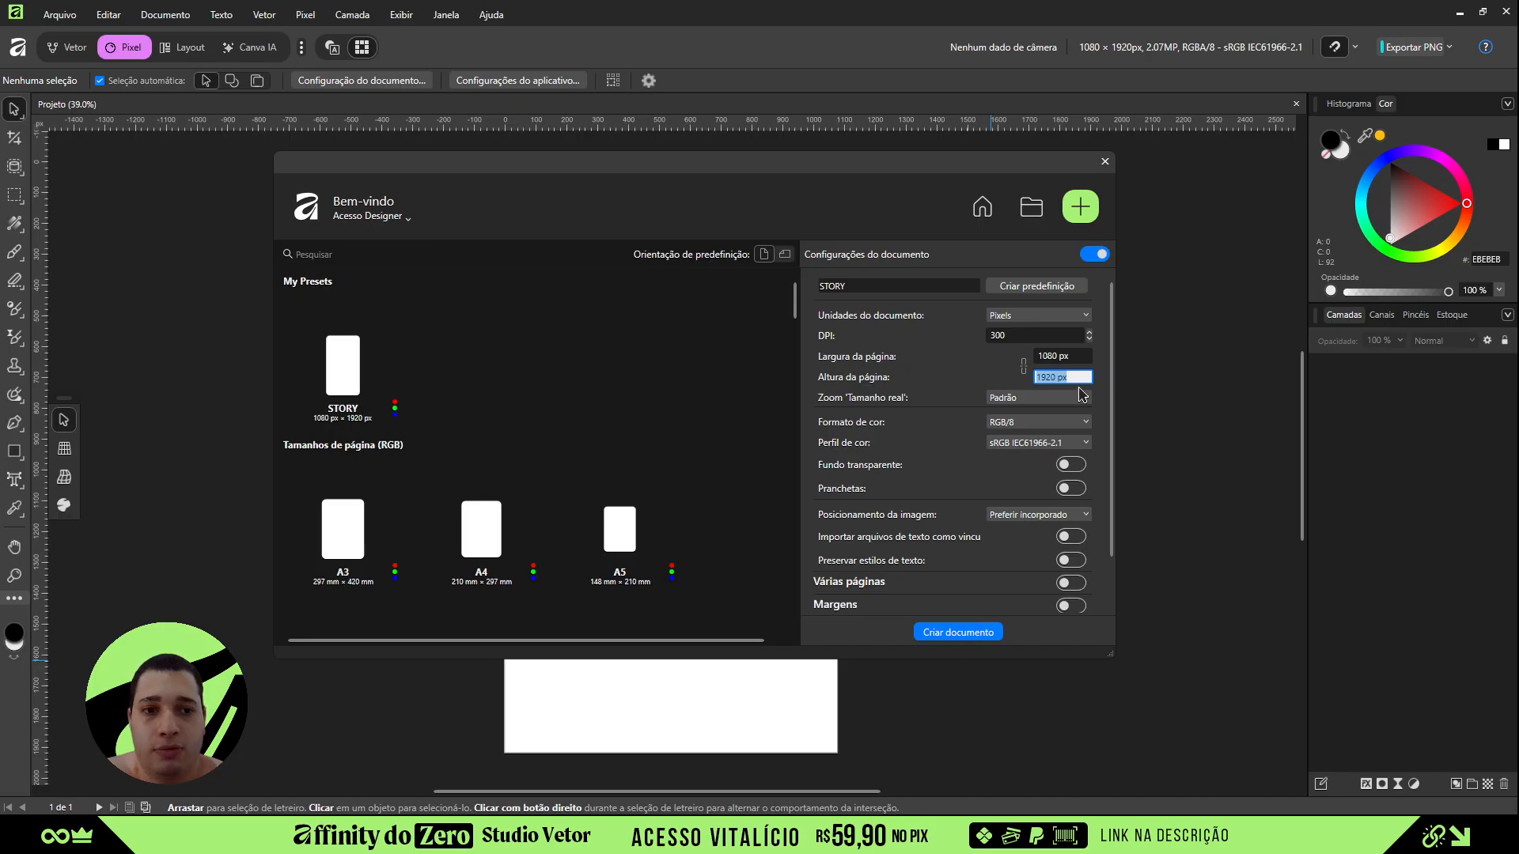
click(1105, 164)
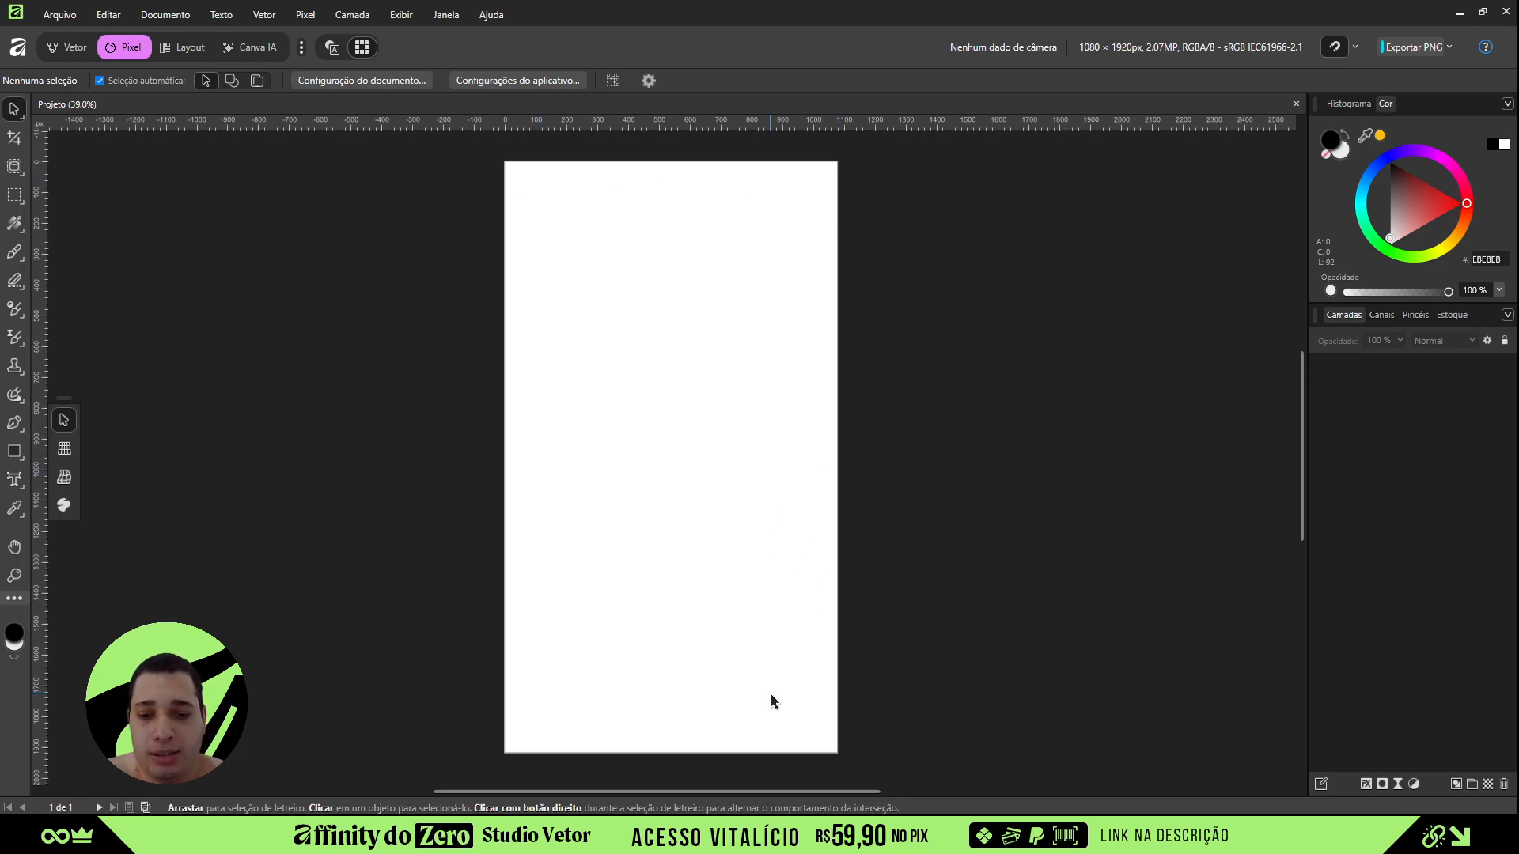
- Switch to the Material Aula folder in File Explorer and turn off the display of hidden items
click(697, 835)
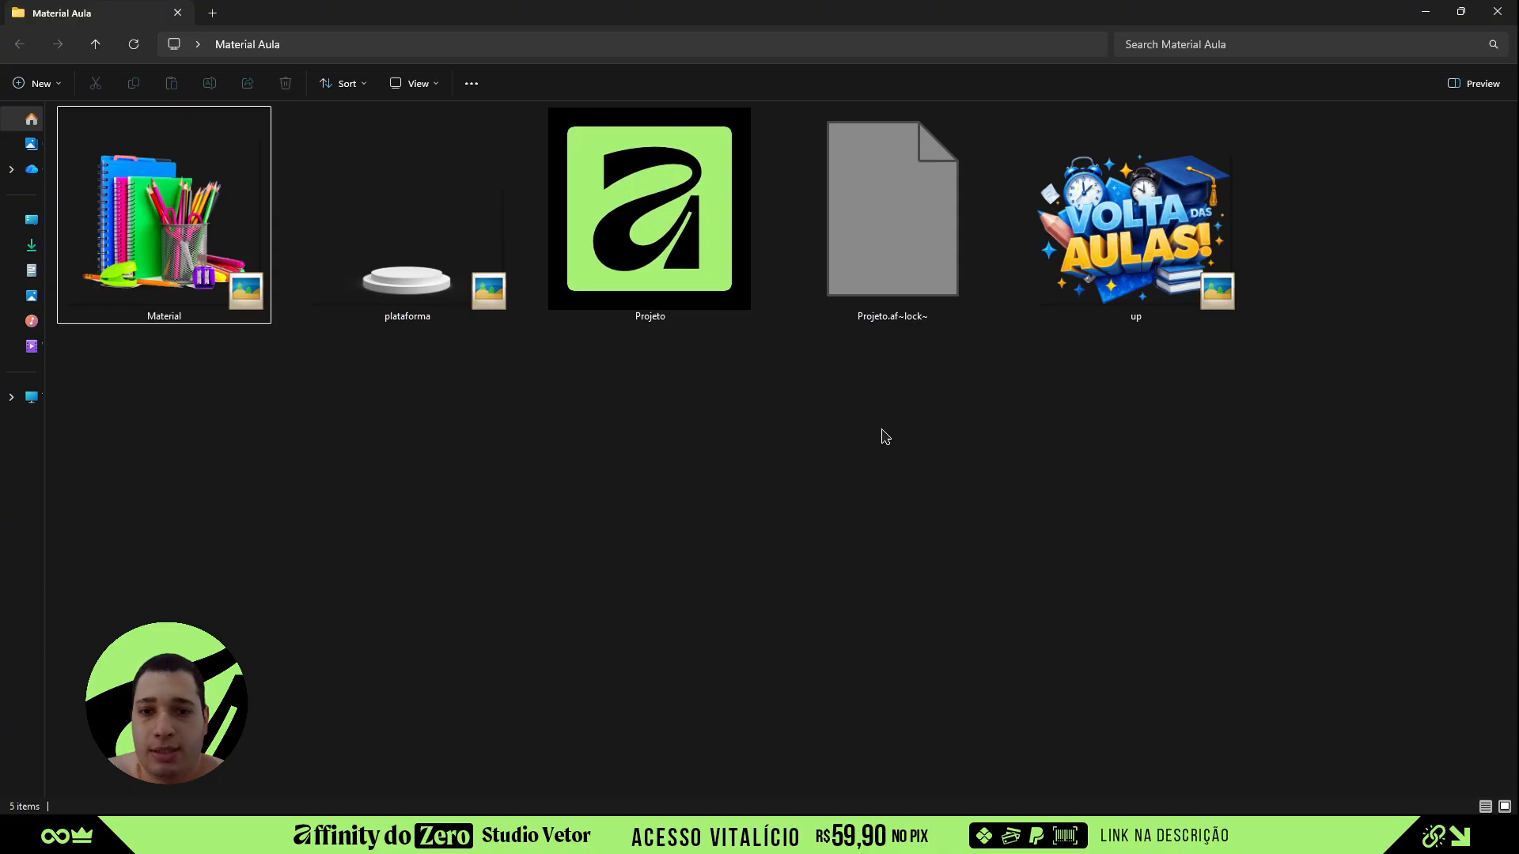
click(413, 83)
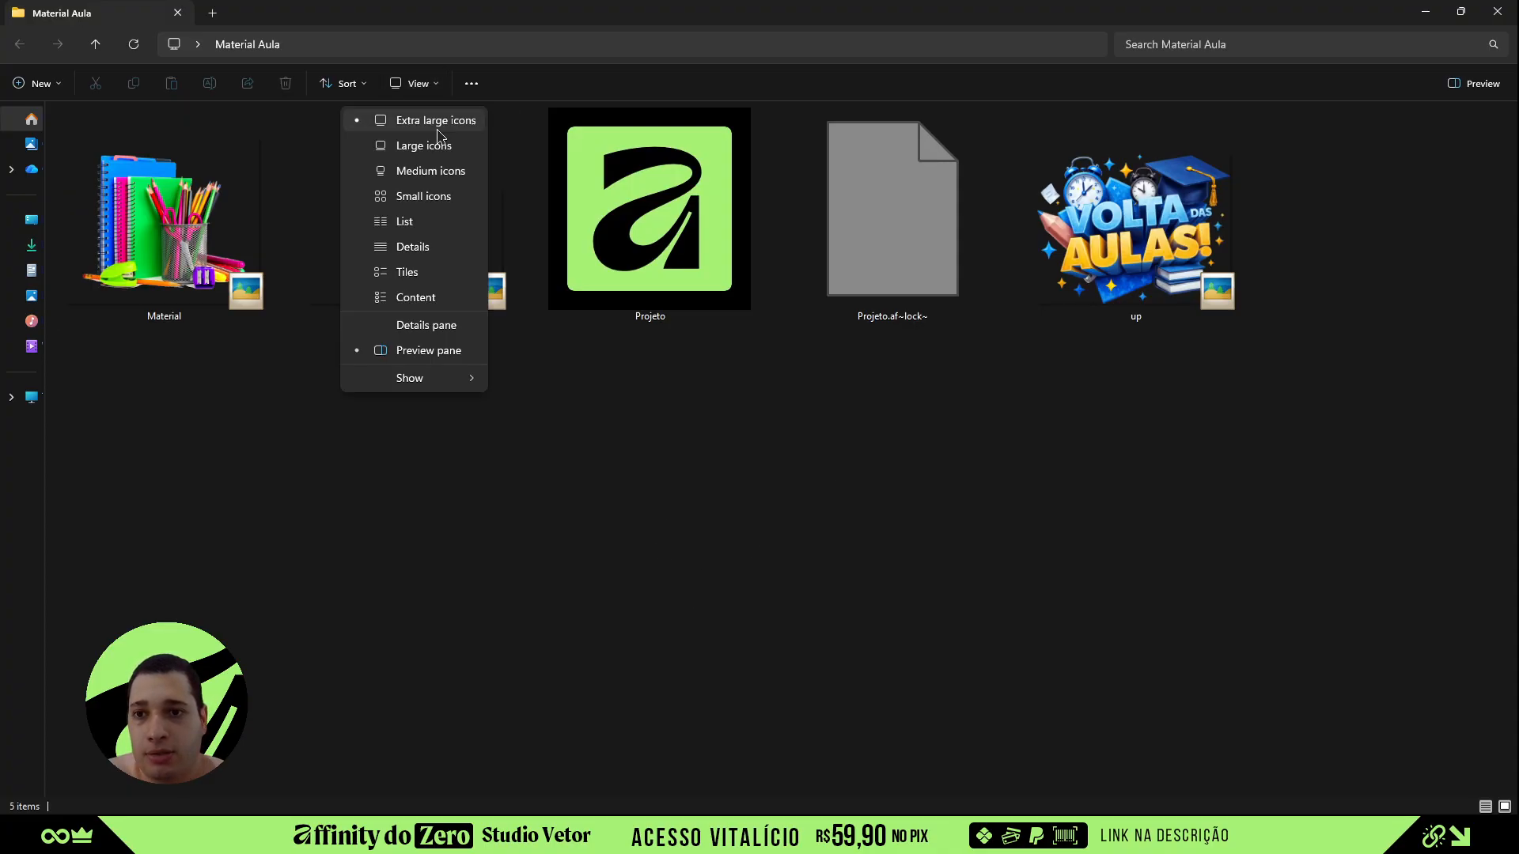
mouse_move(412, 379)
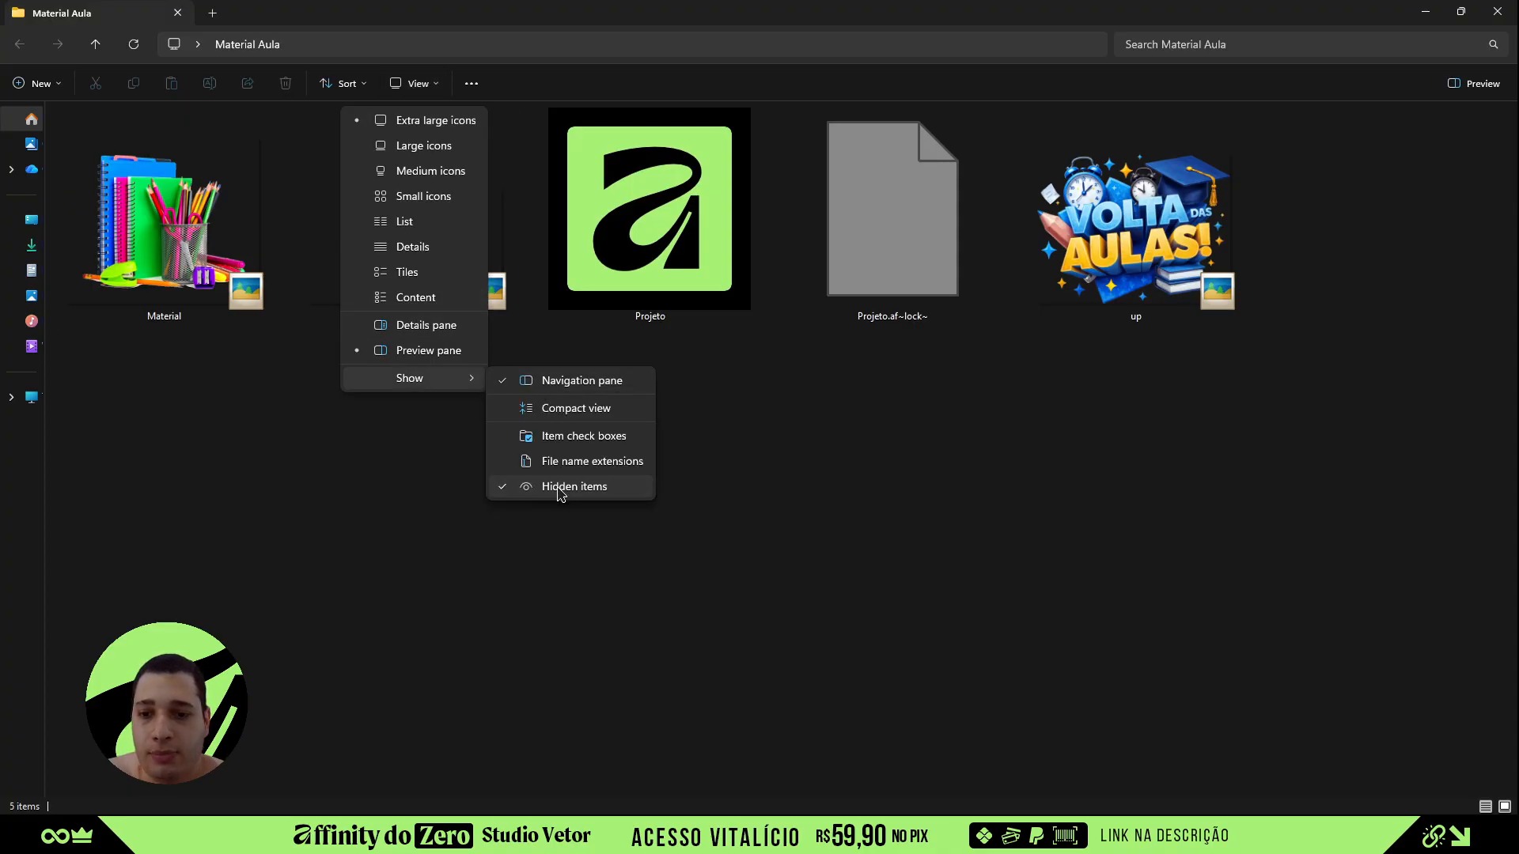
click(559, 488)
- Examine the project file and the PNG images available in the Material Aula folder
click(674, 315)
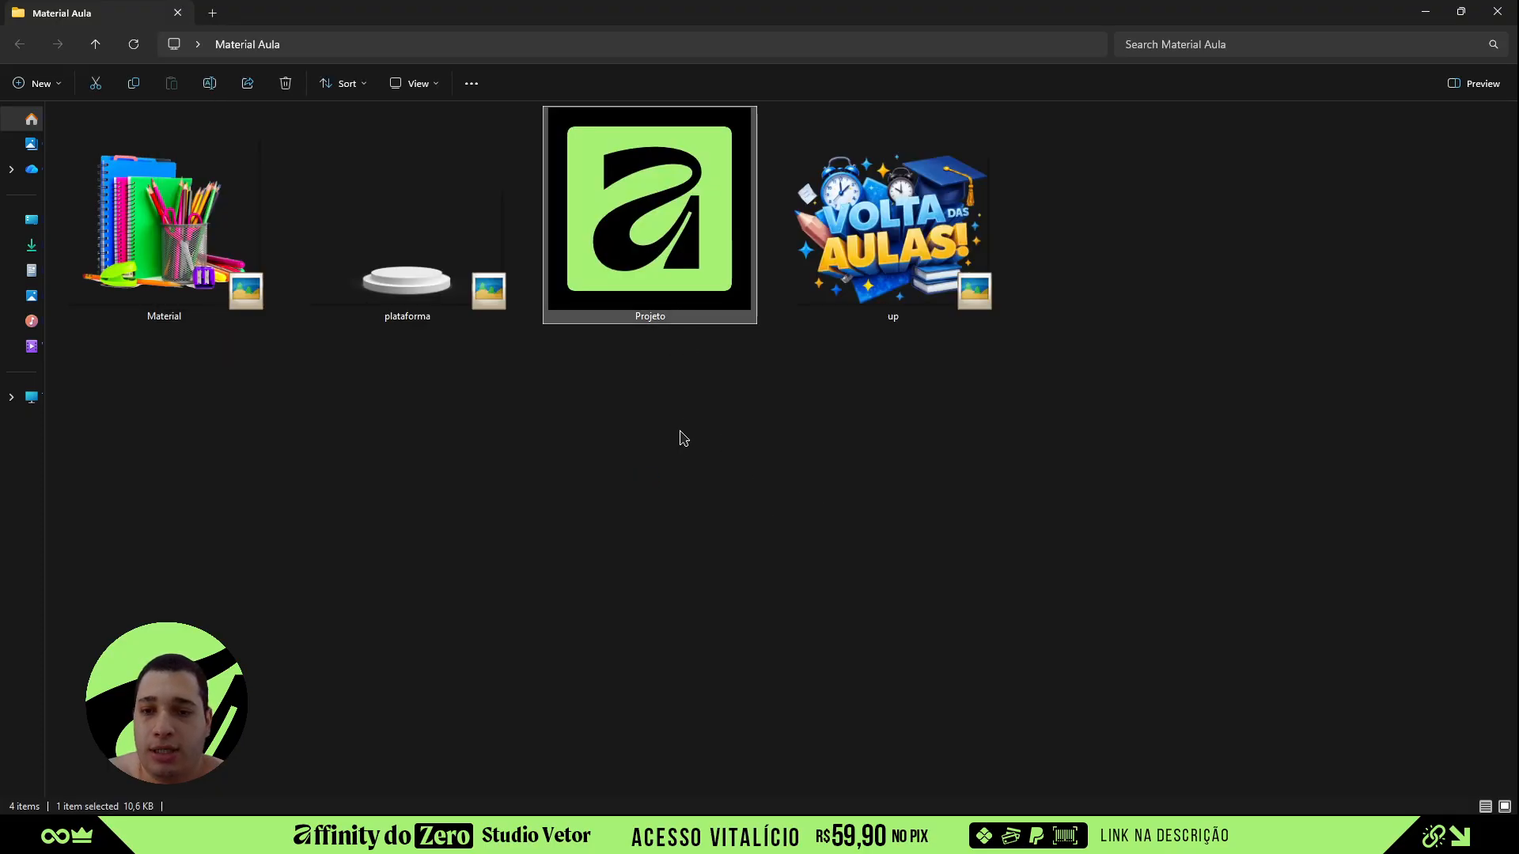
click(701, 383)
click(653, 220)
click(795, 408)
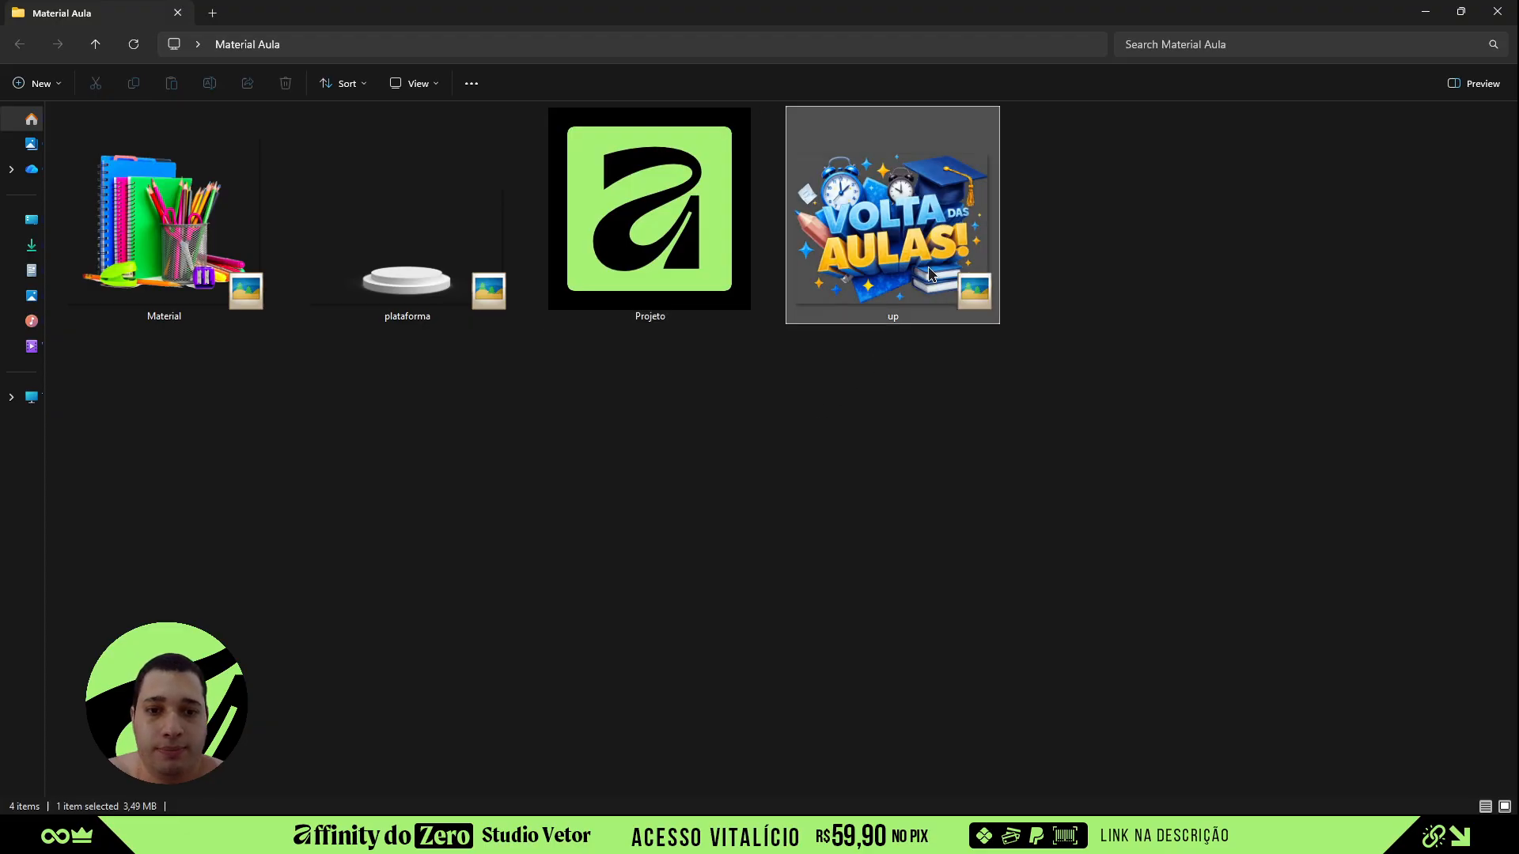
drag(1062, 390, 851, 243)
click(387, 370)
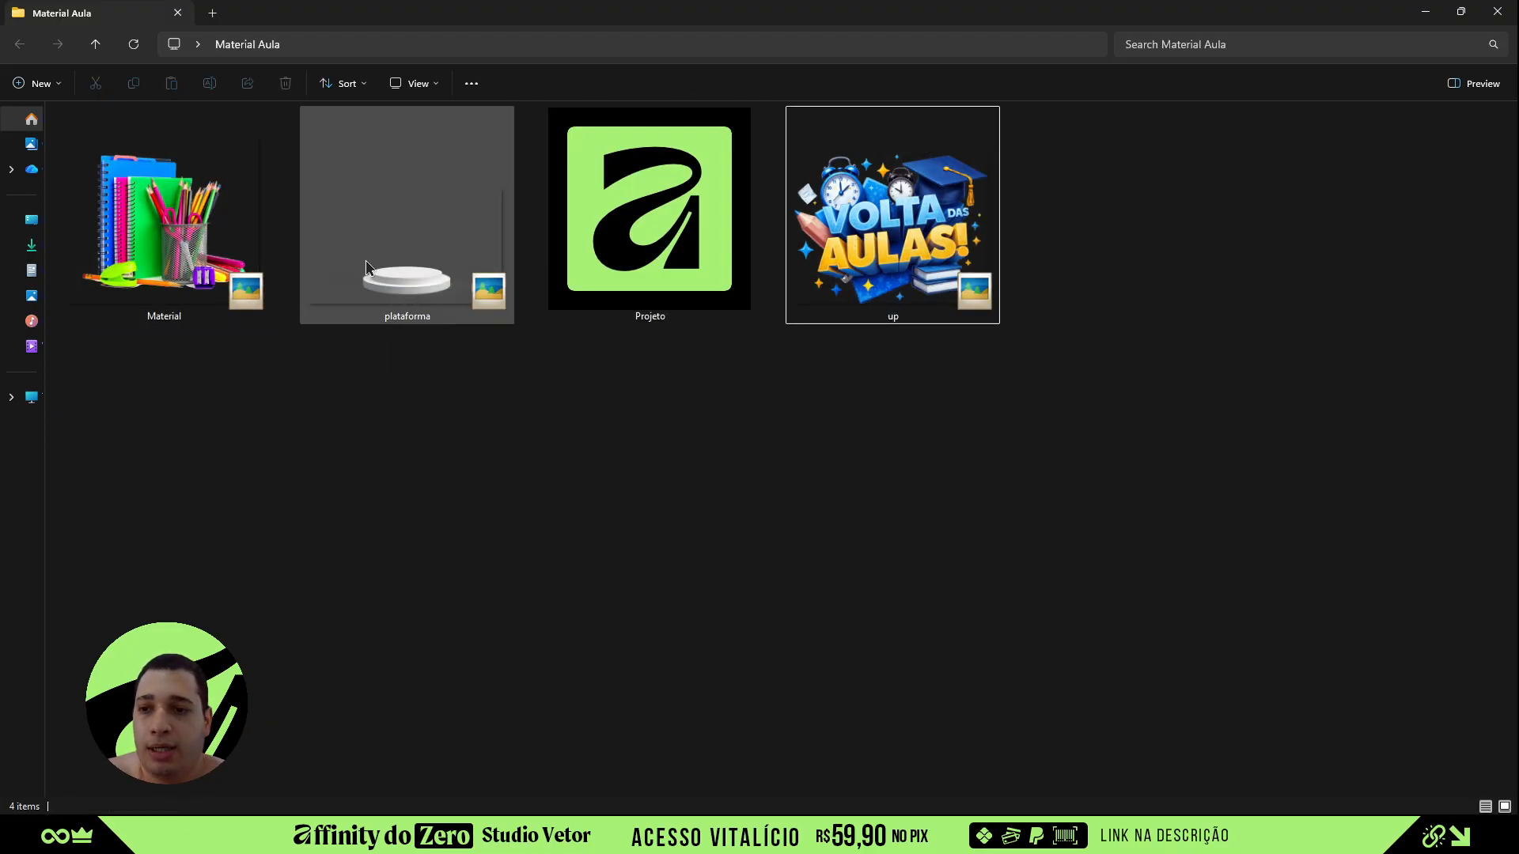
click(432, 323)
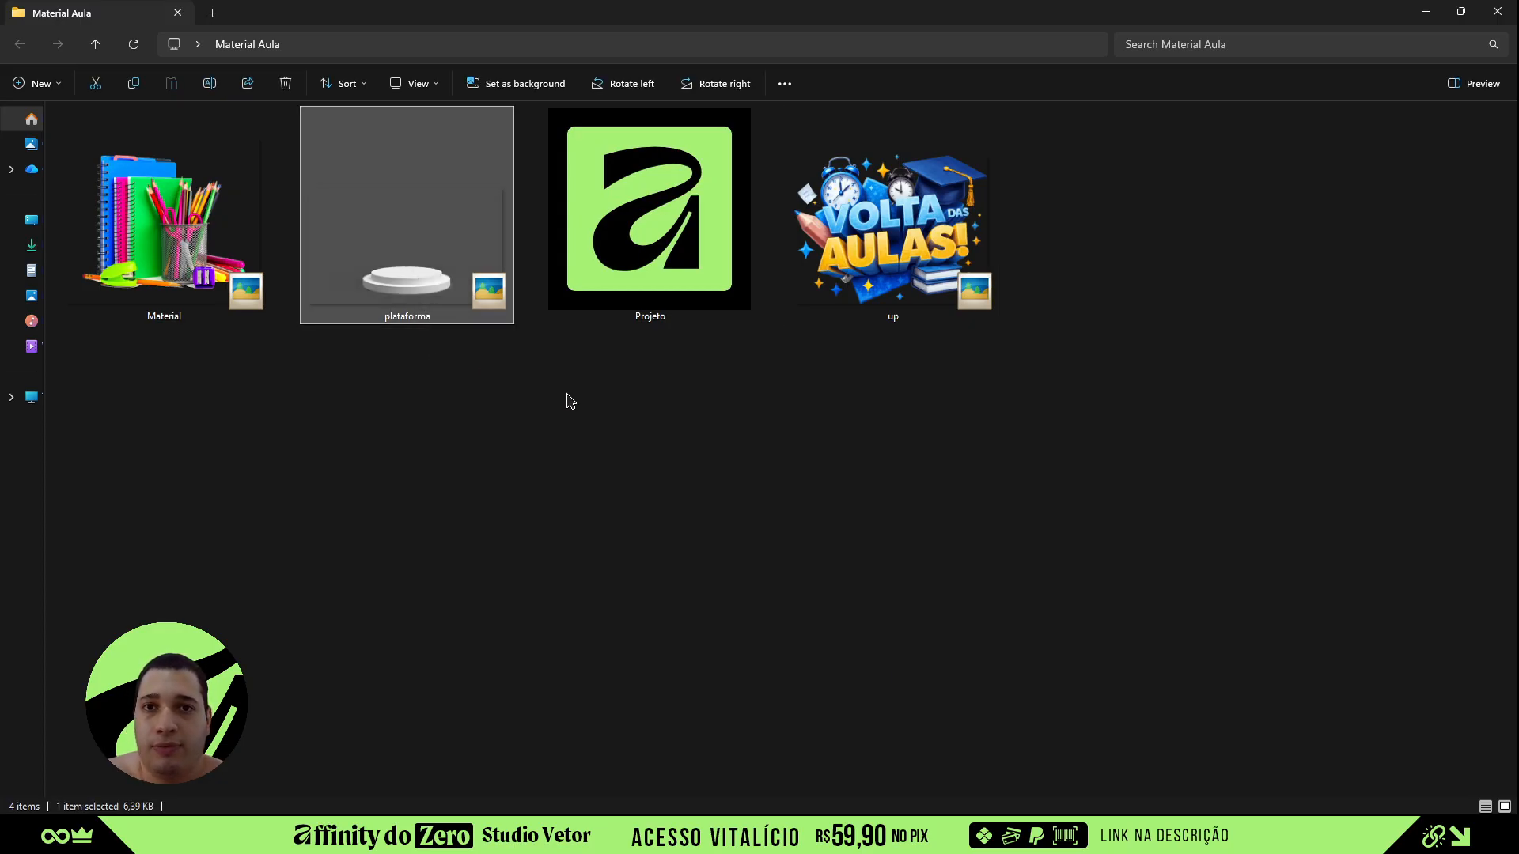
click(399, 348)
- Place the up image from the folder into the Projeto page, scaled to about 868 × 672 px in the upper half
click(894, 263)
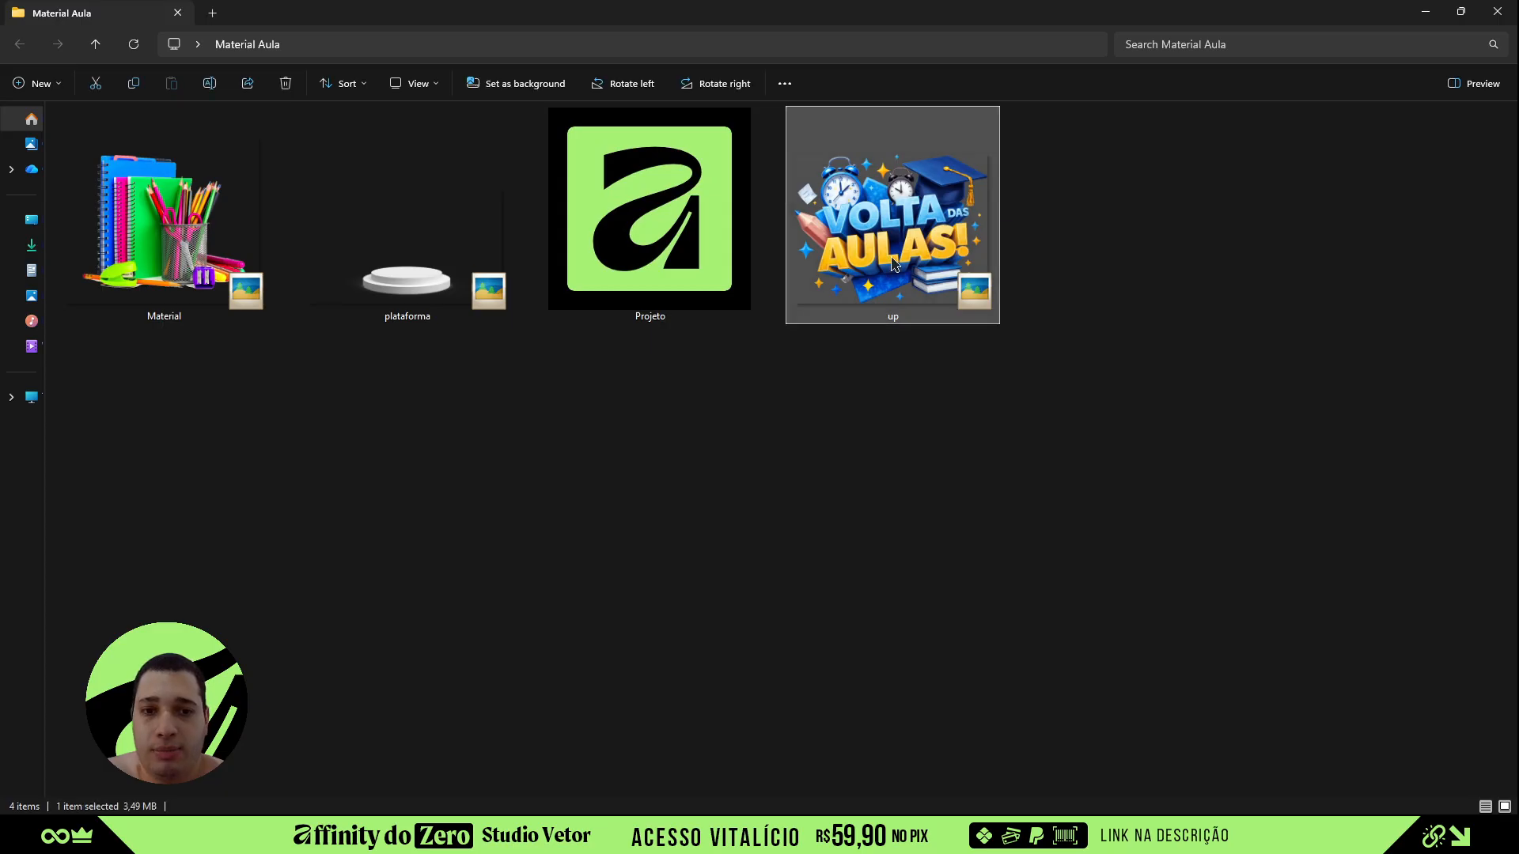
drag(897, 258, 719, 368)
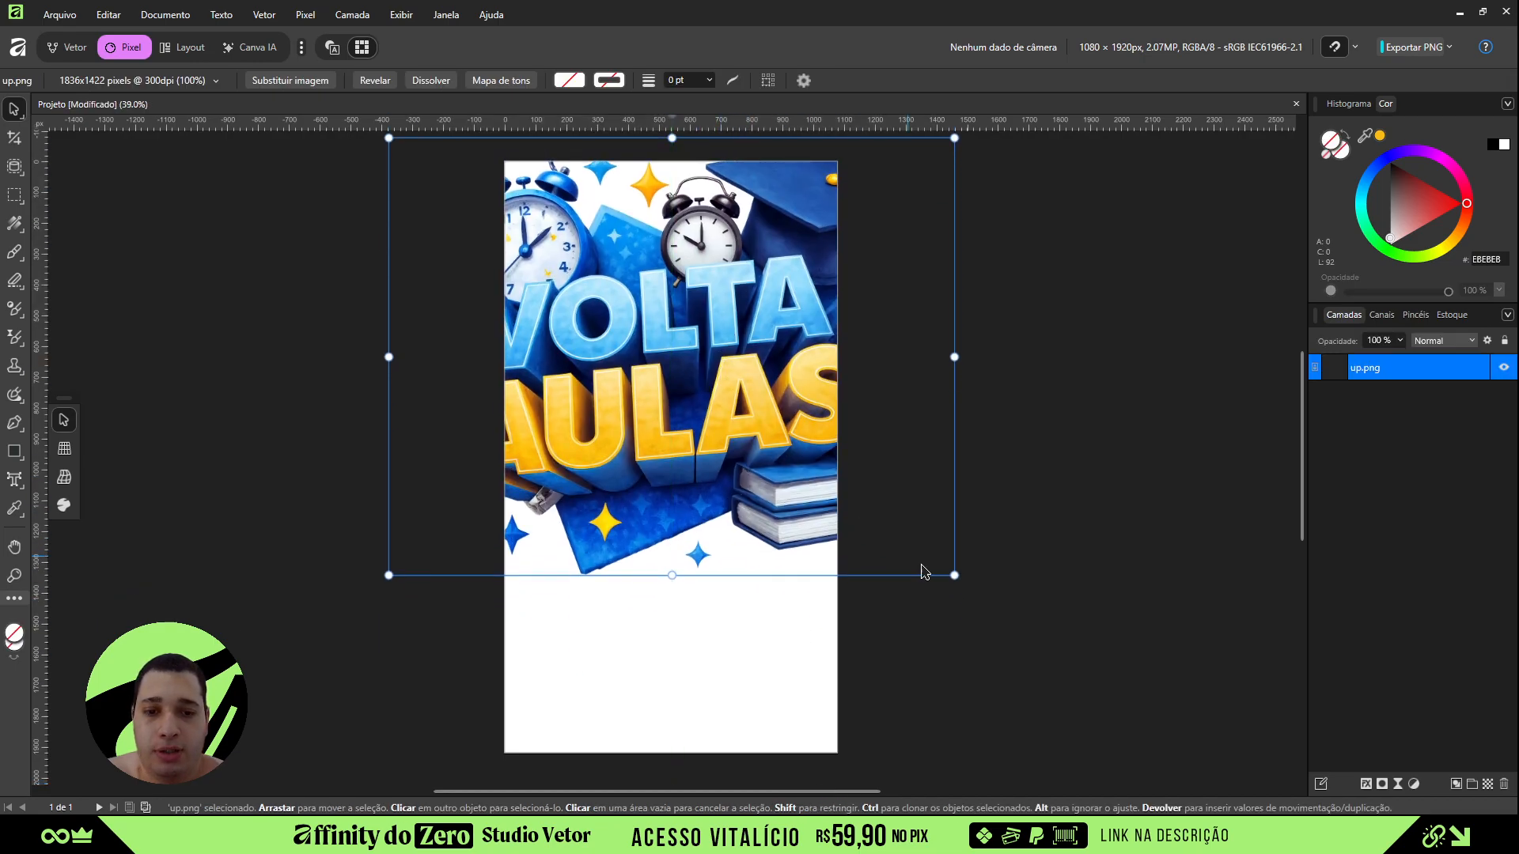
drag(951, 569, 788, 397)
drag(717, 320, 731, 334)
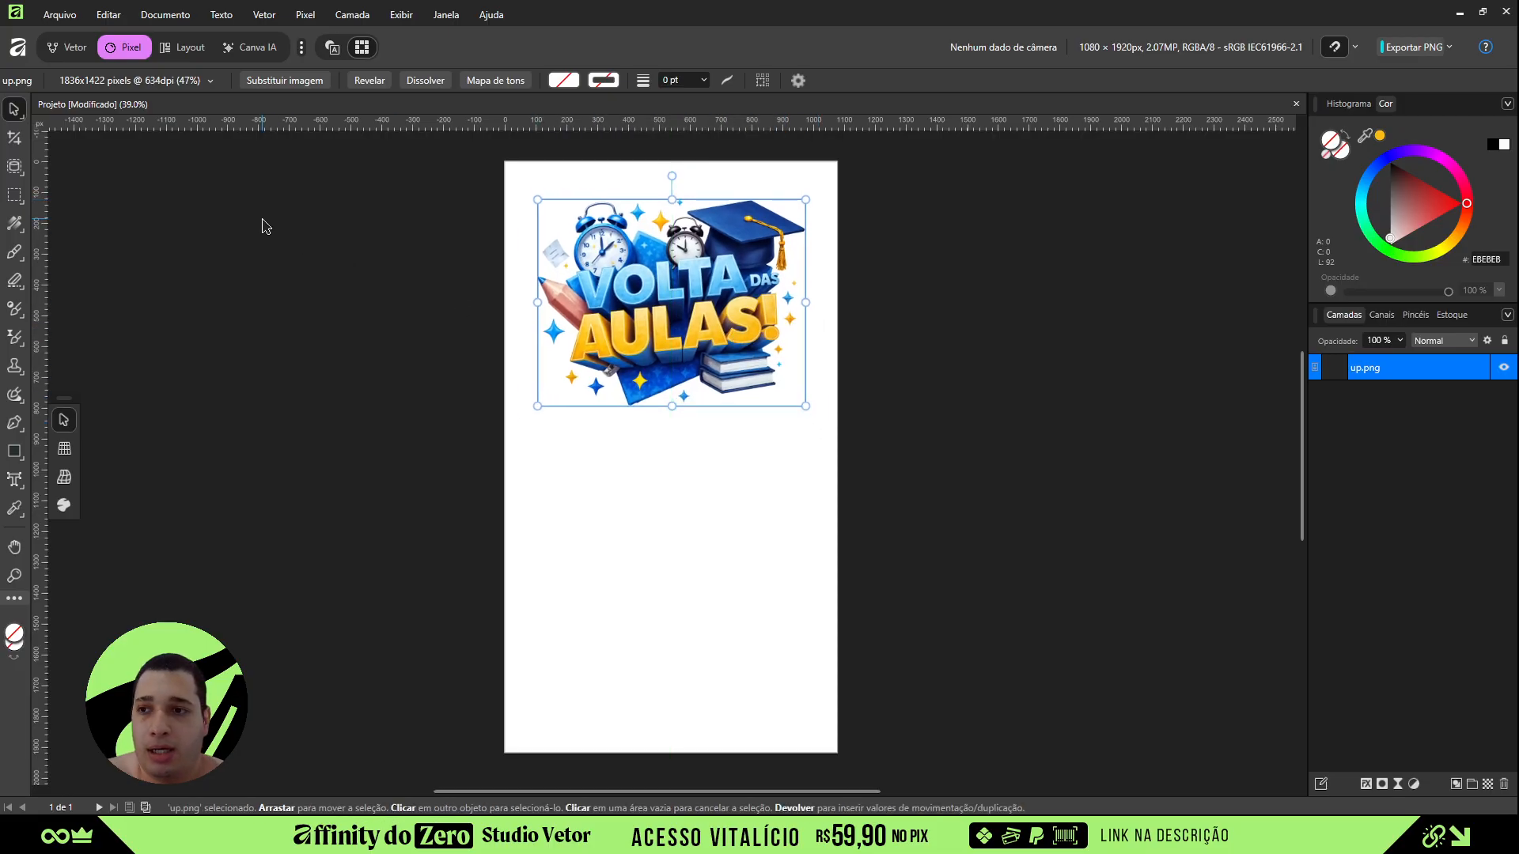
- Switch to the Vetor workspace and scale the up image down to about 824 × 638 px, centred near the page top
click(69, 49)
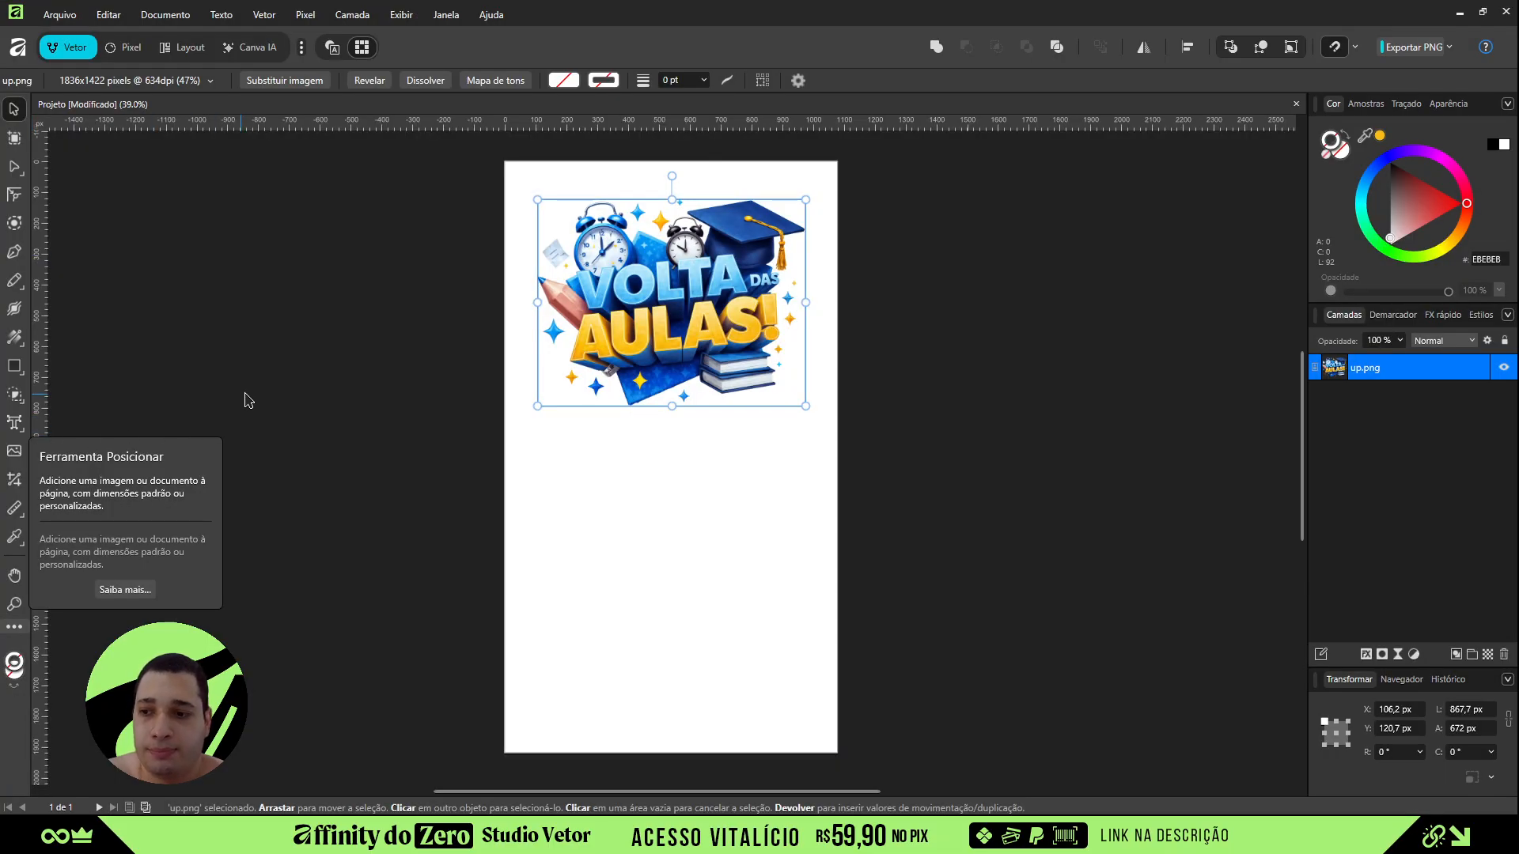
click(247, 399)
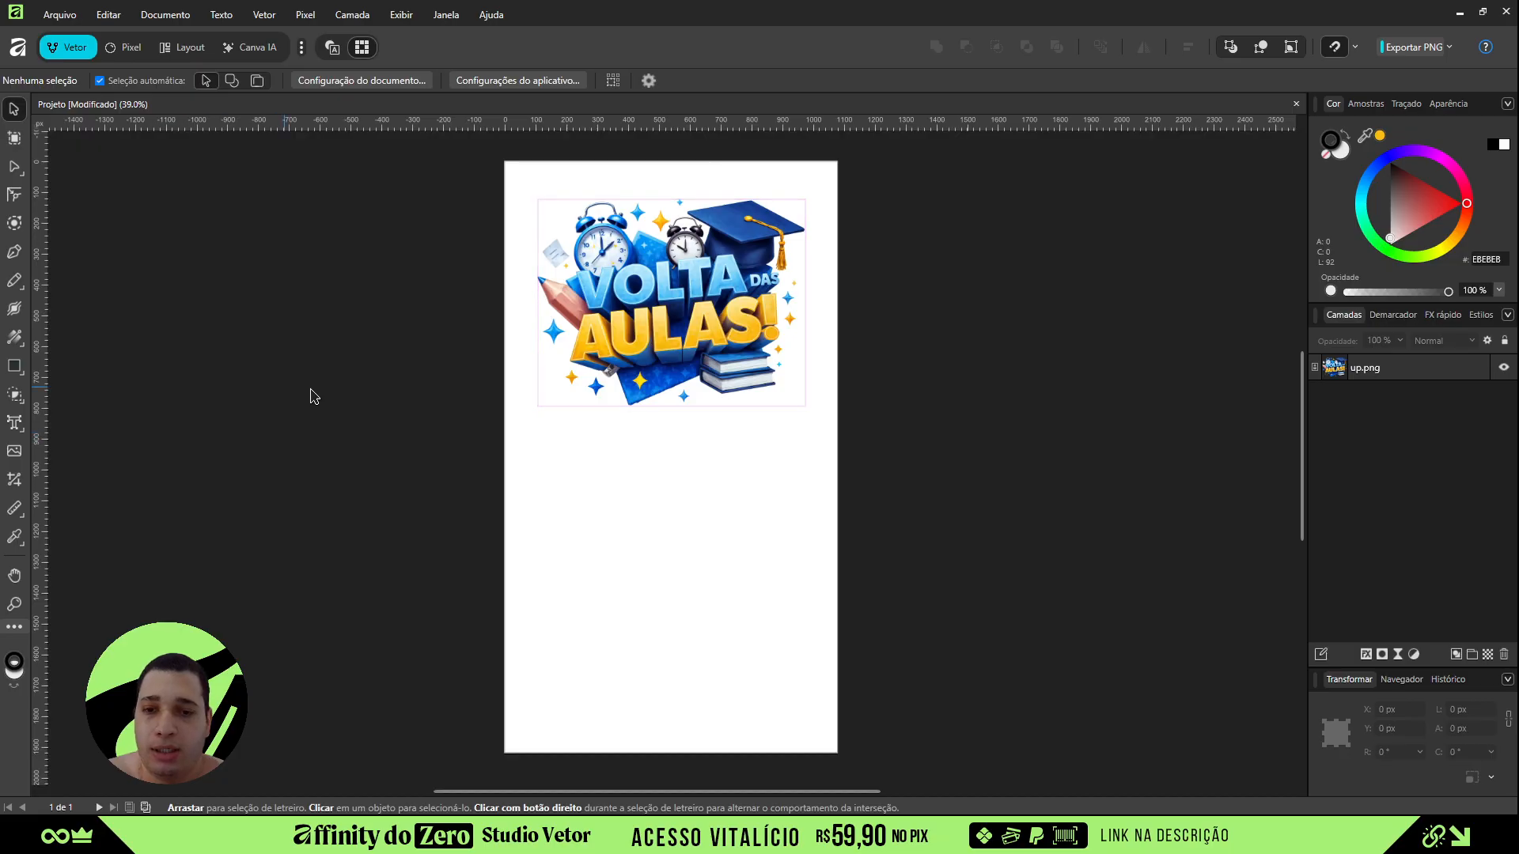
click(664, 258)
drag(697, 355, 698, 352)
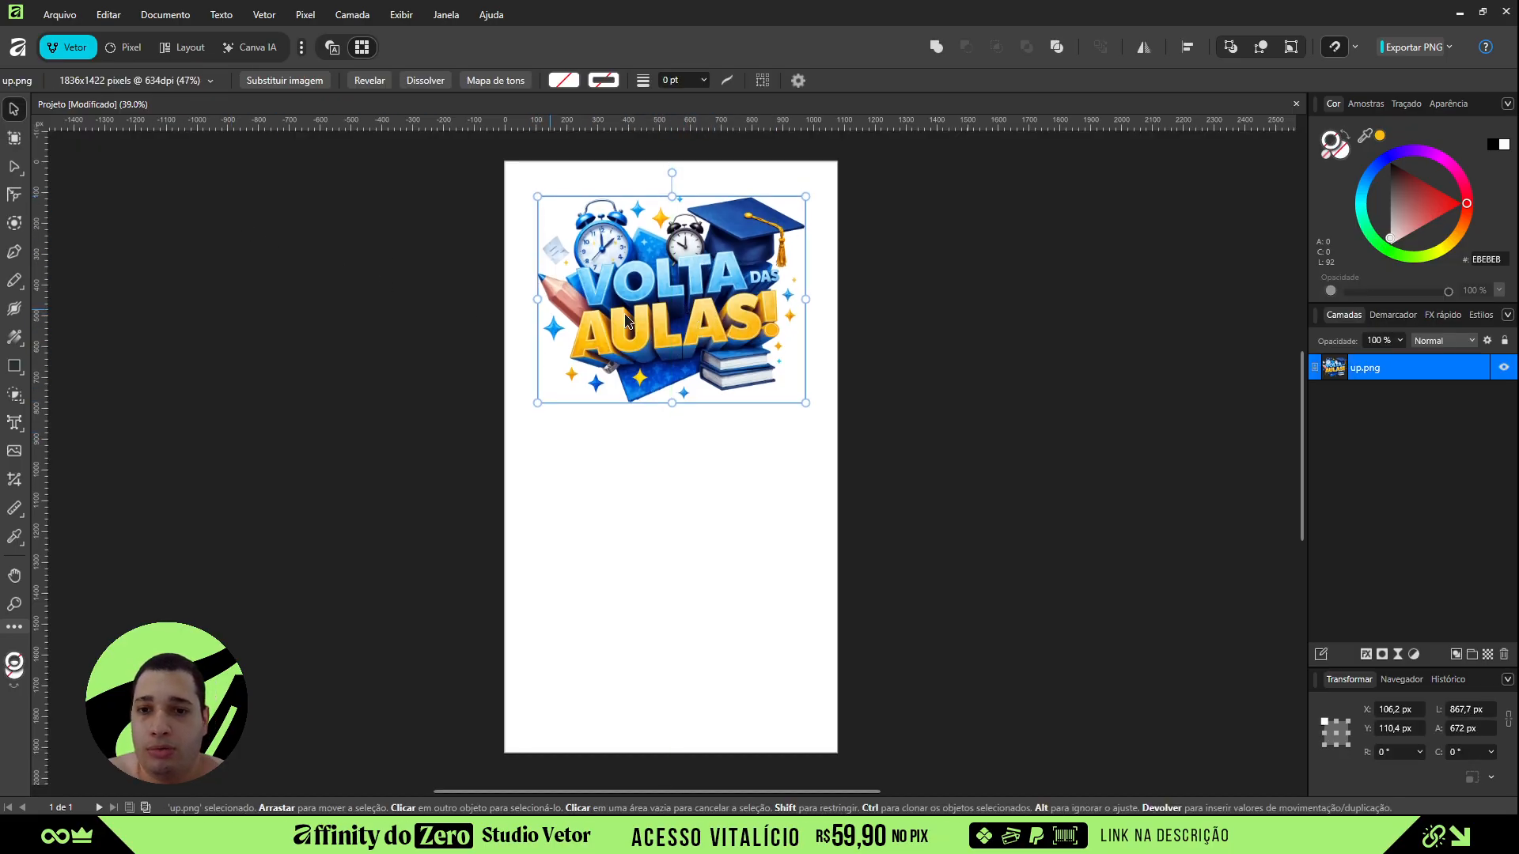
drag(802, 402, 790, 392)
drag(716, 320, 723, 324)
click(802, 349)
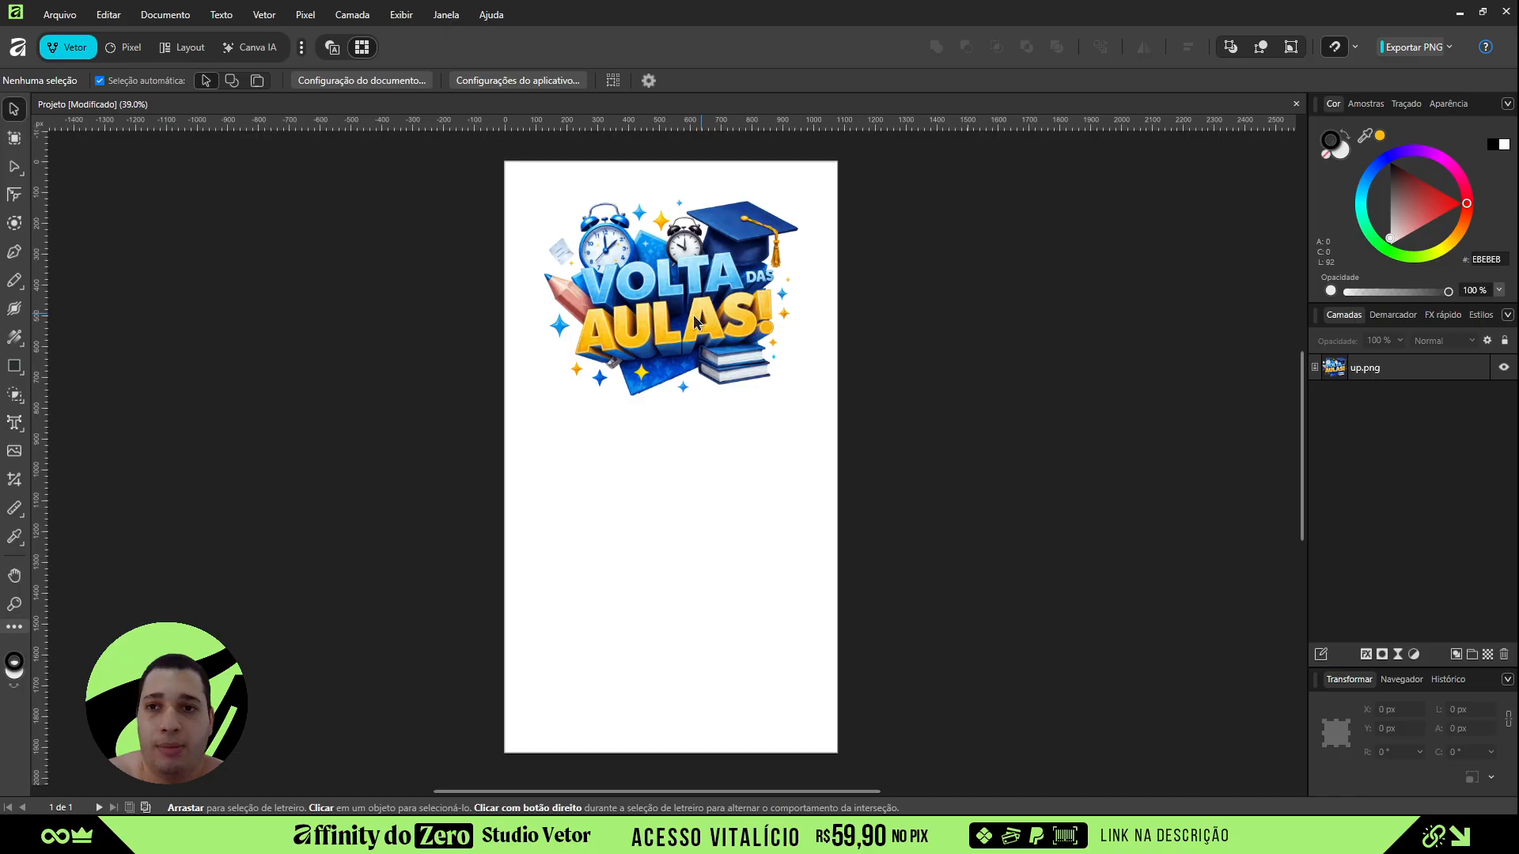
- Open the Guias settings for the document
click(401, 15)
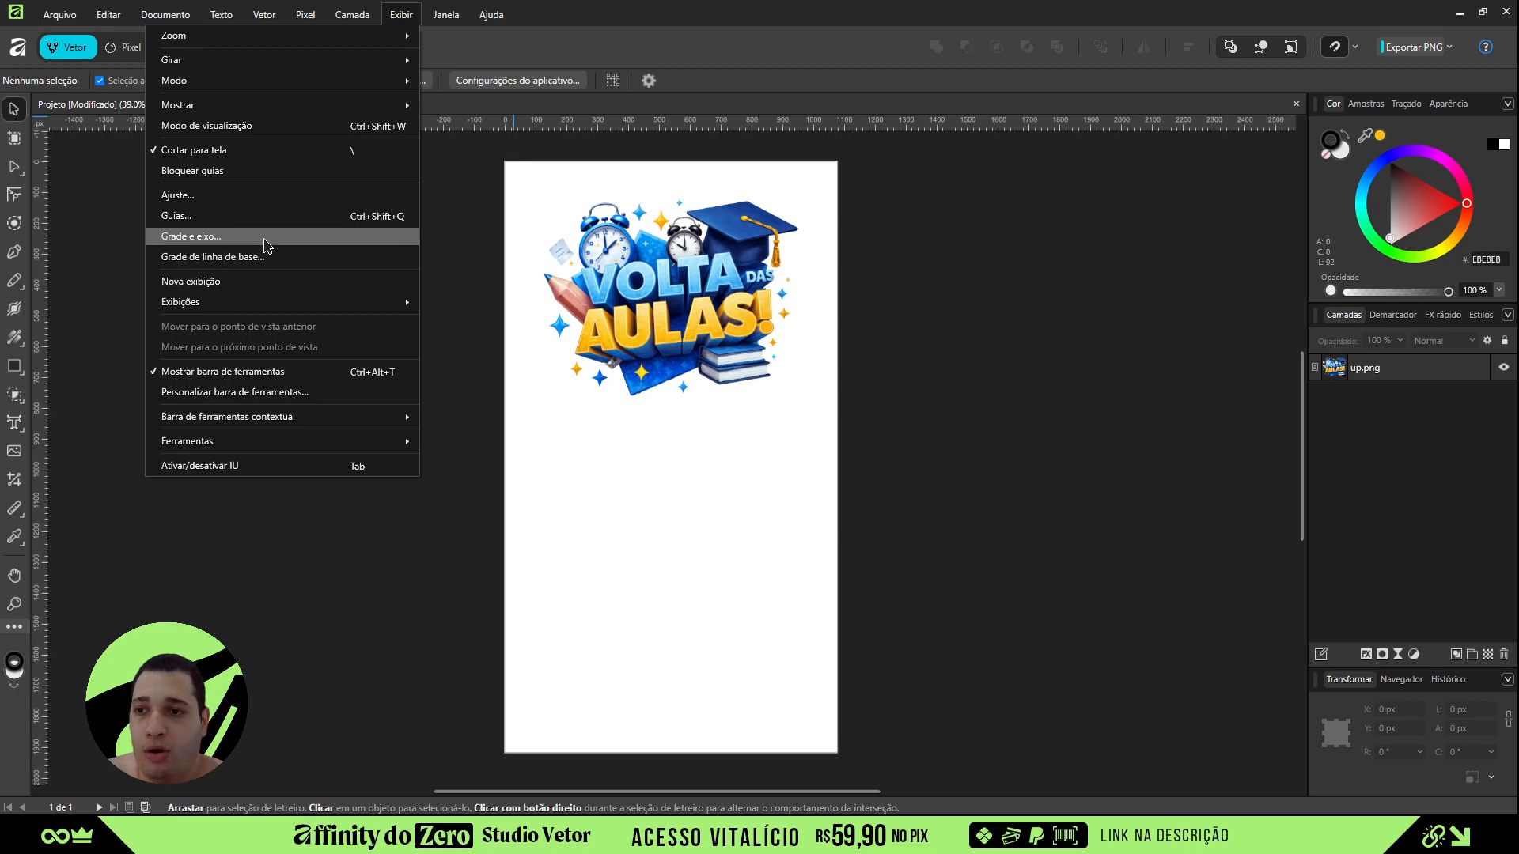
click(251, 216)
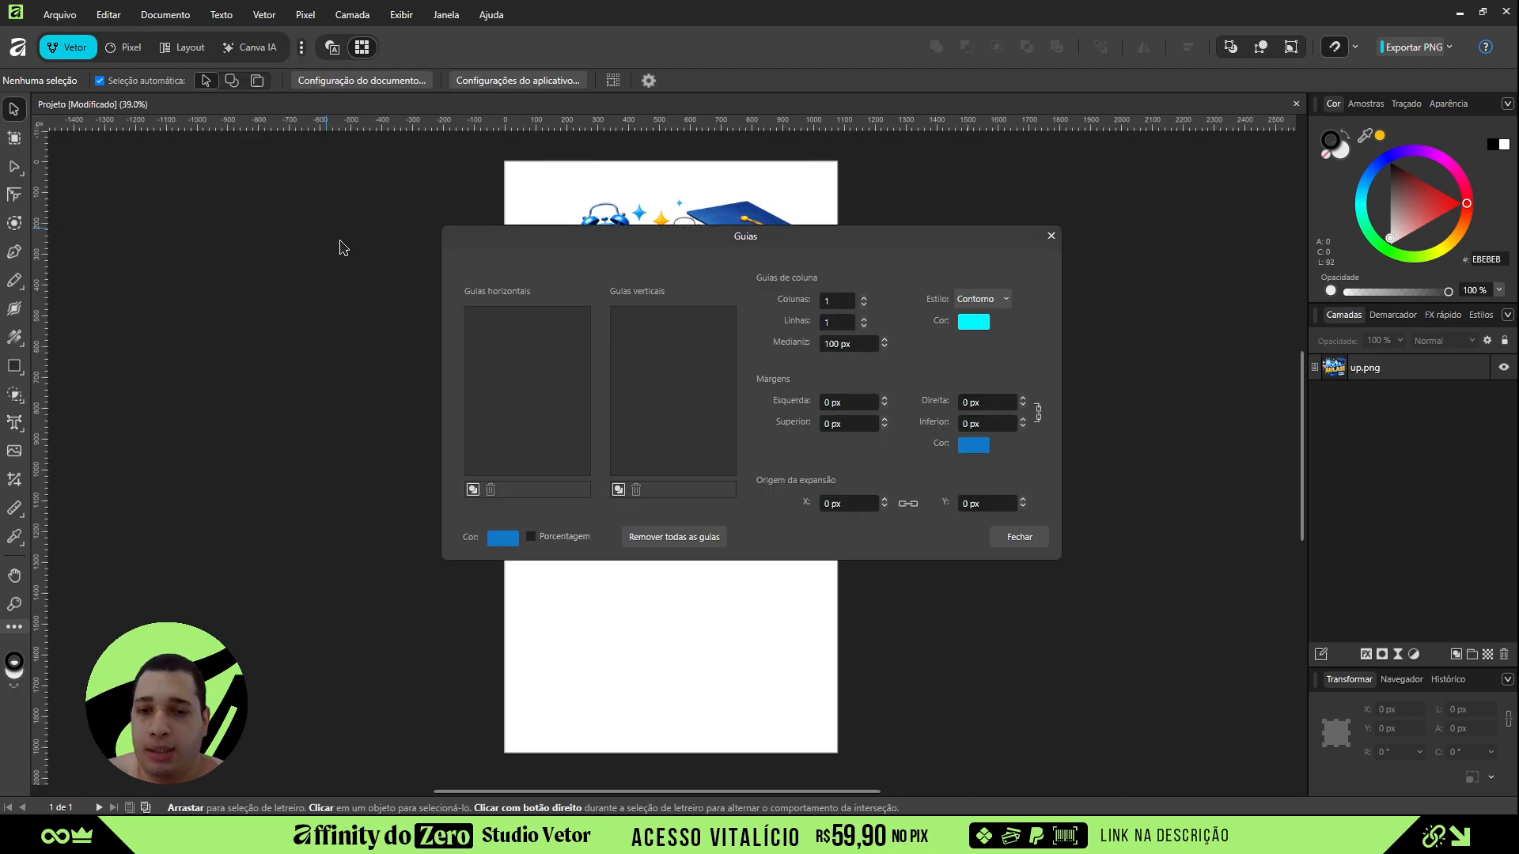
mouse_move(680, 241)
mouse_down()
mouse_move(608, 228)
mouse_move(669, 224)
mouse_up()
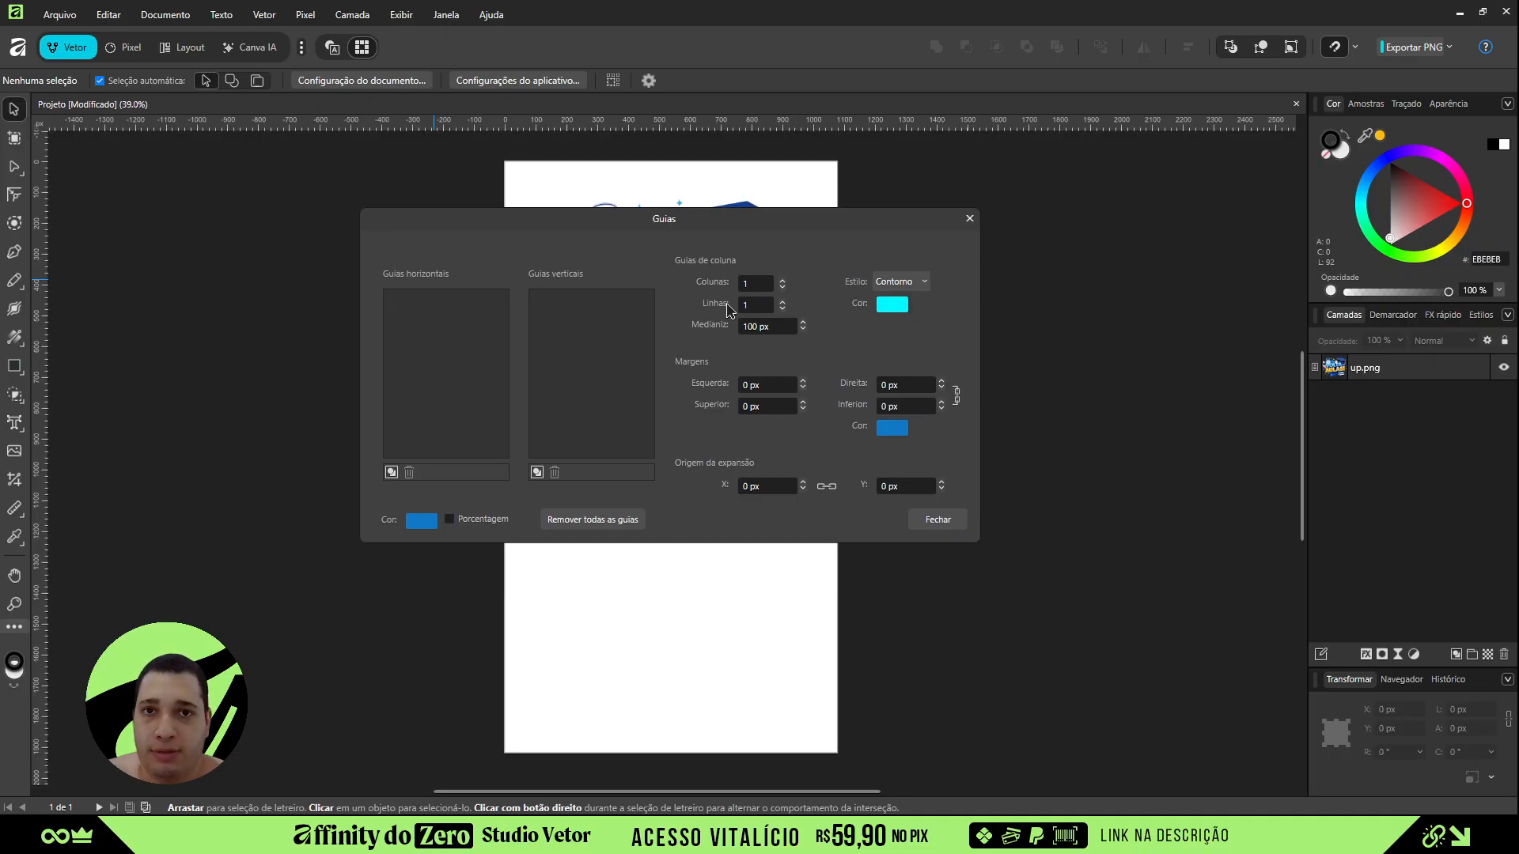
- Check whether guides and column guides are enabled among the display options
click(401, 19)
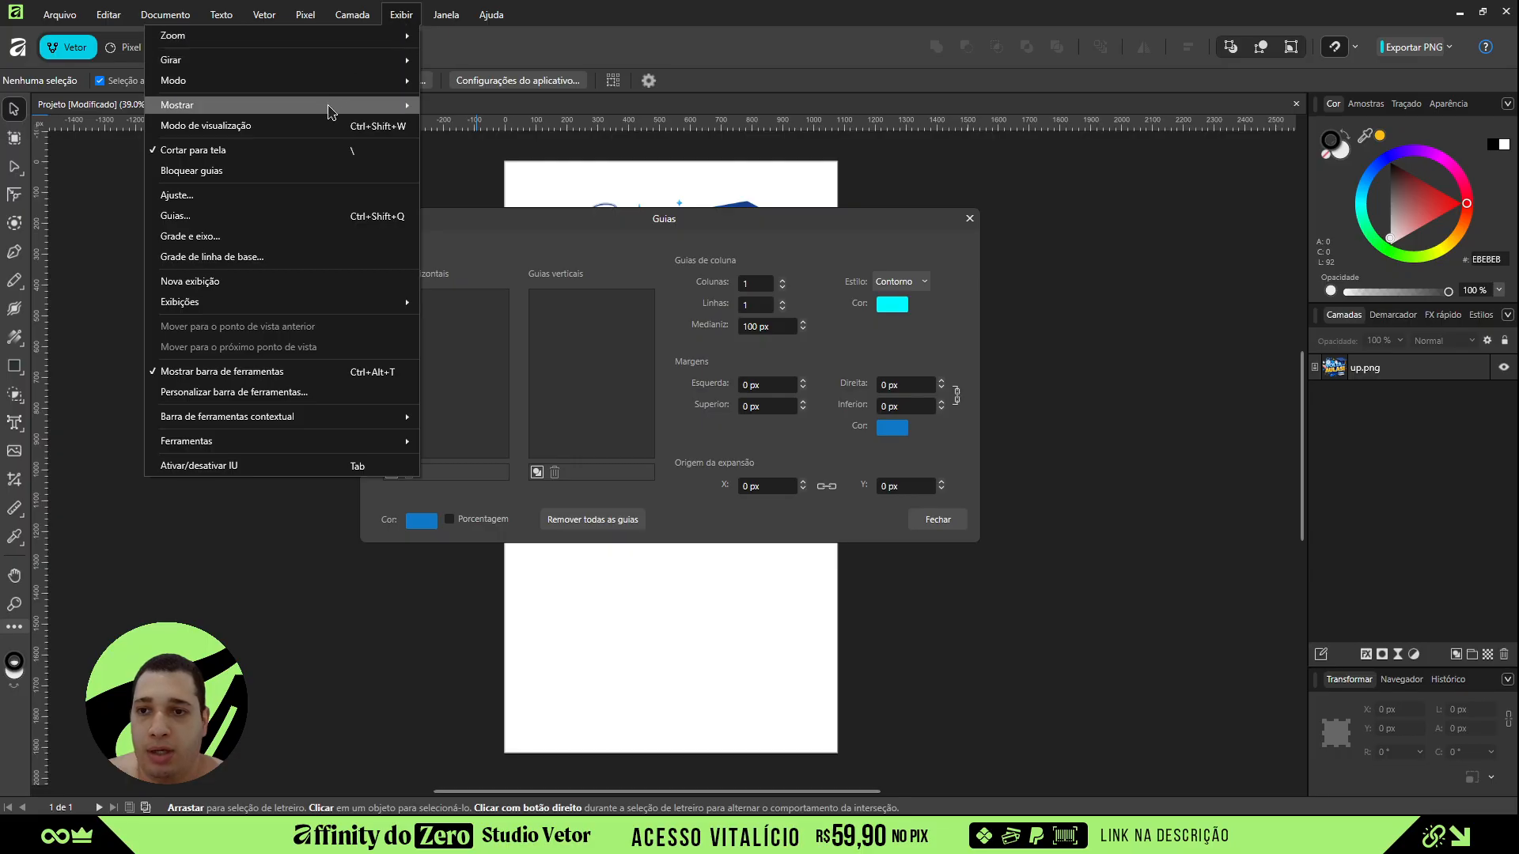
mouse_move(333, 107)
click(478, 117)
click(401, 14)
mouse_move(330, 117)
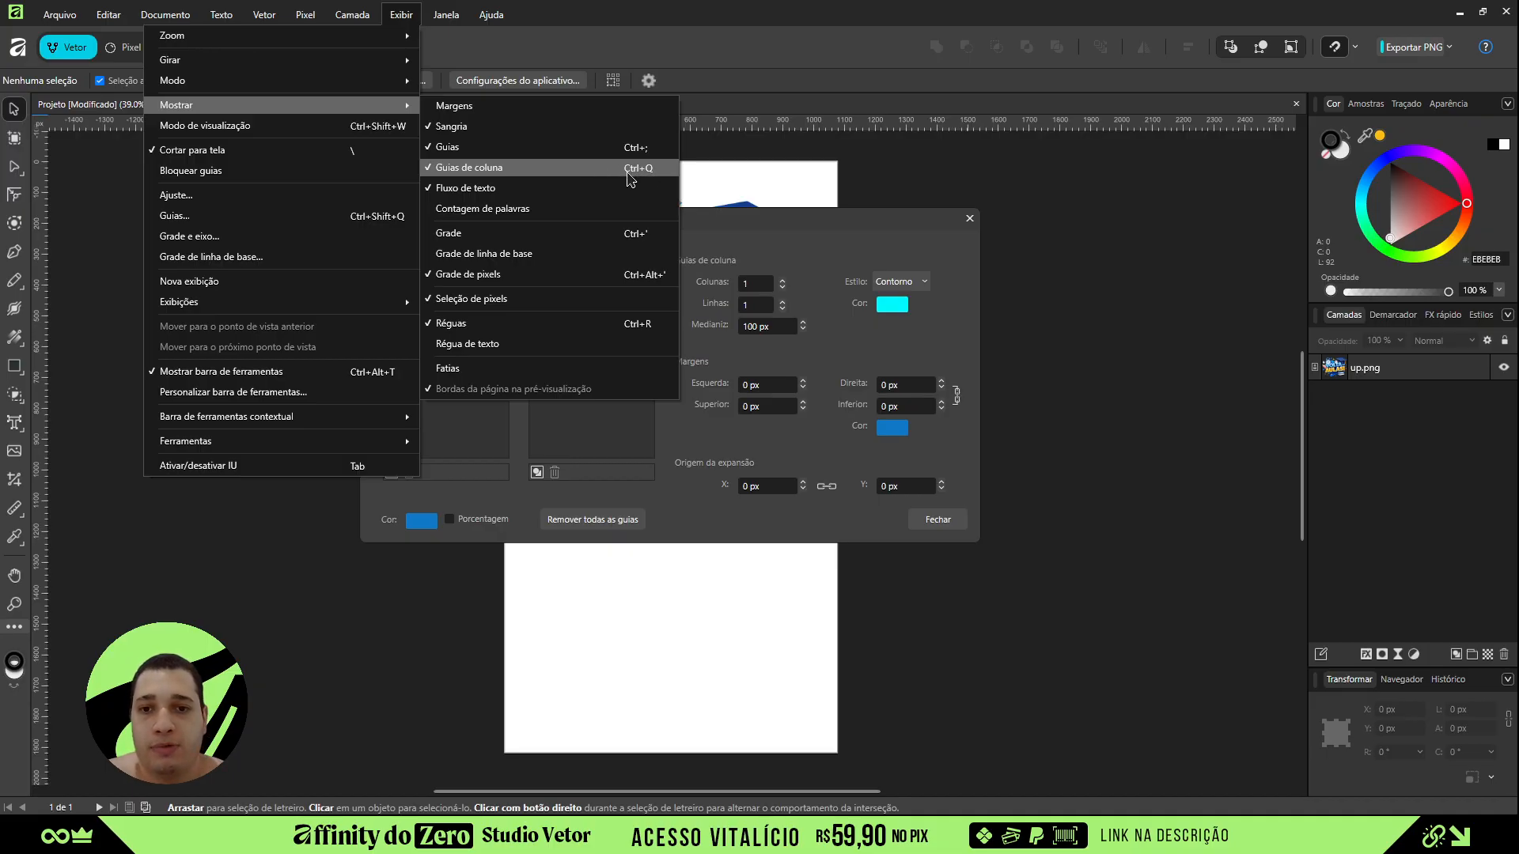
click(405, 18)
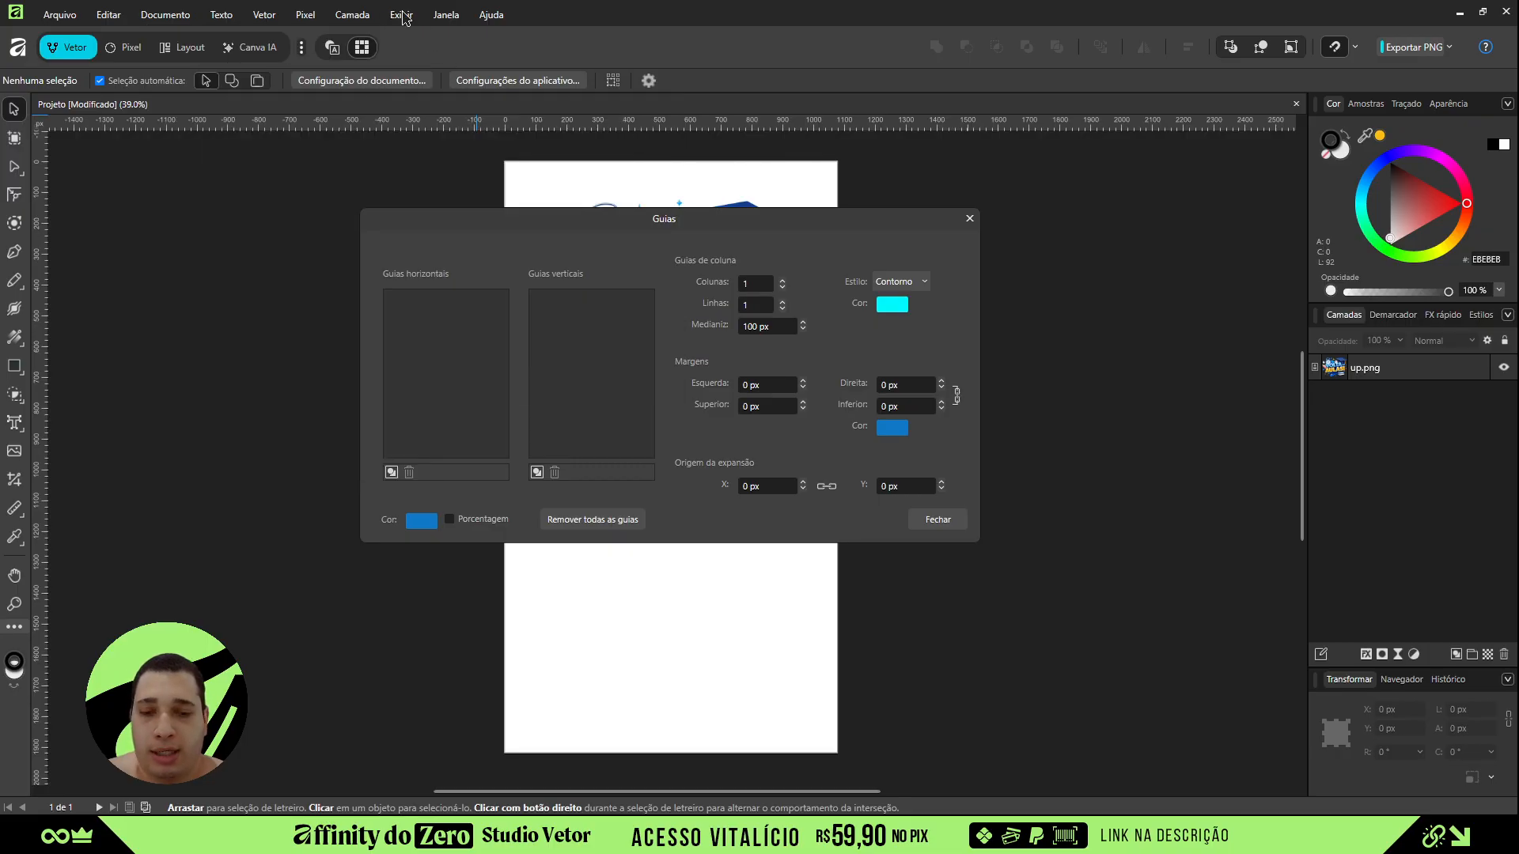
- Set the column guides to 2 columns and 2 rows with a 0 px gutter
drag(669, 221, 670, 220)
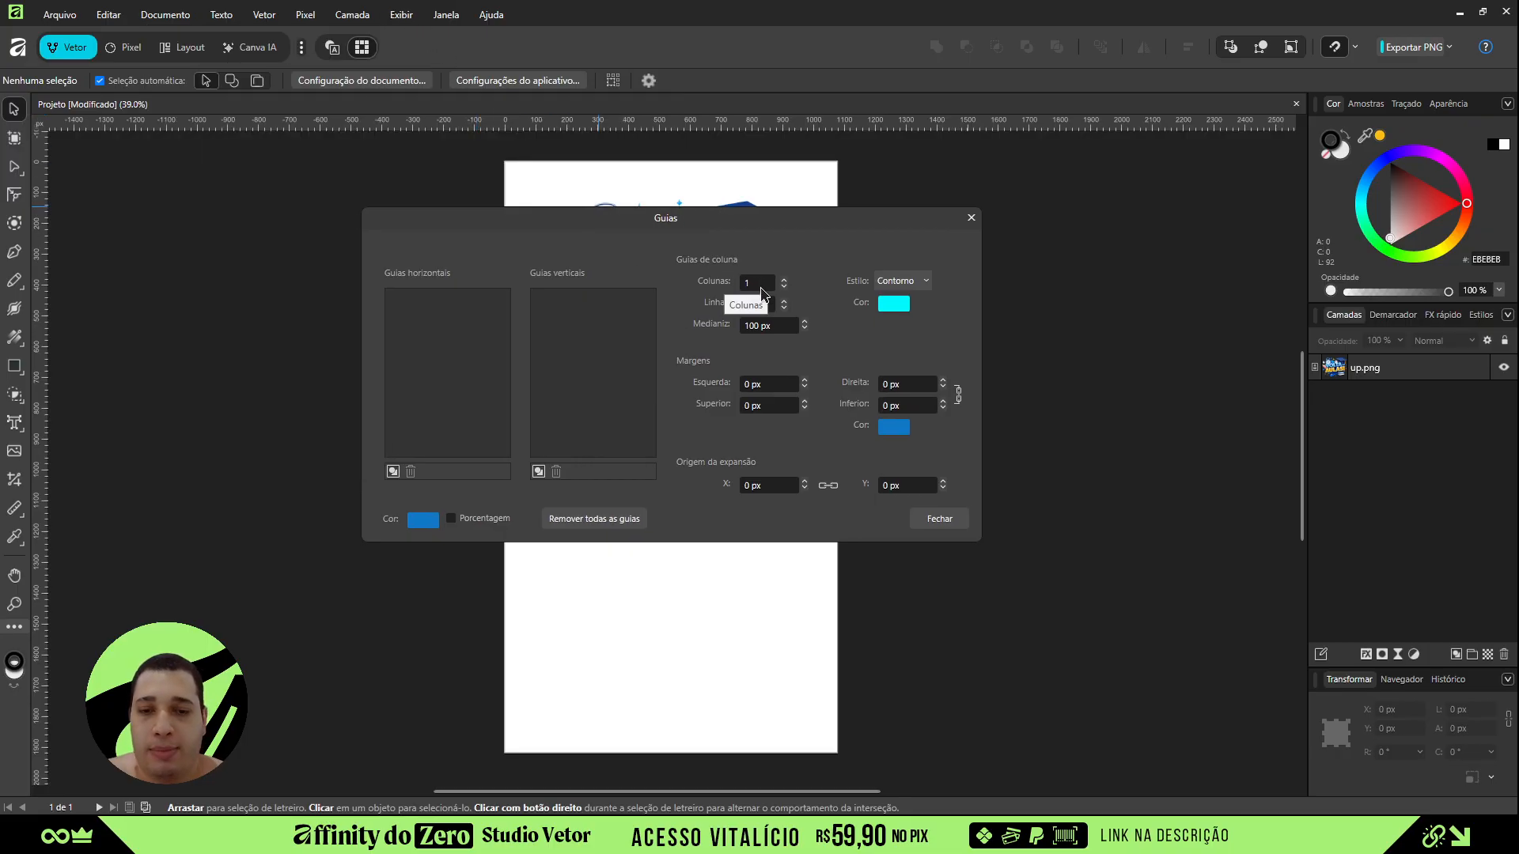
click(766, 286)
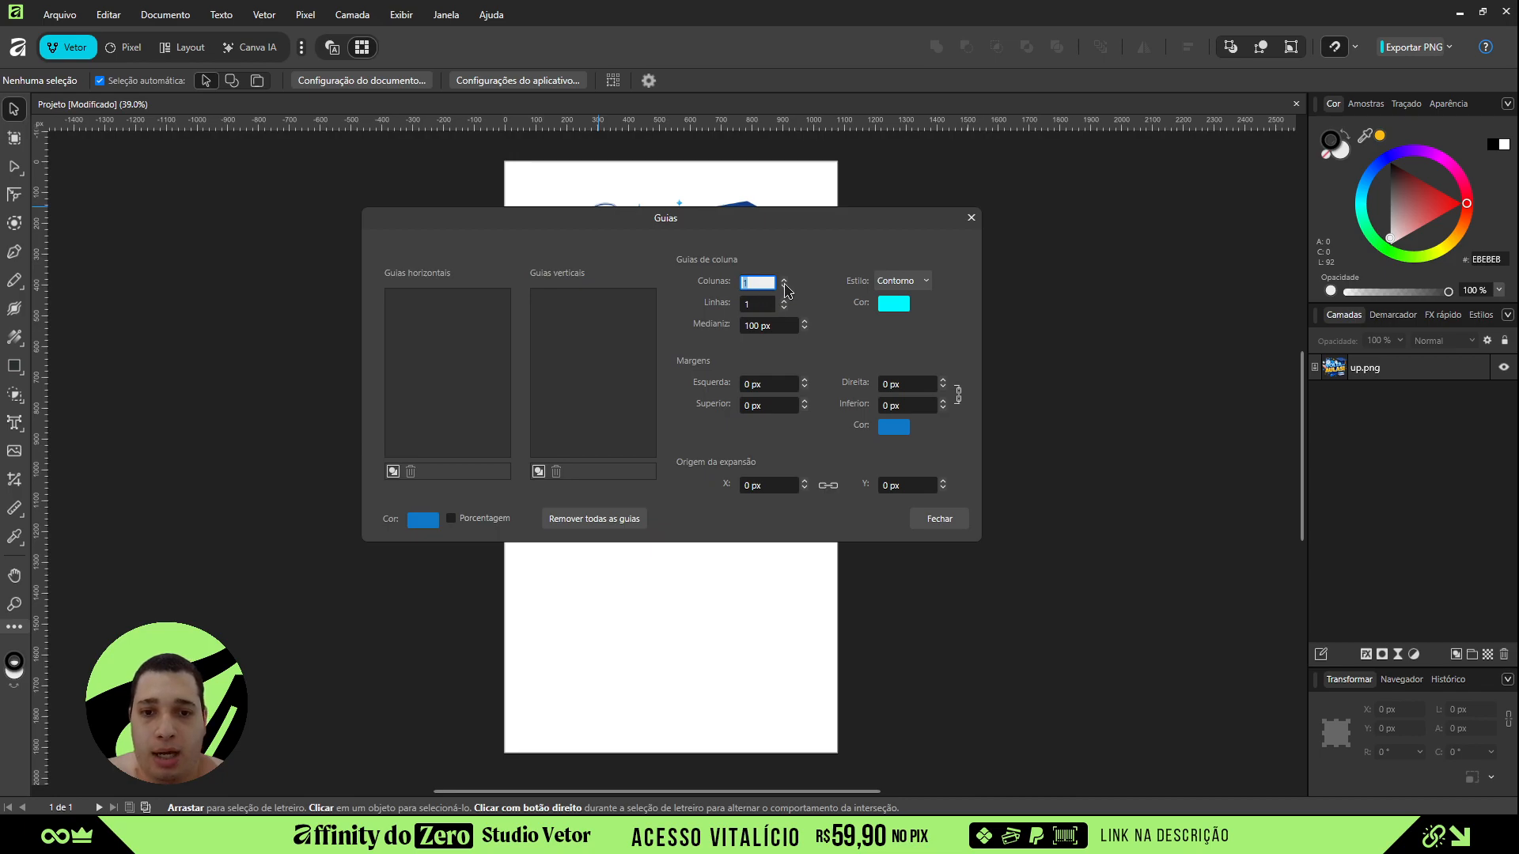
click(783, 282)
click(781, 327)
text(0)
key(Return)
- Set all four page margins to 50 px and close the guides settings
click(755, 385)
text(50)
key(Tab)
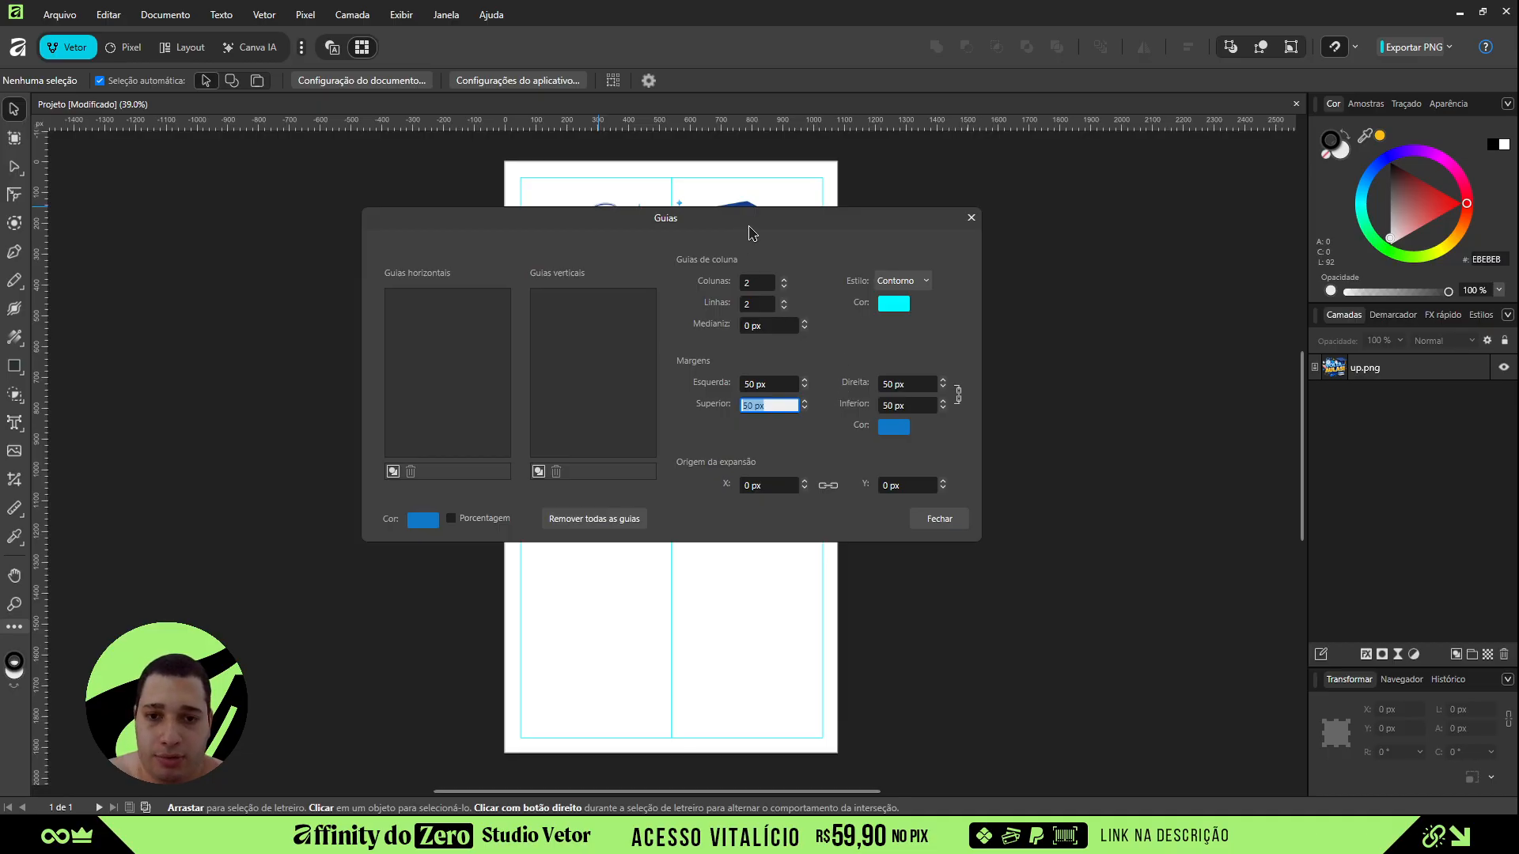
drag(751, 231, 763, 226)
click(950, 515)
- Toggle the guides off and on repeatedly to compare the page with and without them
key(ctrl+;)
key(ctrl+;)
key(ctrl+;)
key(ctrl+;)
key(ctrl+;)
key(ctrl+;)
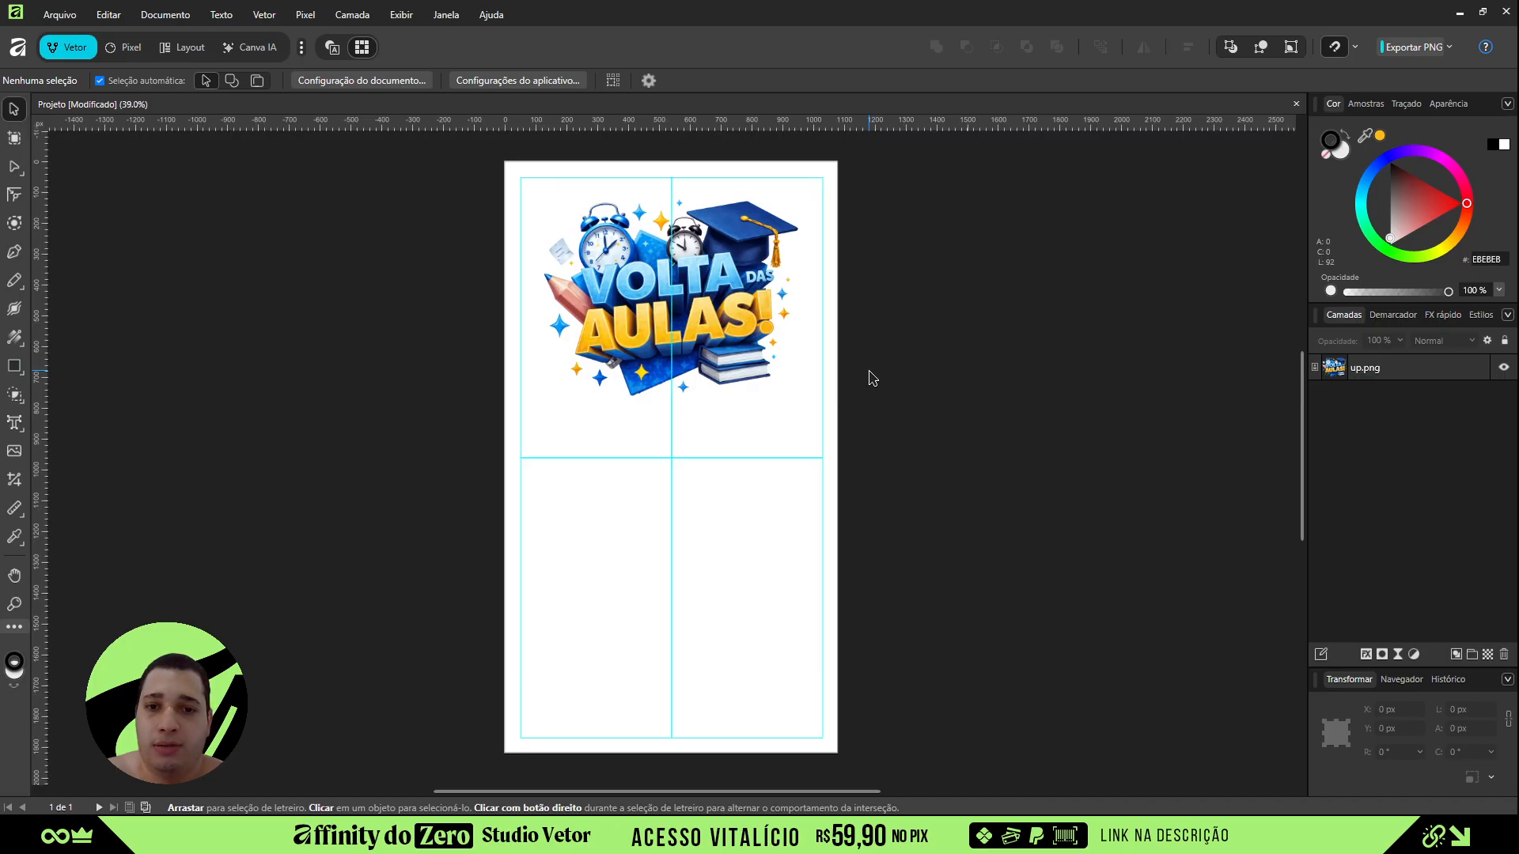
- Align the up image to the page's vertical centre guide at about Y 141 px, and hide the guides
drag(738, 302, 767, 305)
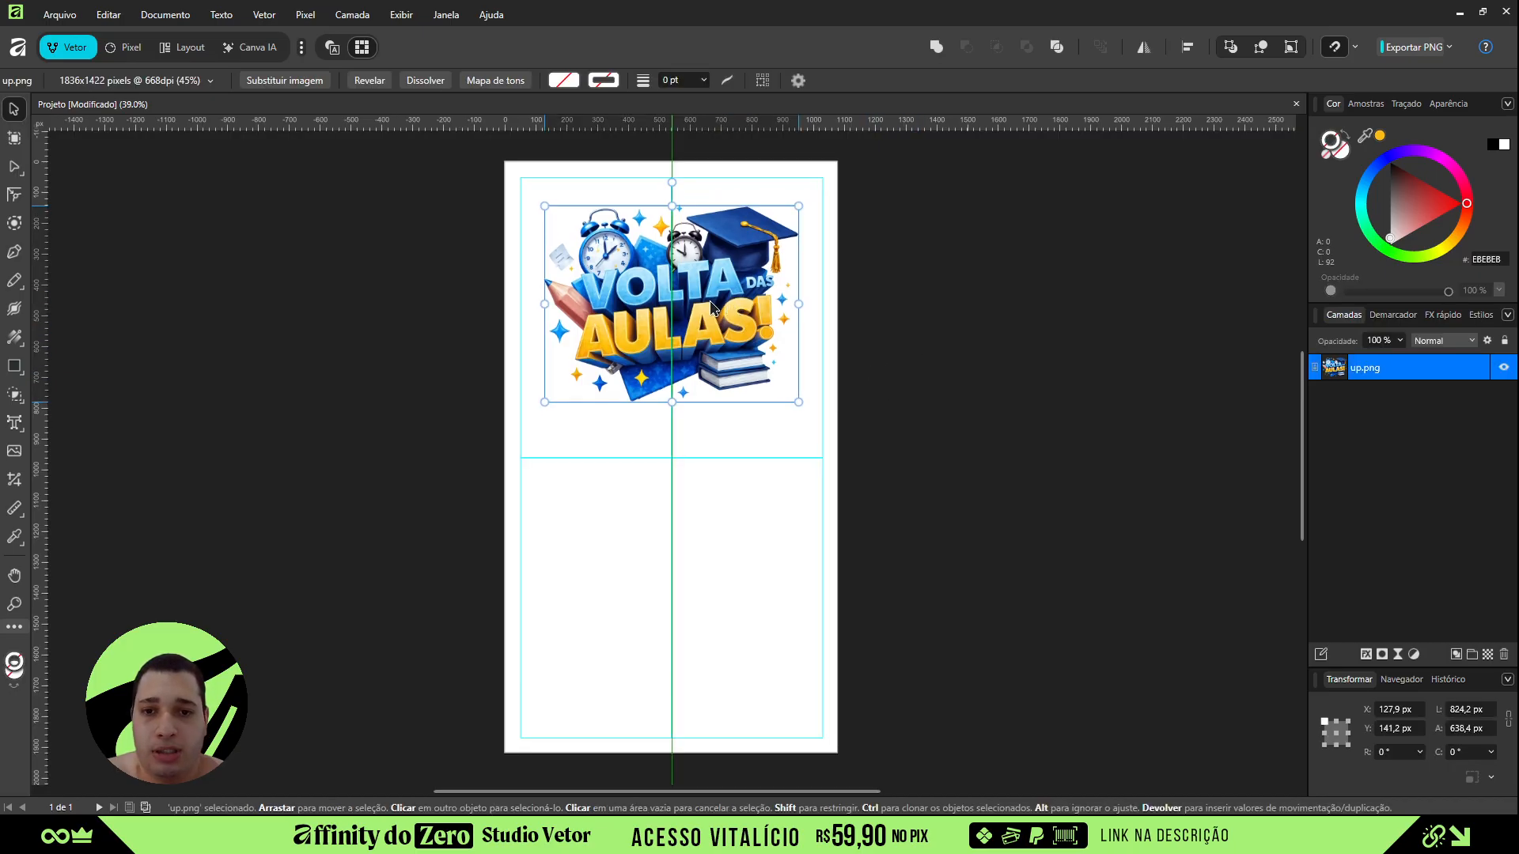
key(ctrl+;)
click(243, 364)
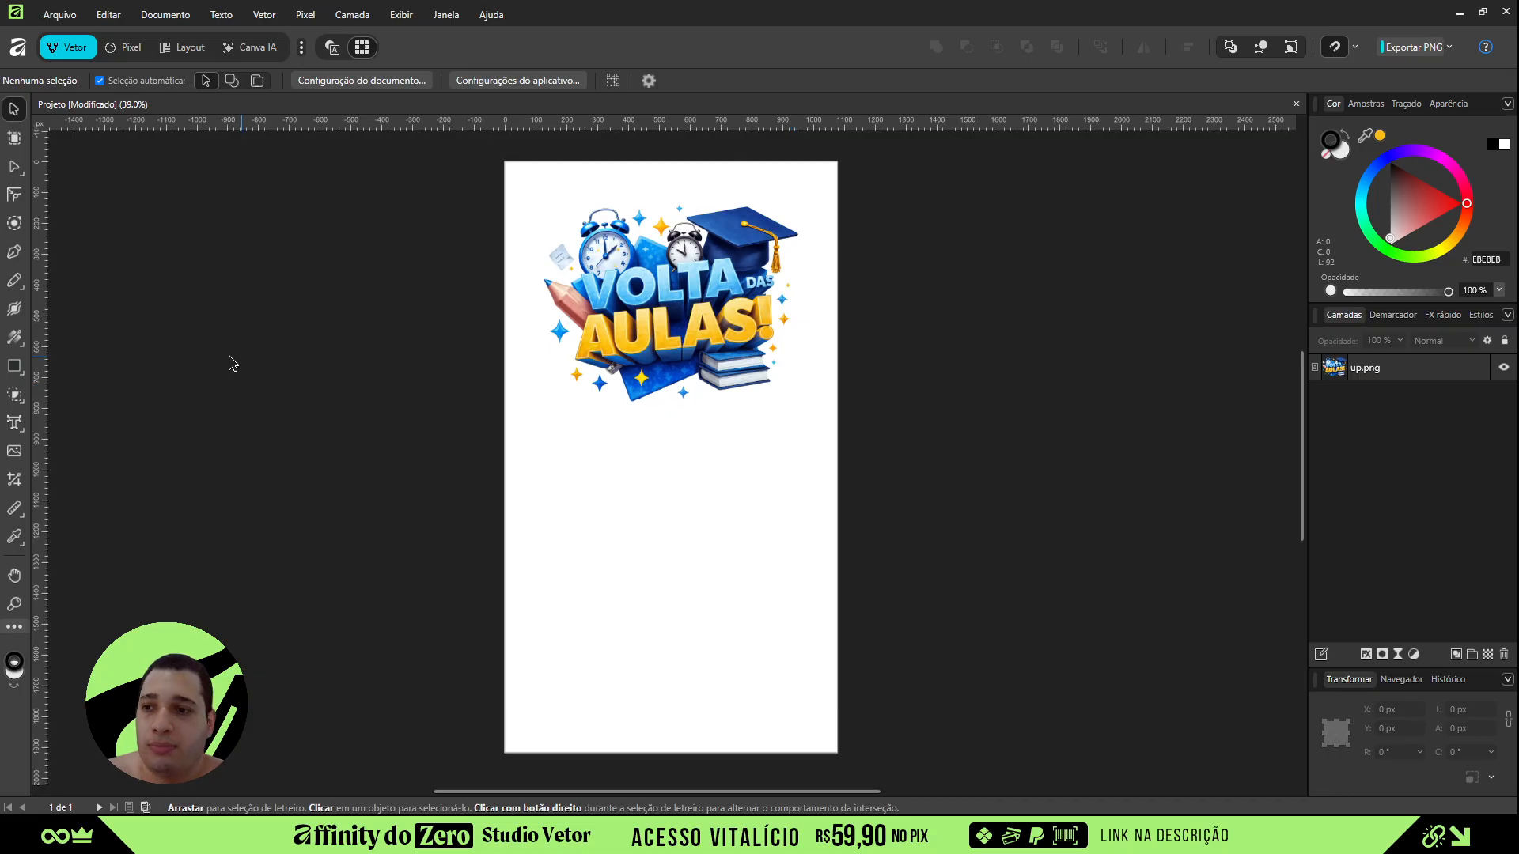
- Draw a 1080 × 1920 px rectangle covering the whole page and place it beneath the up image
click(16, 366)
drag(505, 162, 838, 754)
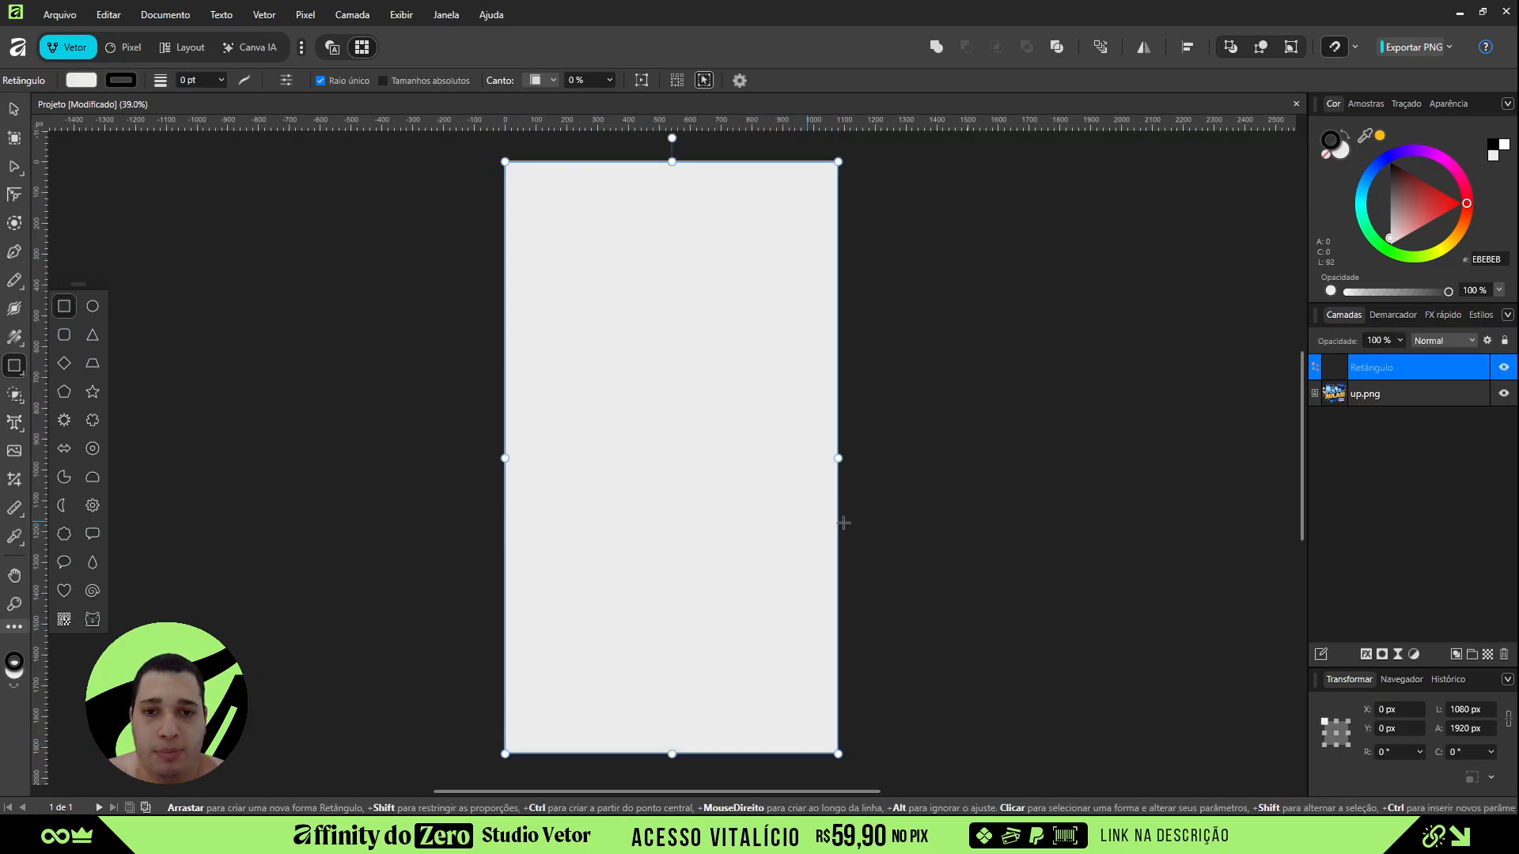
drag(1371, 382, 1380, 444)
key(v)
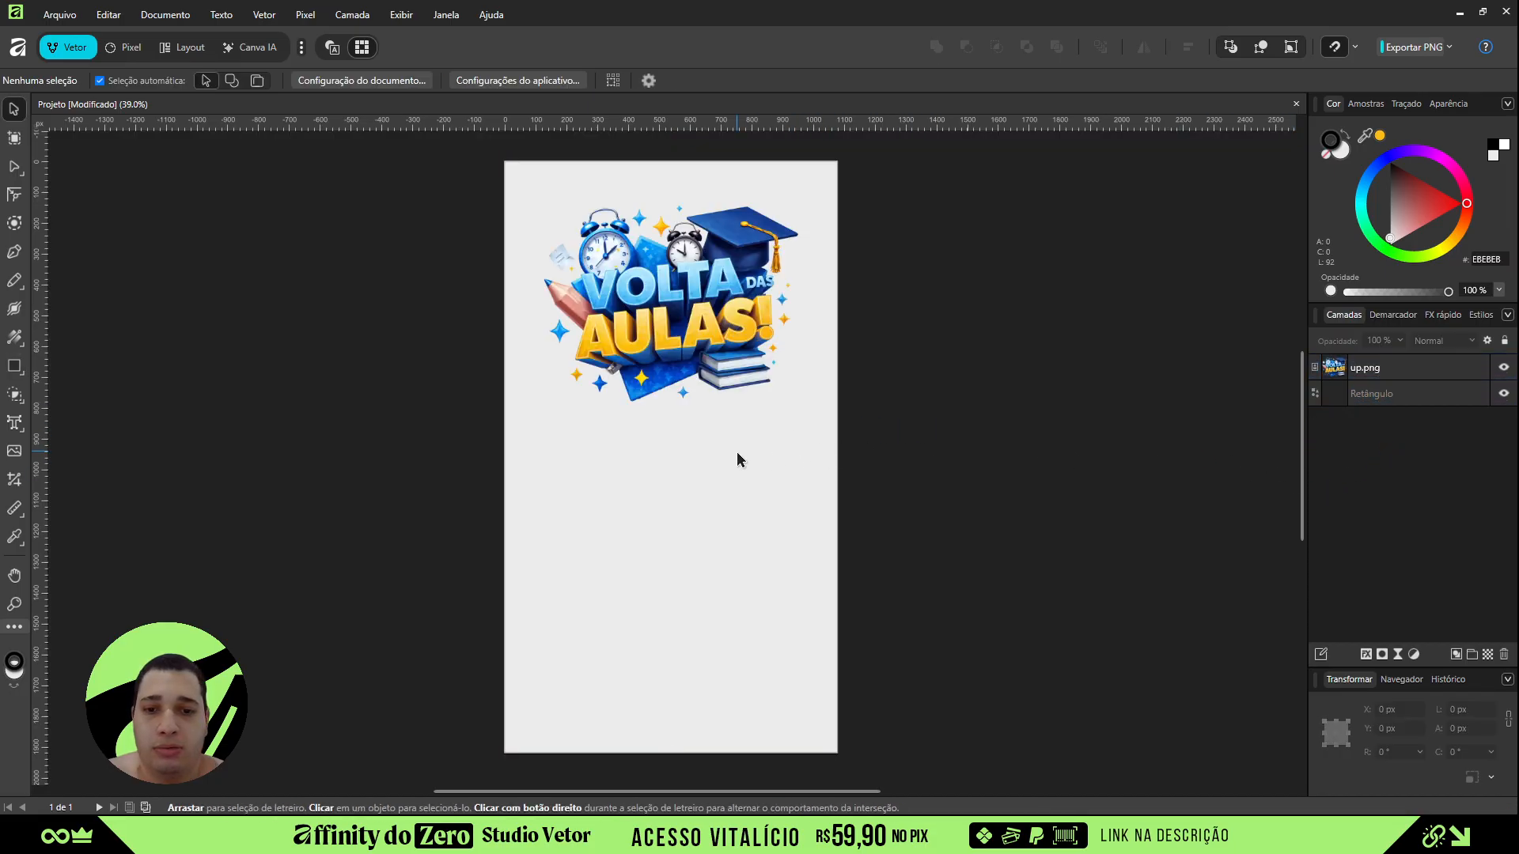
click(952, 403)
- Apply a straight vertical linear gradient to the background rectangle, running from just below the page's middle up to the lower part of the up image
click(761, 462)
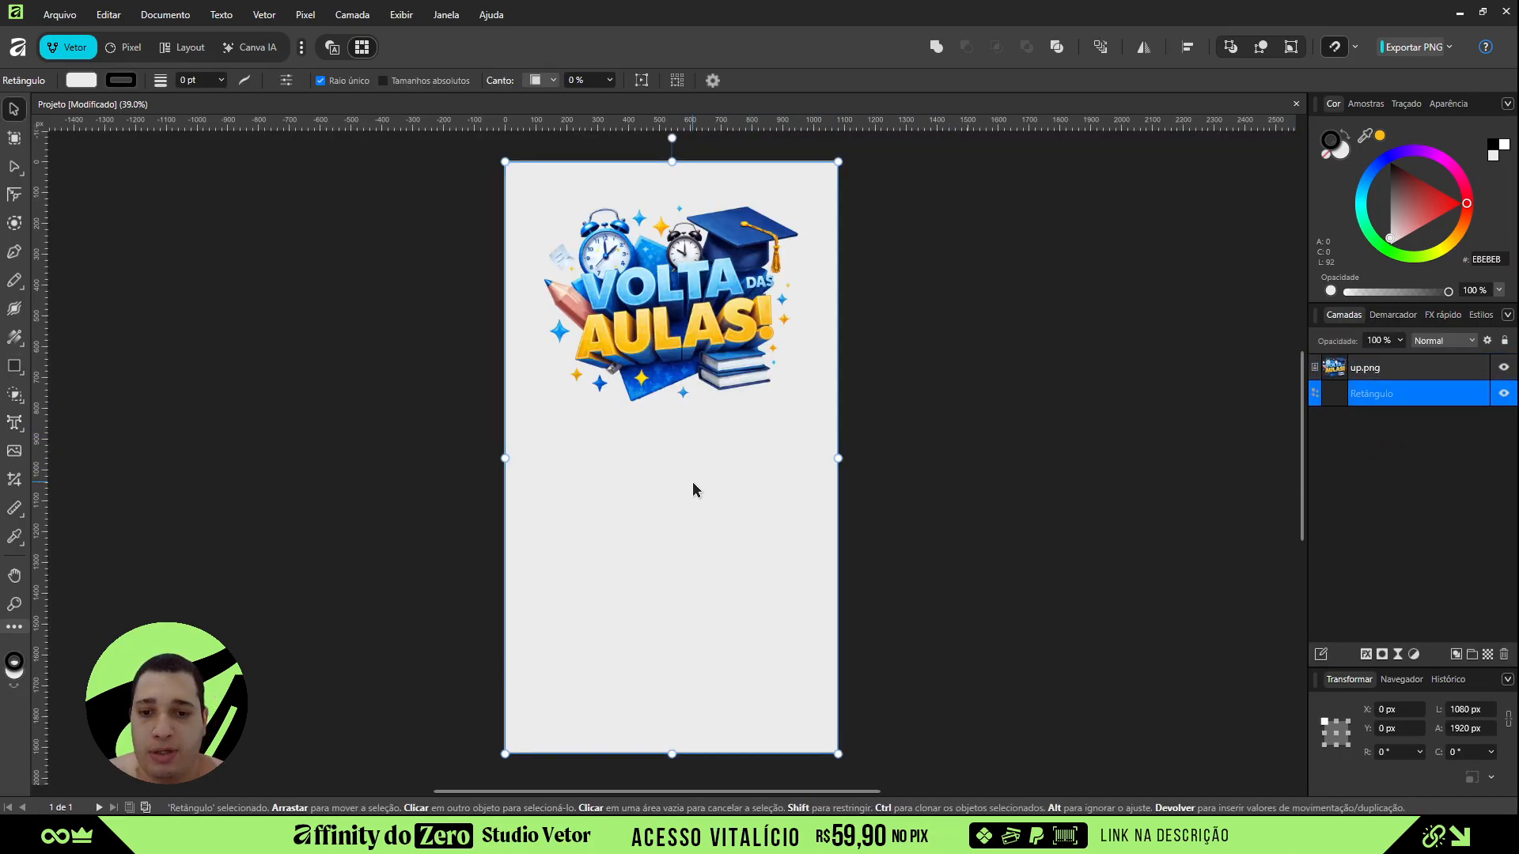
key(g)
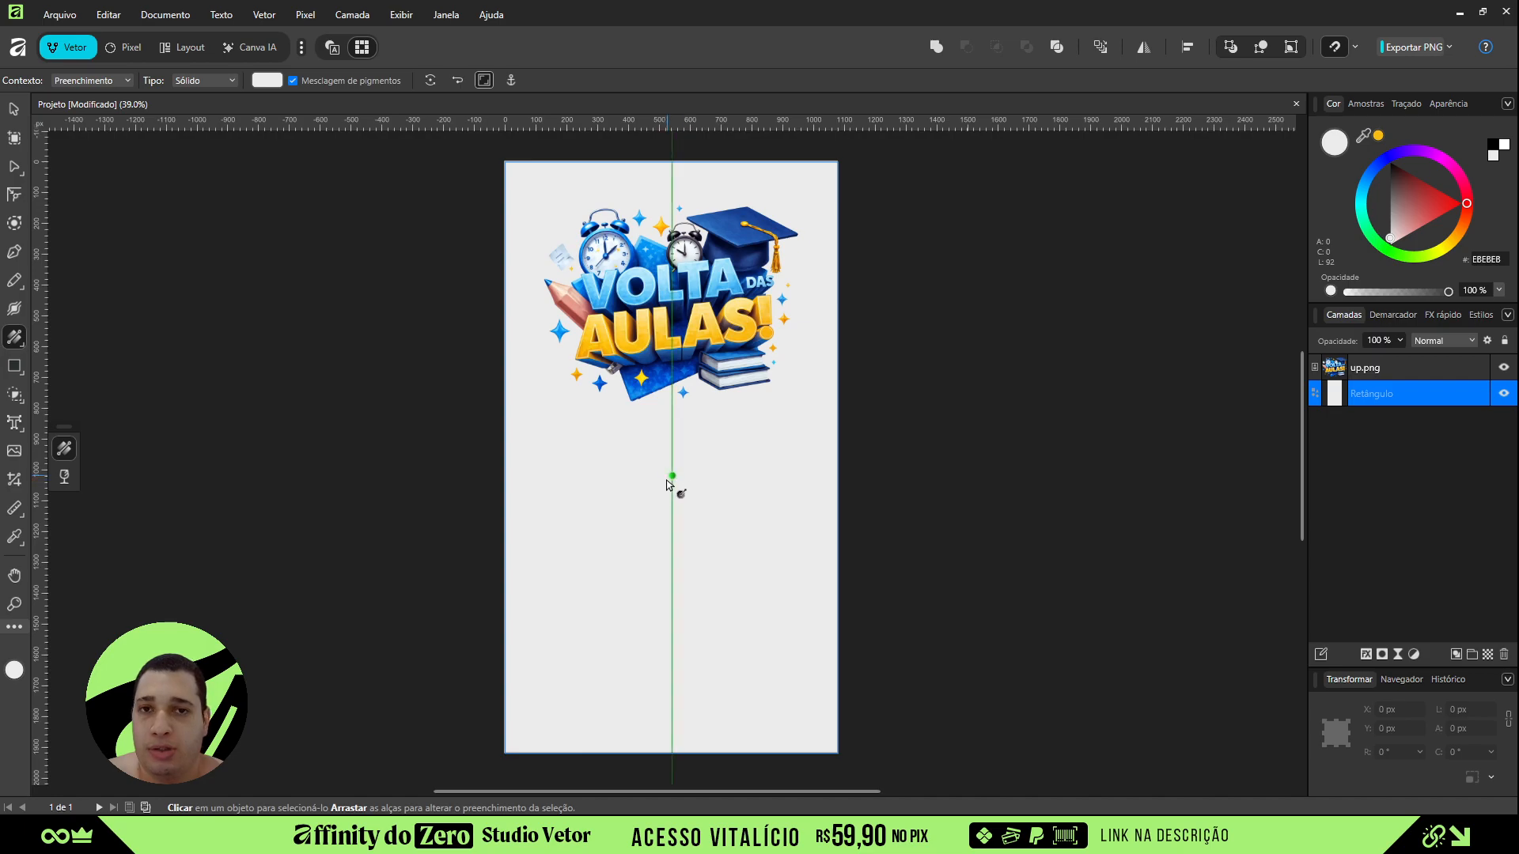
drag(644, 519, 671, 389)
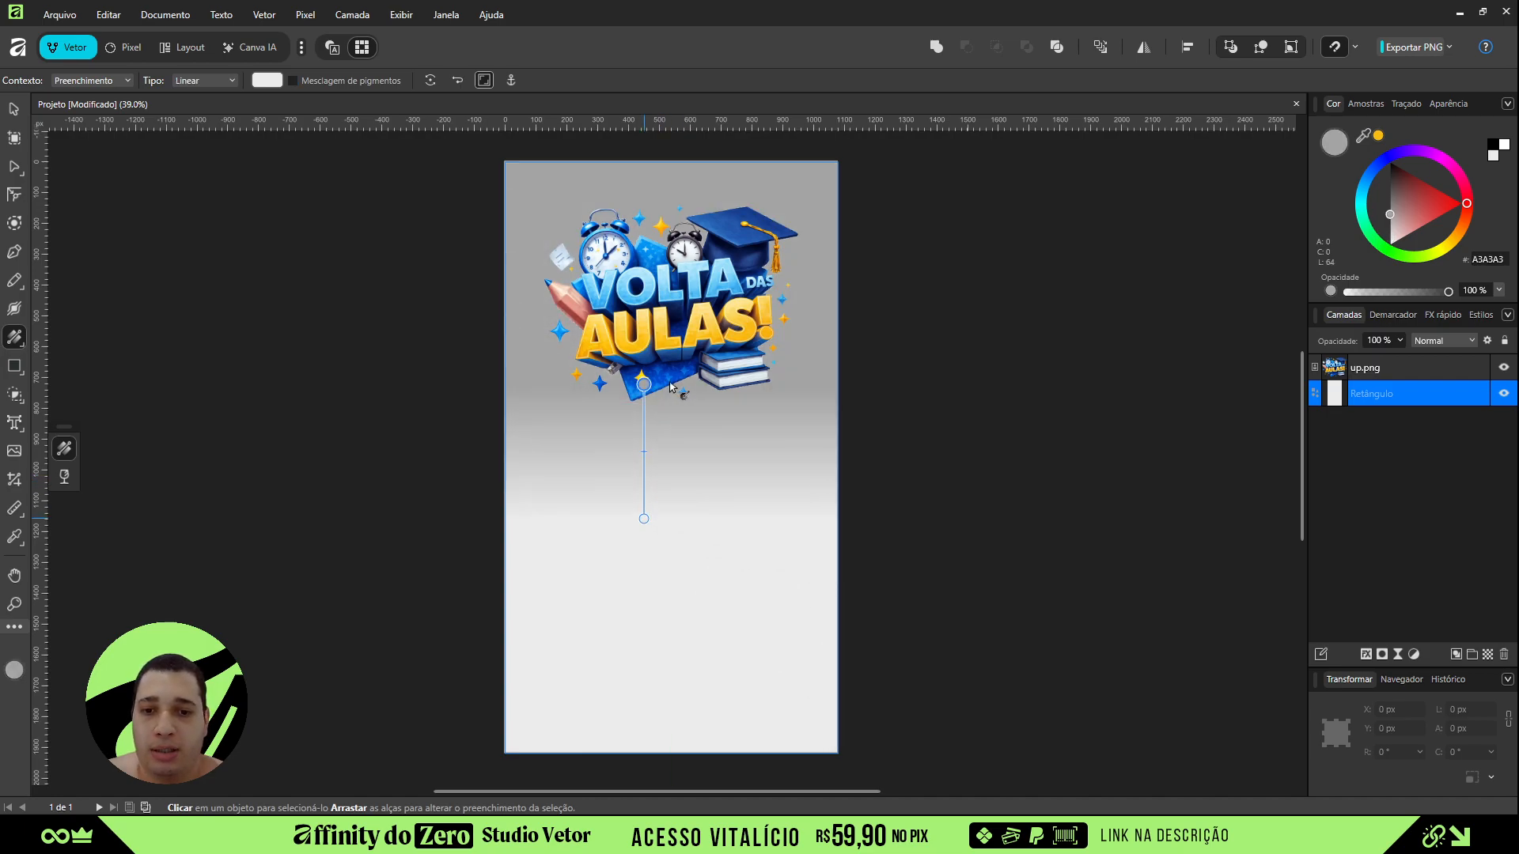
drag(644, 519, 662, 528)
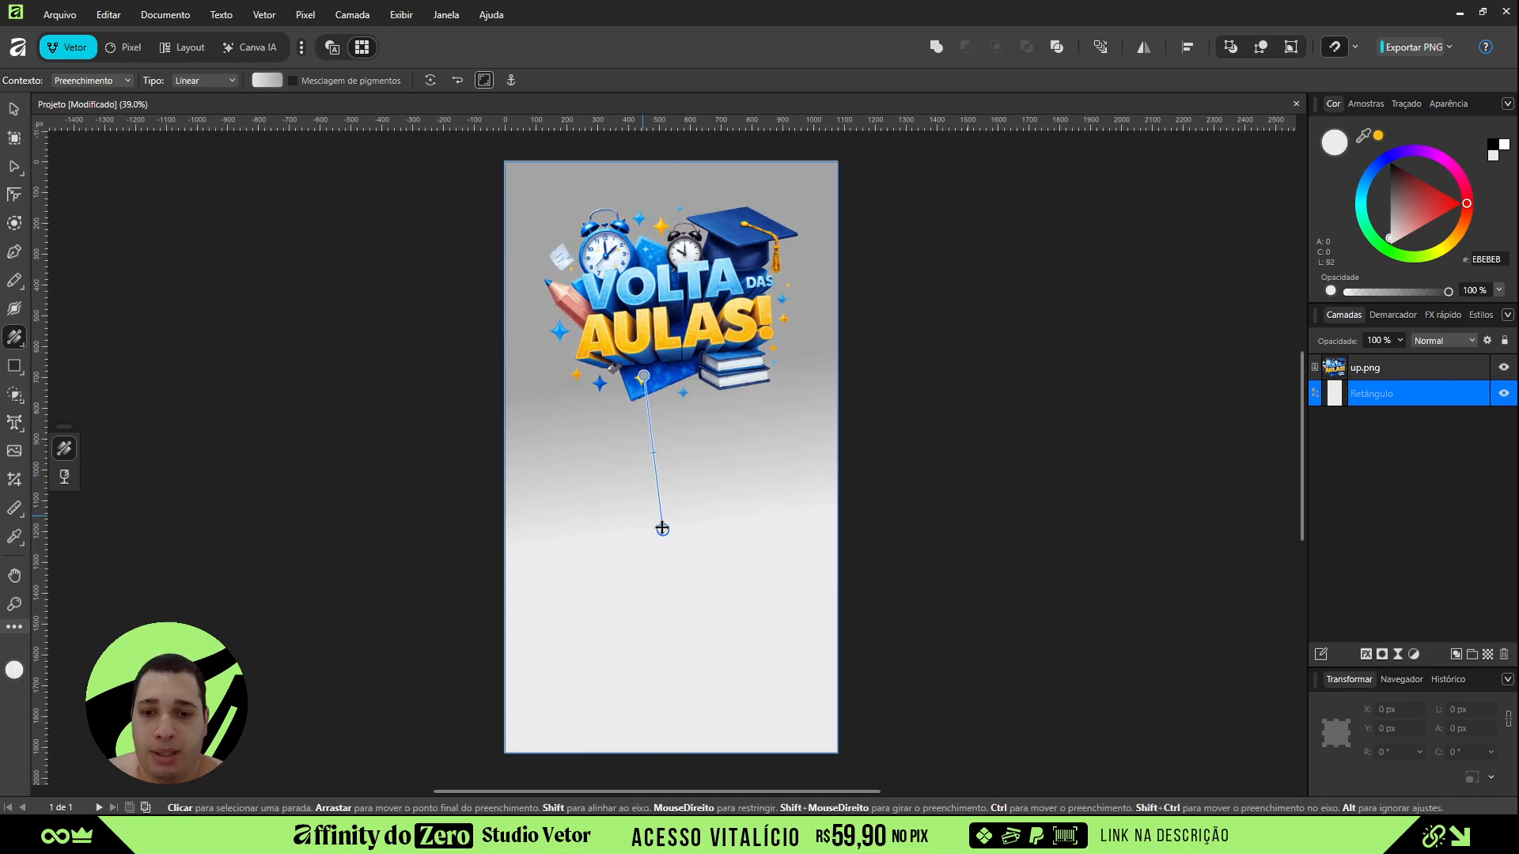
drag(644, 376, 662, 378)
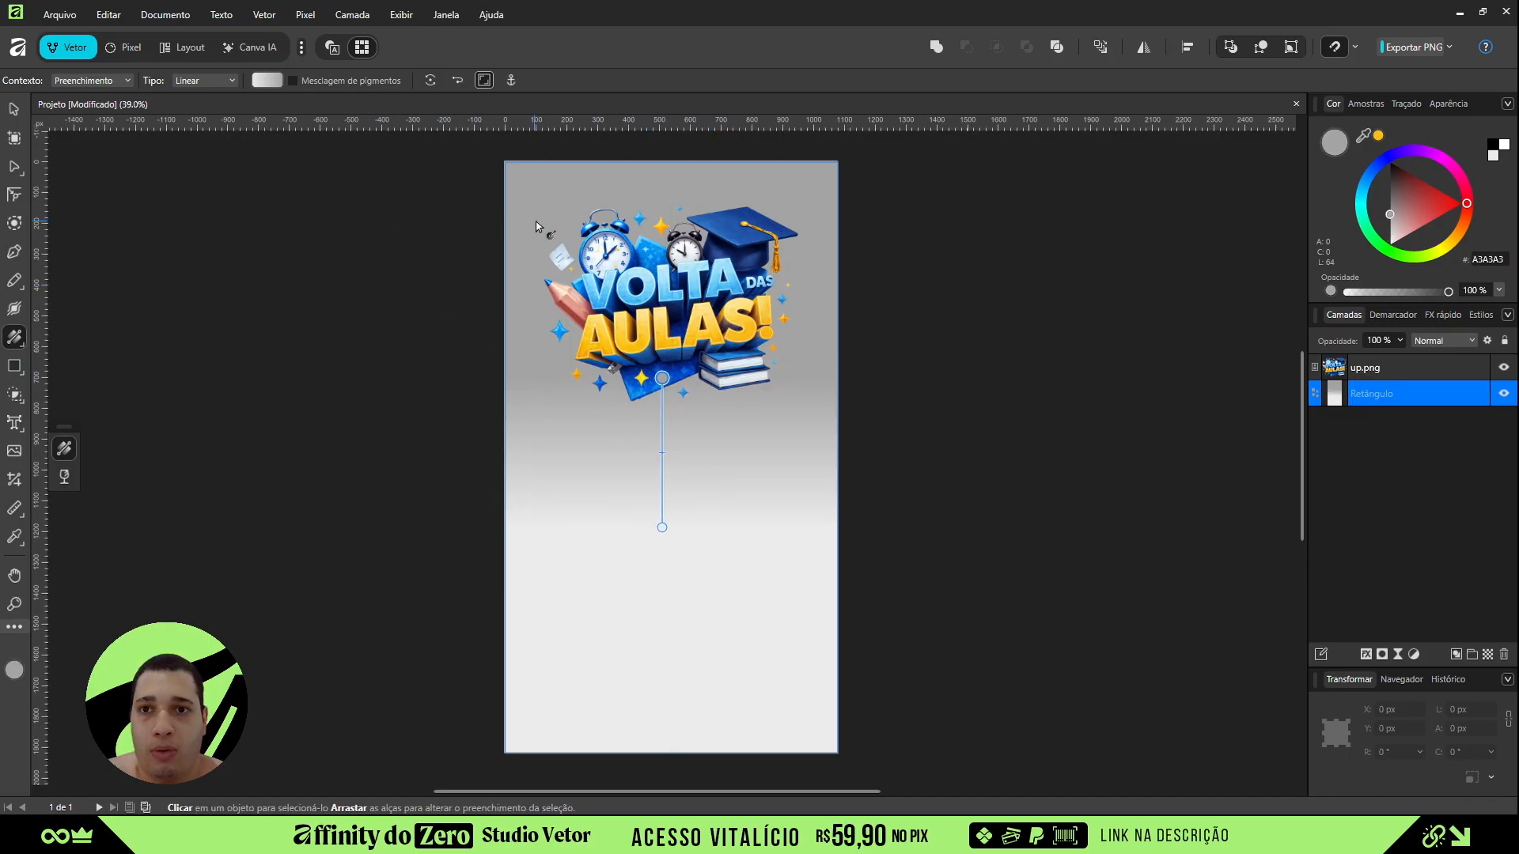
- Set the lower colour stop of the background rectangle's gradient to a dark blue, about 001F85
click(268, 81)
click(229, 215)
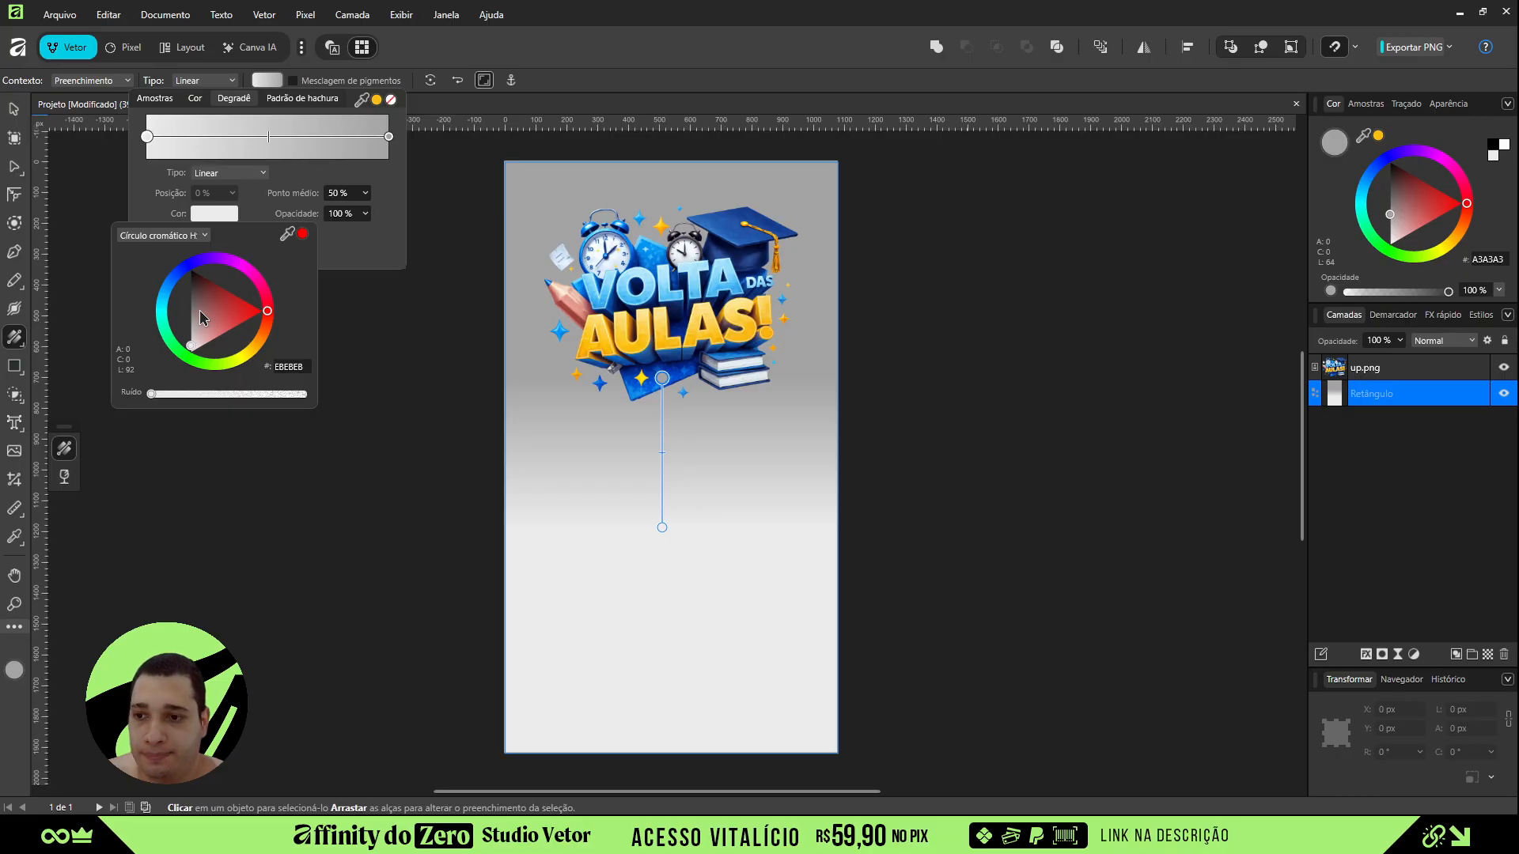
click(175, 279)
drag(175, 279, 187, 328)
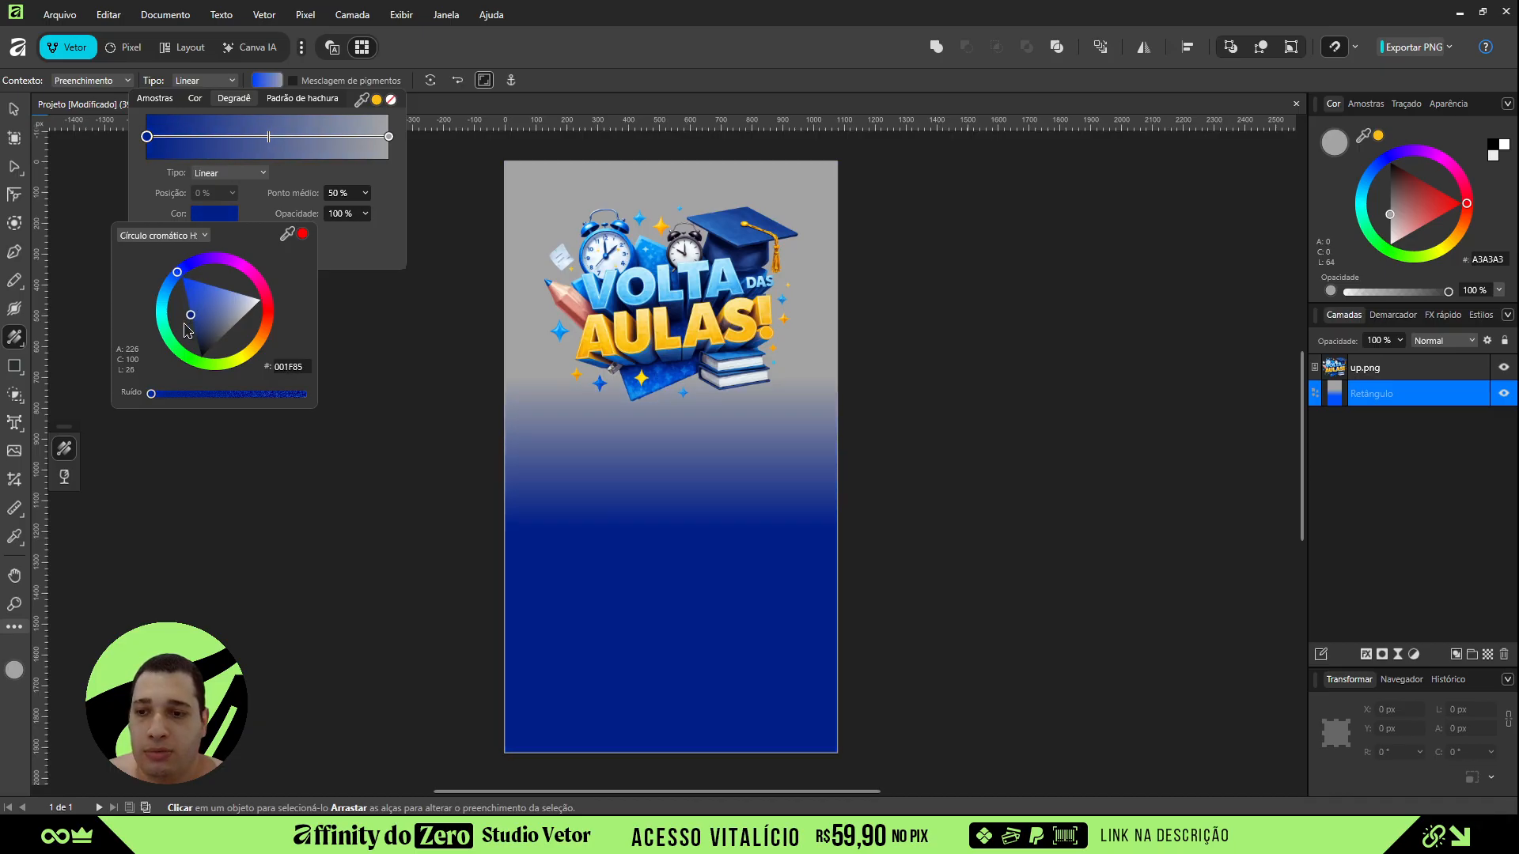
- Set the upper colour stop of the background gradient to bright blue 0047FF
click(388, 137)
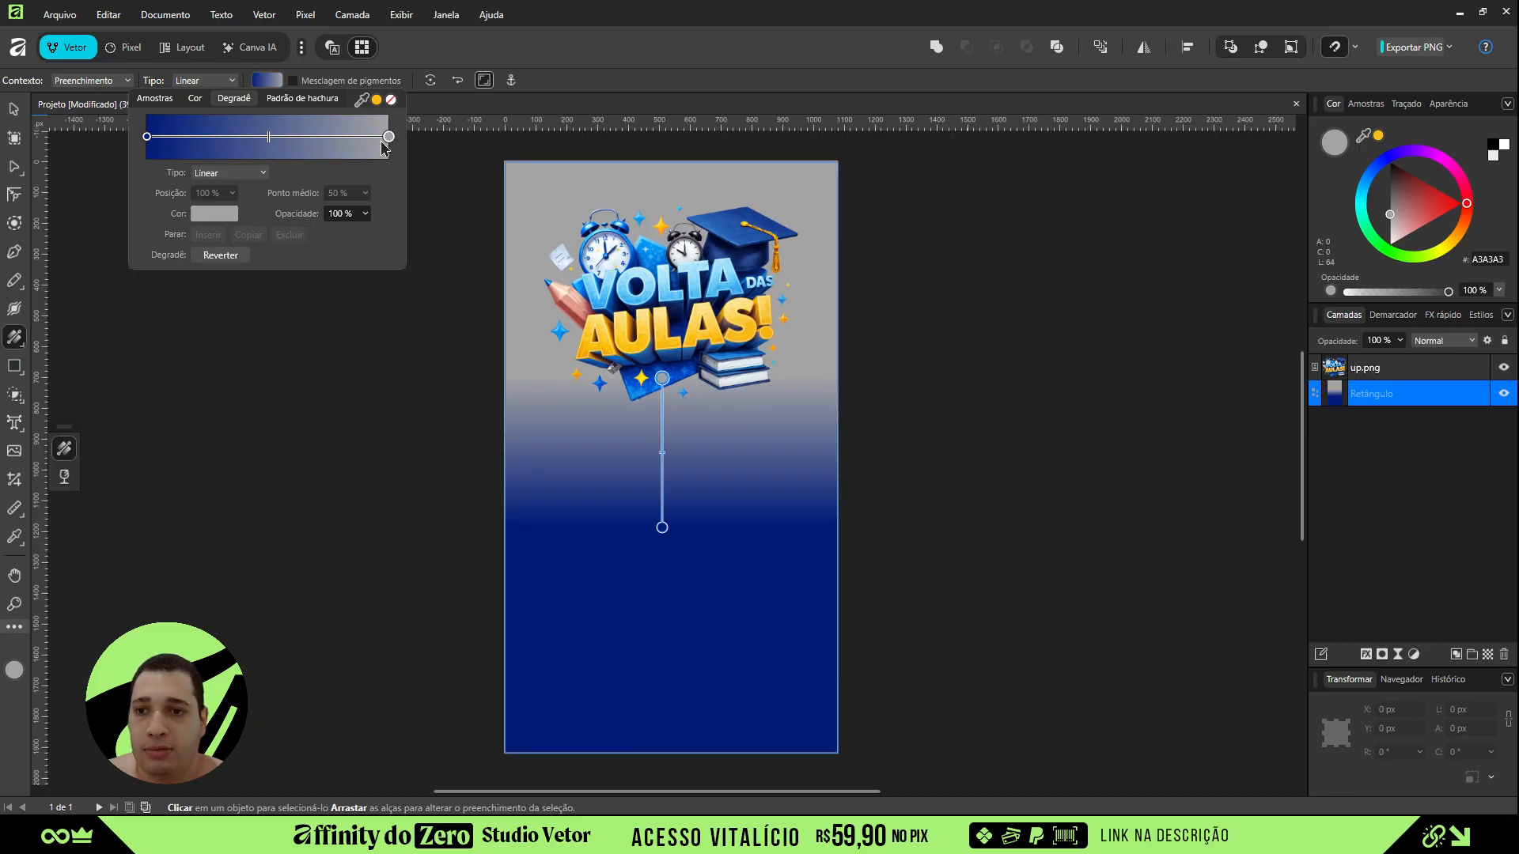
click(214, 213)
click(176, 277)
drag(175, 277, 177, 277)
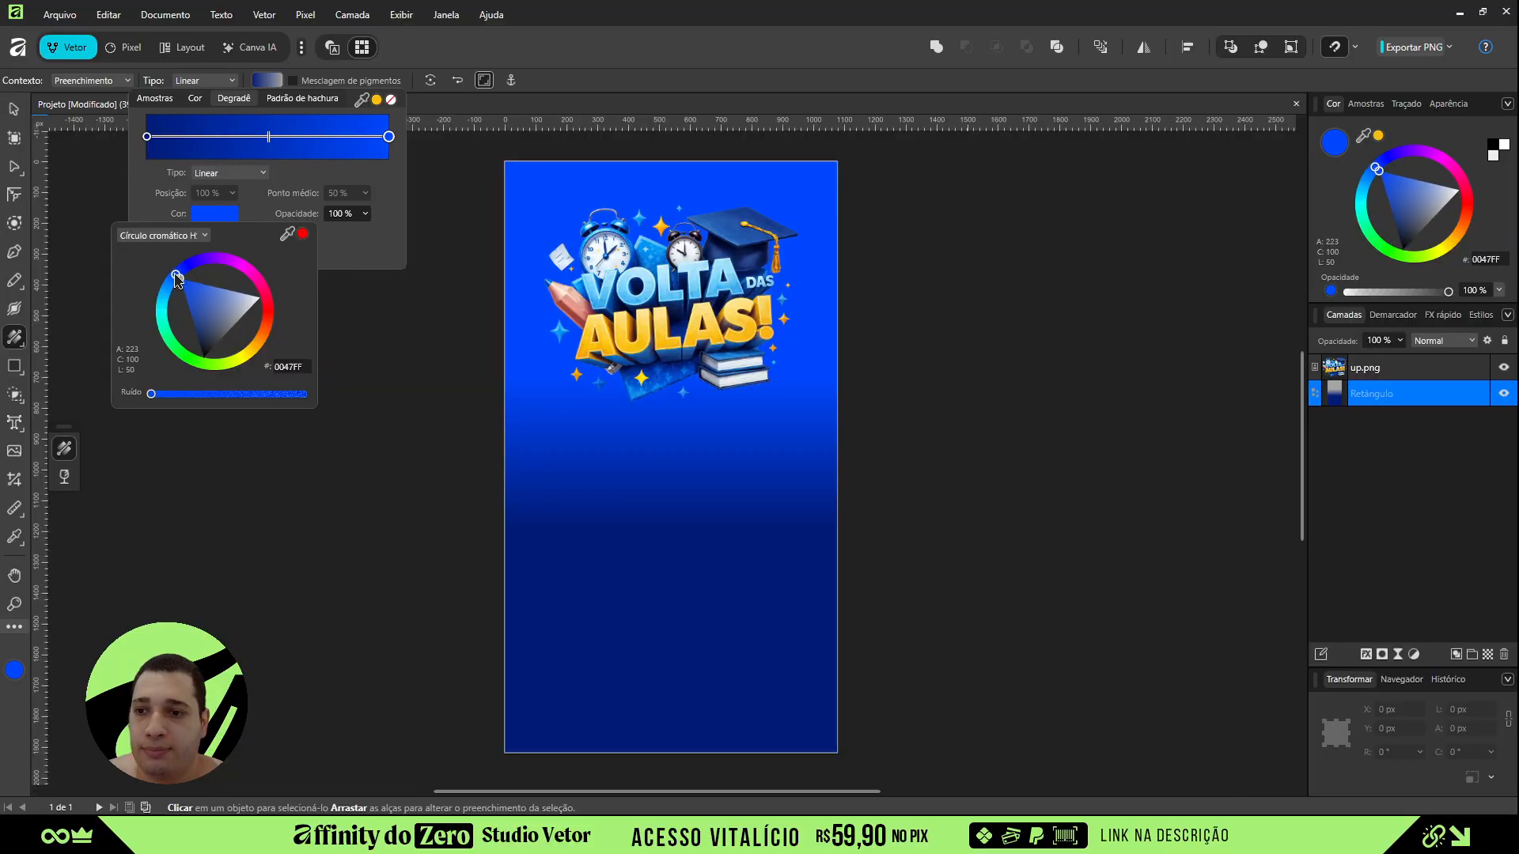
click(178, 280)
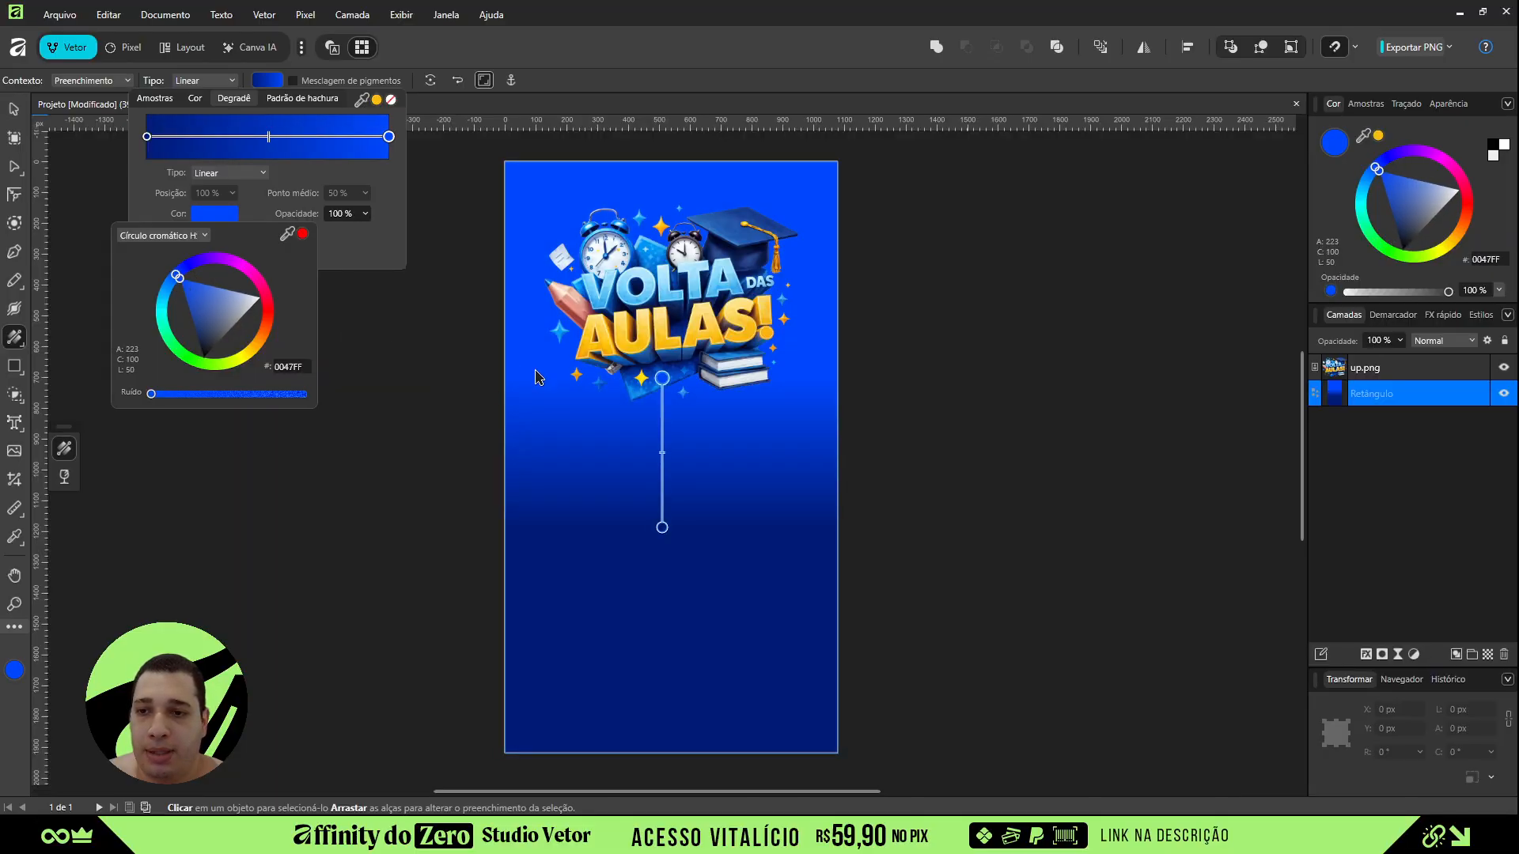
- Change the background gradient to radial, shift its centre up onto the page's vertical centre line, and reverse it so bright blue sits in the centre
click(218, 80)
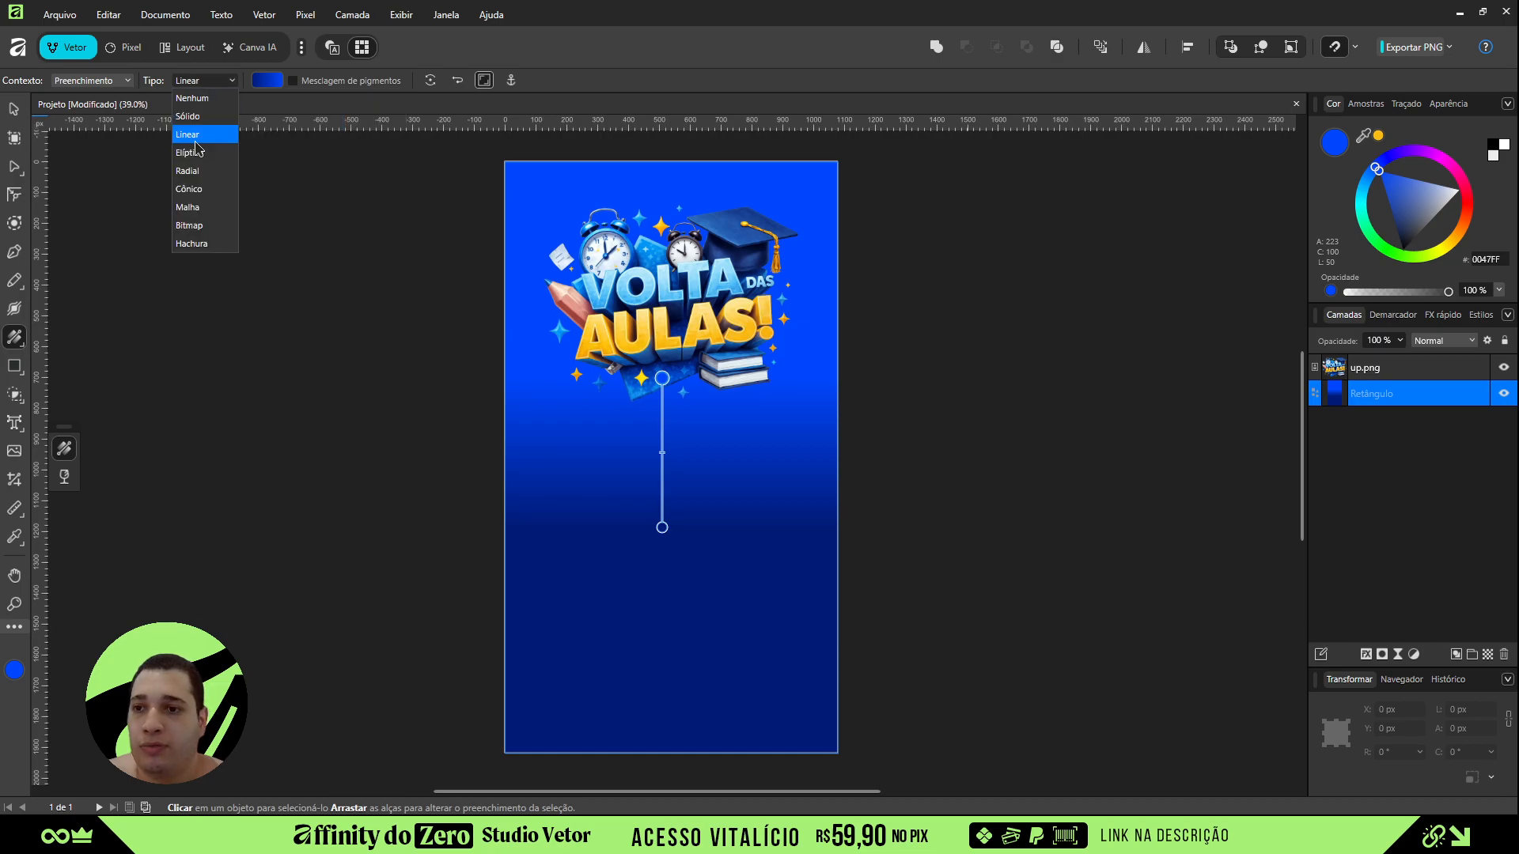
click(205, 175)
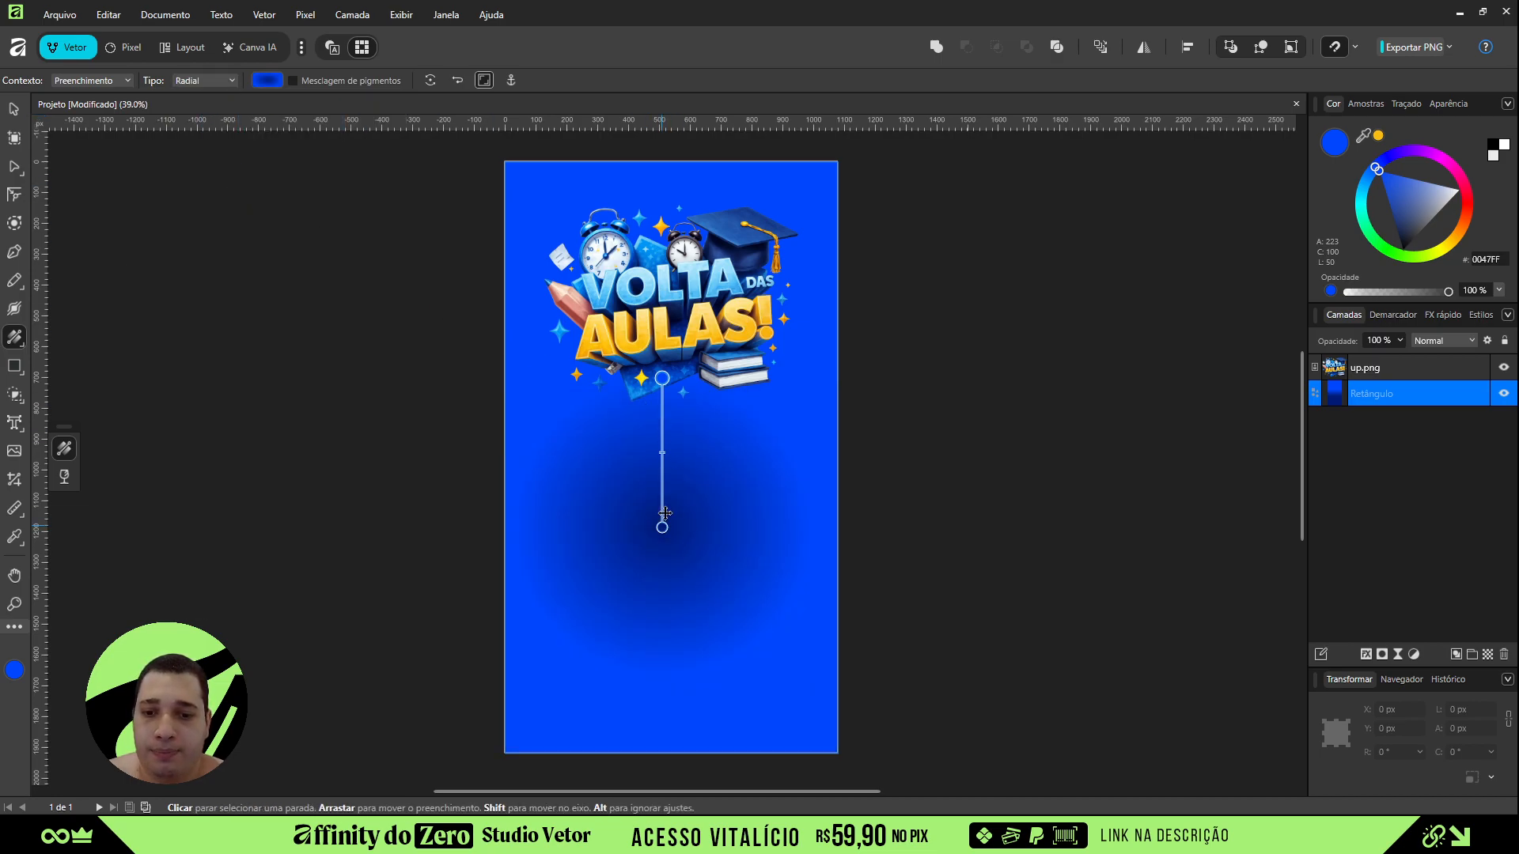
drag(662, 526, 671, 480)
click(457, 80)
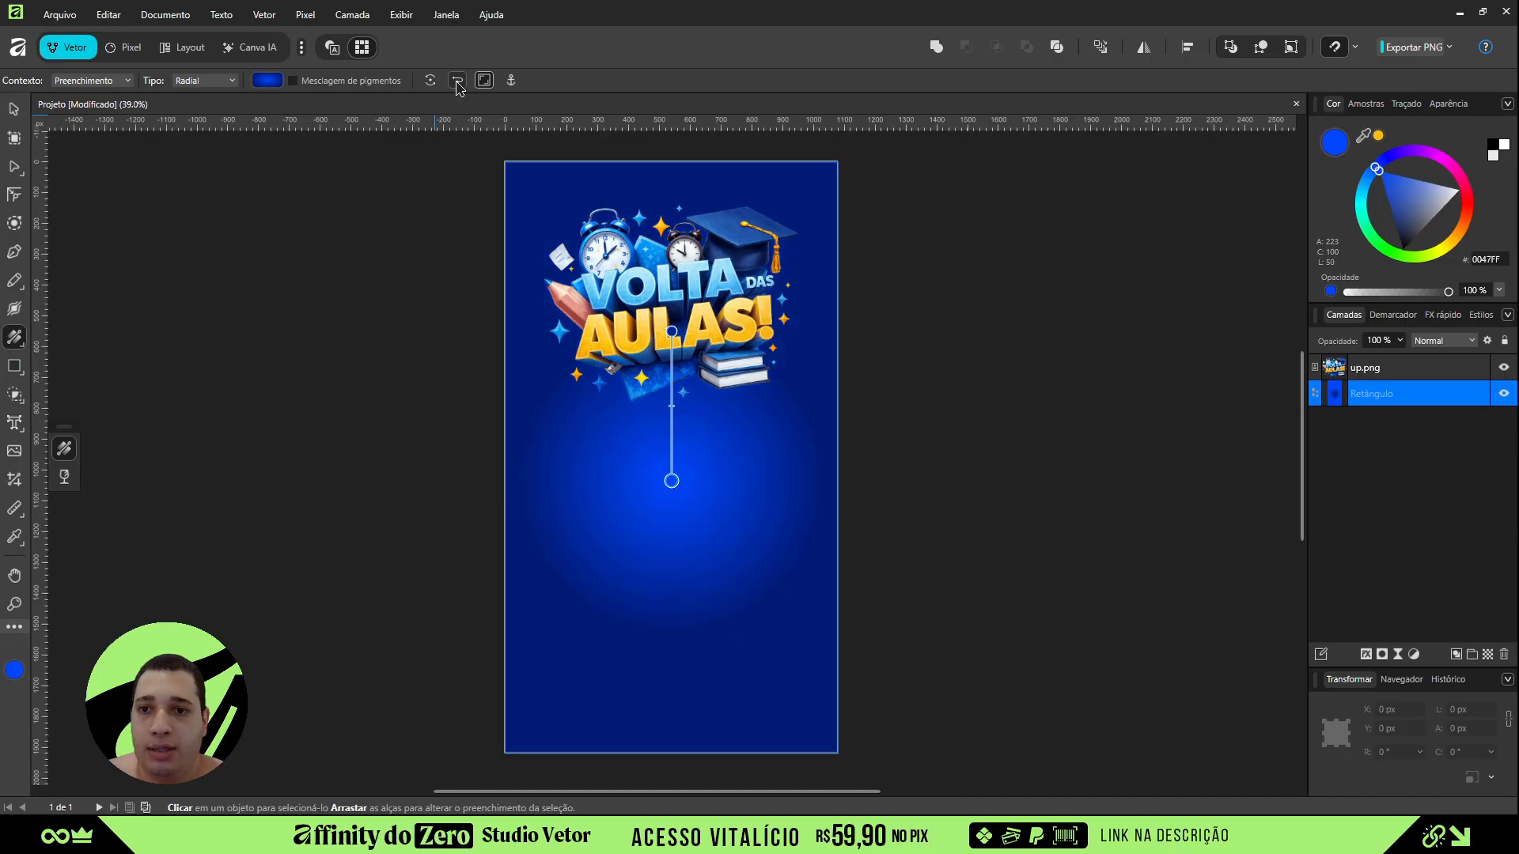
- Move the radial gradient's centre to the middle of the page, extend its radius just beyond the page's top edge, and set its midpoint to 65%
drag(672, 480, 671, 457)
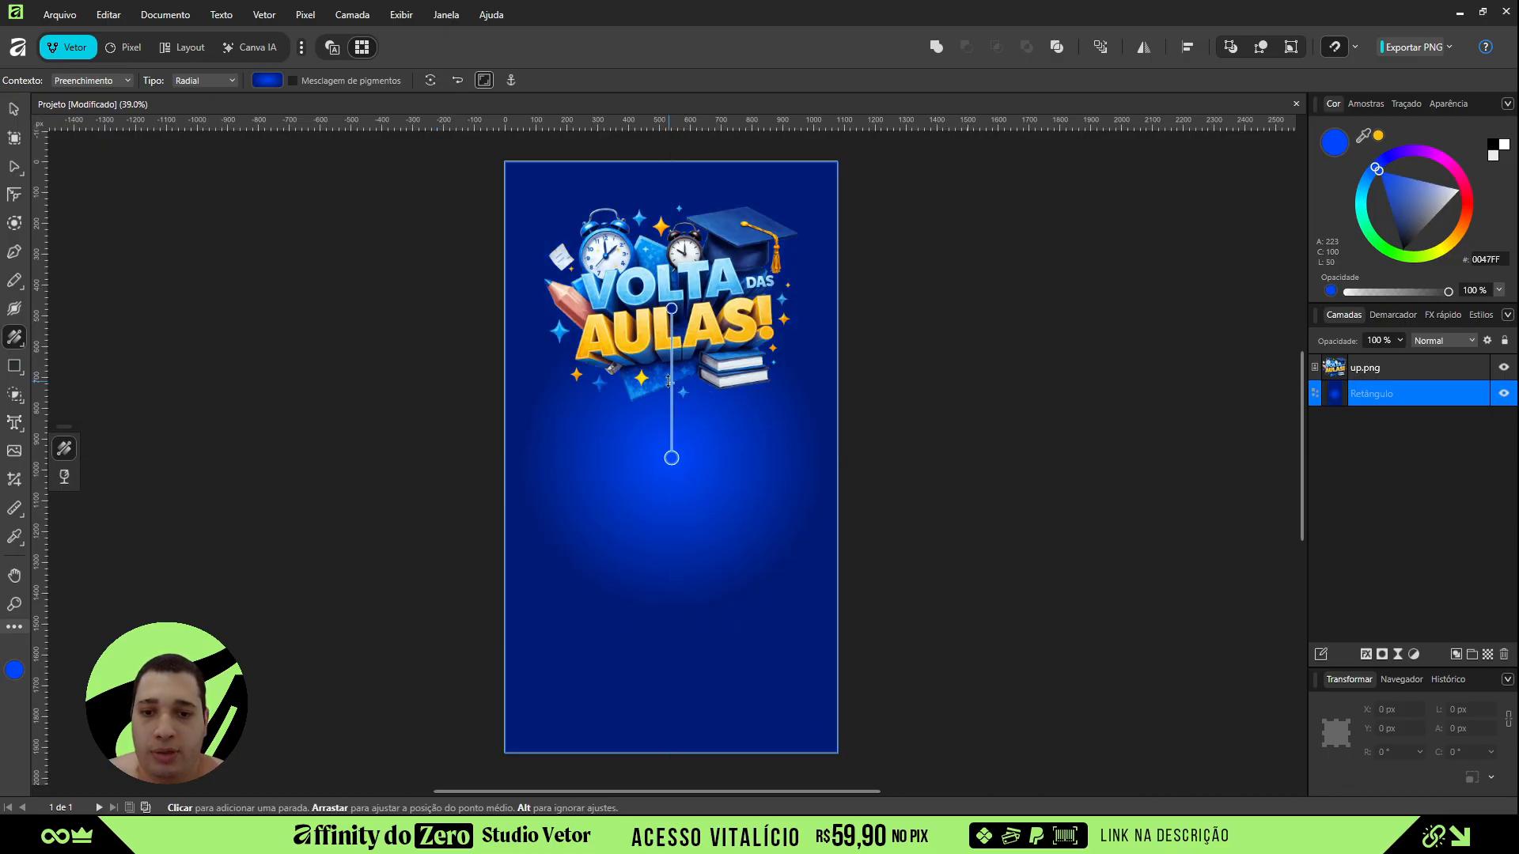
drag(671, 309, 671, 145)
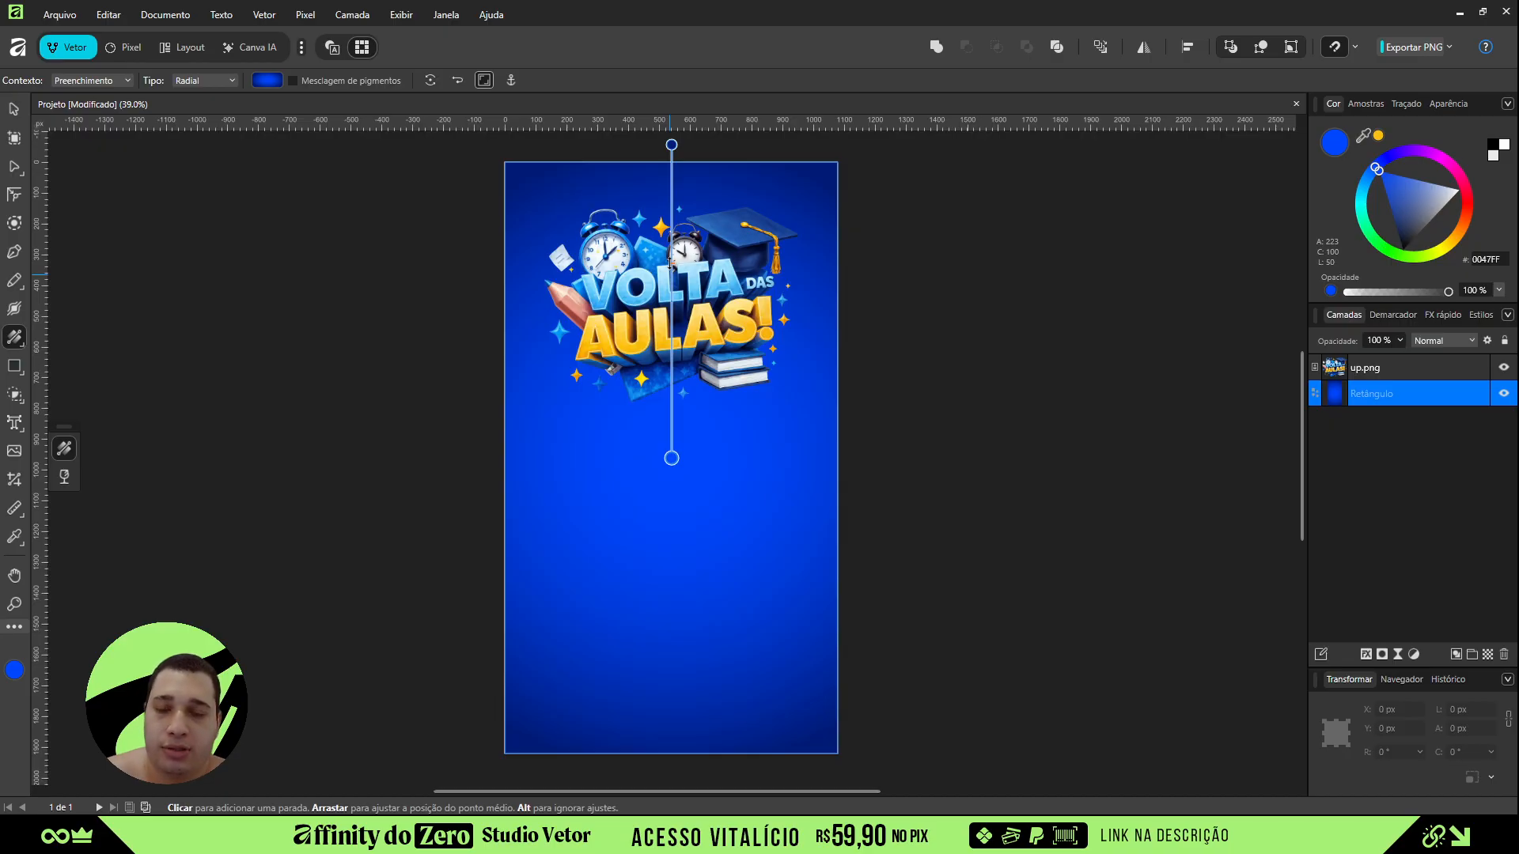
drag(671, 458, 673, 458)
- Darken the radial gradient's centre colour to blue 0038C9 and deselect the background rectangle
click(266, 80)
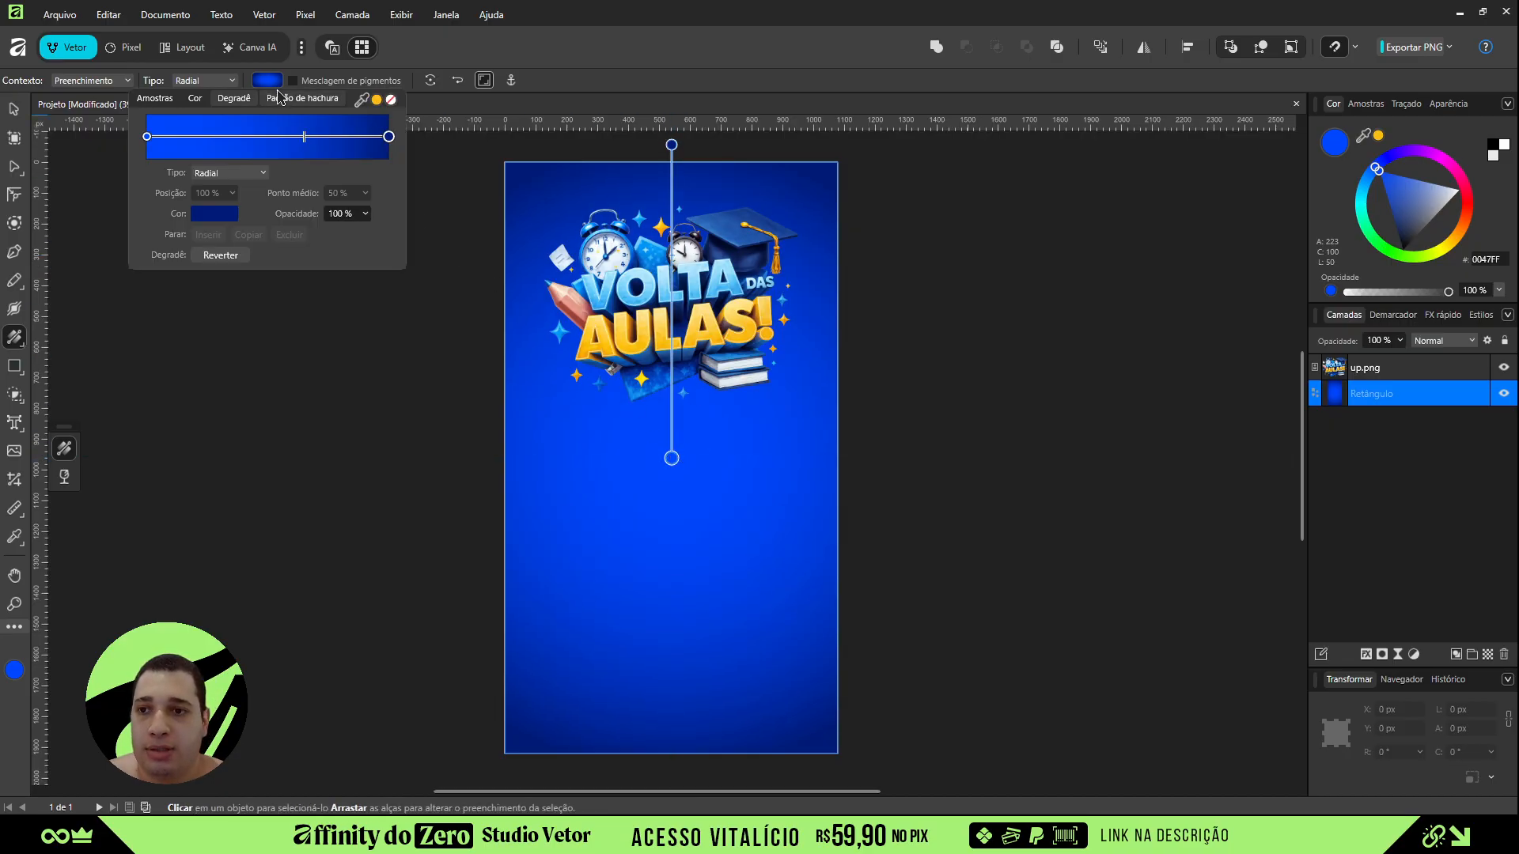
click(146, 136)
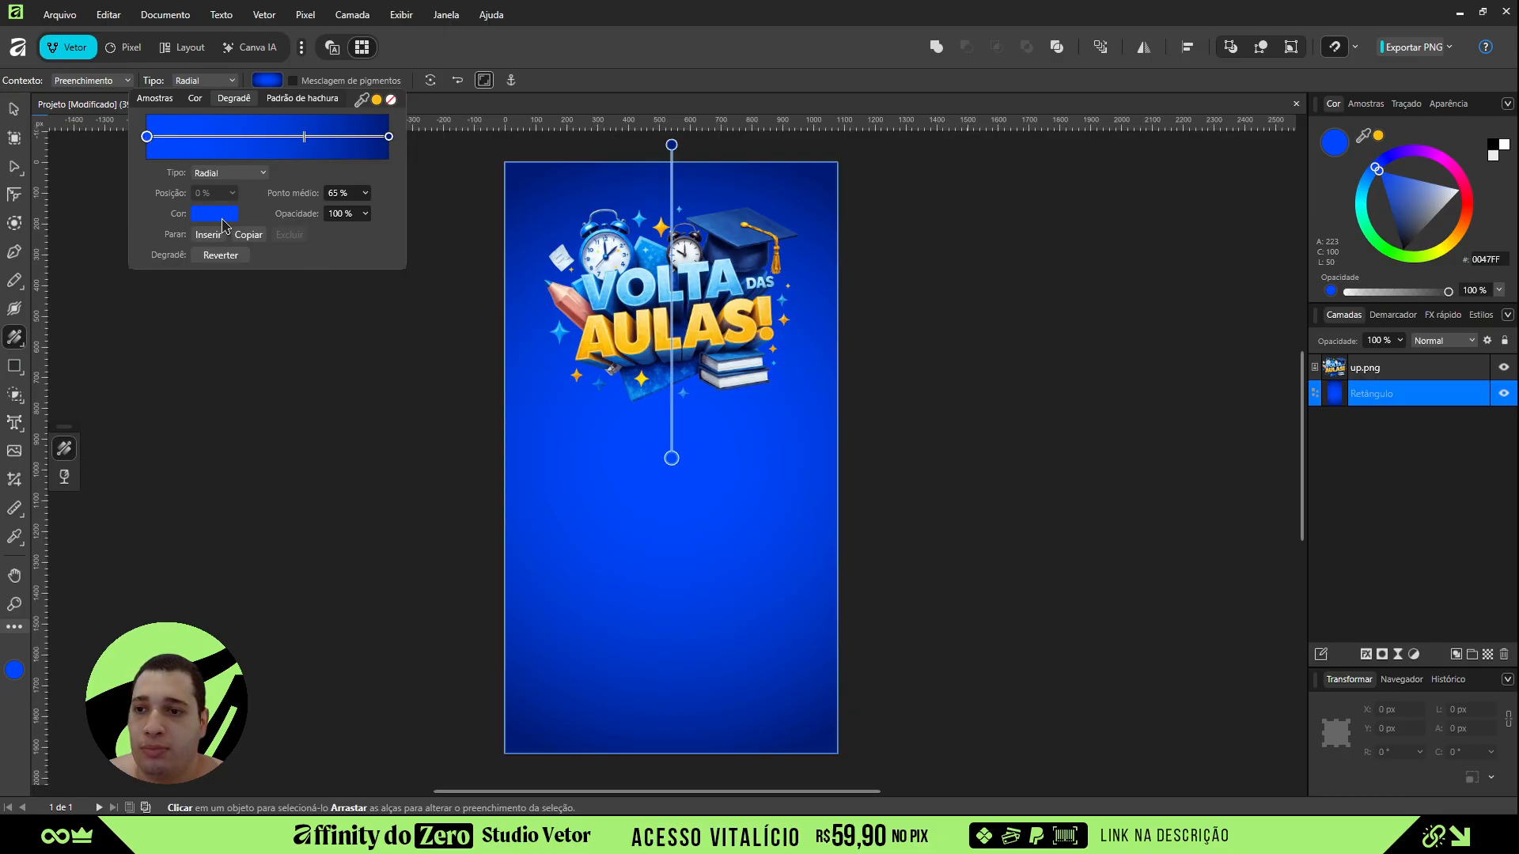
click(214, 213)
drag(181, 282, 185, 299)
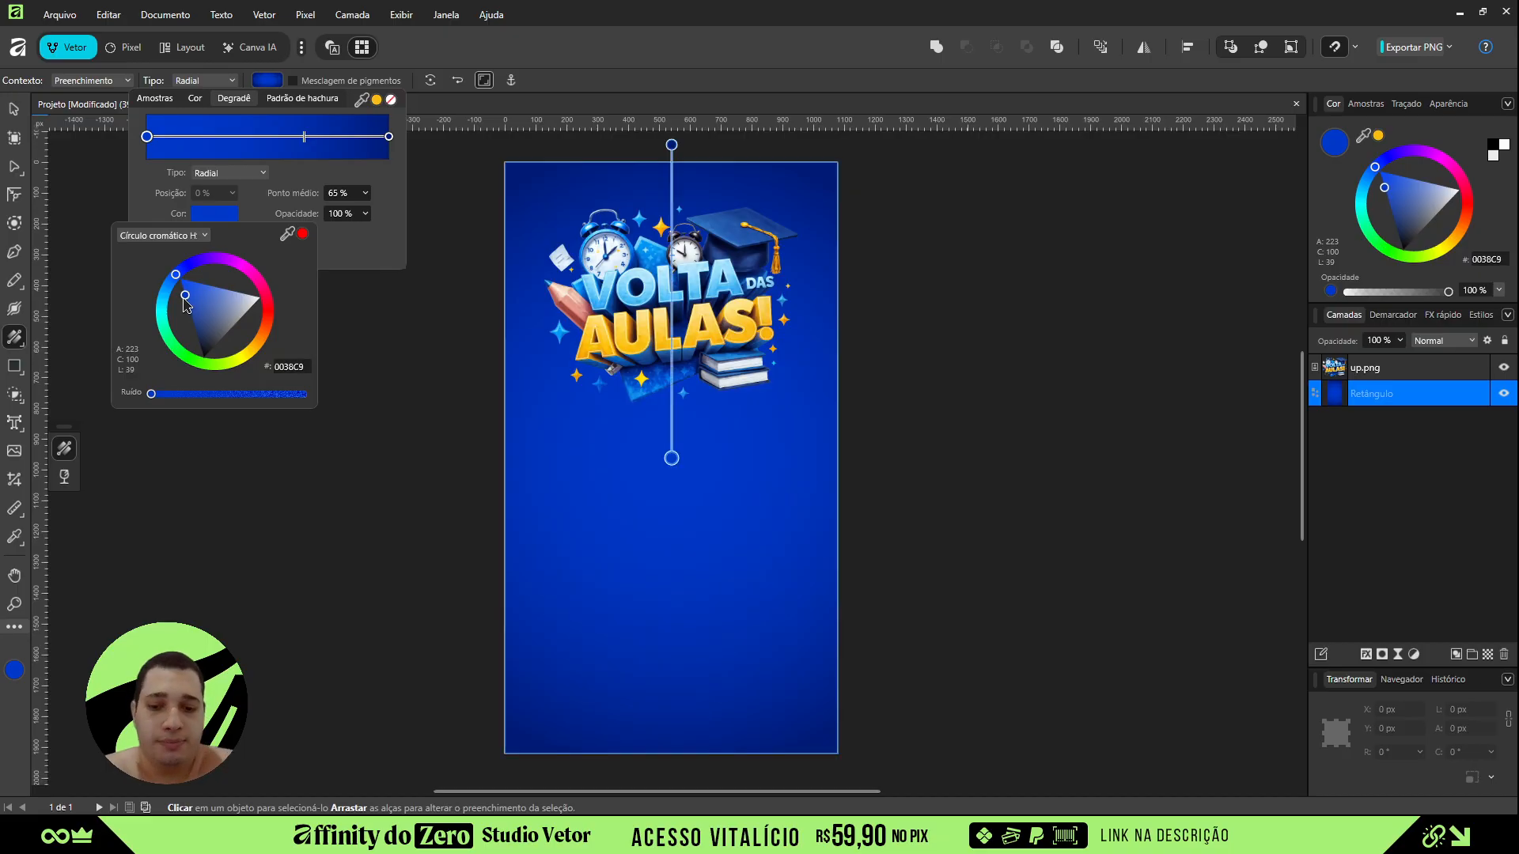
click(670, 458)
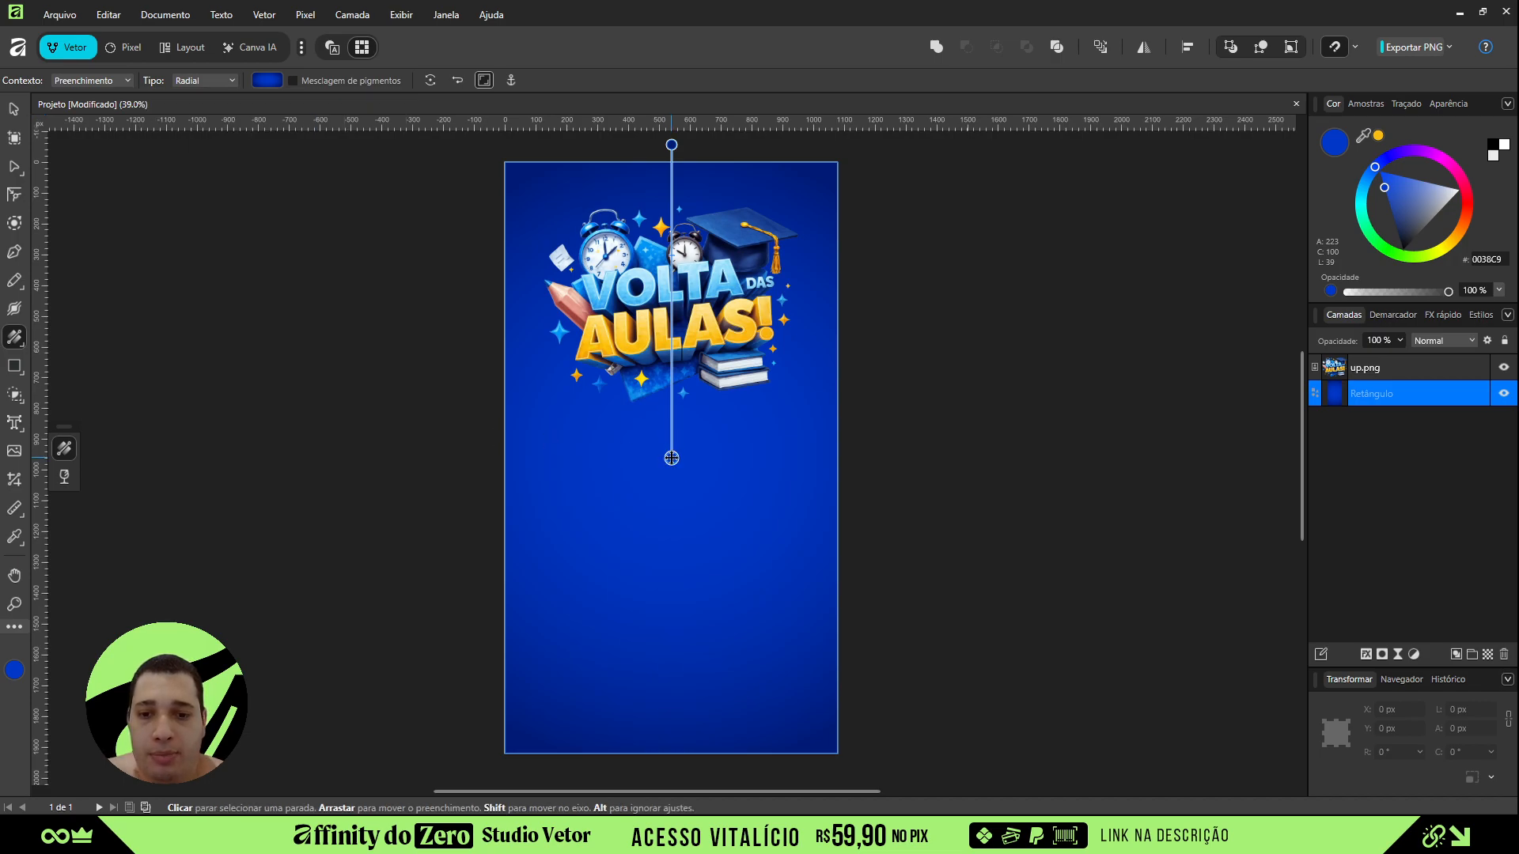
click(935, 401)
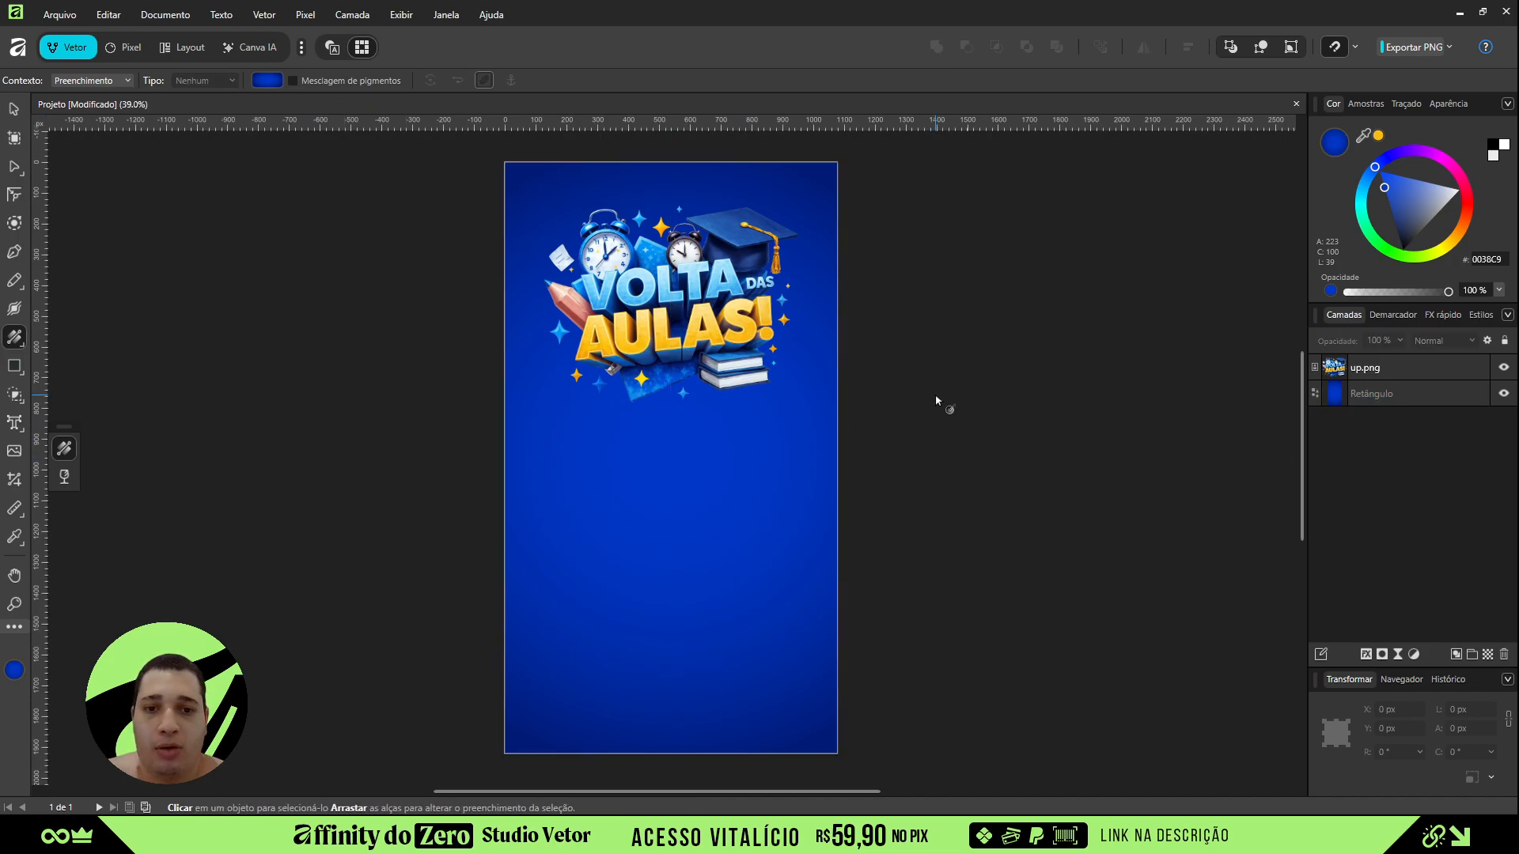
key(v)
click(1386, 399)
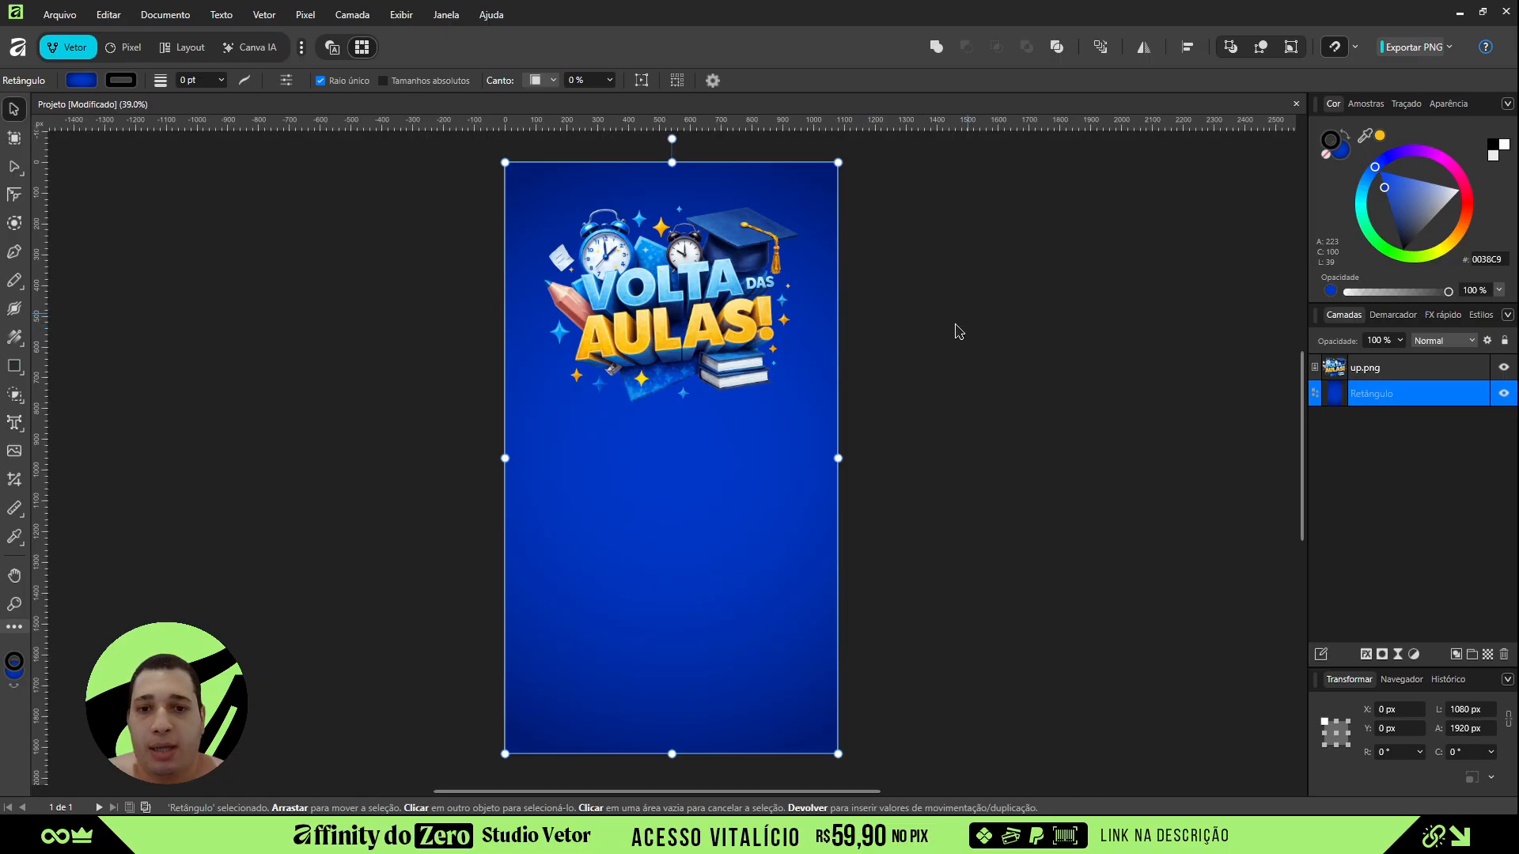
click(954, 357)
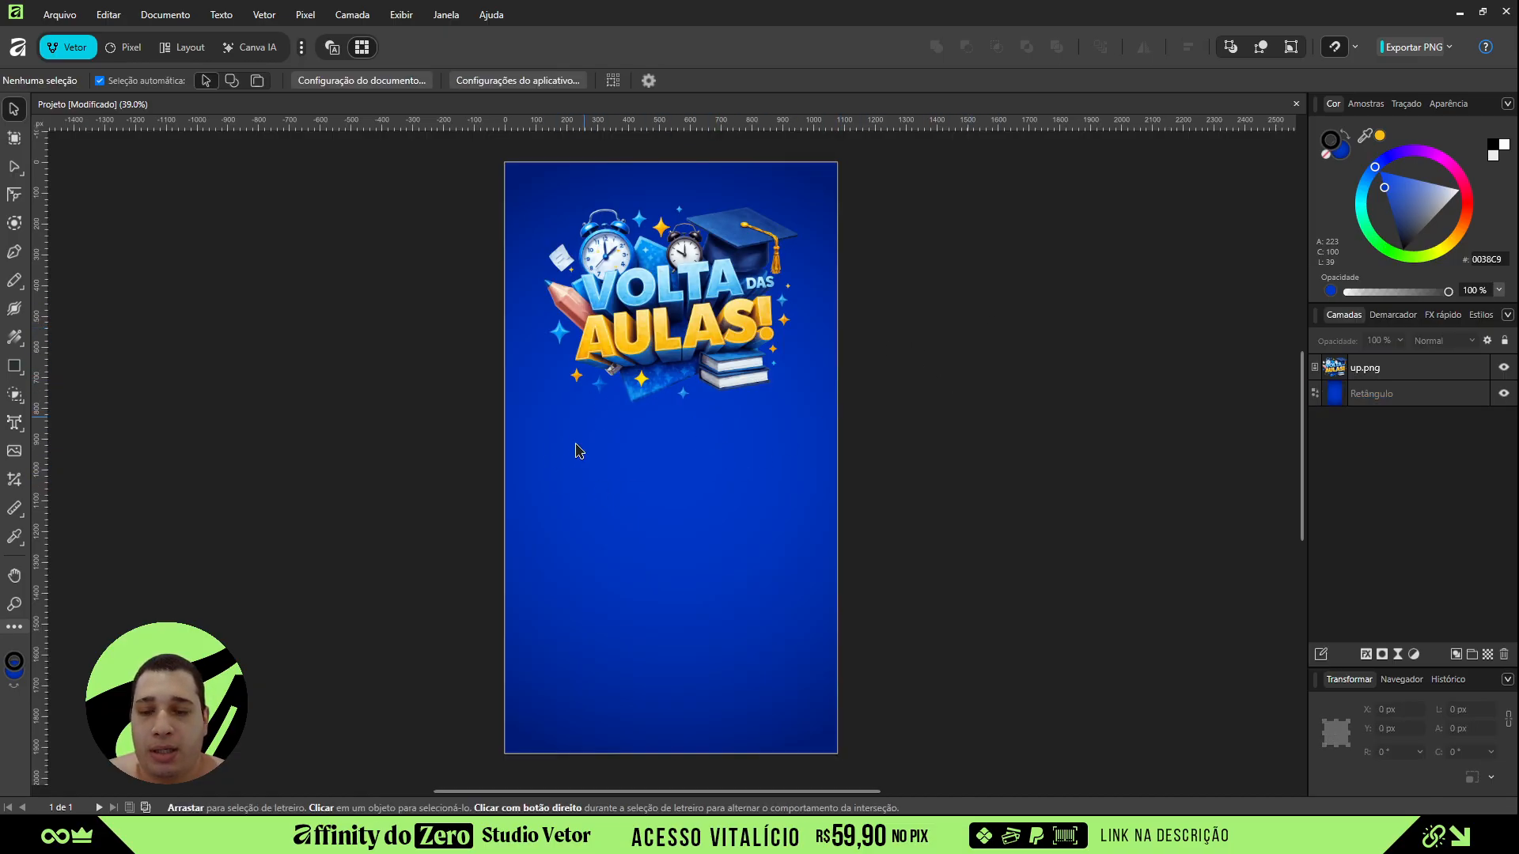
- Draw a double star about 829 px wide and place it below the up image at about X 143, Y 746 px
click(13, 366)
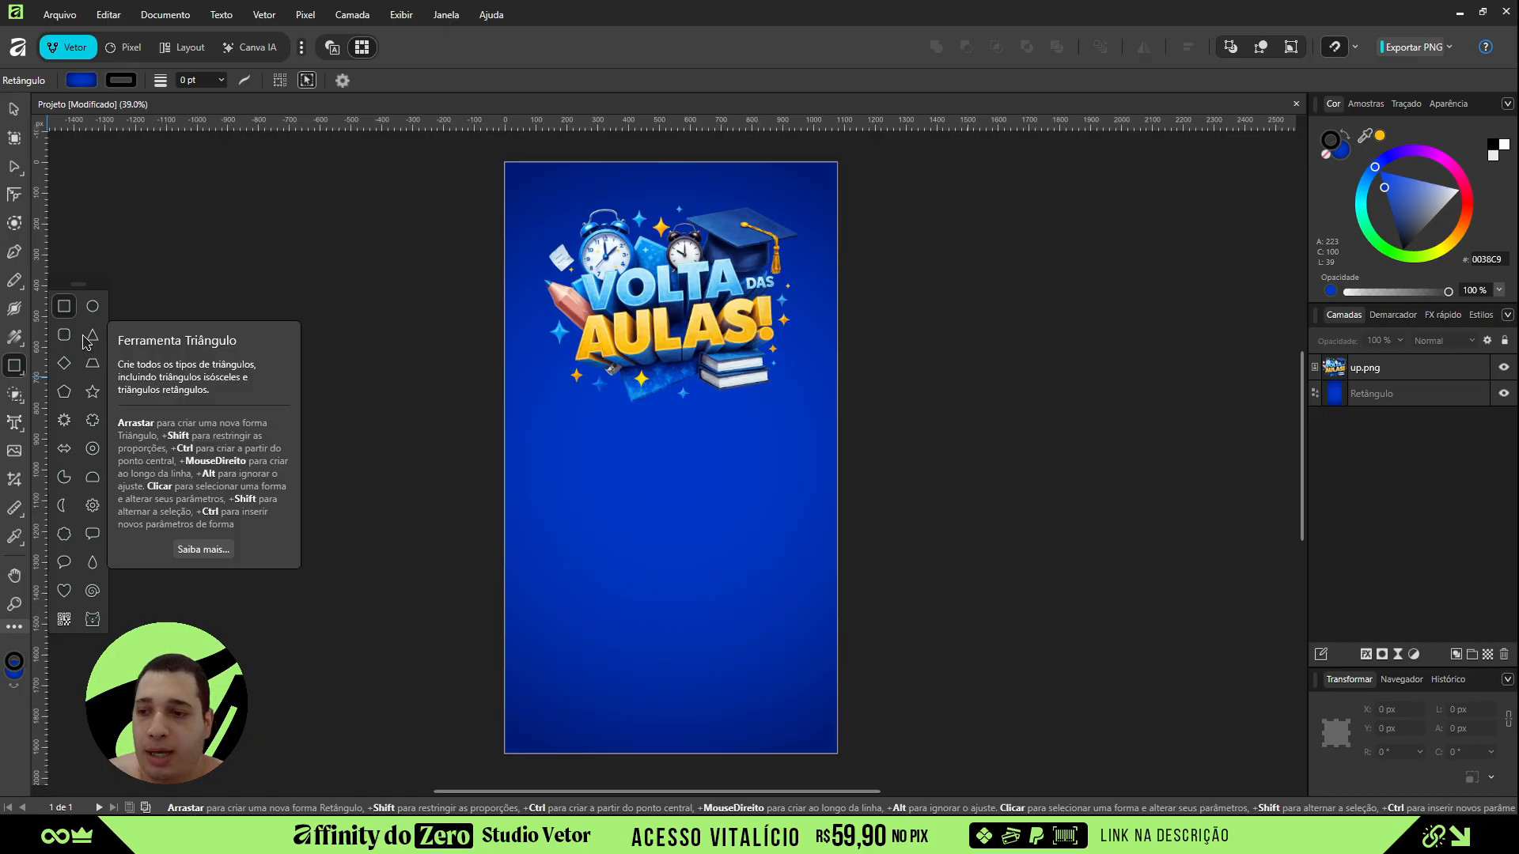
click(65, 420)
drag(624, 450, 852, 692)
key(v)
drag(720, 554, 673, 508)
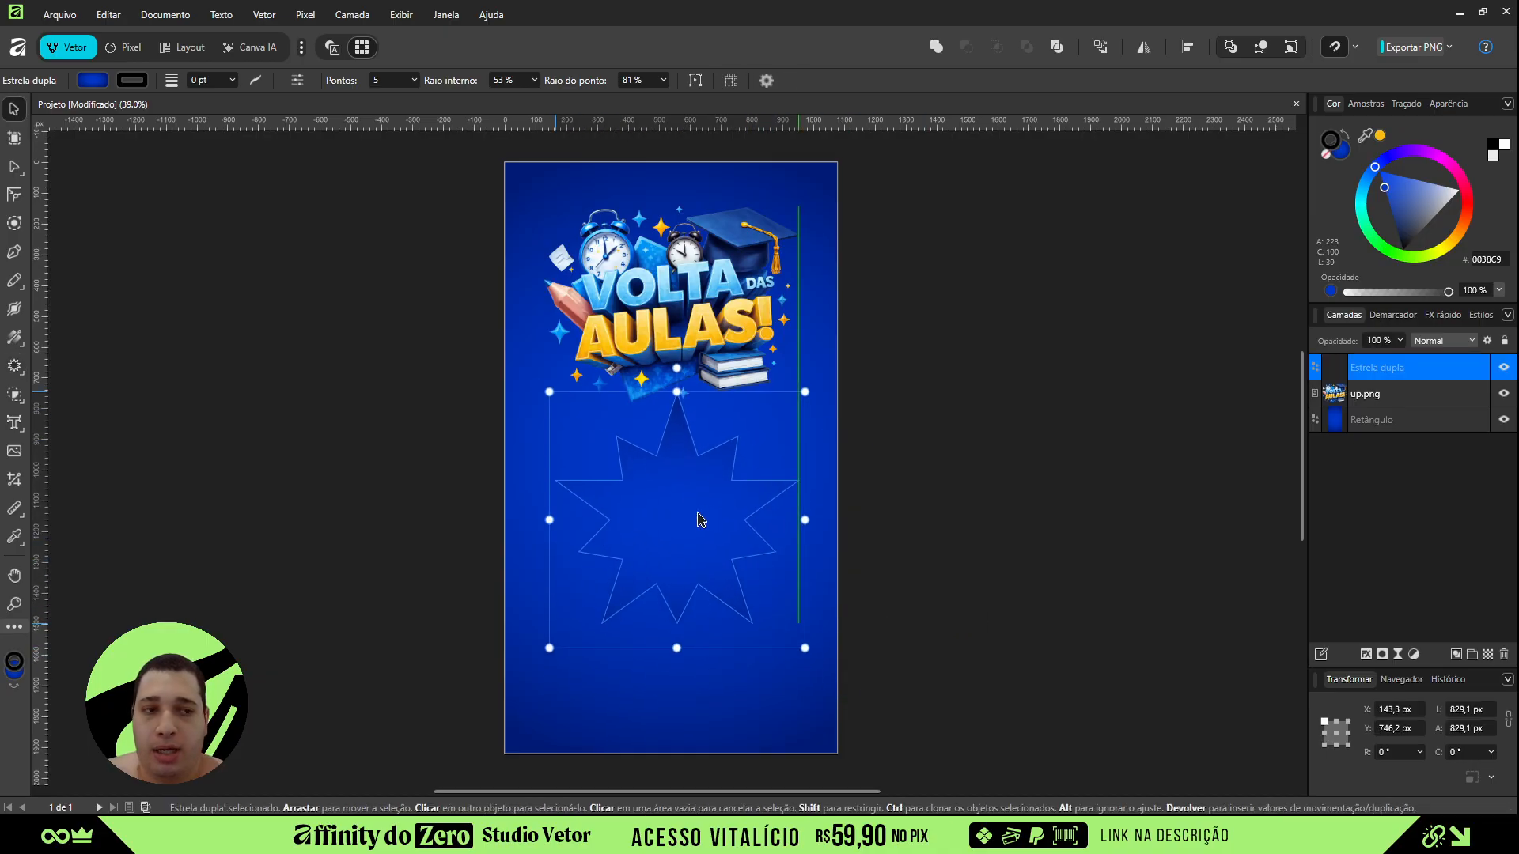
- Remove the double star's fill, sample the background blue for its outline, and move the star slightly up and left
click(1326, 153)
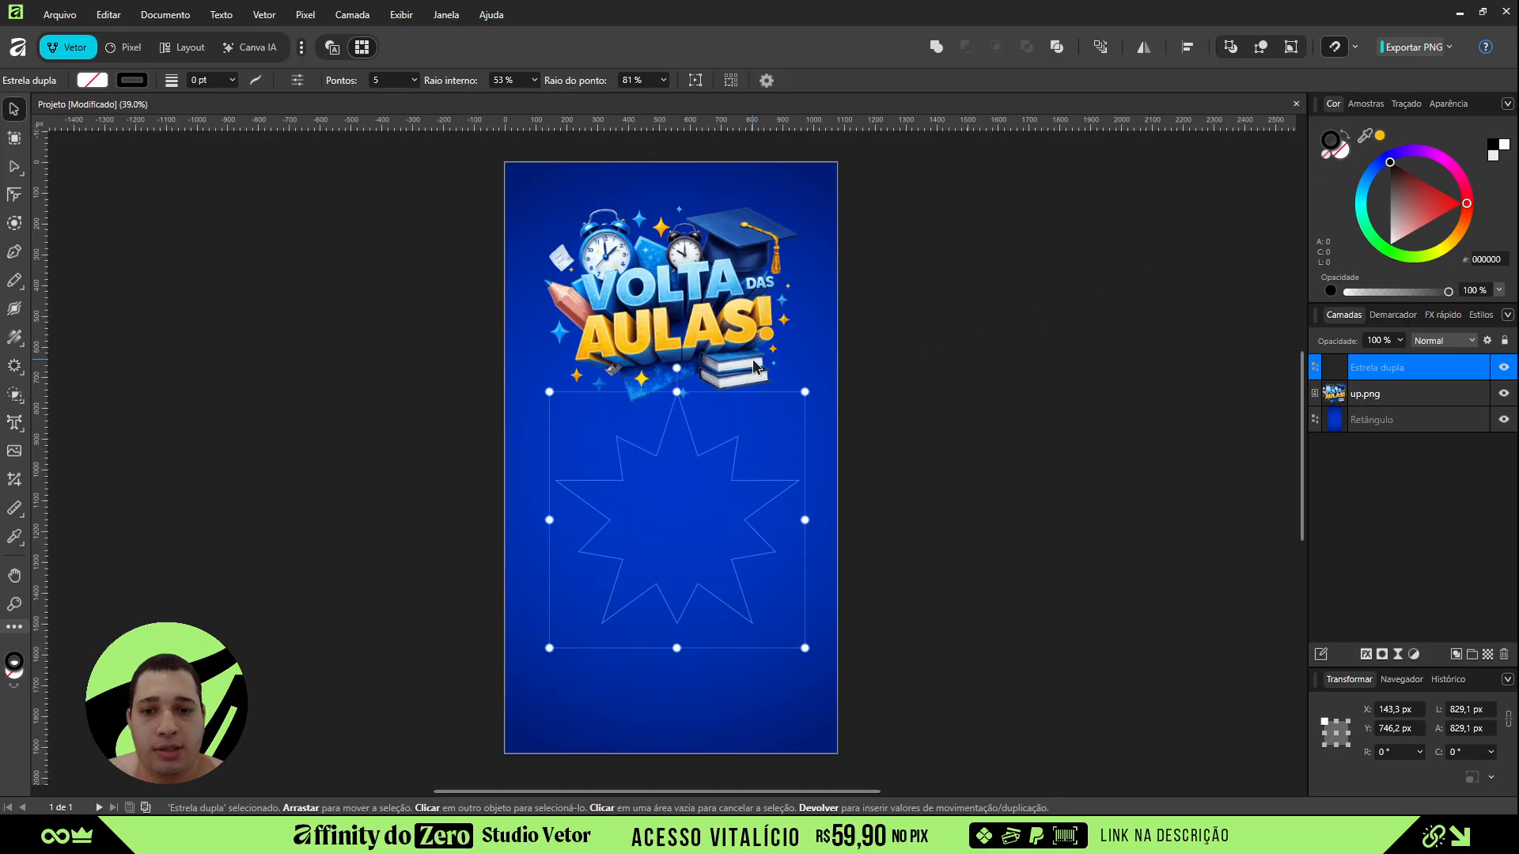
key(i)
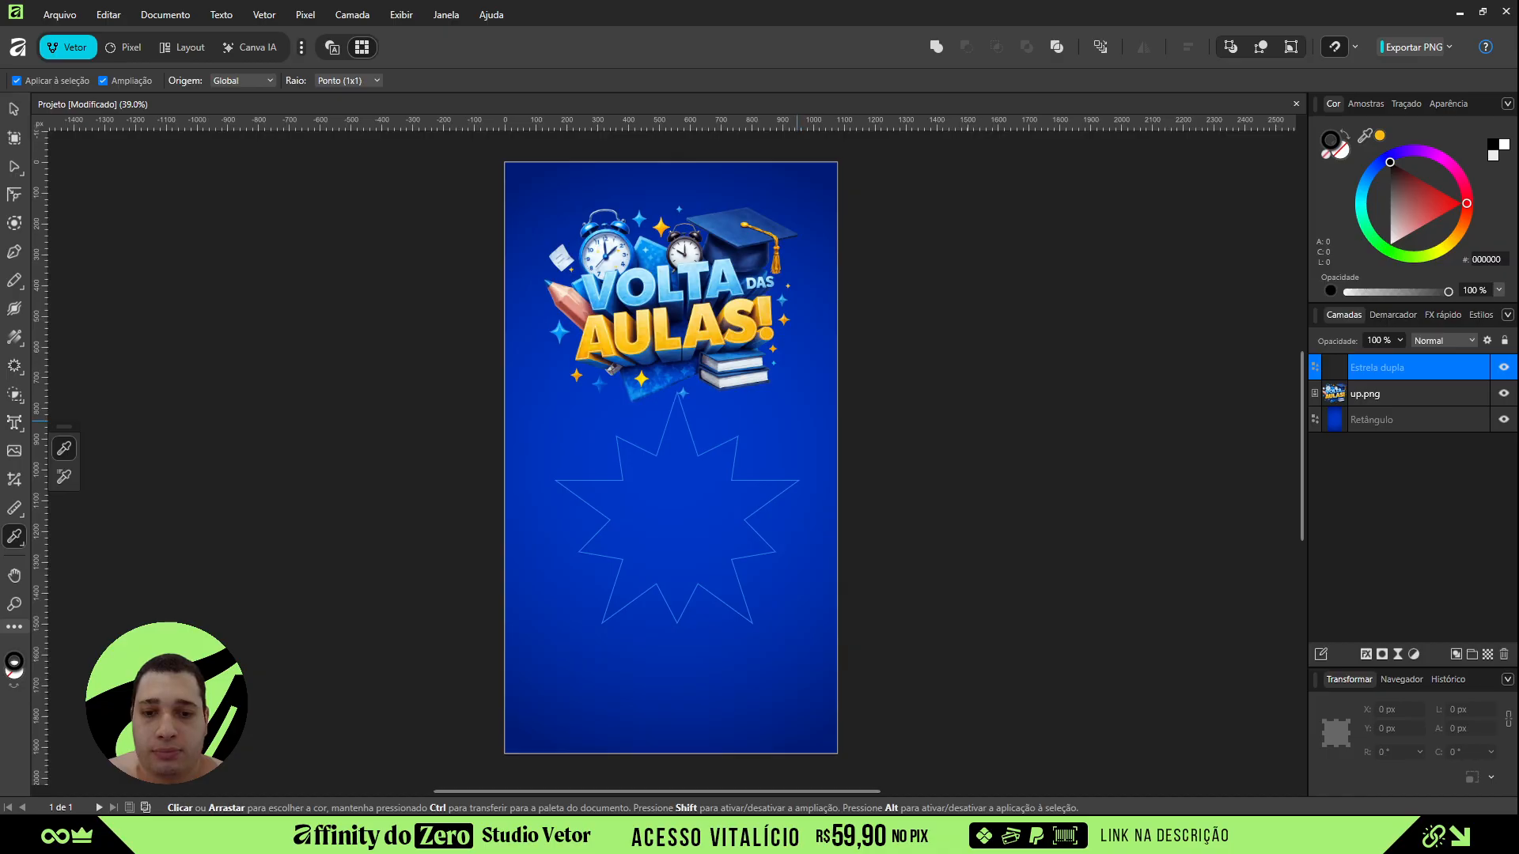
mouse_move(783, 427)
mouse_down()
mouse_move(1205, 312)
mouse_move(732, 400)
mouse_move(801, 428)
mouse_move(788, 416)
mouse_up()
key(v)
mouse_move(682, 481)
mouse_down()
mouse_move(699, 485)
mouse_move(671, 478)
mouse_up()
- Set the double star's stroke width to 8 pt and move the star slightly down
click(1406, 104)
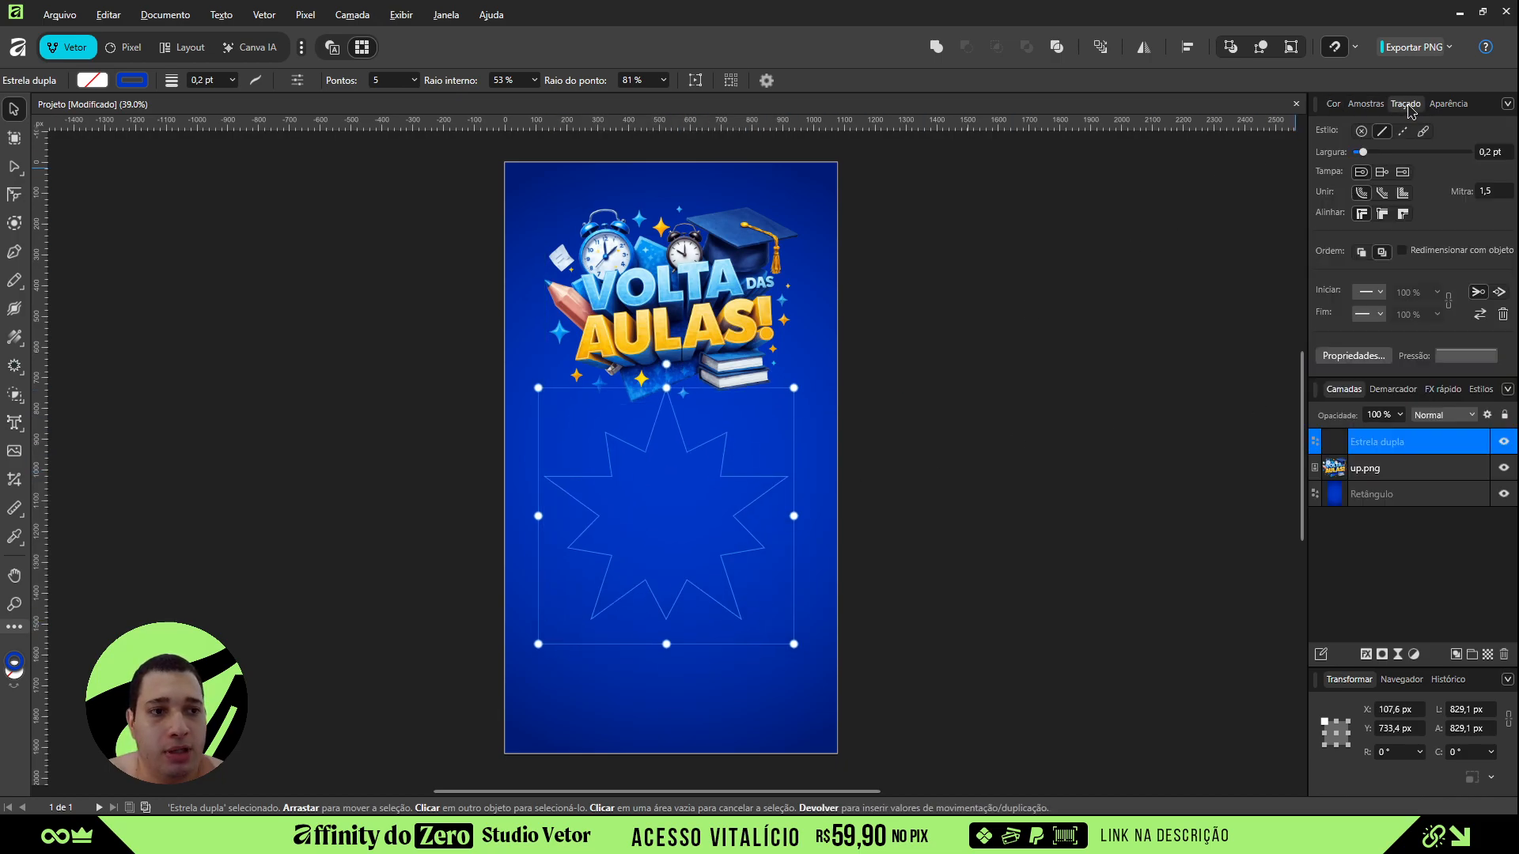
drag(1363, 156, 1399, 152)
drag(692, 511, 698, 549)
click(797, 667)
- Reposition the double star on the page, settling it just under the up image at about X 108, Y 654 px
scroll(750, 667, up, 3)
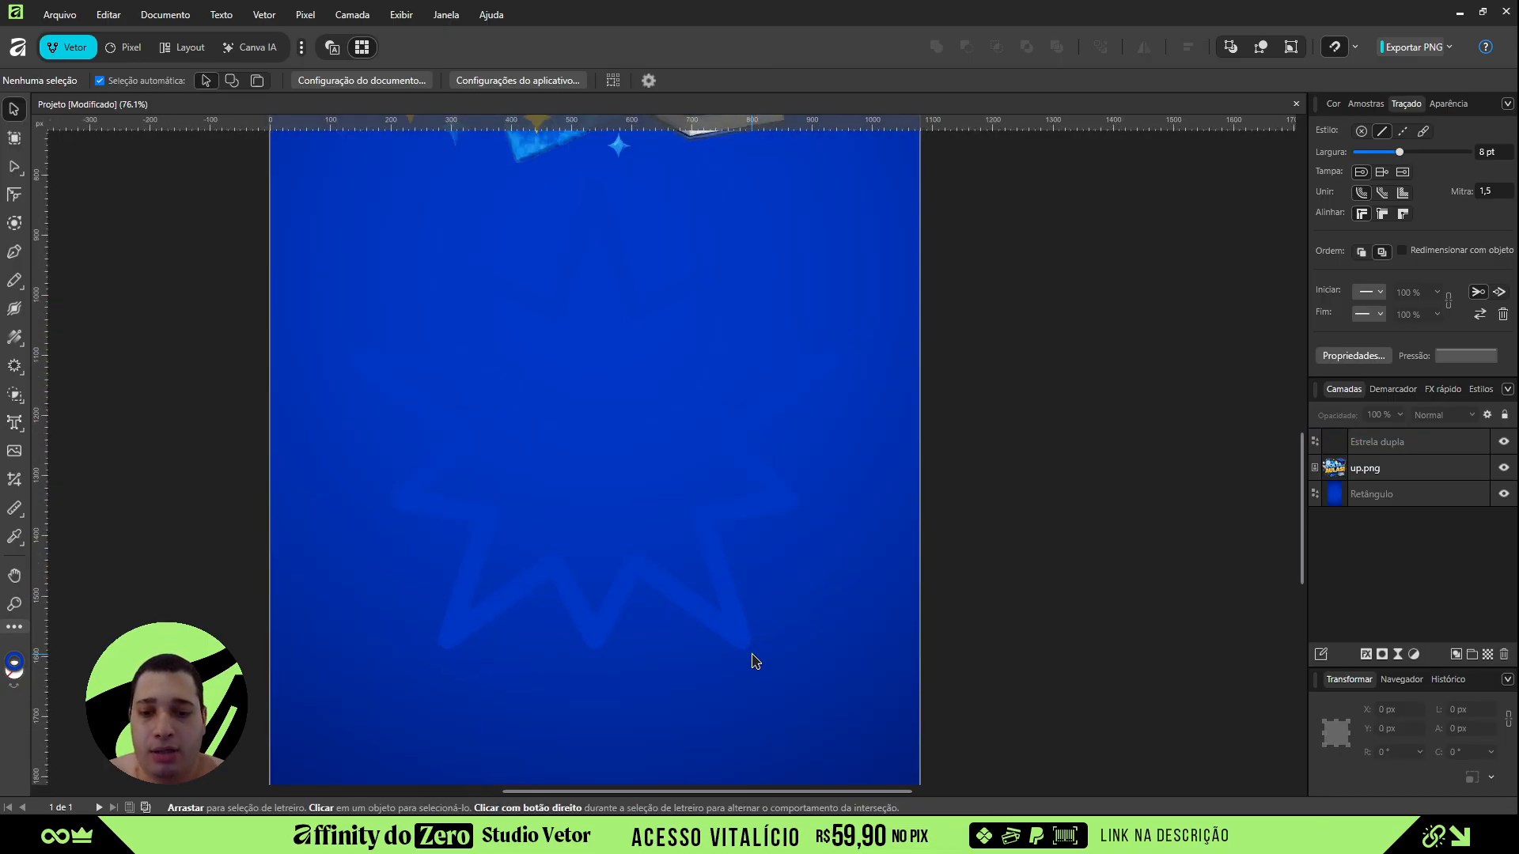
click(735, 637)
drag(726, 576, 724, 621)
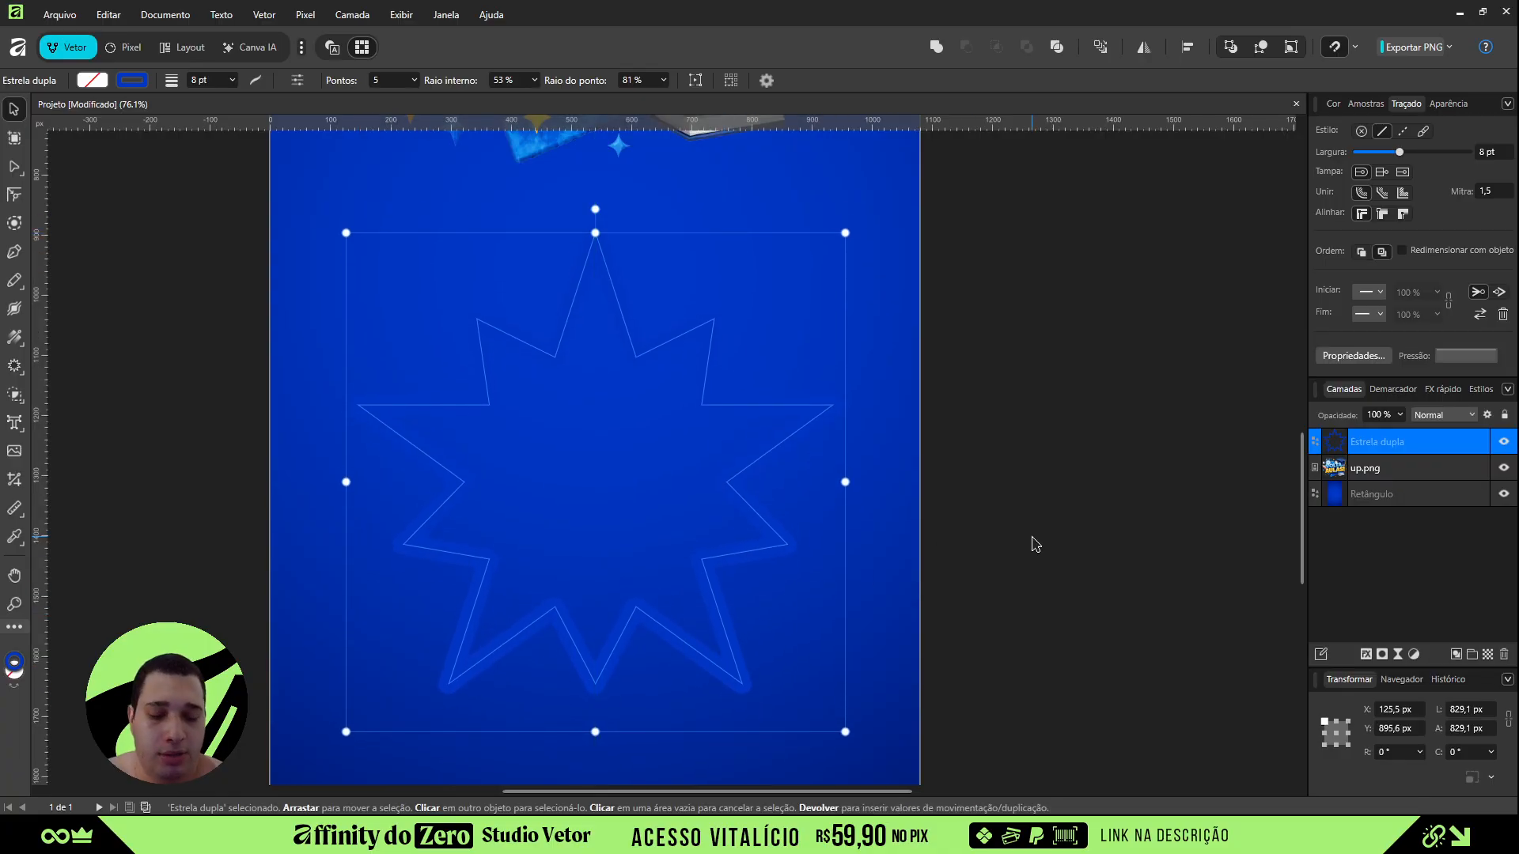
key(ctrl+0)
click(976, 523)
click(750, 584)
click(751, 574)
drag(750, 581, 745, 507)
click(918, 466)
click(750, 499)
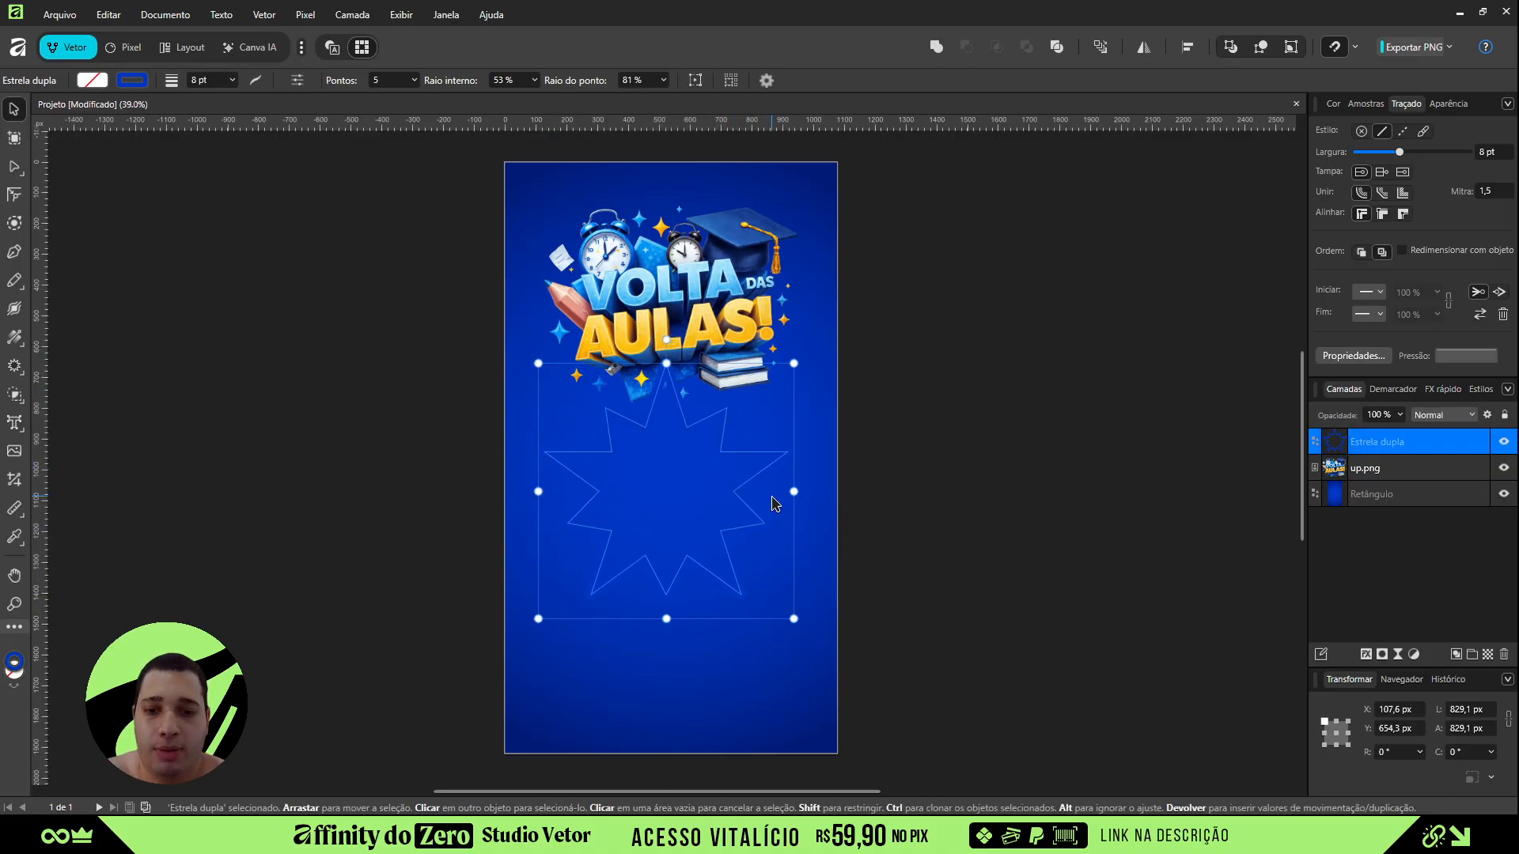
- Darken the double star's outline to about 002FAB and move the star down to about Y 680 px
click(141, 81)
drag(108, 187, 106, 197)
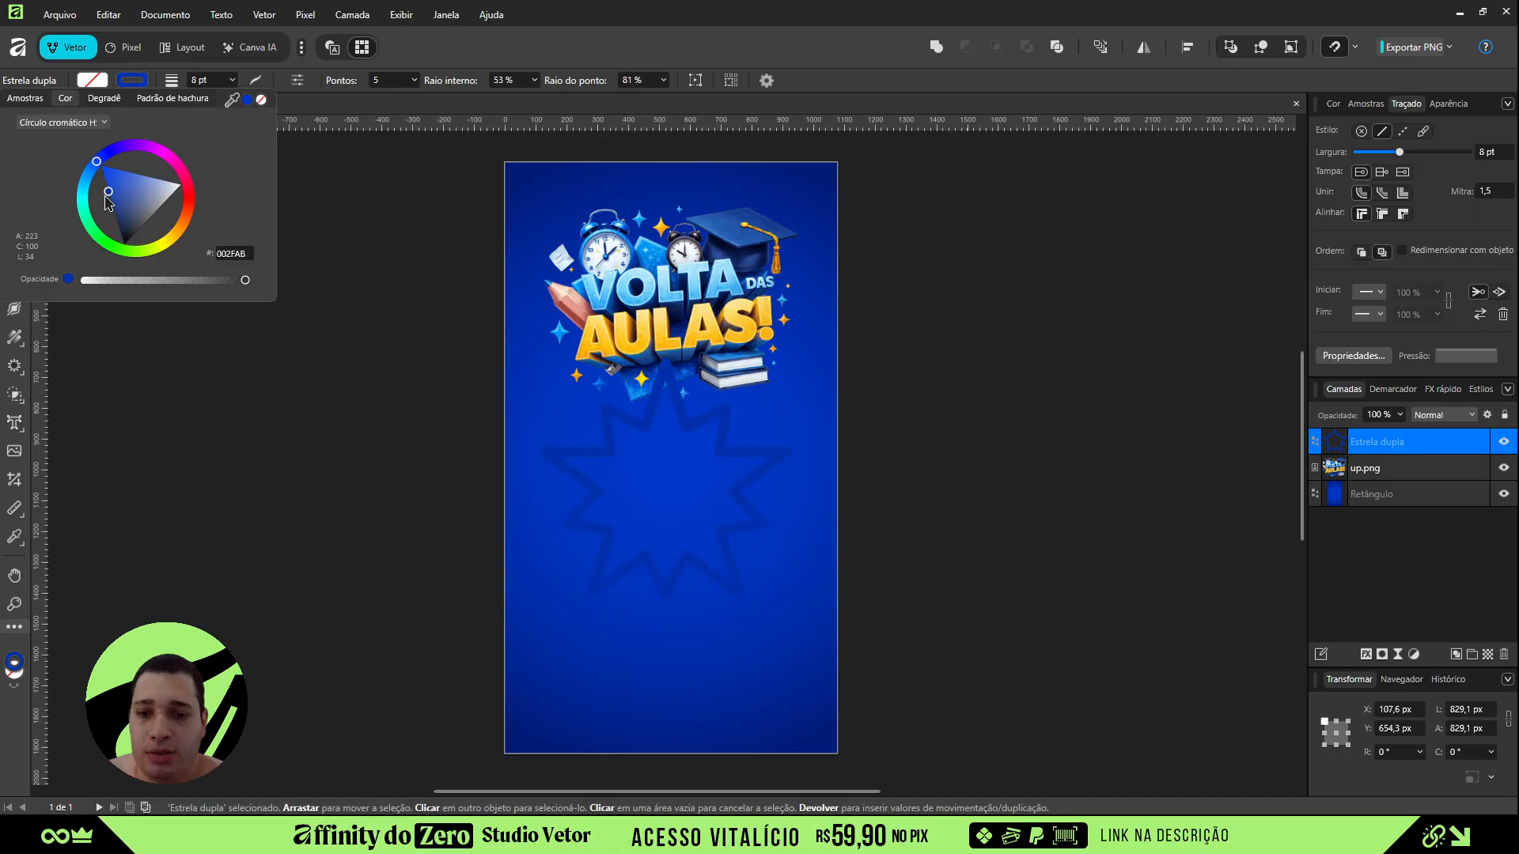
drag(661, 416, 660, 424)
- Set the double star's inner radius to 61% and its number of points to 9
key(a)
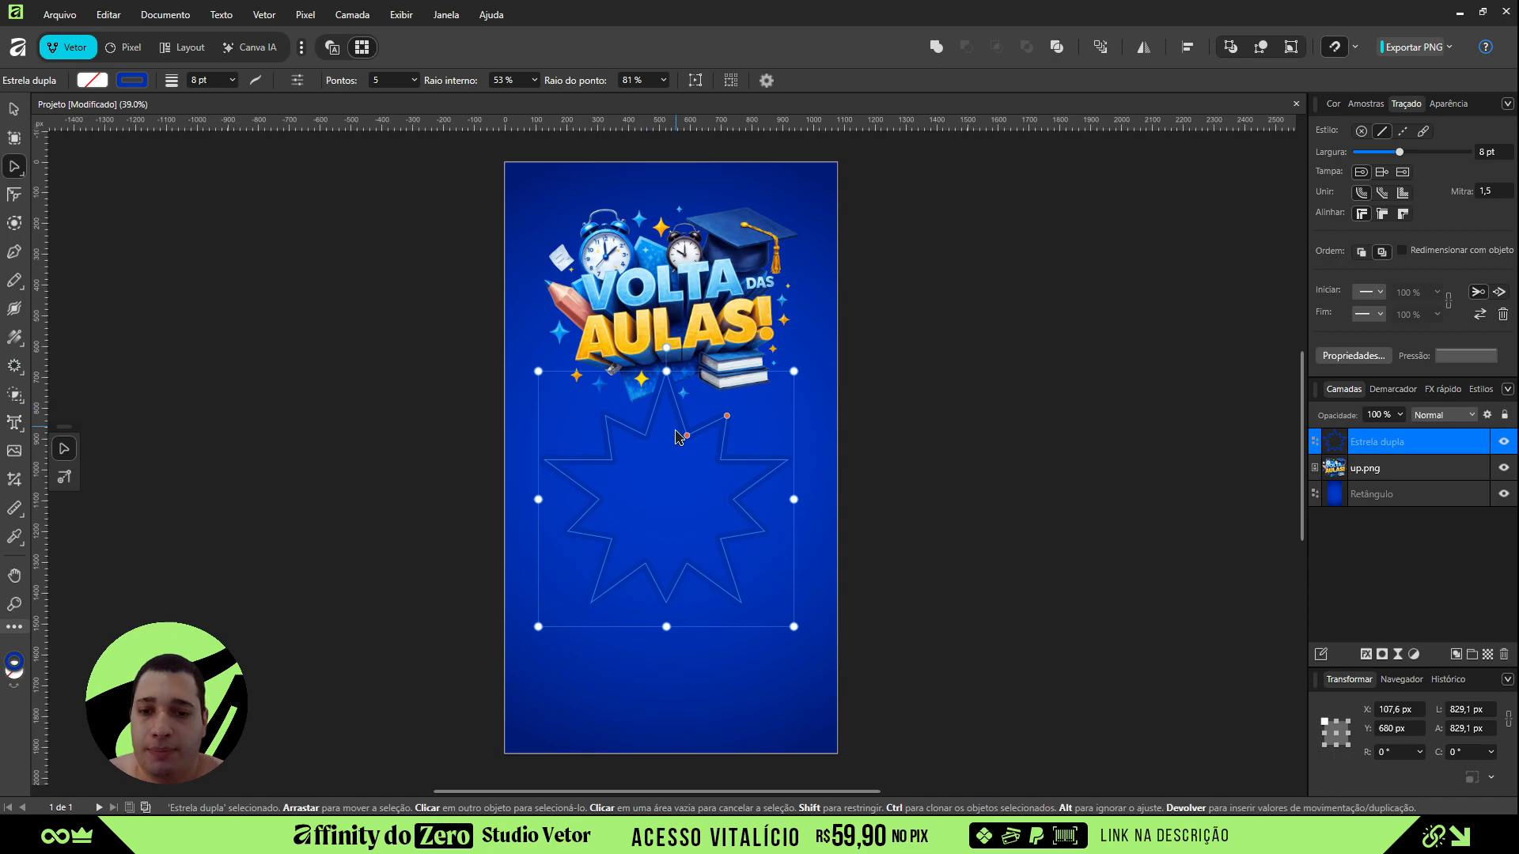
drag(686, 435, 689, 425)
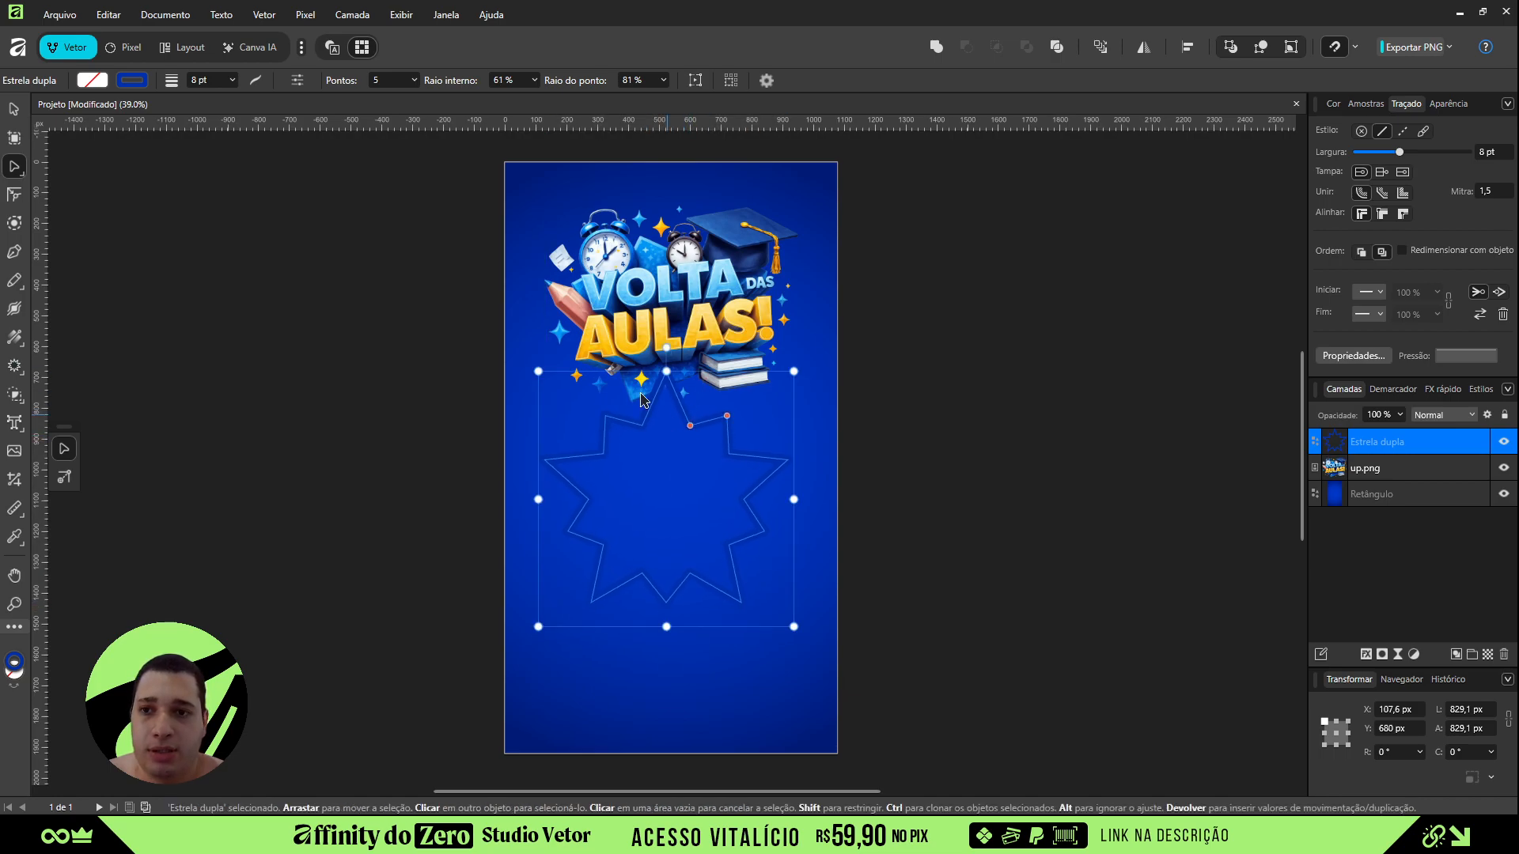
click(415, 80)
drag(417, 98, 428, 102)
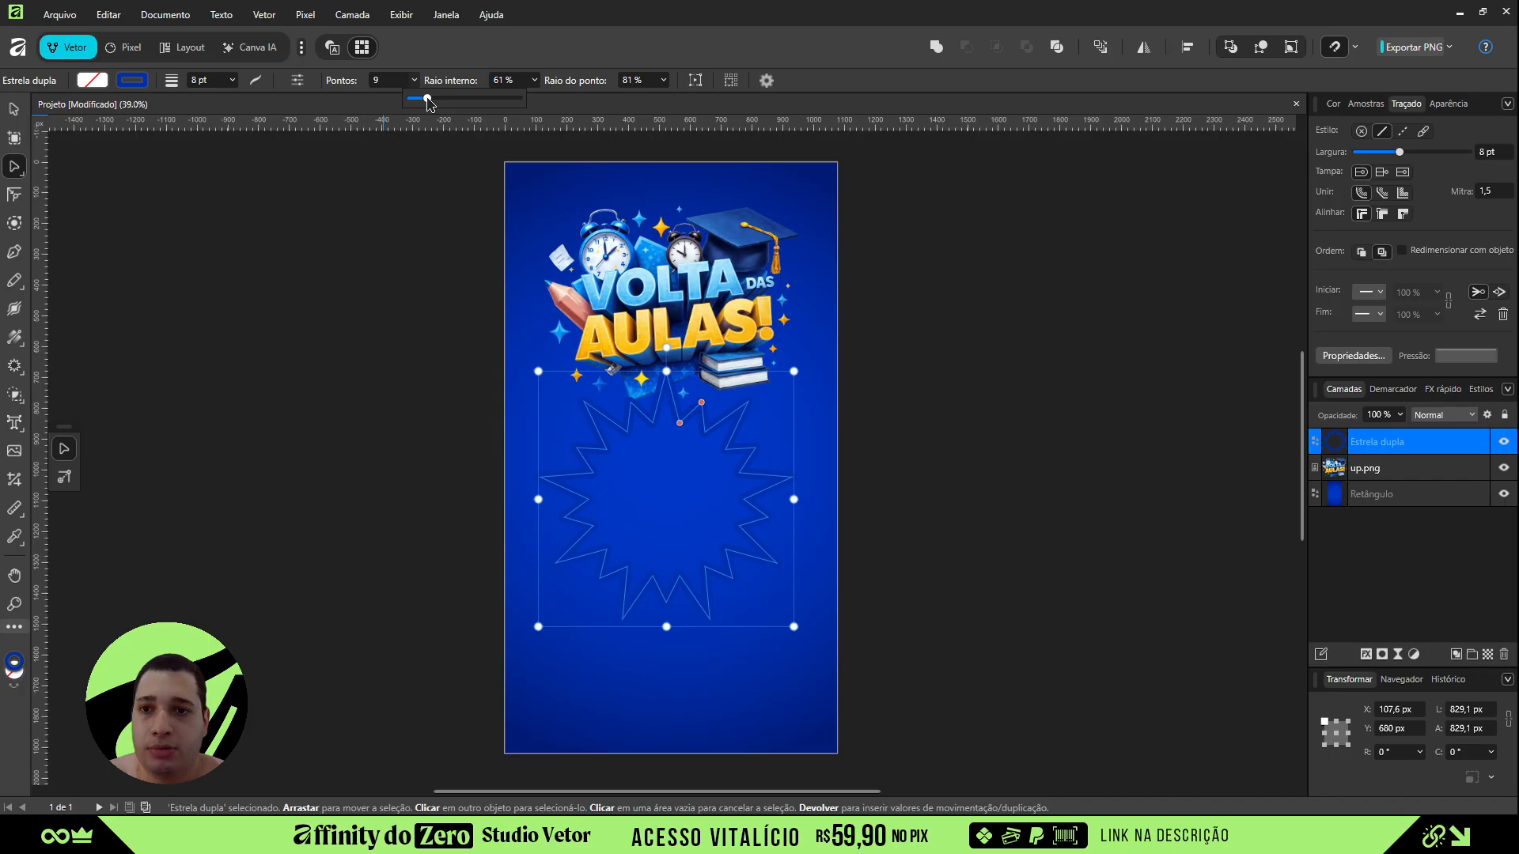
- Round all corners of the double star and place its layer between the up image and the background rectangle
click(15, 196)
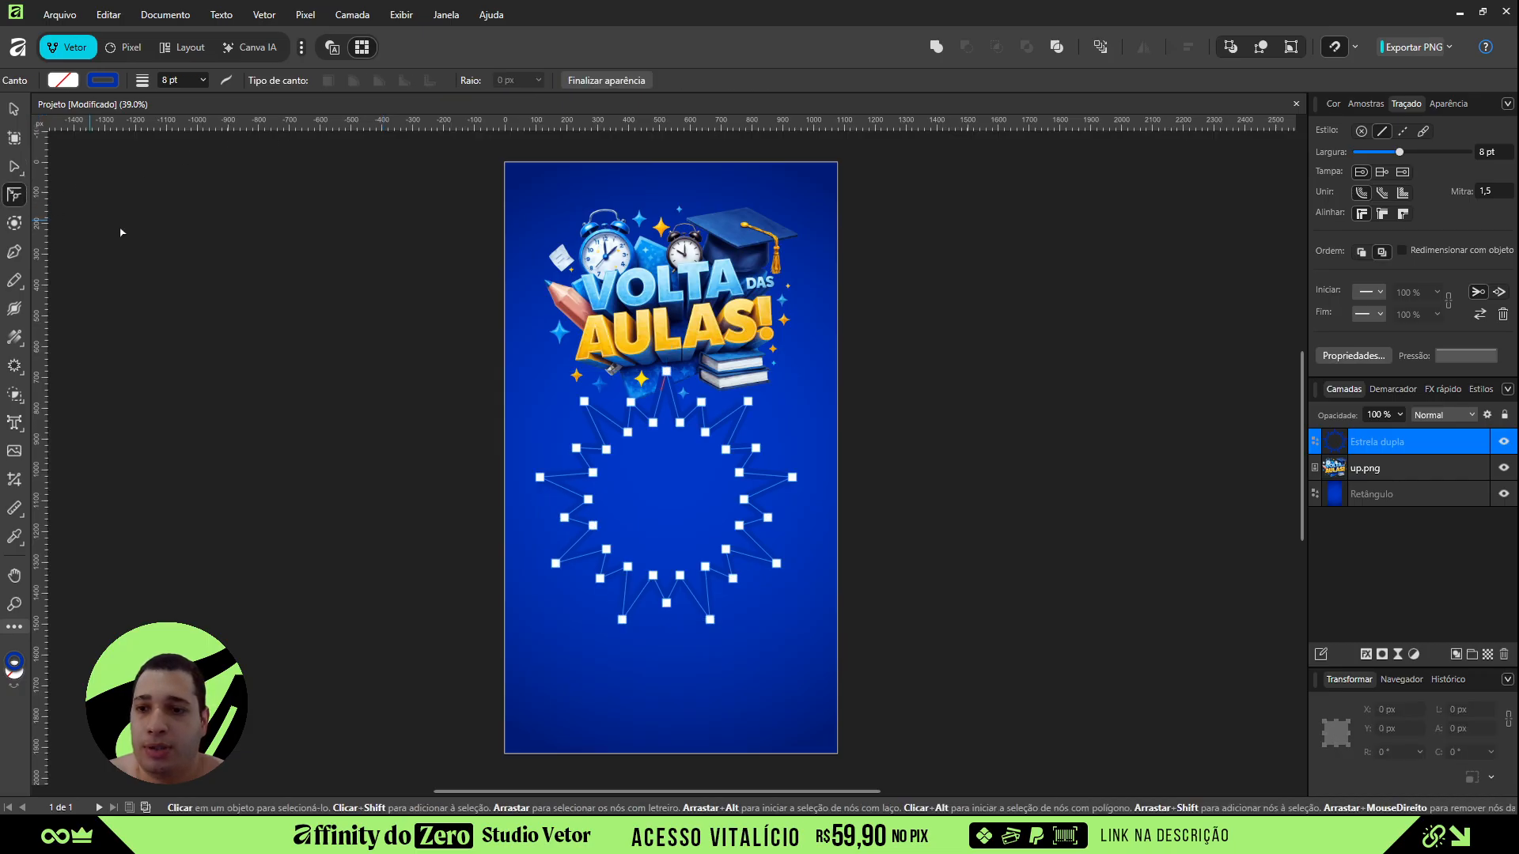
drag(599, 370, 828, 652)
drag(746, 531, 754, 533)
key(v)
click(936, 448)
click(726, 428)
drag(1427, 448, 1426, 482)
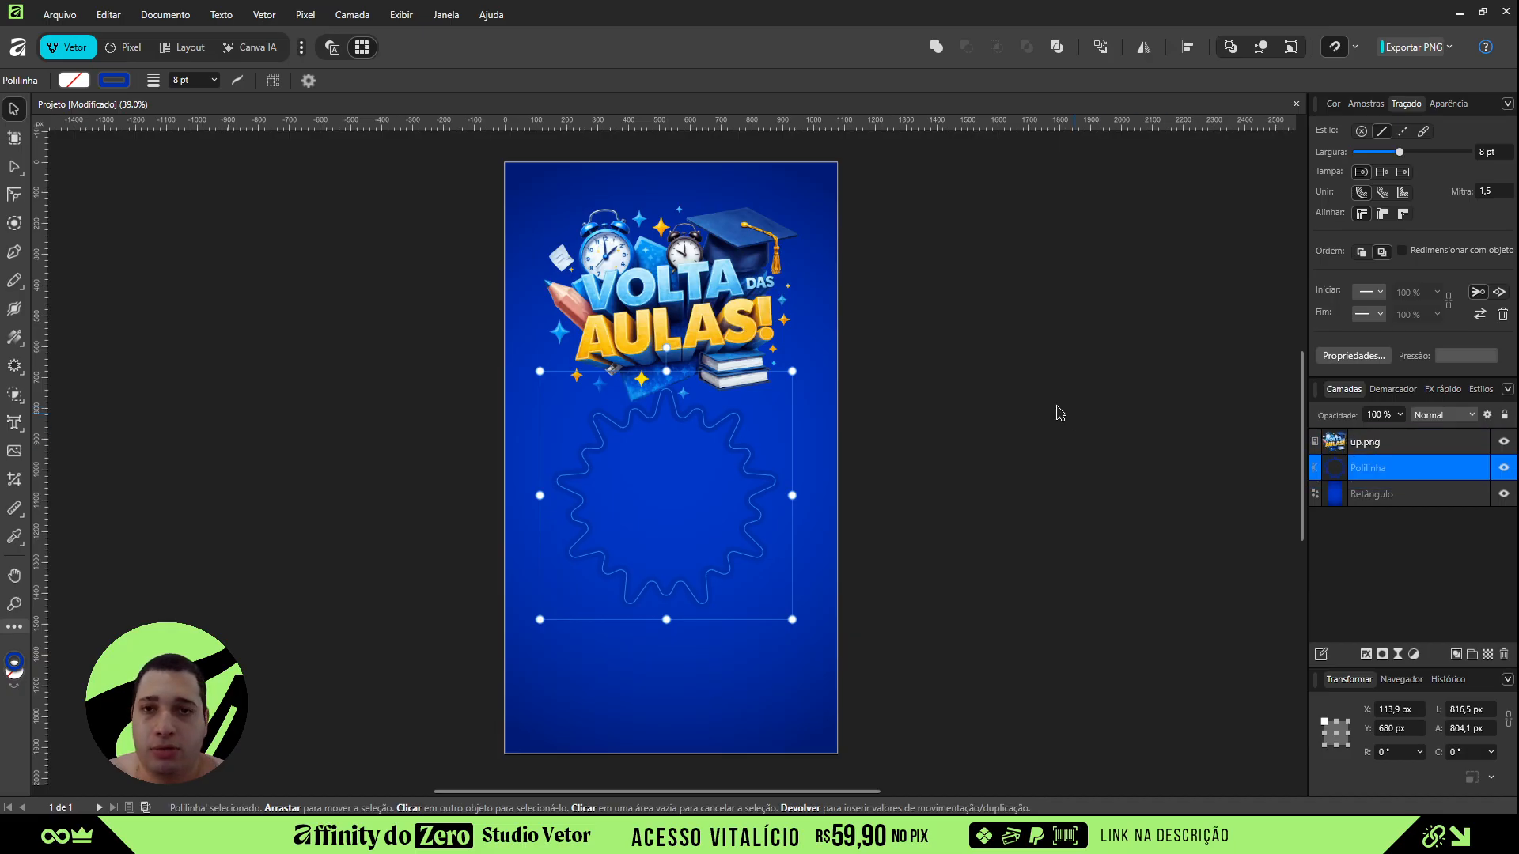
- Enlarge the rounded star to about 1965 × 1935 px and center it on the page behind the title artwork
drag(792, 374, 975, 190)
drag(750, 456, 758, 428)
click(992, 396)
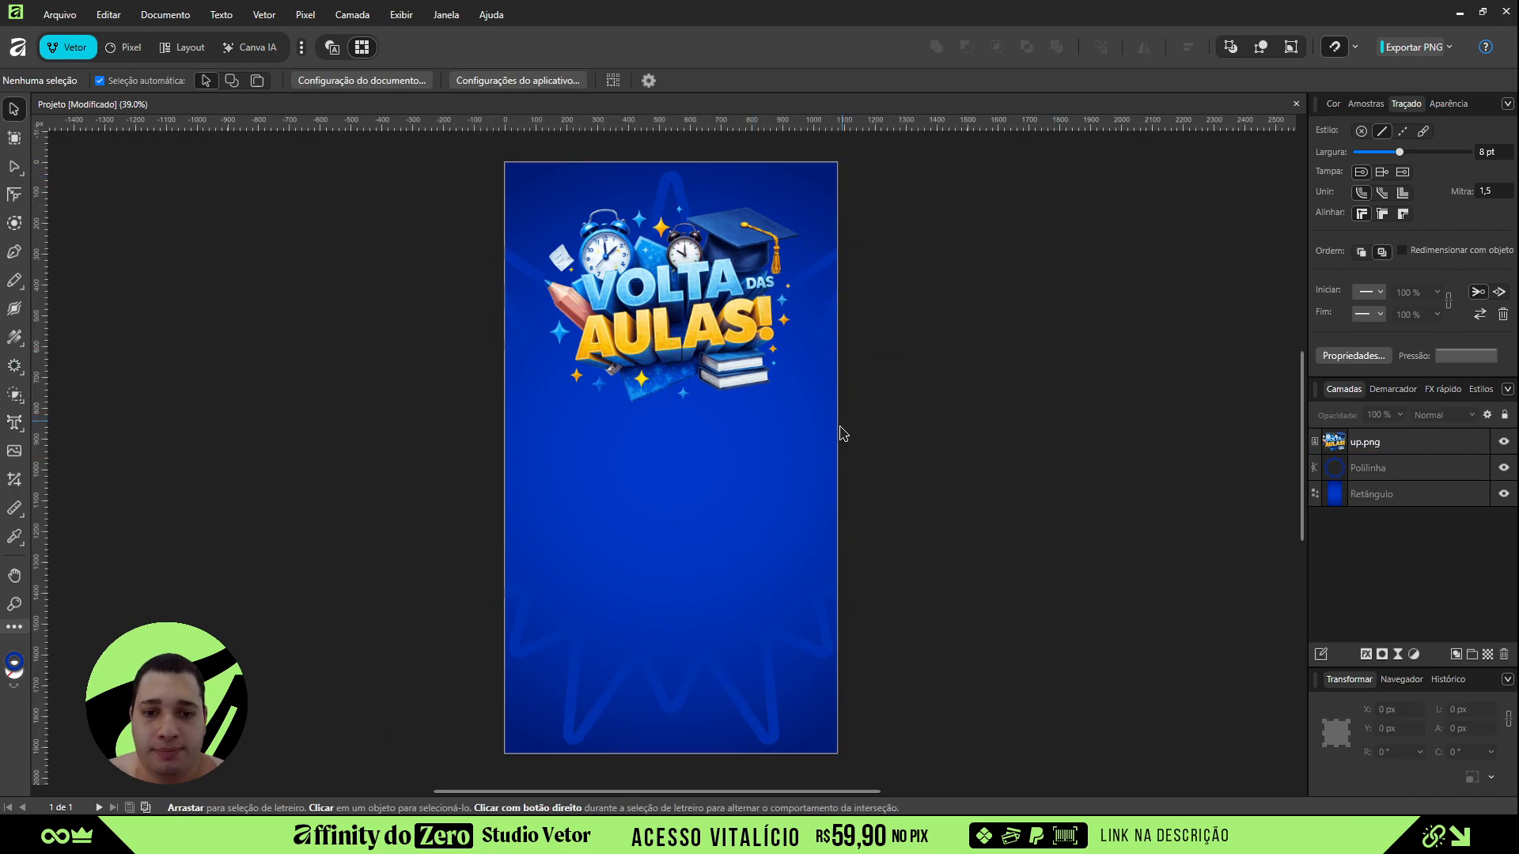
- Create five progressively smaller concentric copies of the star, repeating the same centered reduction for each duplicate
click(795, 647)
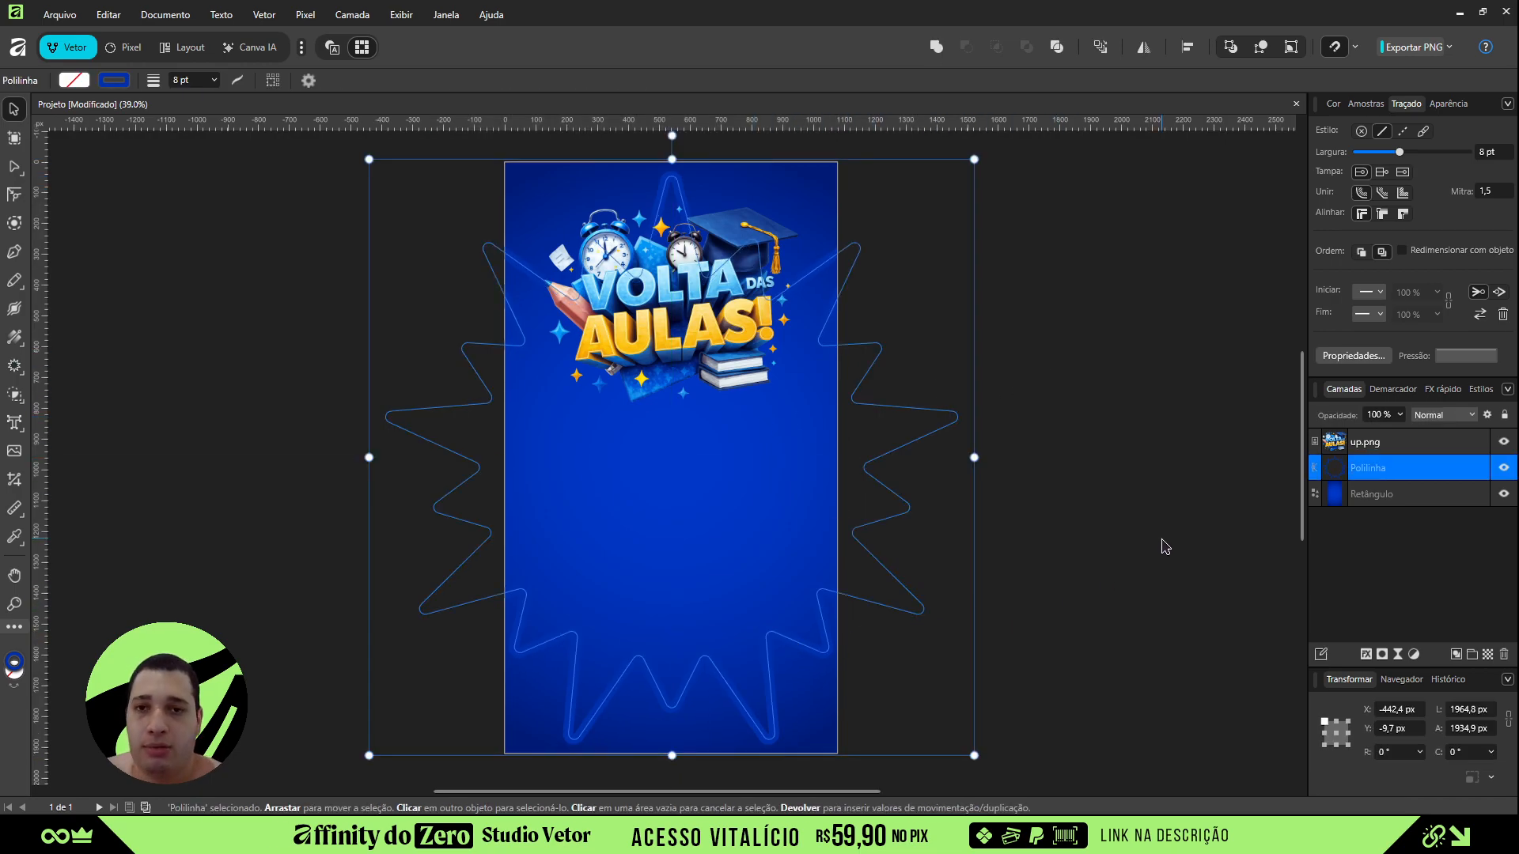
key(ctrl+j)
drag(973, 159, 888, 248)
key(ctrl+j)
key(ctrl+j)
key(ctrl+j)
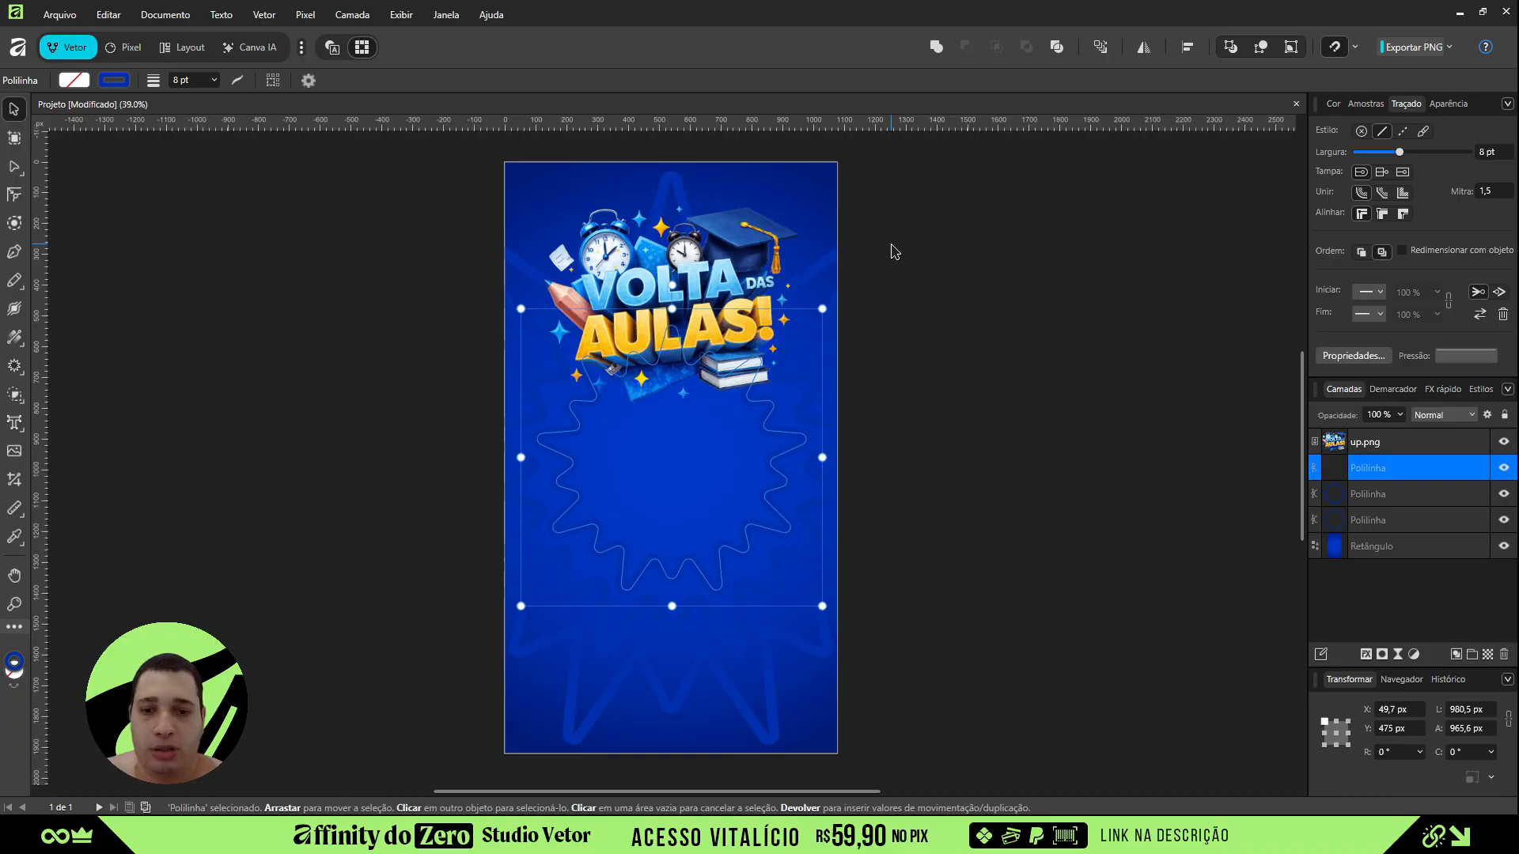
key(ctrl+j)
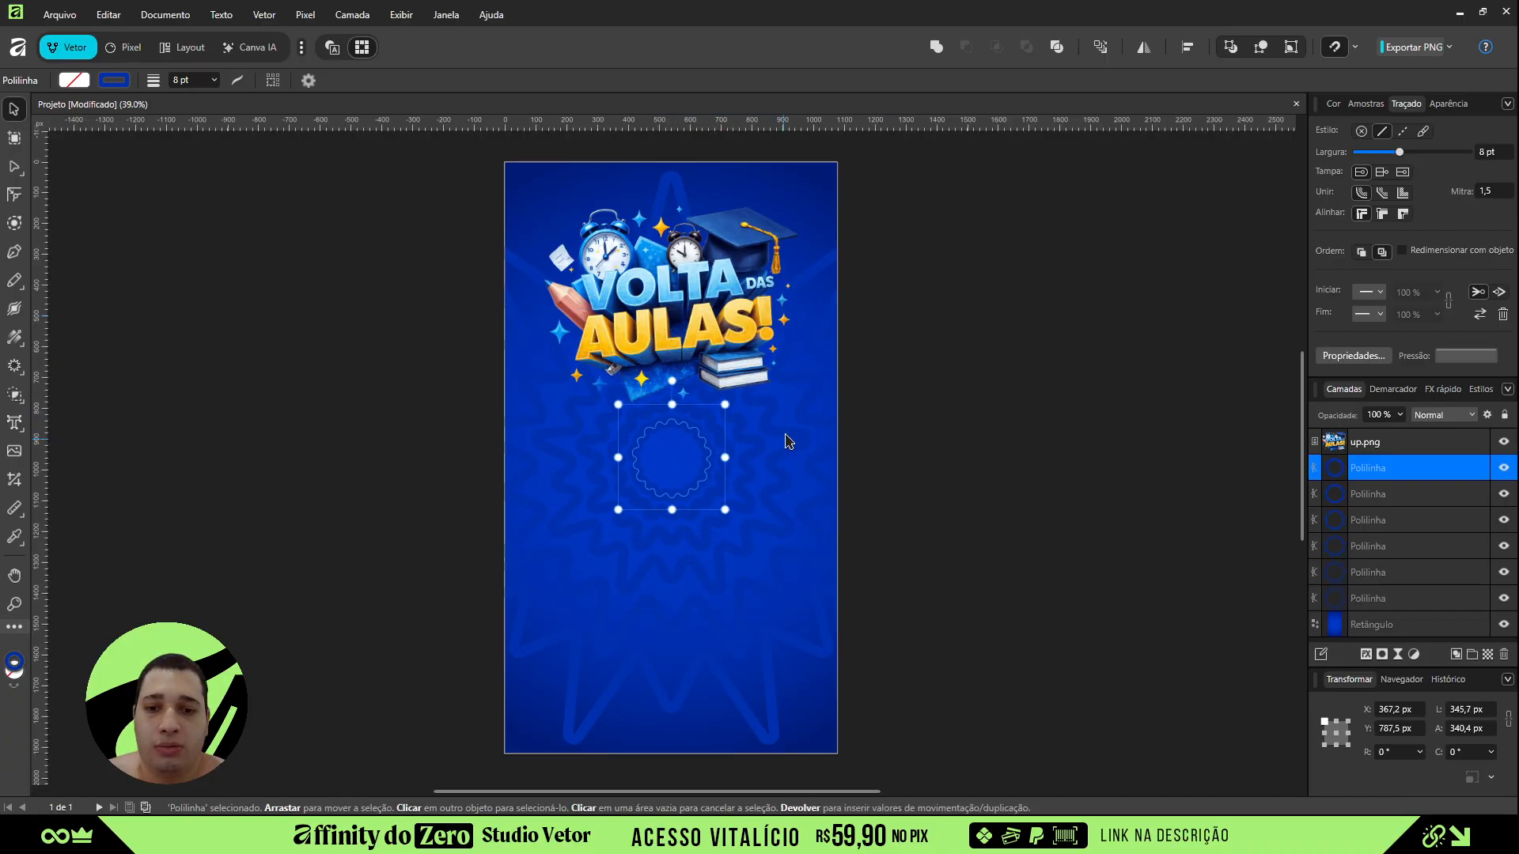
- Select all six concentric stars and set their stroke width to 1.8 pt
shift+click(1408, 599)
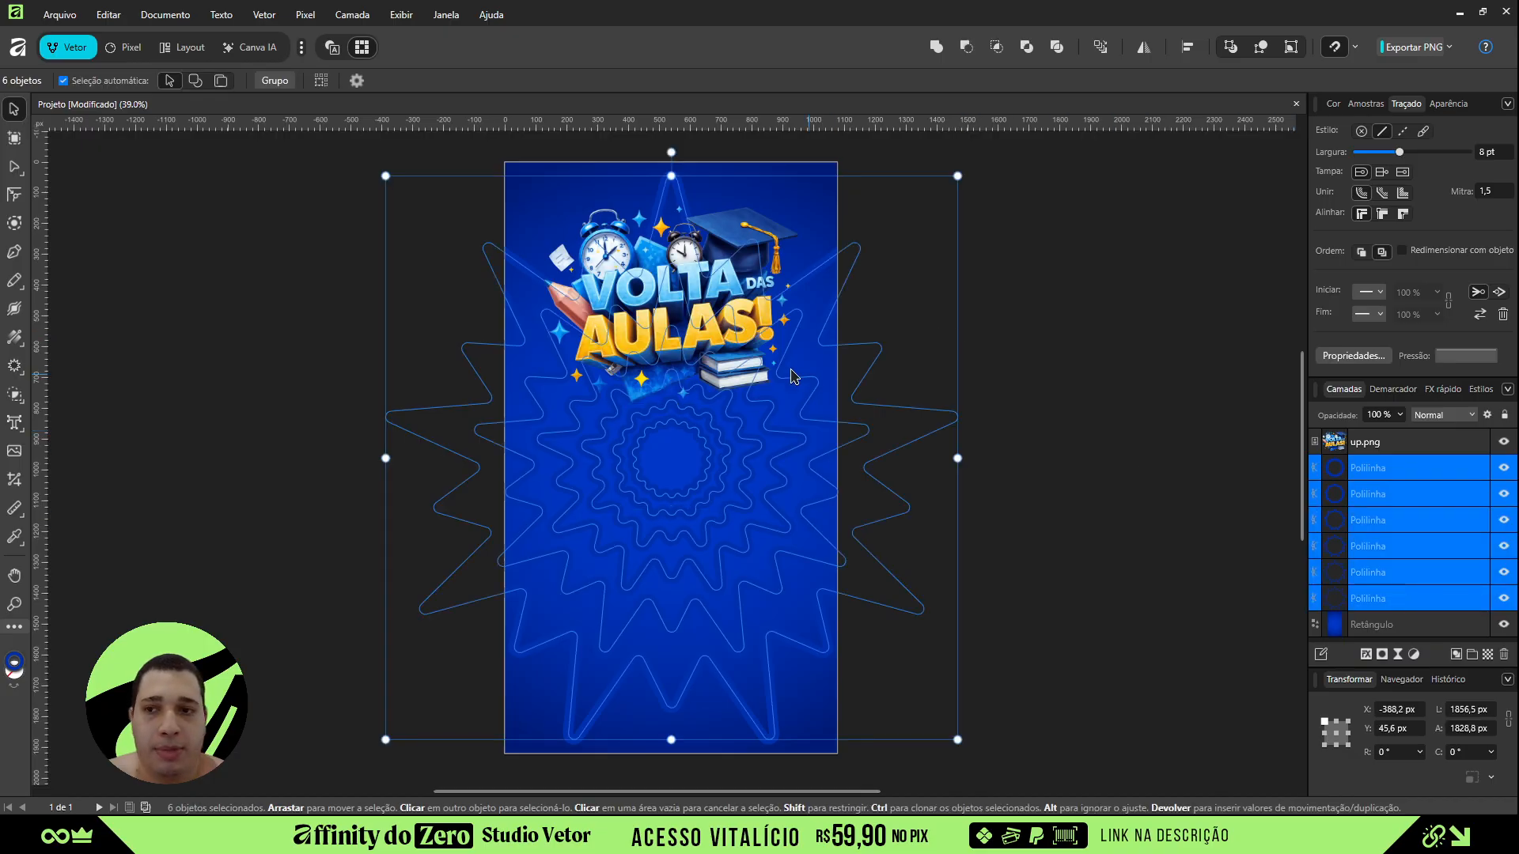
drag(1398, 155, 1386, 156)
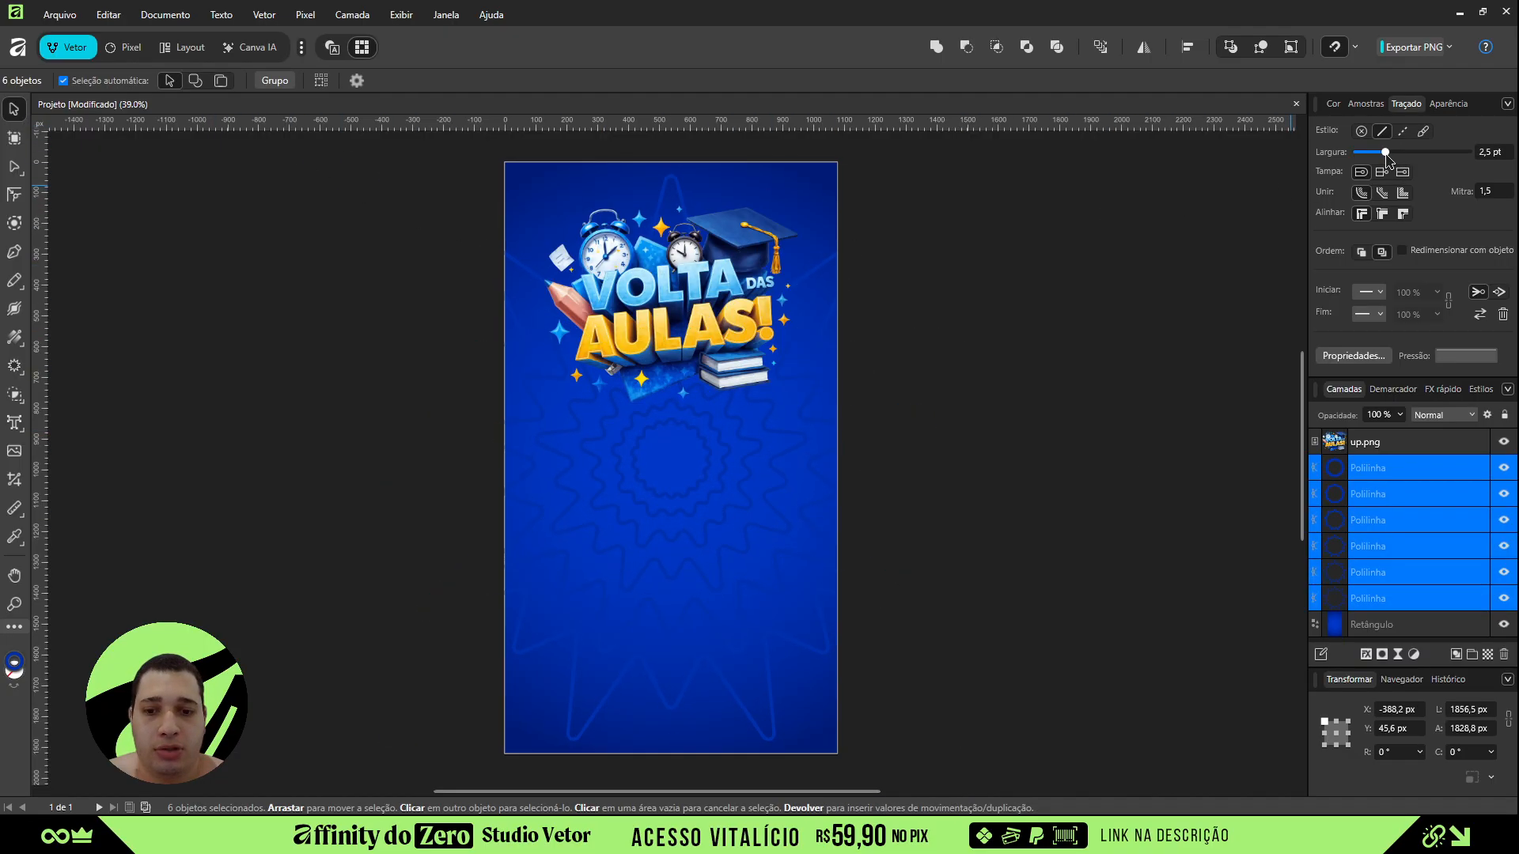
drag(1385, 159, 1386, 156)
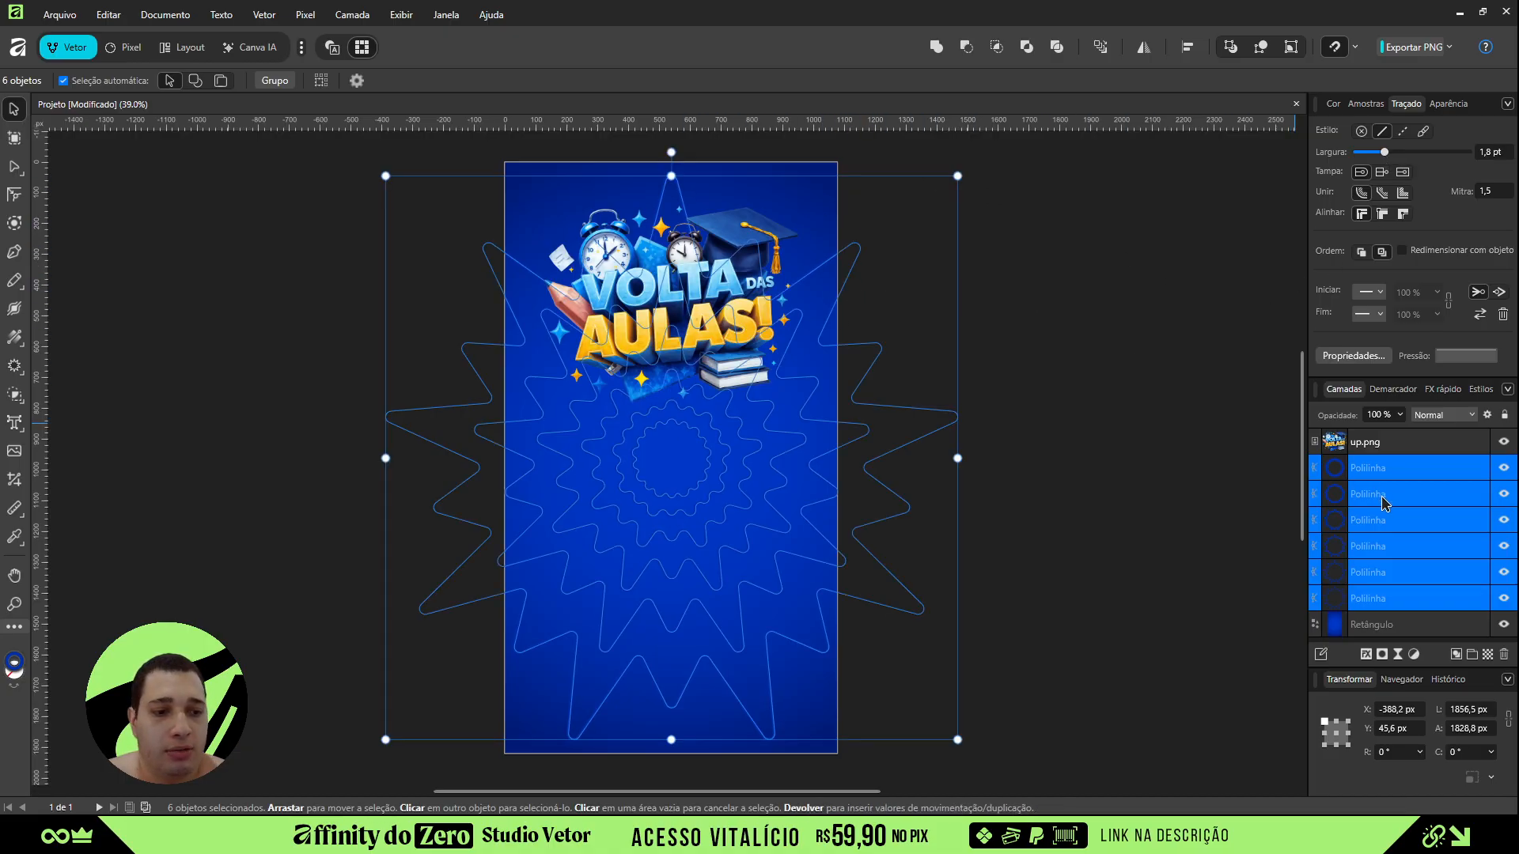
- Group the six stars and rename the group as Formas
key(ctrl+g)
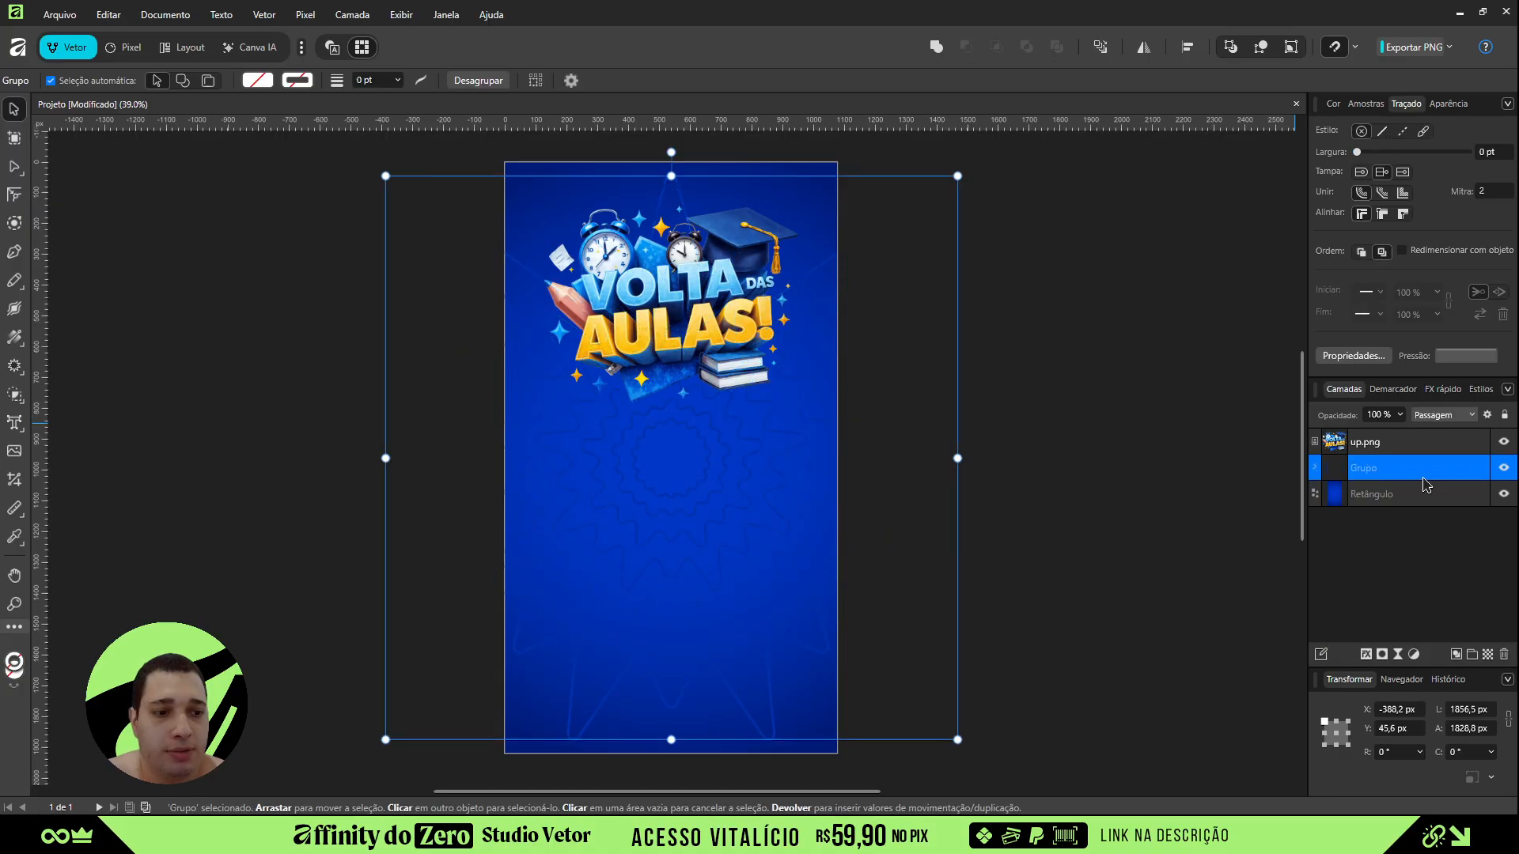
double_click(1370, 468)
text(F)
key(Return)
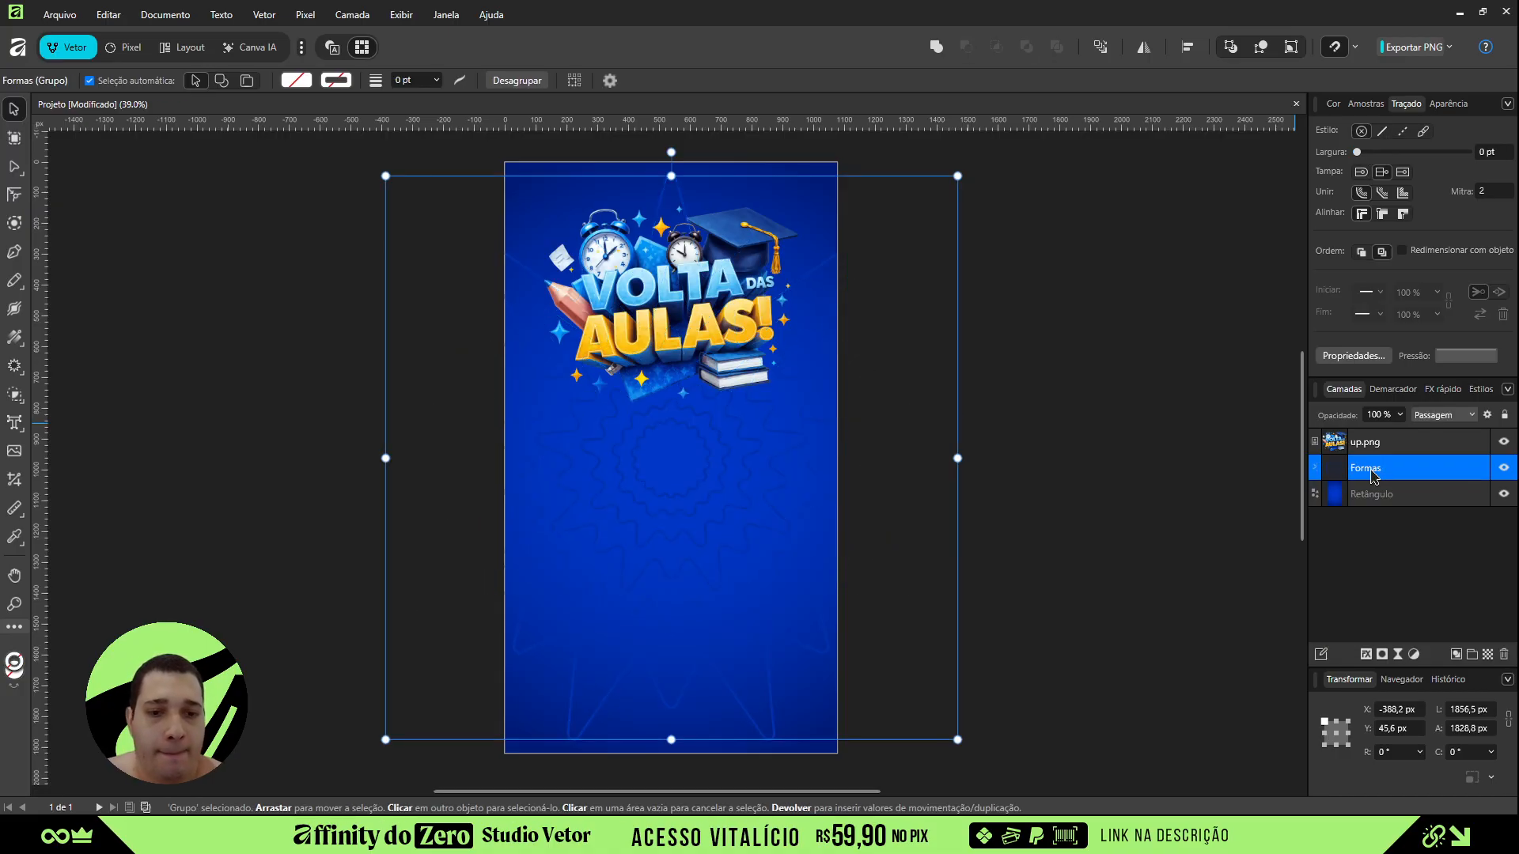
click(1123, 449)
click(815, 479)
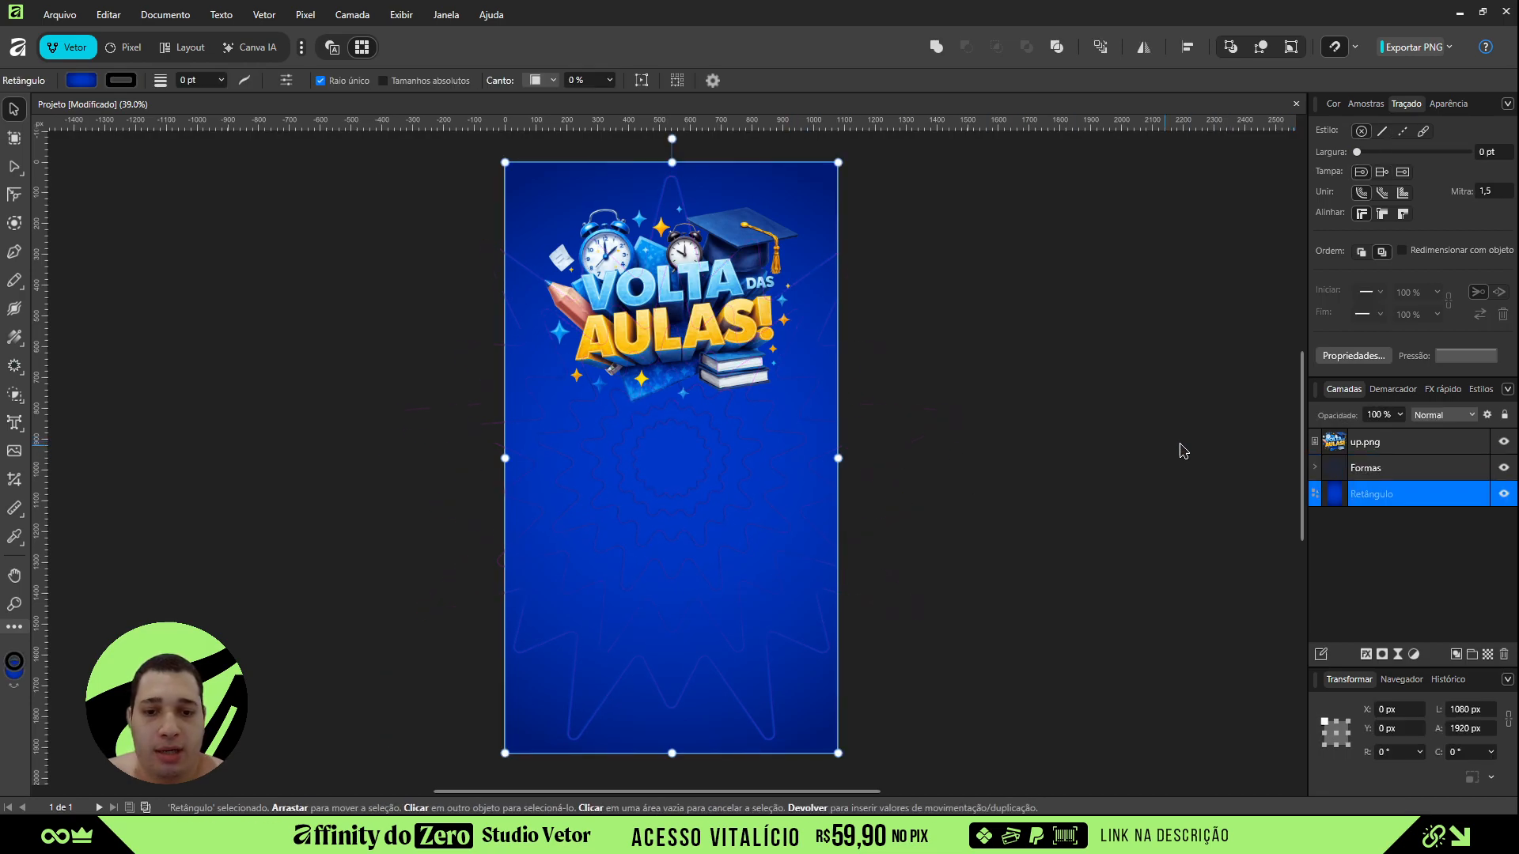
- Lower the Formas group's opacity to 58% and enlarge it from its center to about 2172 × 2140 px
click(1407, 473)
click(1399, 414)
drag(1402, 435, 1382, 434)
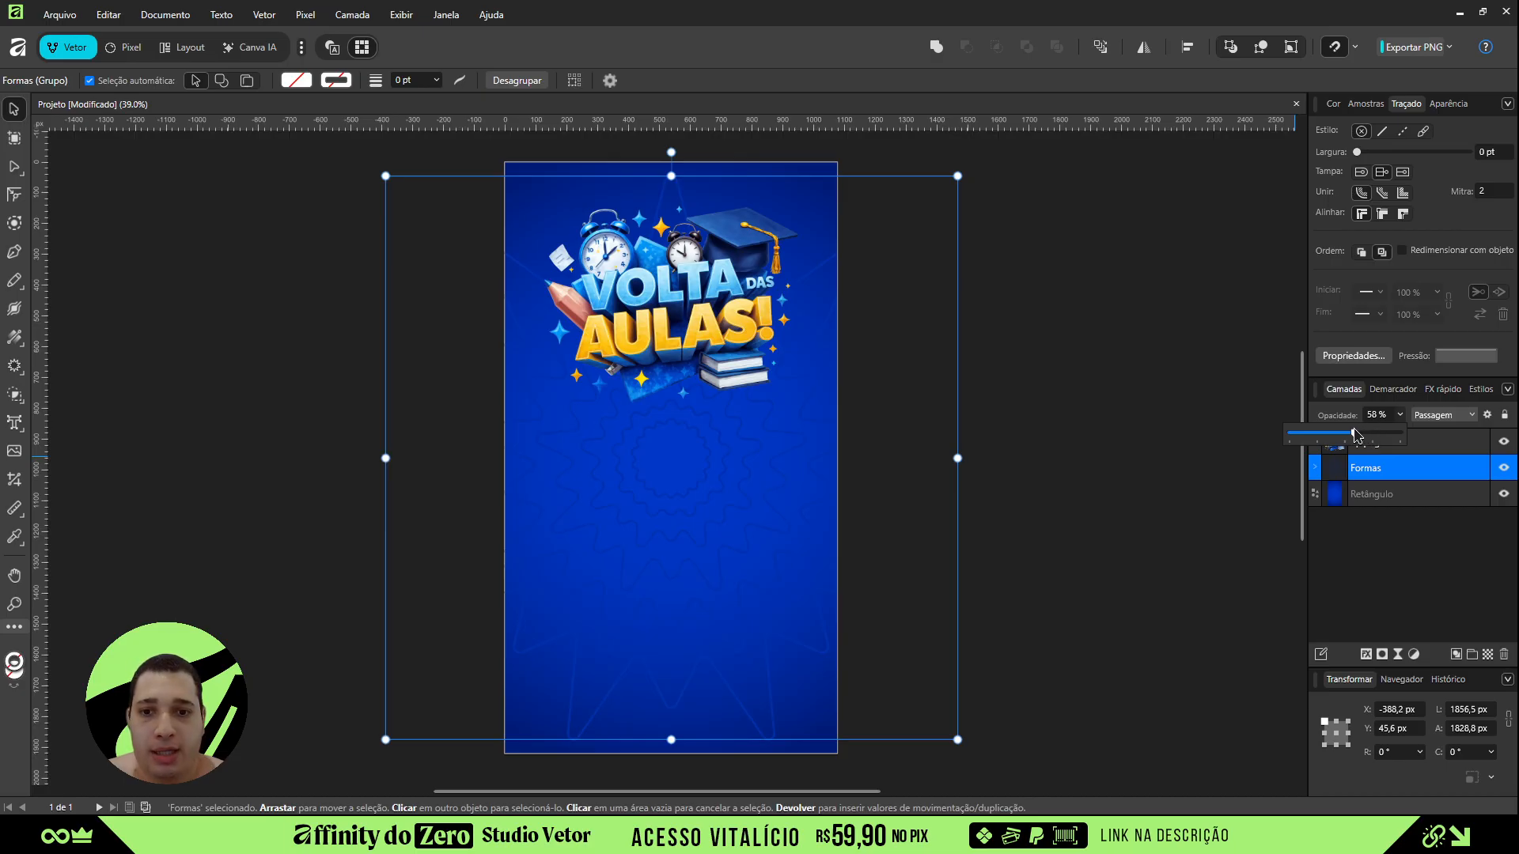
drag(957, 175, 1019, 142)
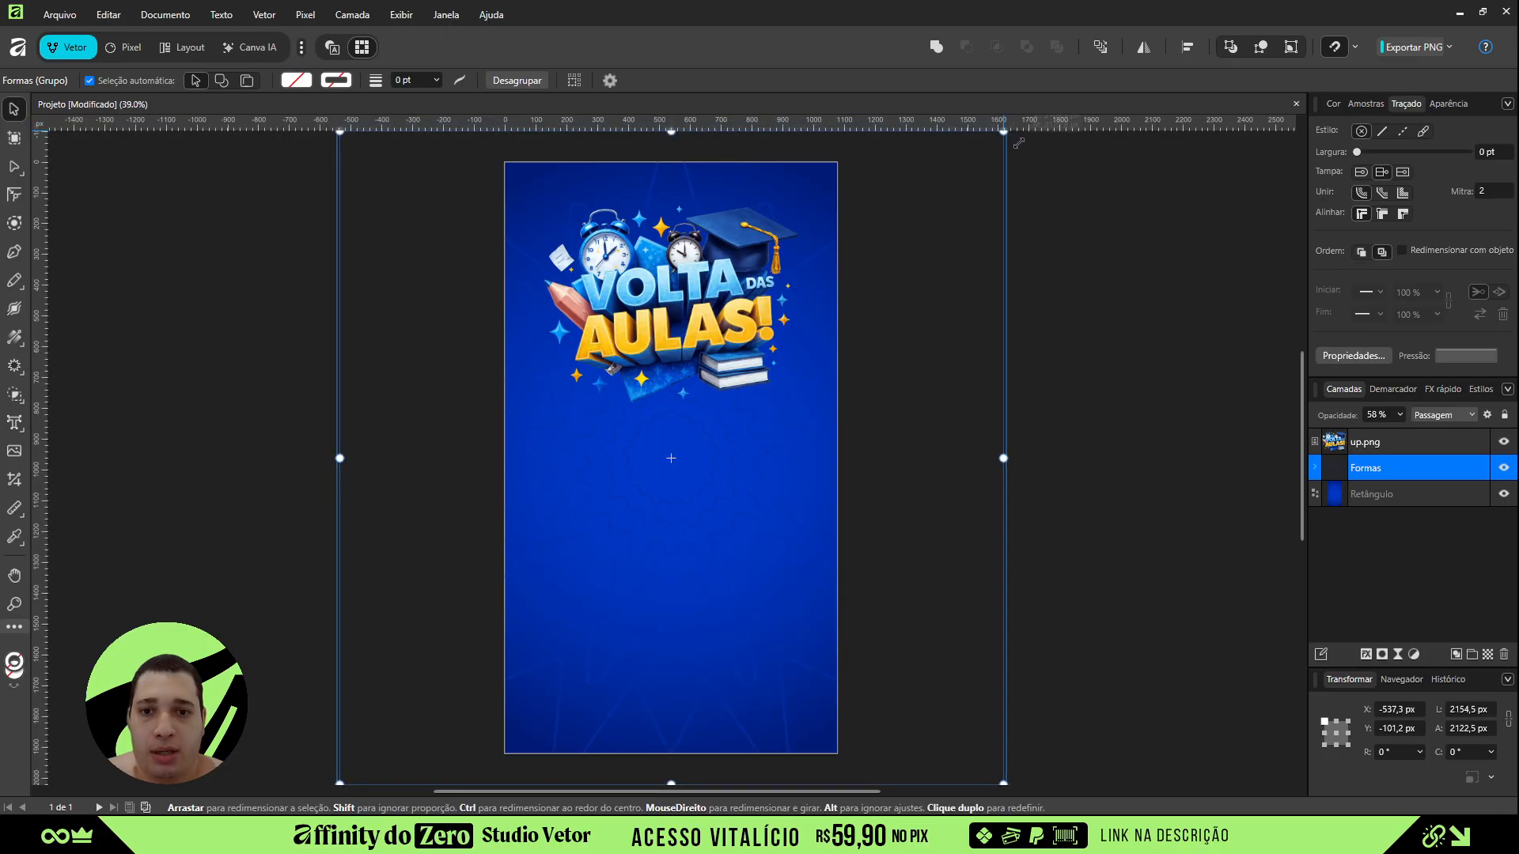
click(1116, 289)
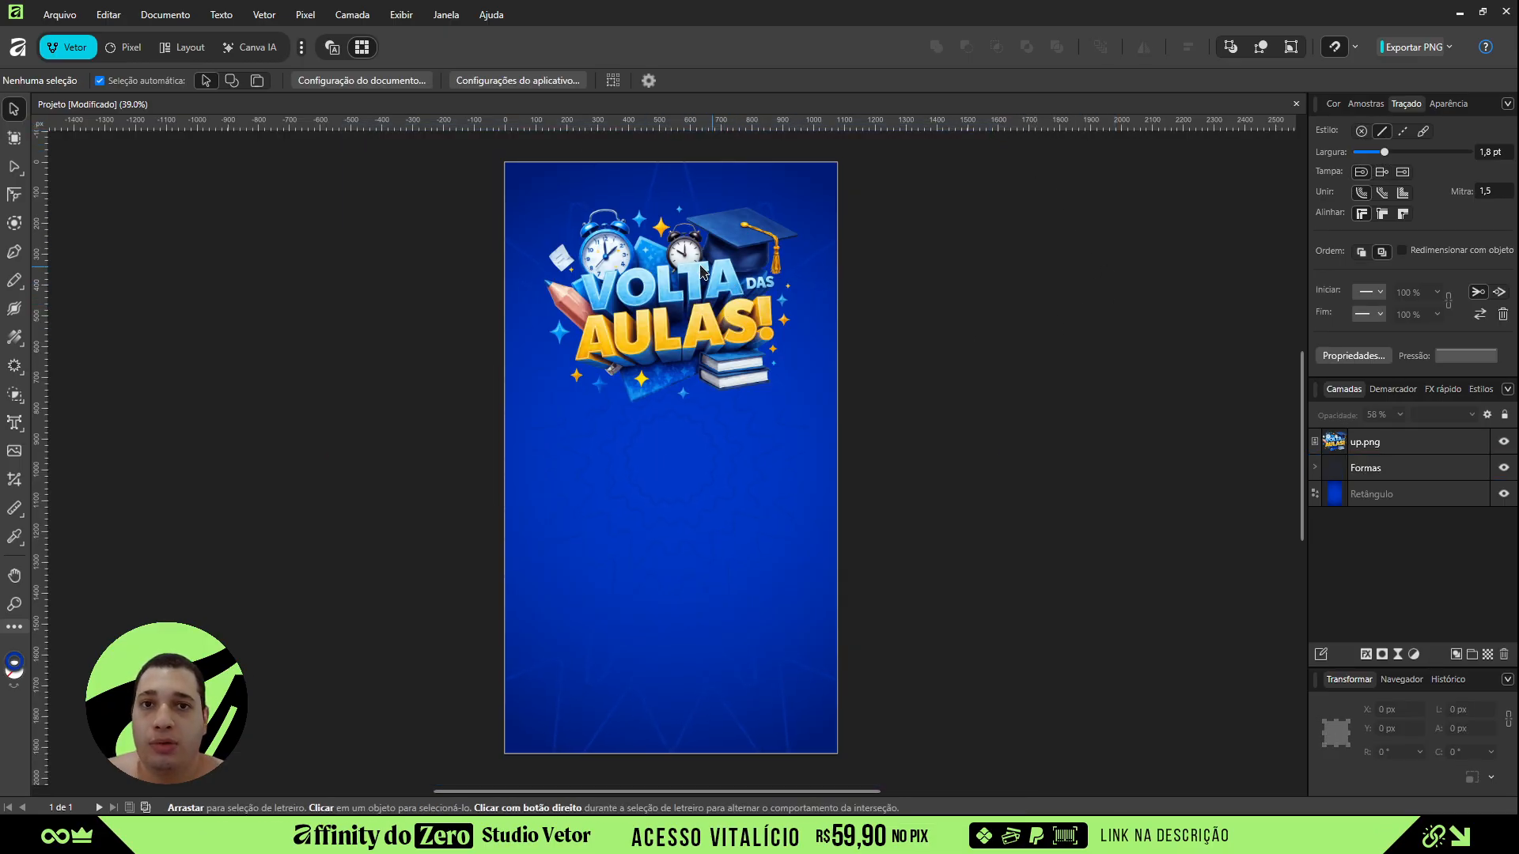
- Switch the canvas from pixelated to smooth image preview, checking the result on the VOLTA DAS AULAS lettering up close
scroll(670, 293, up, 10)
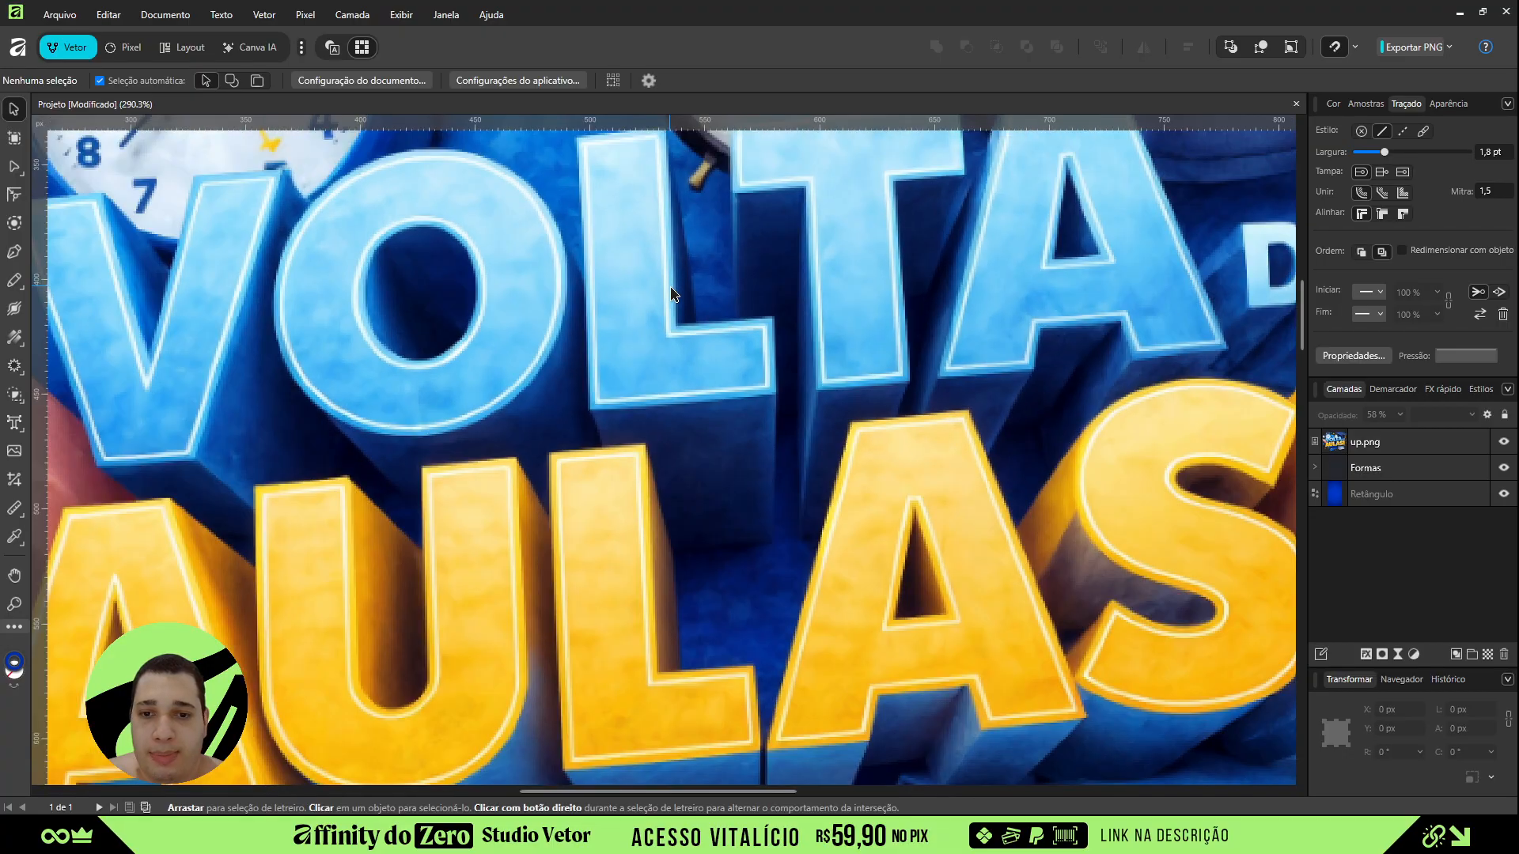
scroll(678, 297, up, 1)
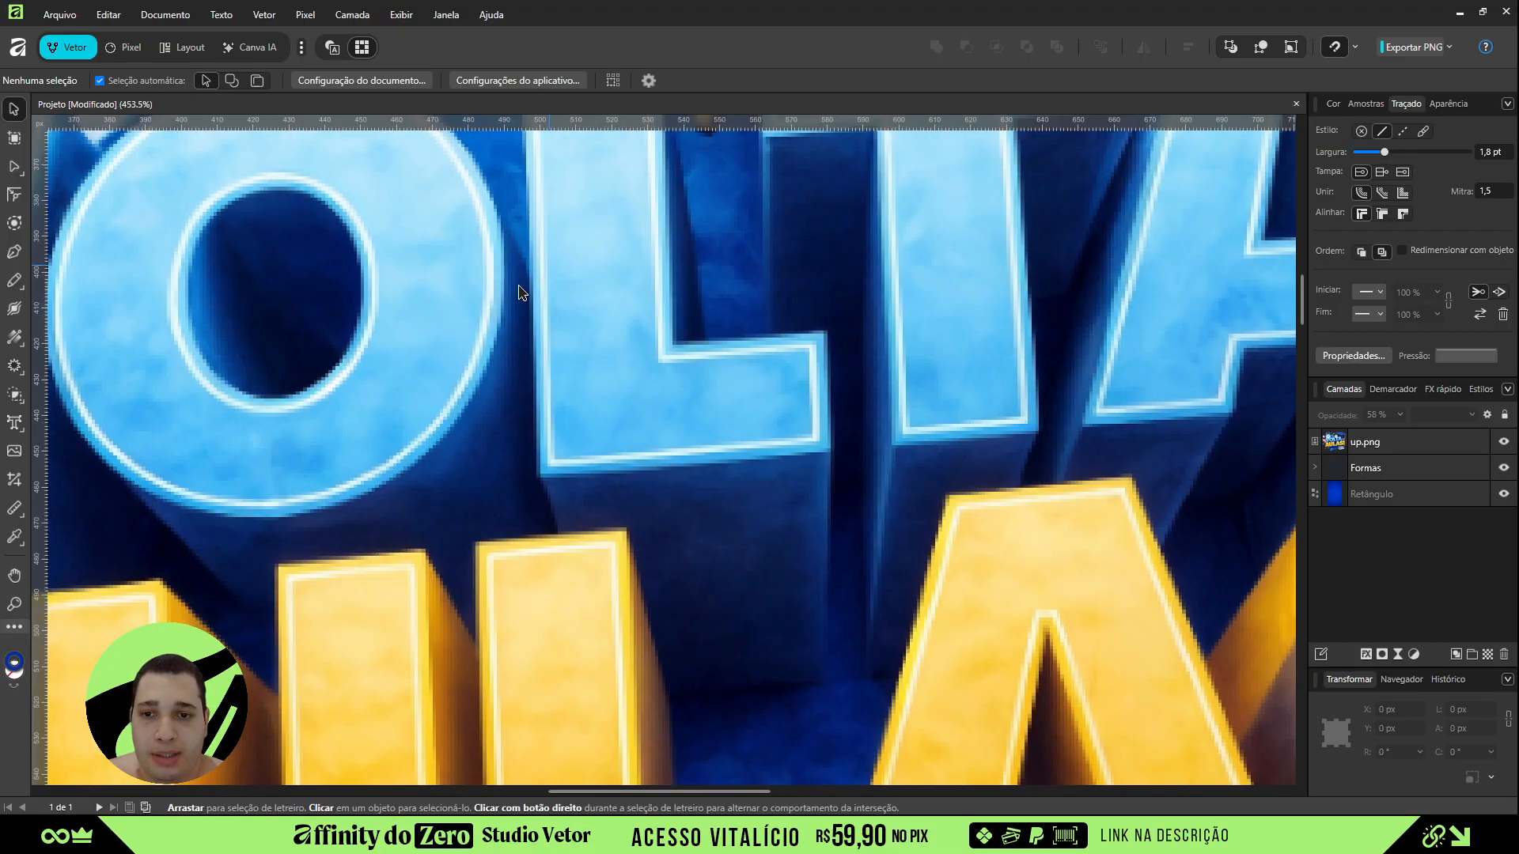
click(333, 52)
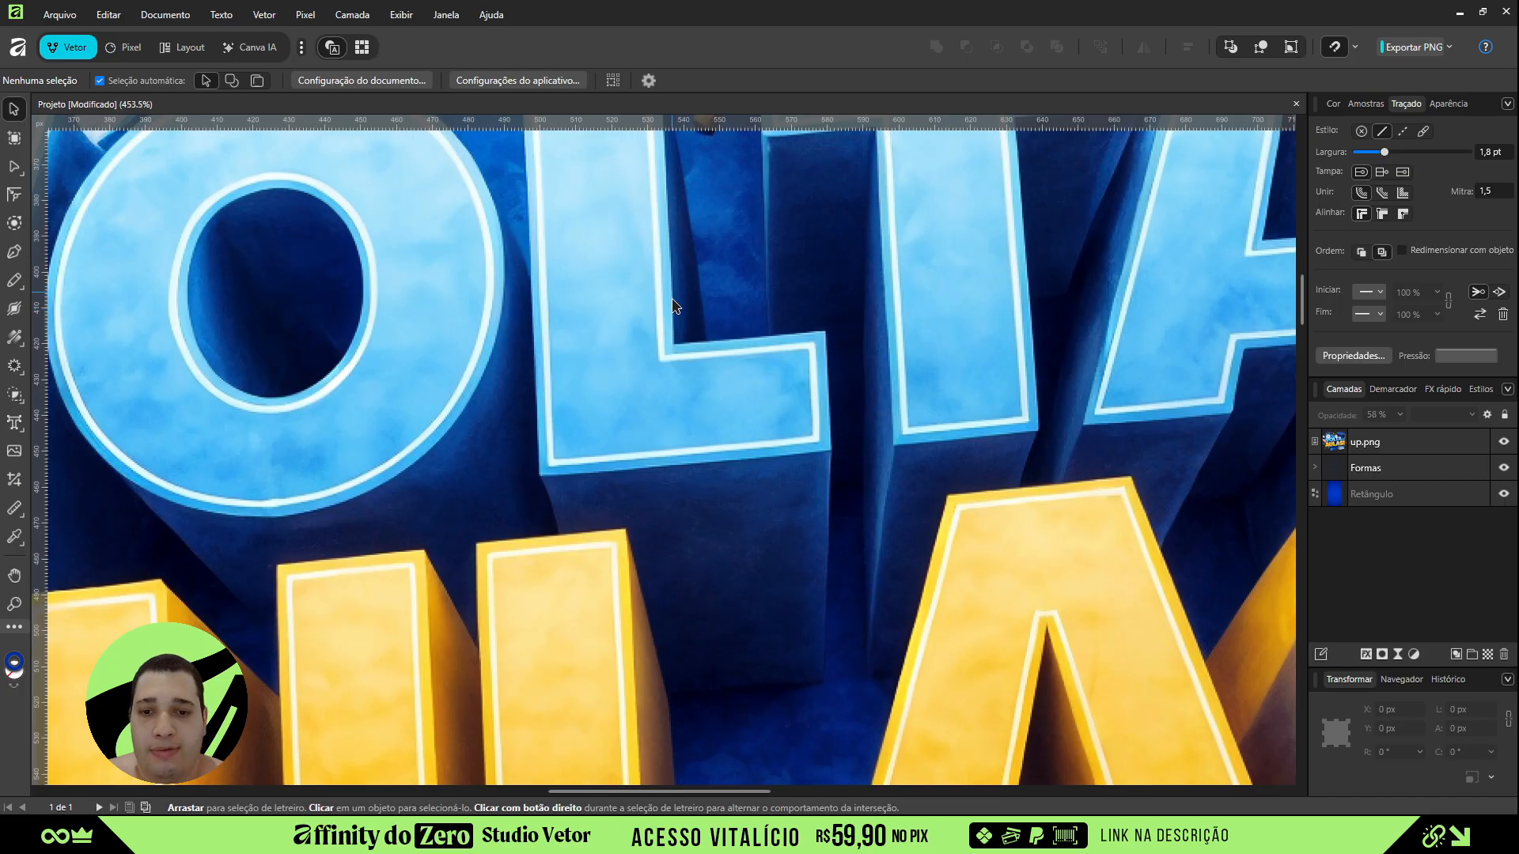
scroll(707, 391, down, 5)
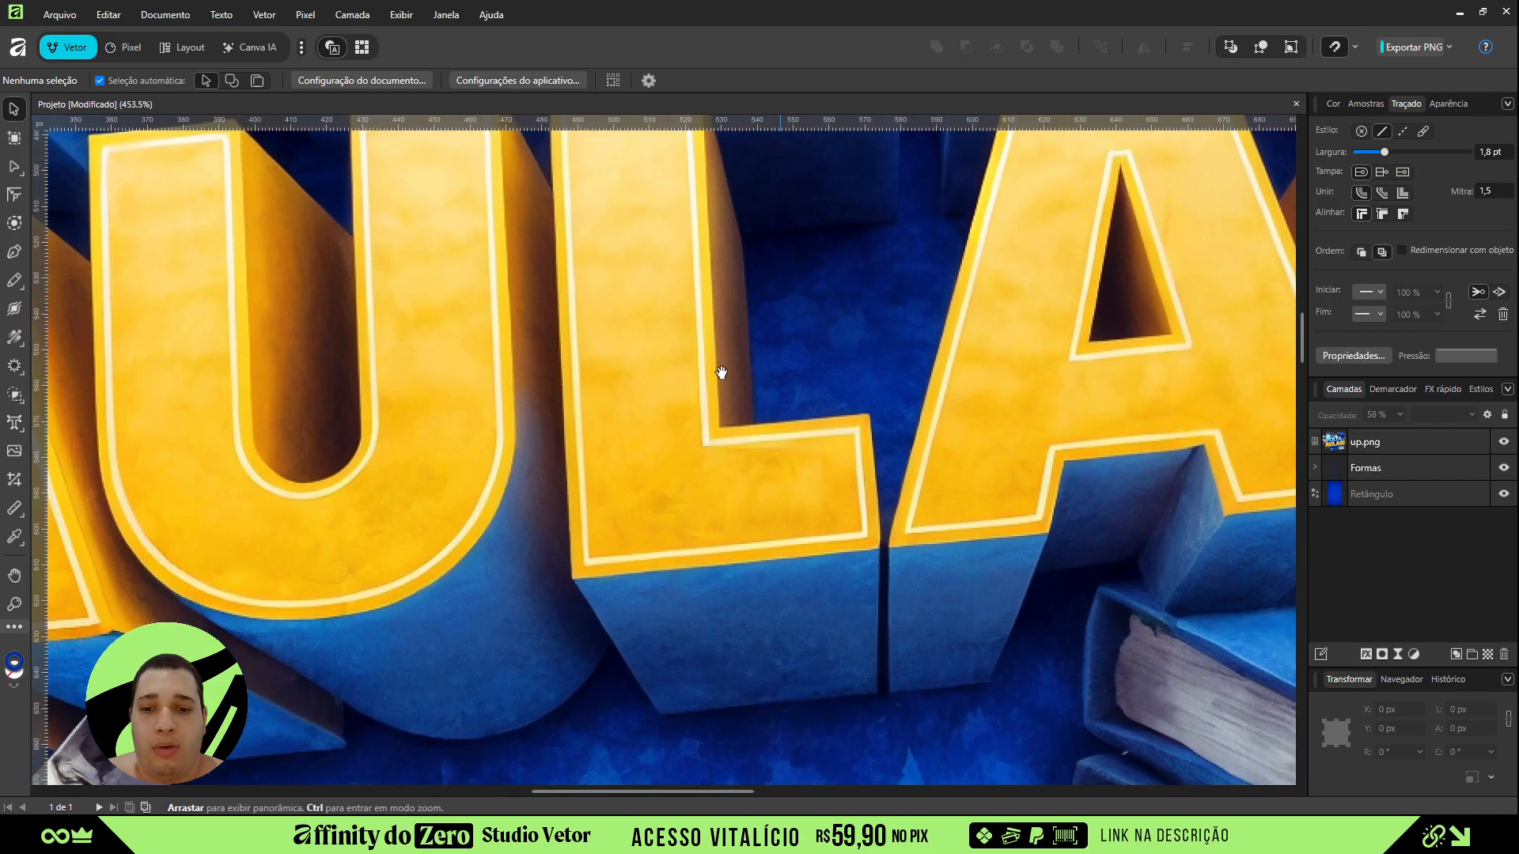
key(ctrl+0)
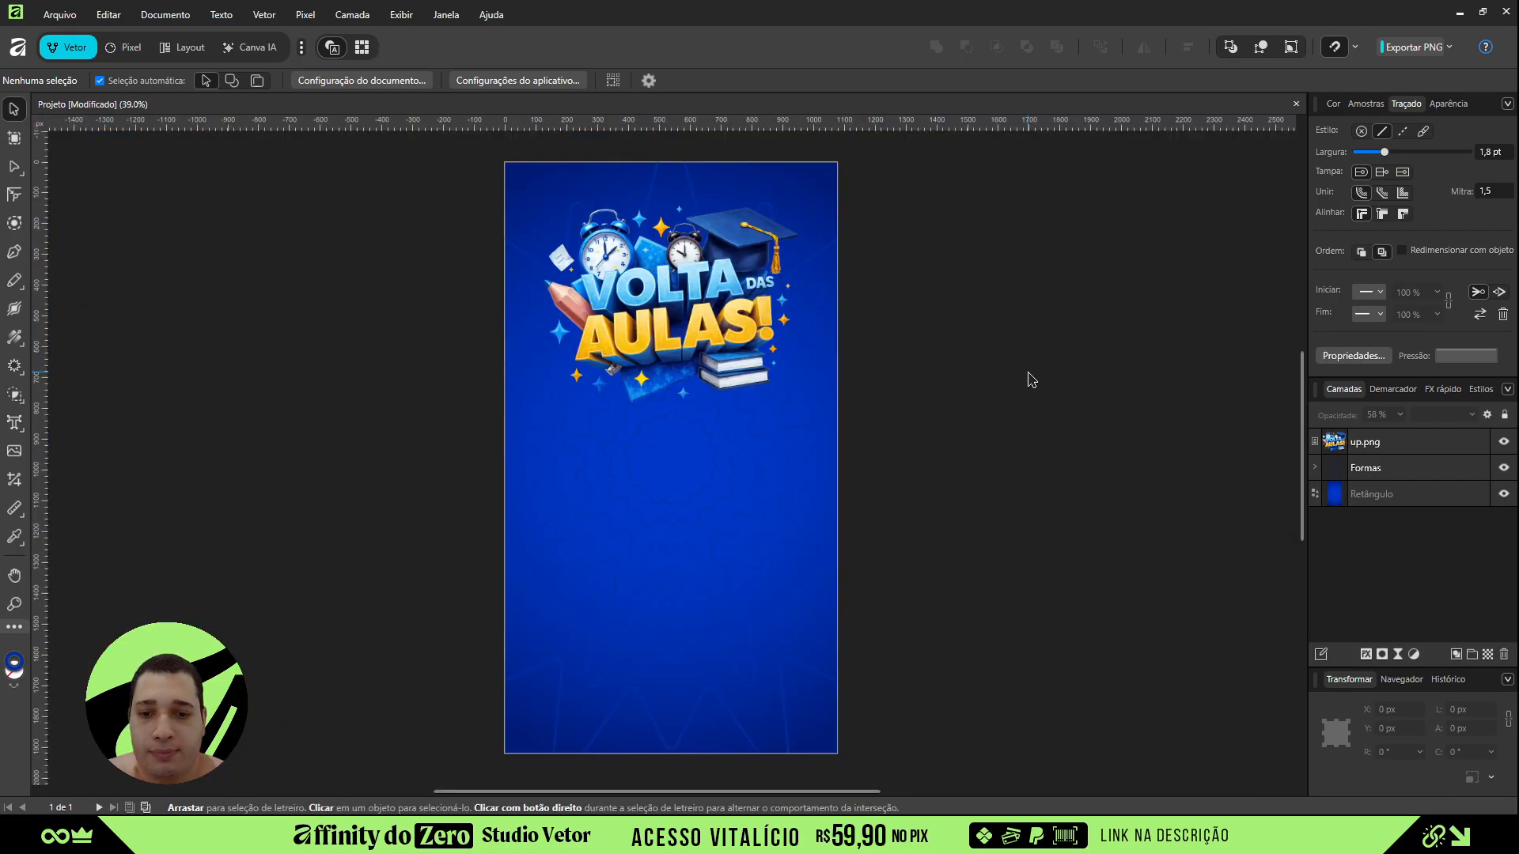
- Select all six stars inside the Formas group, enable stroke scaling with the object and set their stroke width to 4.3 pt
click(753, 450)
click(1331, 473)
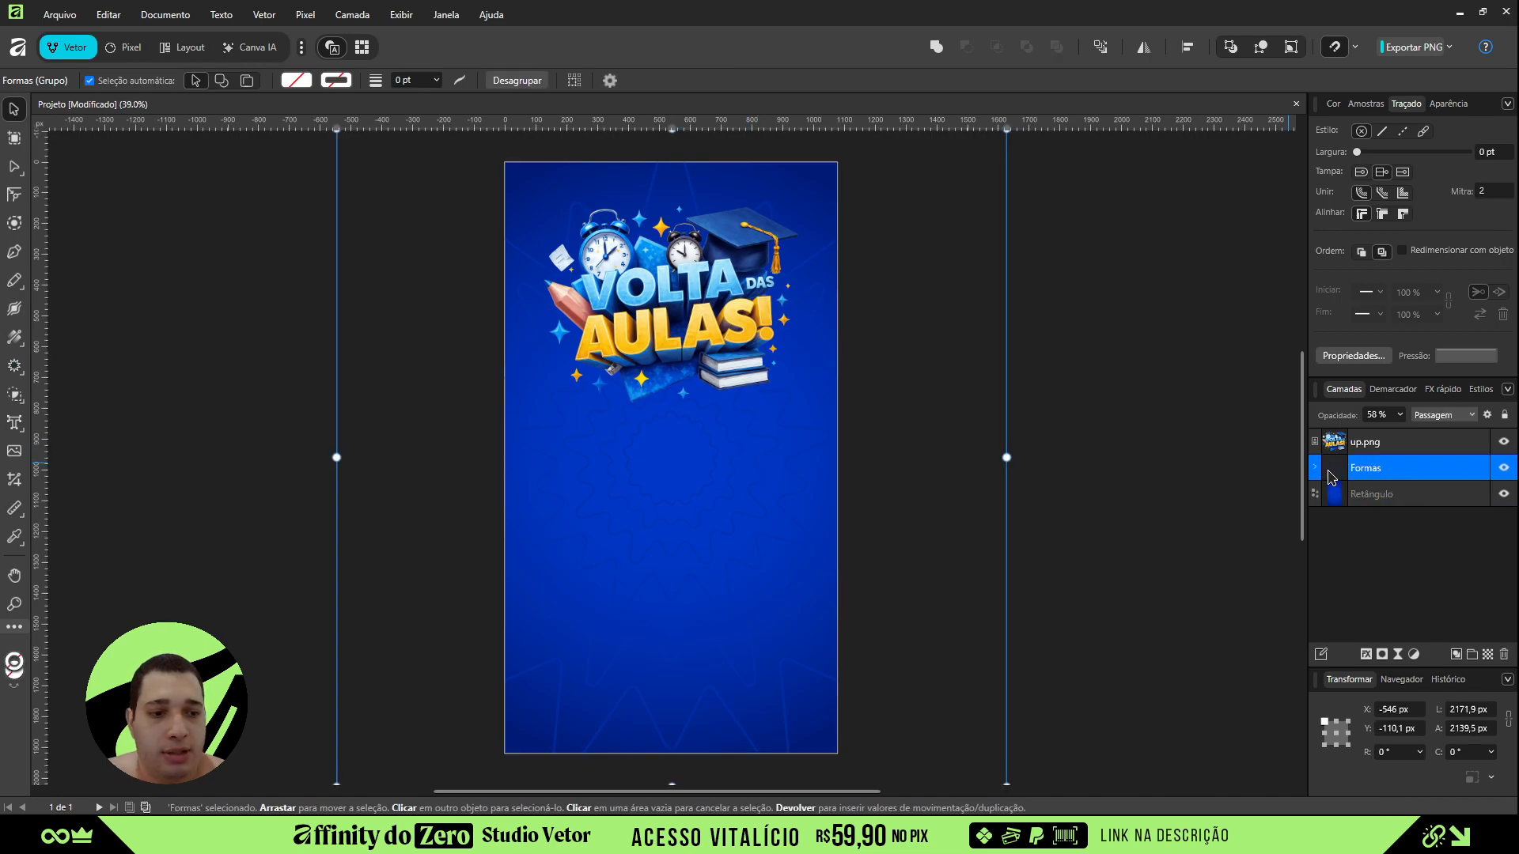
click(1315, 467)
click(1392, 495)
shift+click(1412, 624)
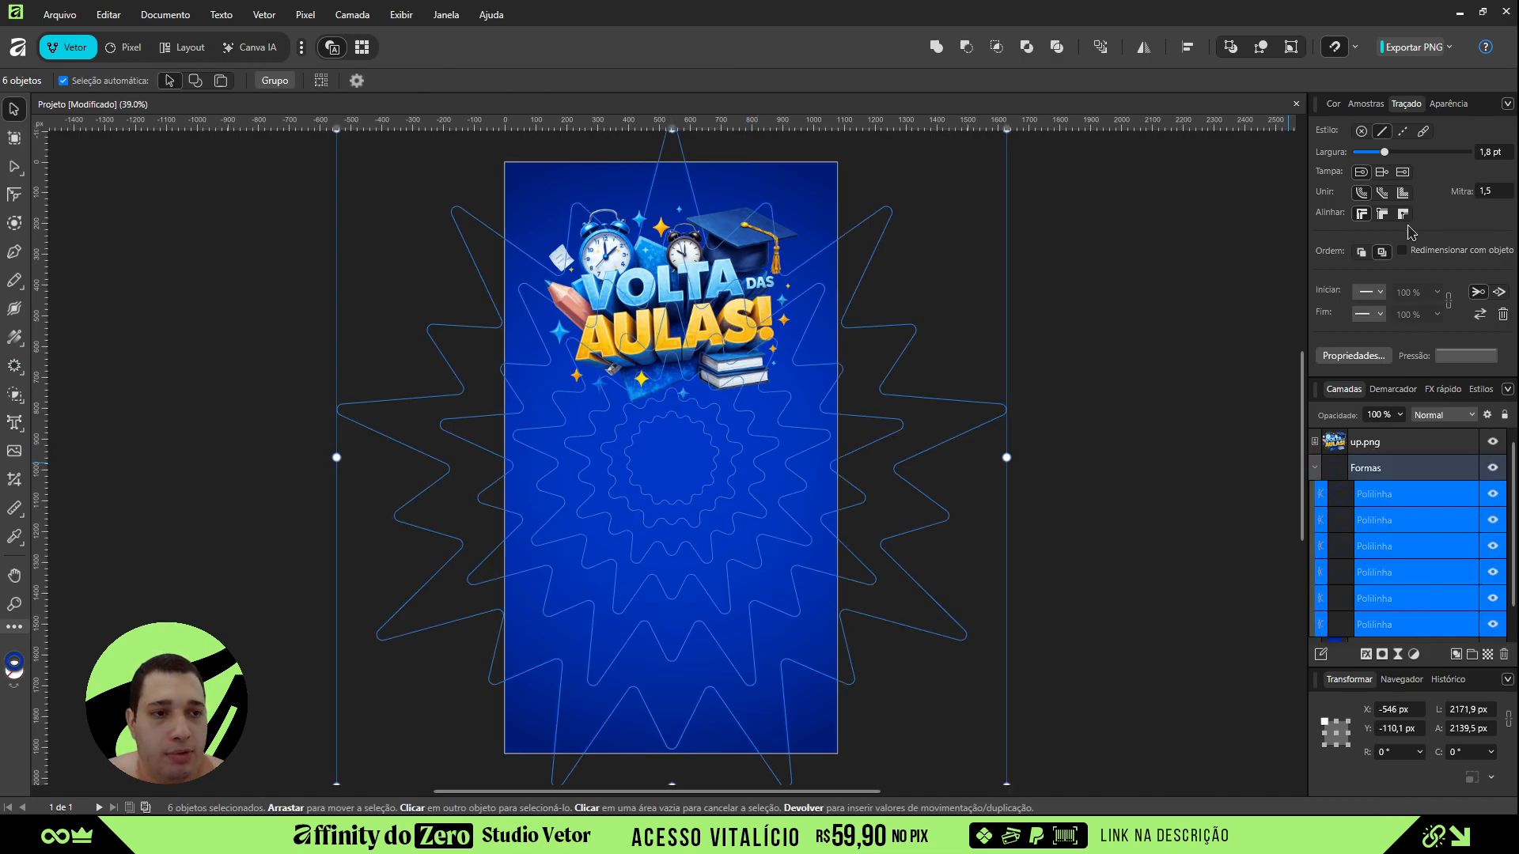
drag(1387, 159, 1390, 158)
click(1402, 251)
drag(1389, 155, 1390, 157)
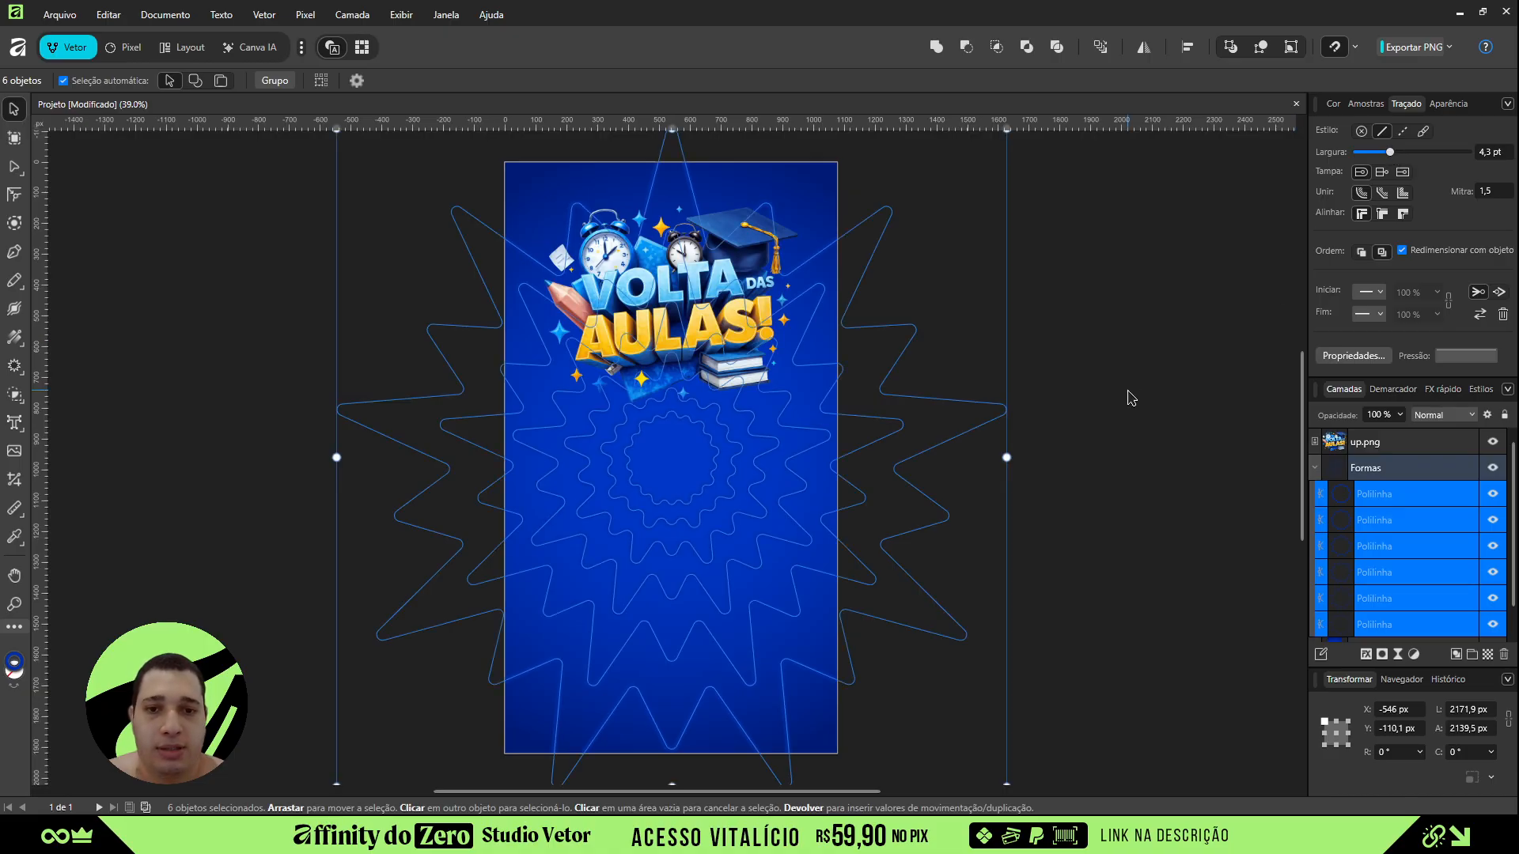
click(1146, 403)
click(1314, 468)
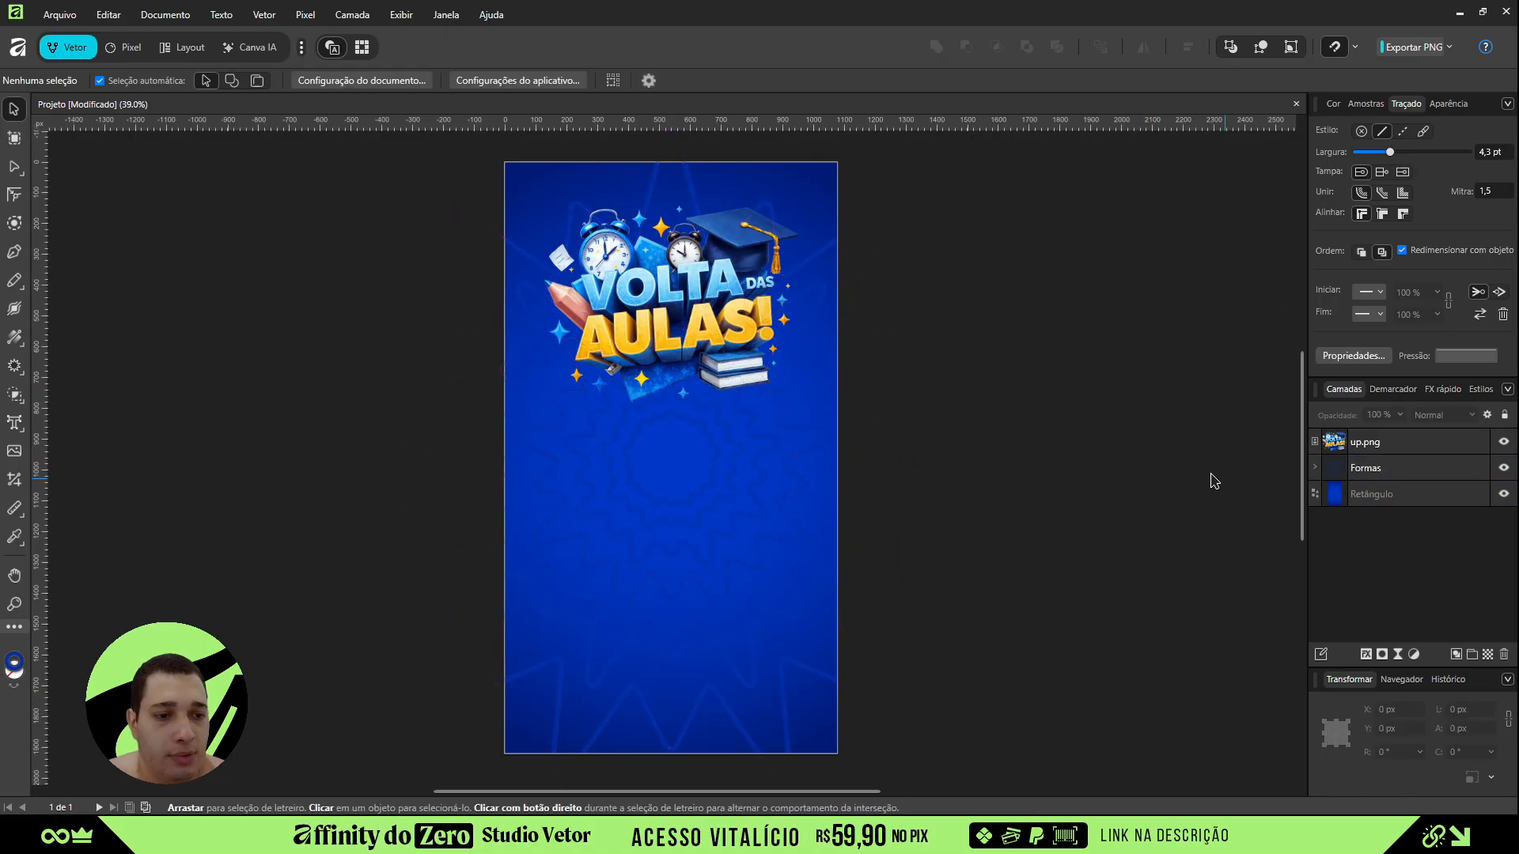
- Lock the Formas group
click(1475, 464)
click(1503, 414)
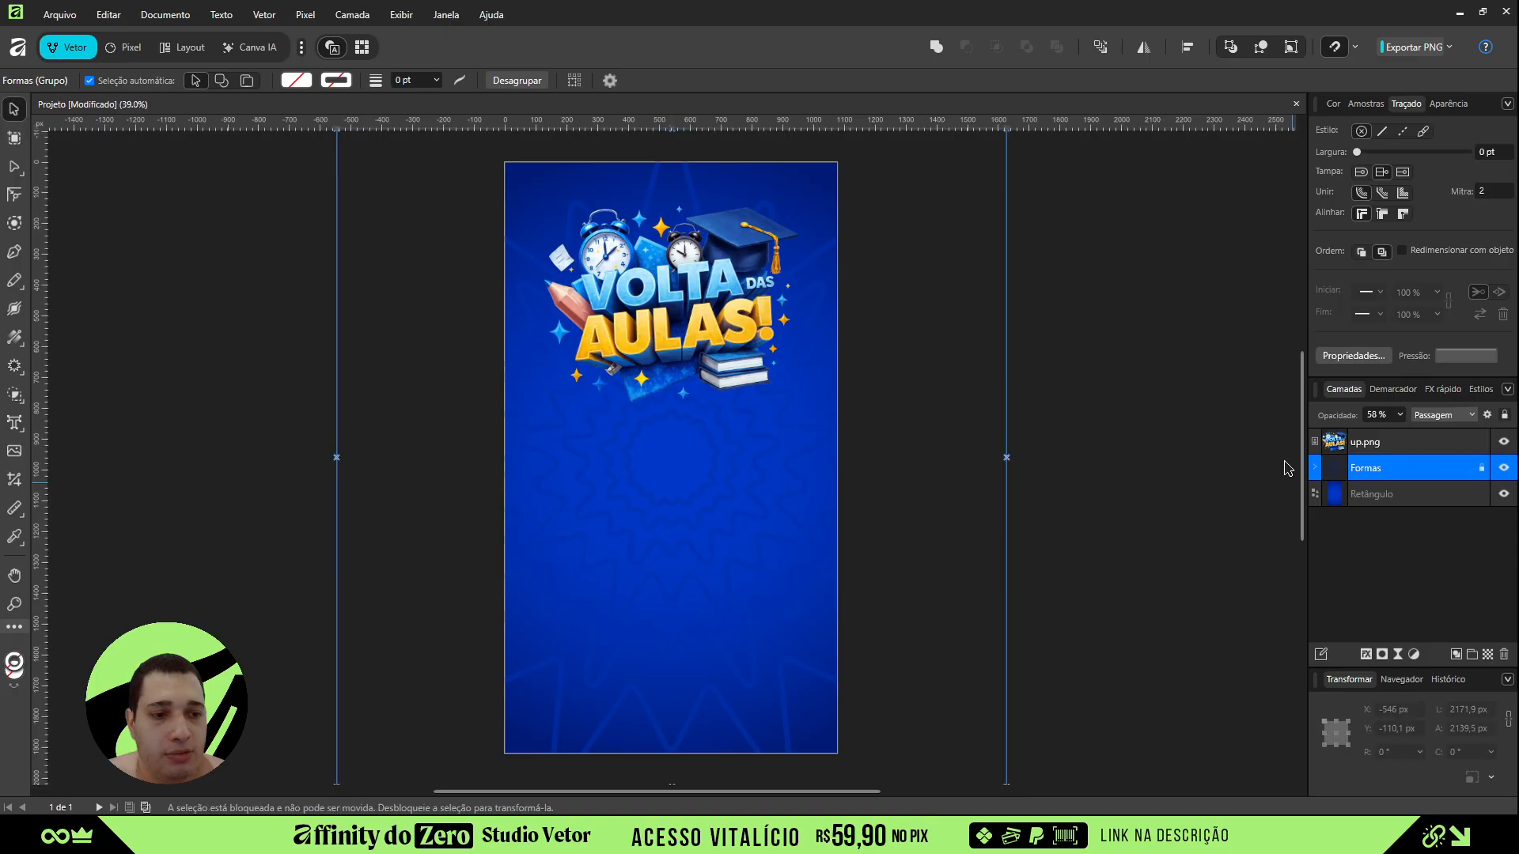
click(1036, 467)
- Enlarge the up title image slightly around its center
click(713, 356)
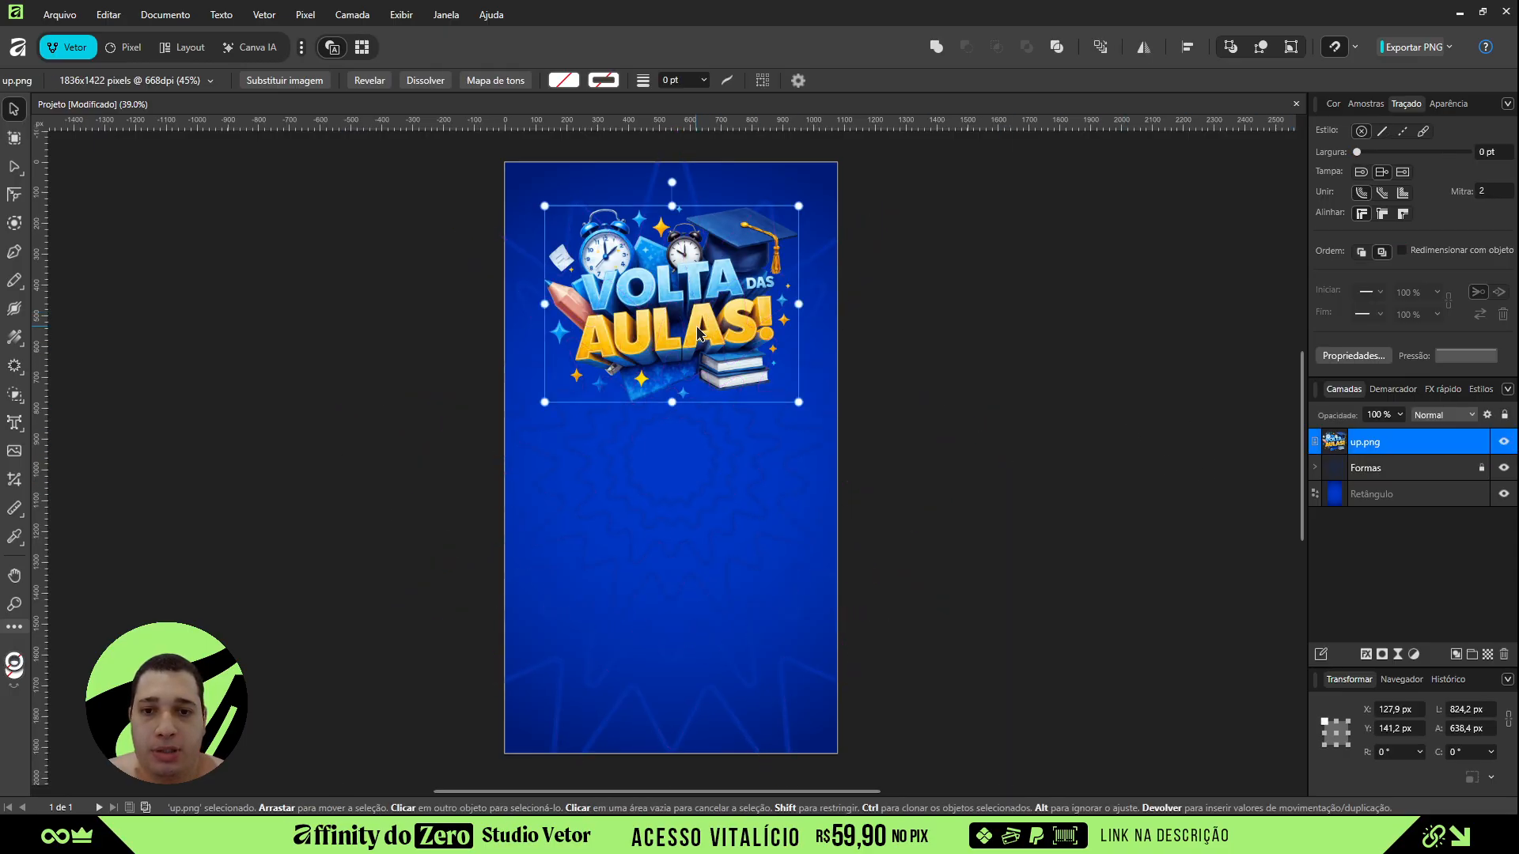
drag(798, 206, 803, 196)
click(956, 301)
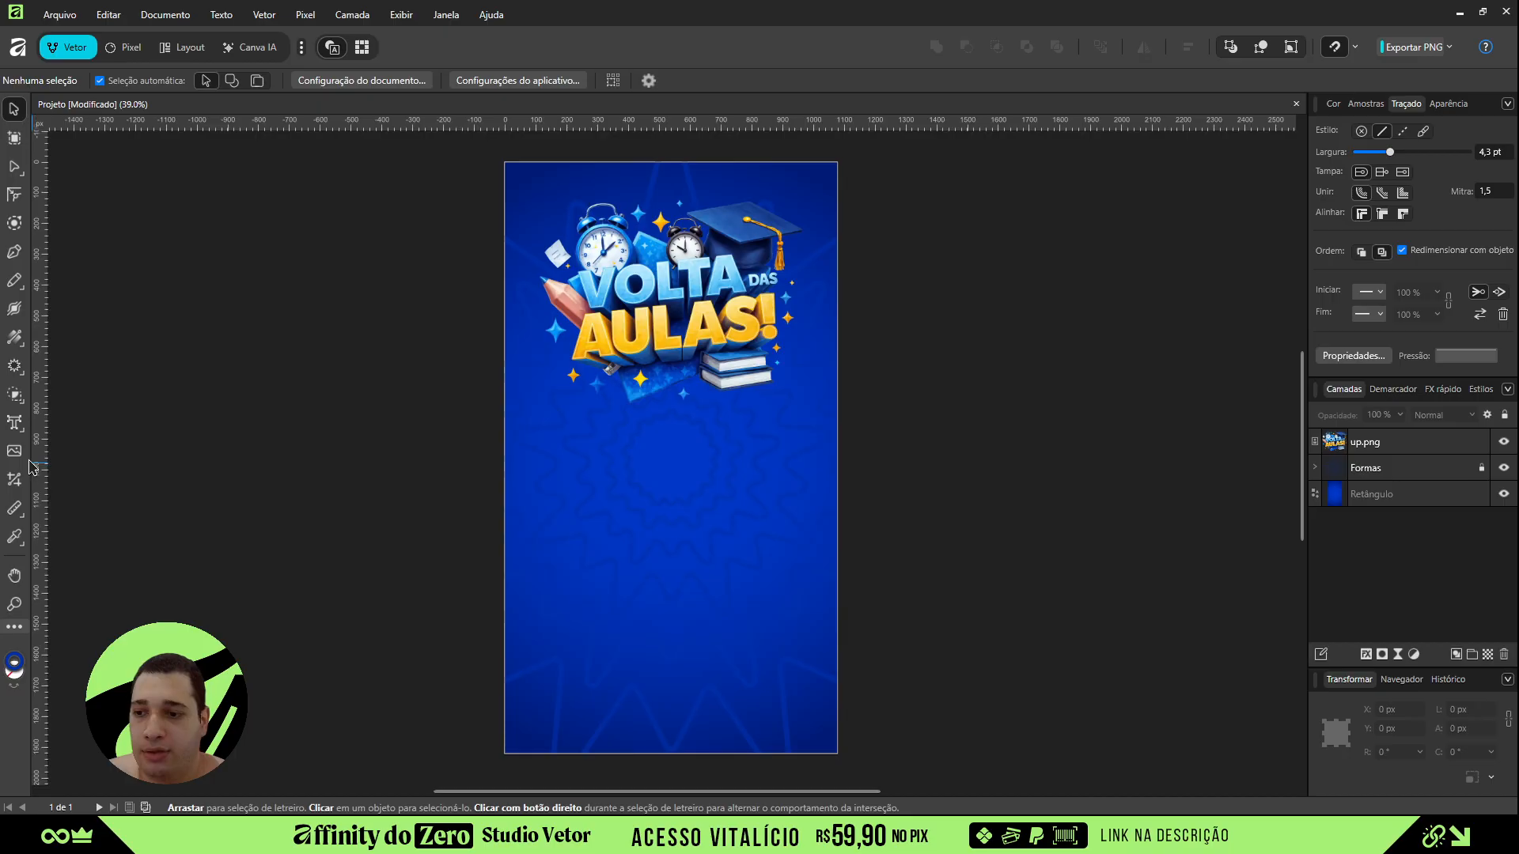
- Group the Formas group with the background rectangle and rename the new group as BG
click(1403, 475)
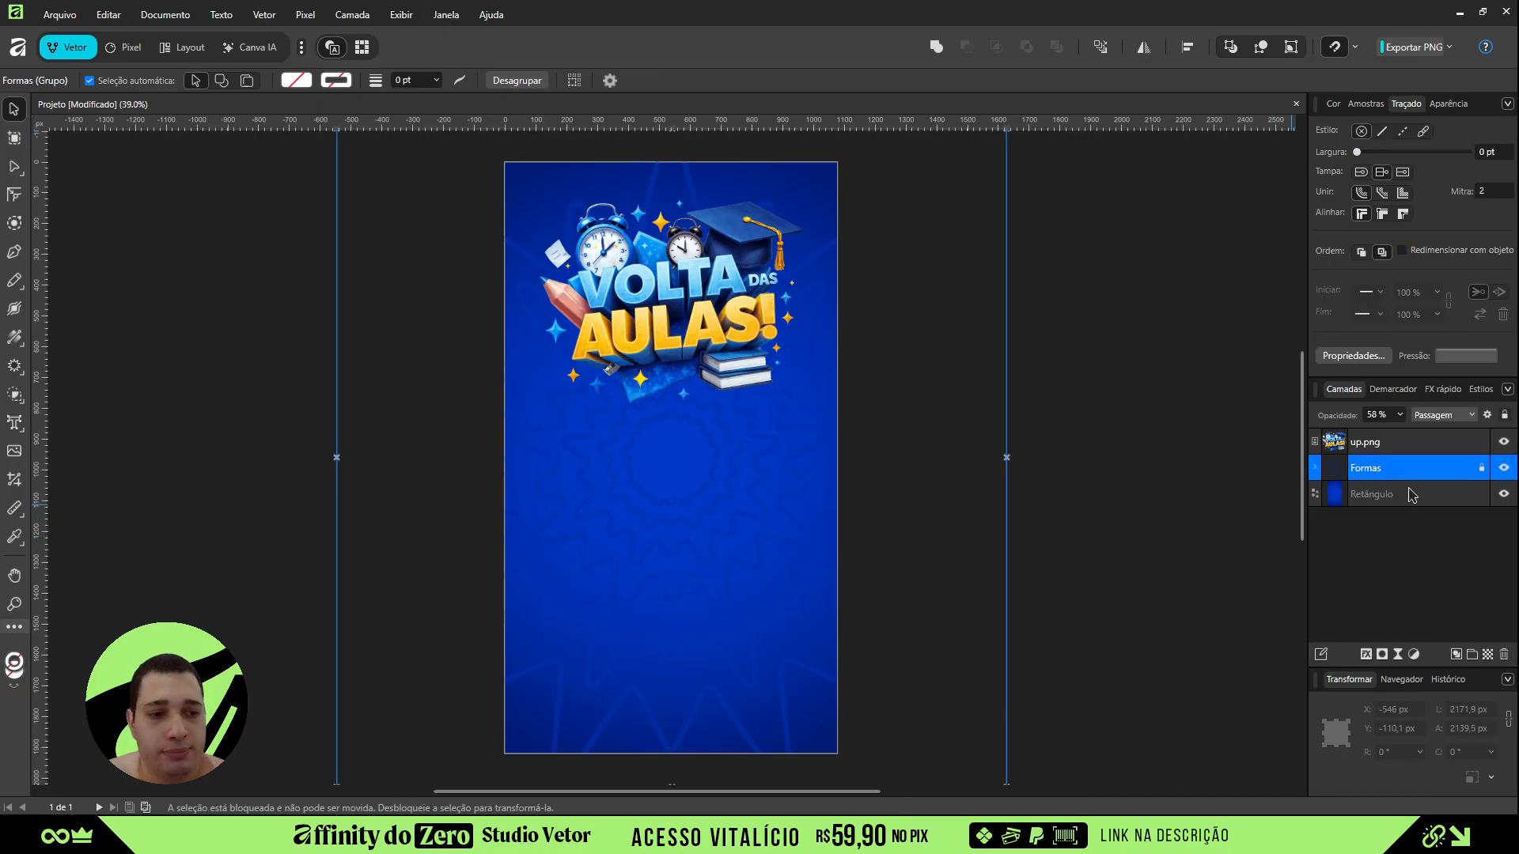
shift+click(1418, 495)
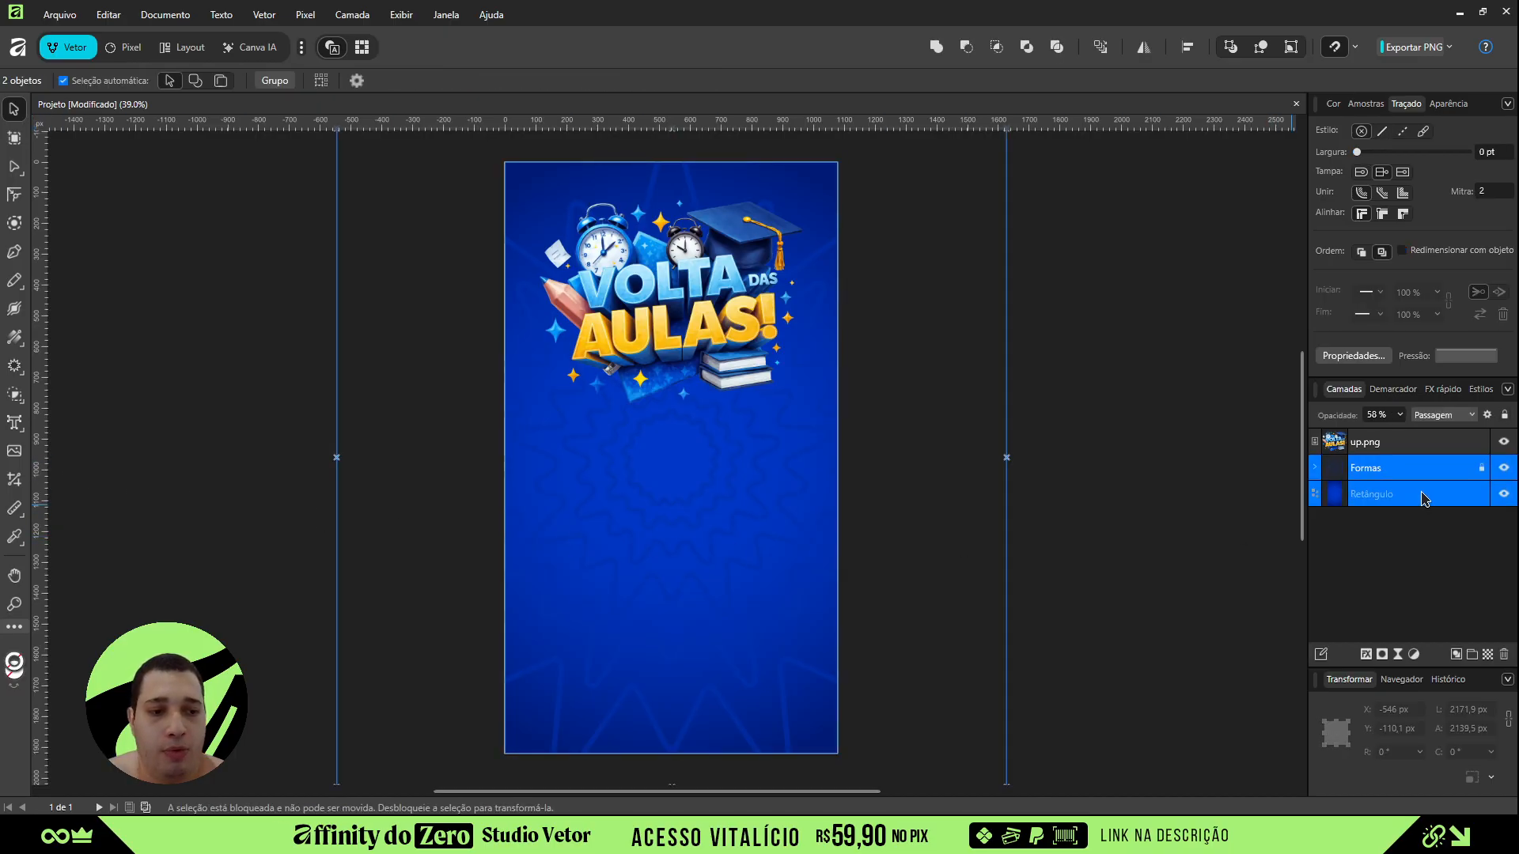
key(ctrl+g)
double_click(1374, 472)
text(BG)
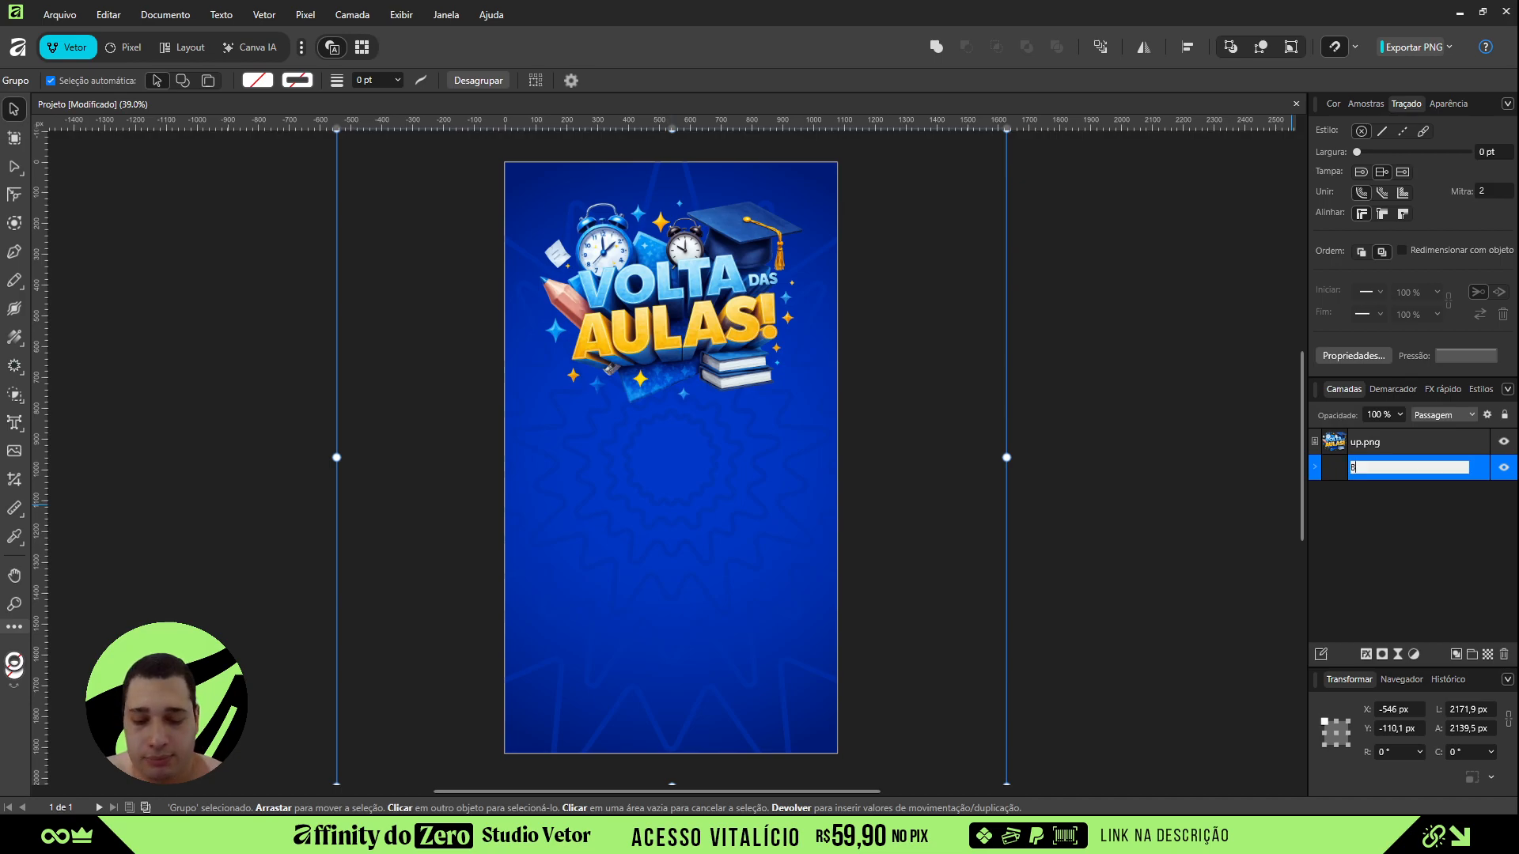
key(Return)
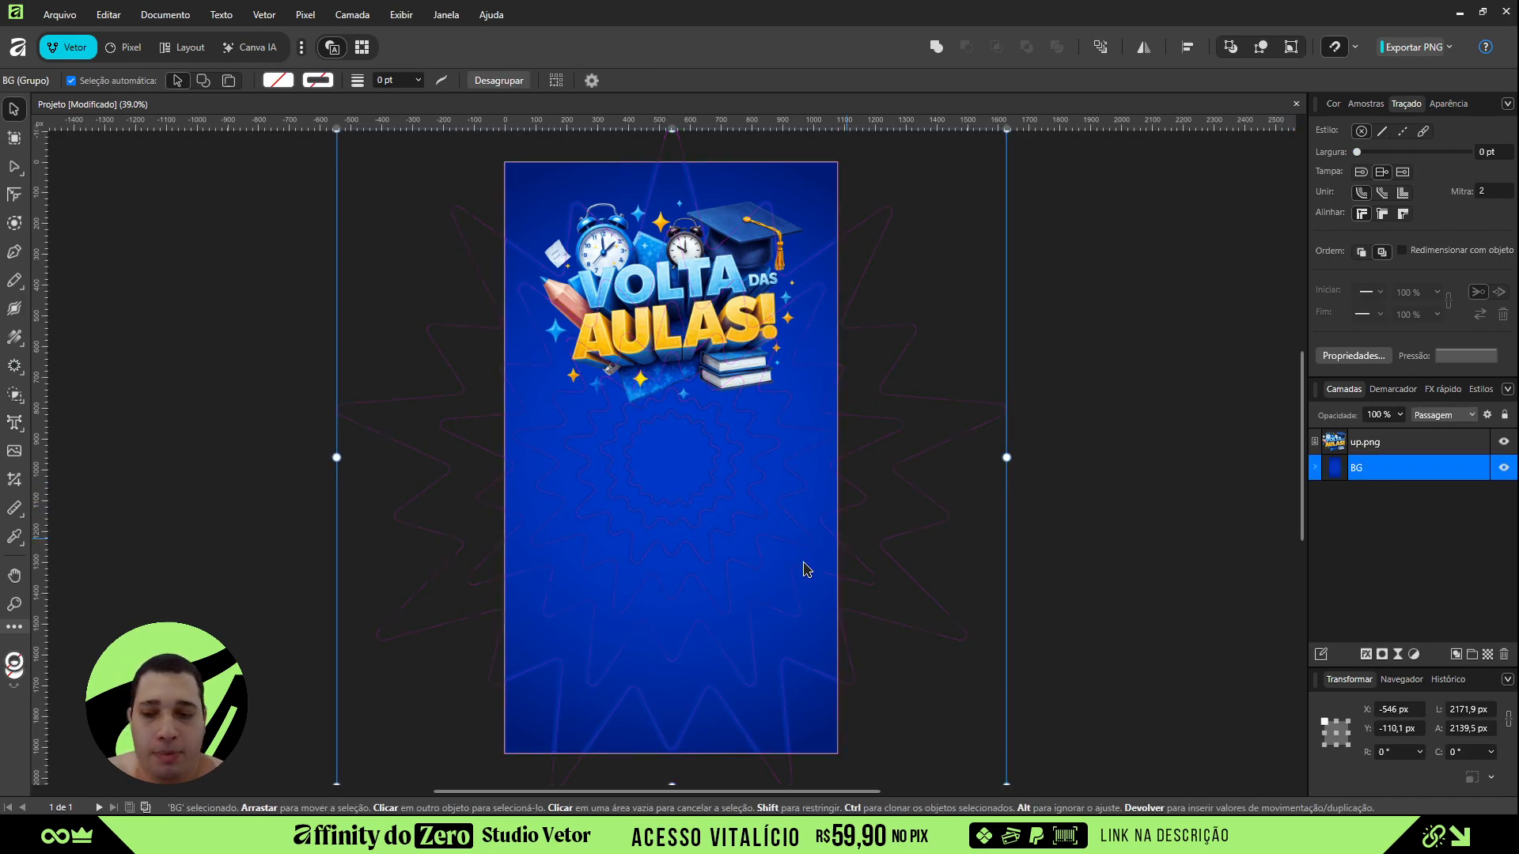
- Place plataforma.png from the Material Aula folder on the page below the title and enlarge it to about 1411 × 845 px
click(706, 834)
click(685, 601)
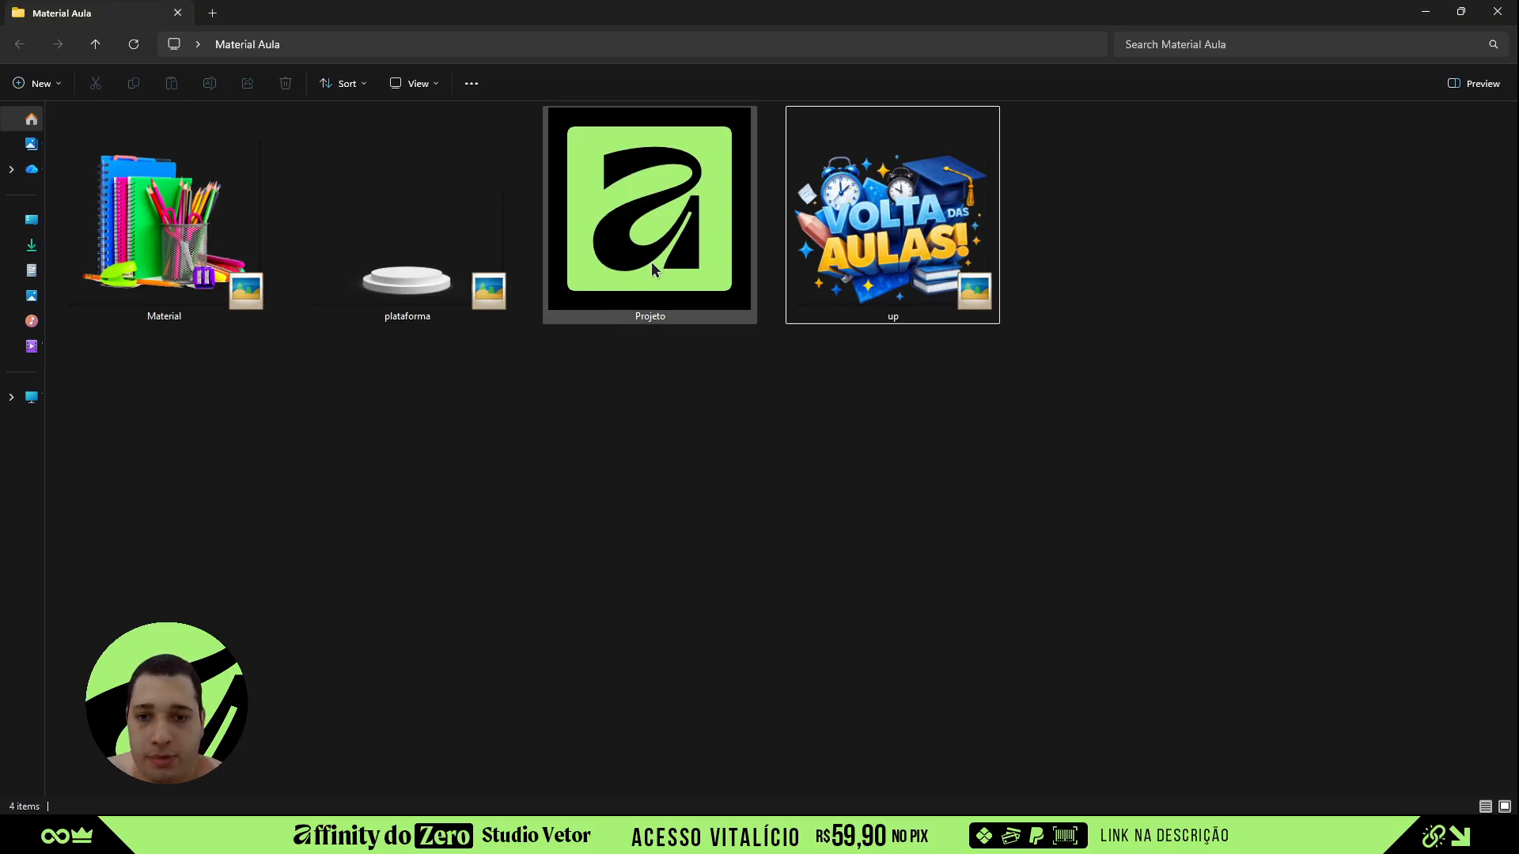
drag(419, 293, 703, 555)
drag(763, 467, 1017, 314)
drag(757, 531, 651, 578)
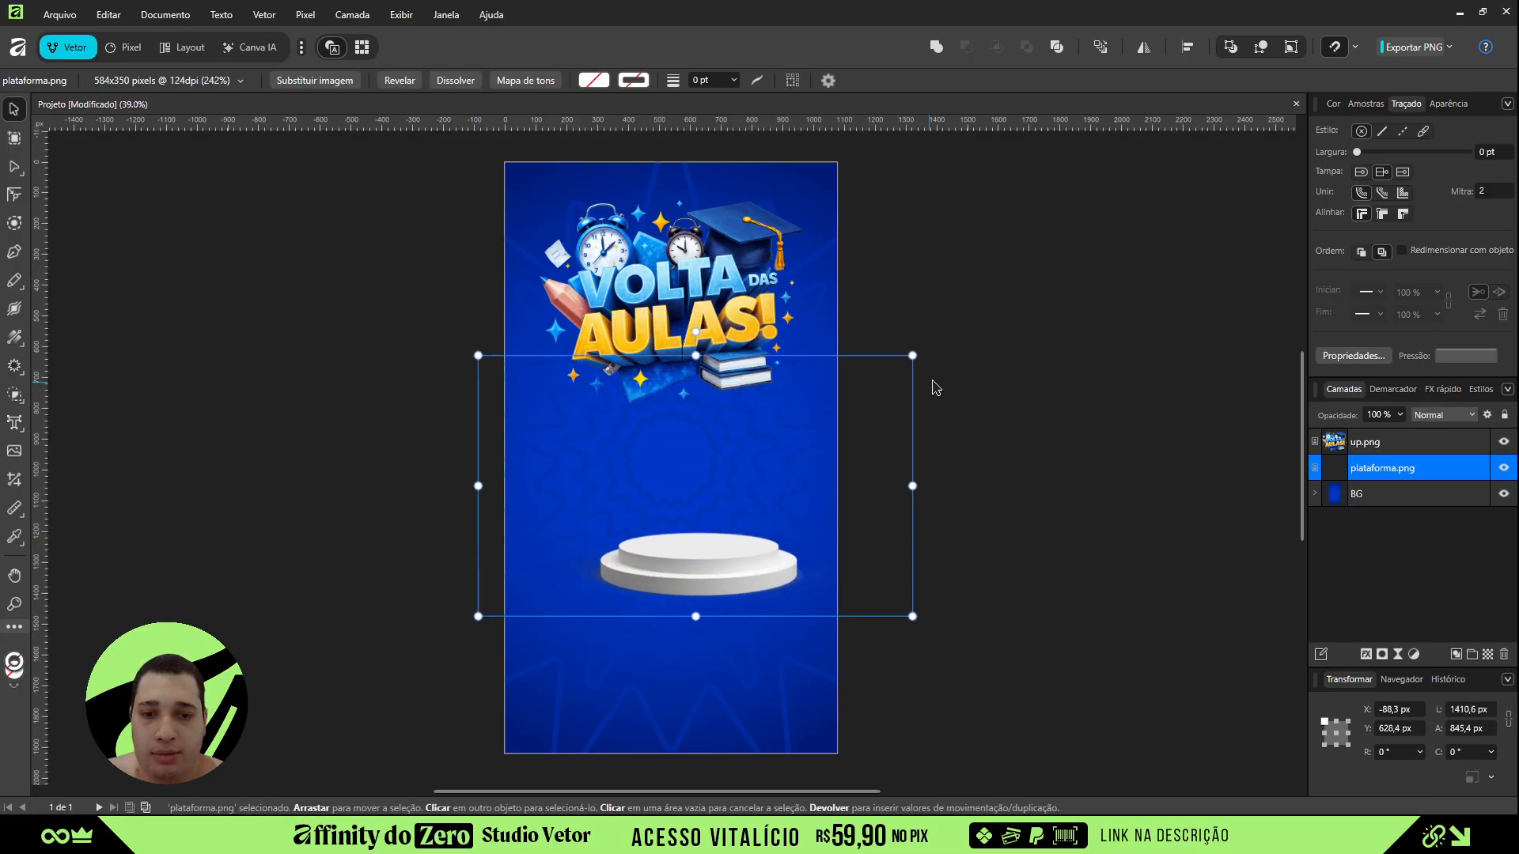
- Enlarge the platform image to about 1971 × 1181 px and position it at about X -471, Y 480 px
drag(909, 352, 1037, 285)
drag(800, 461, 712, 512)
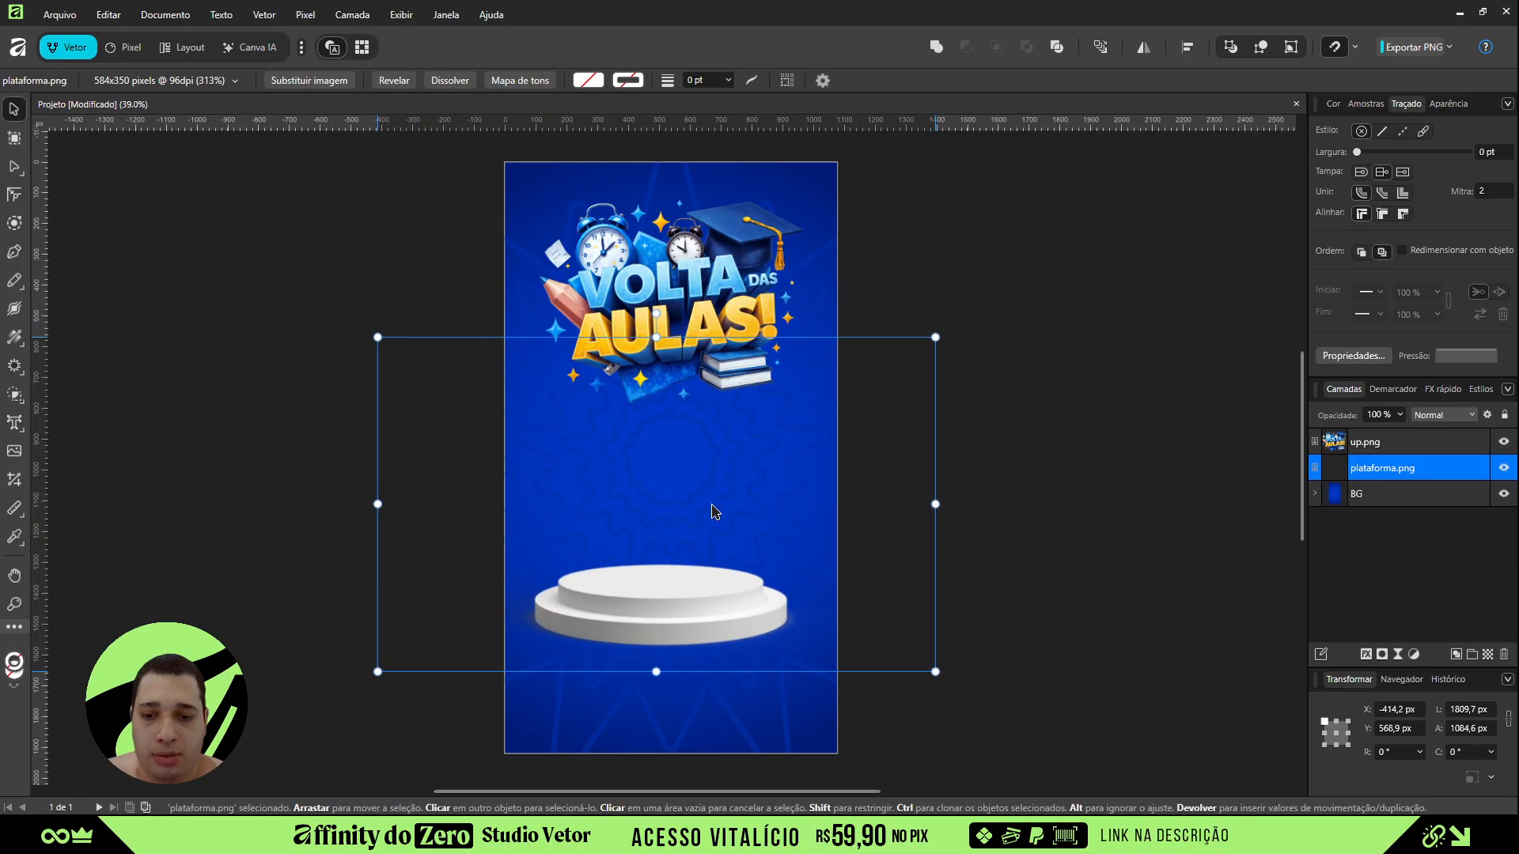
drag(936, 343, 980, 303)
mouse_move(782, 455)
mouse_down()
mouse_move(754, 473)
mouse_move(766, 464)
mouse_up()
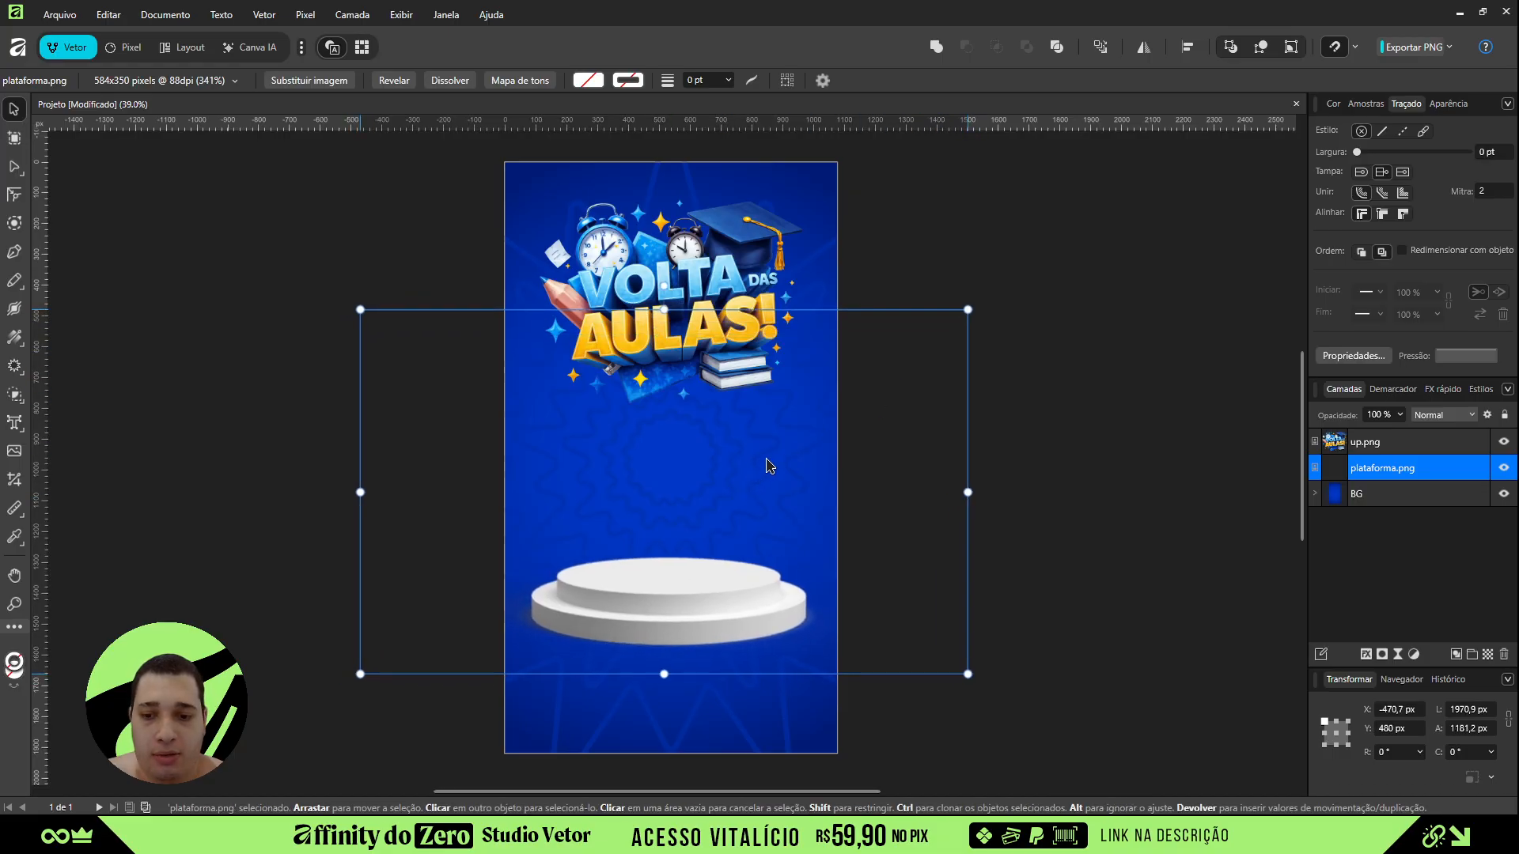
- Crop the platform image around the podium to about 1080 × 437 px and move it to X 0, Y about 1204 px
key(a)
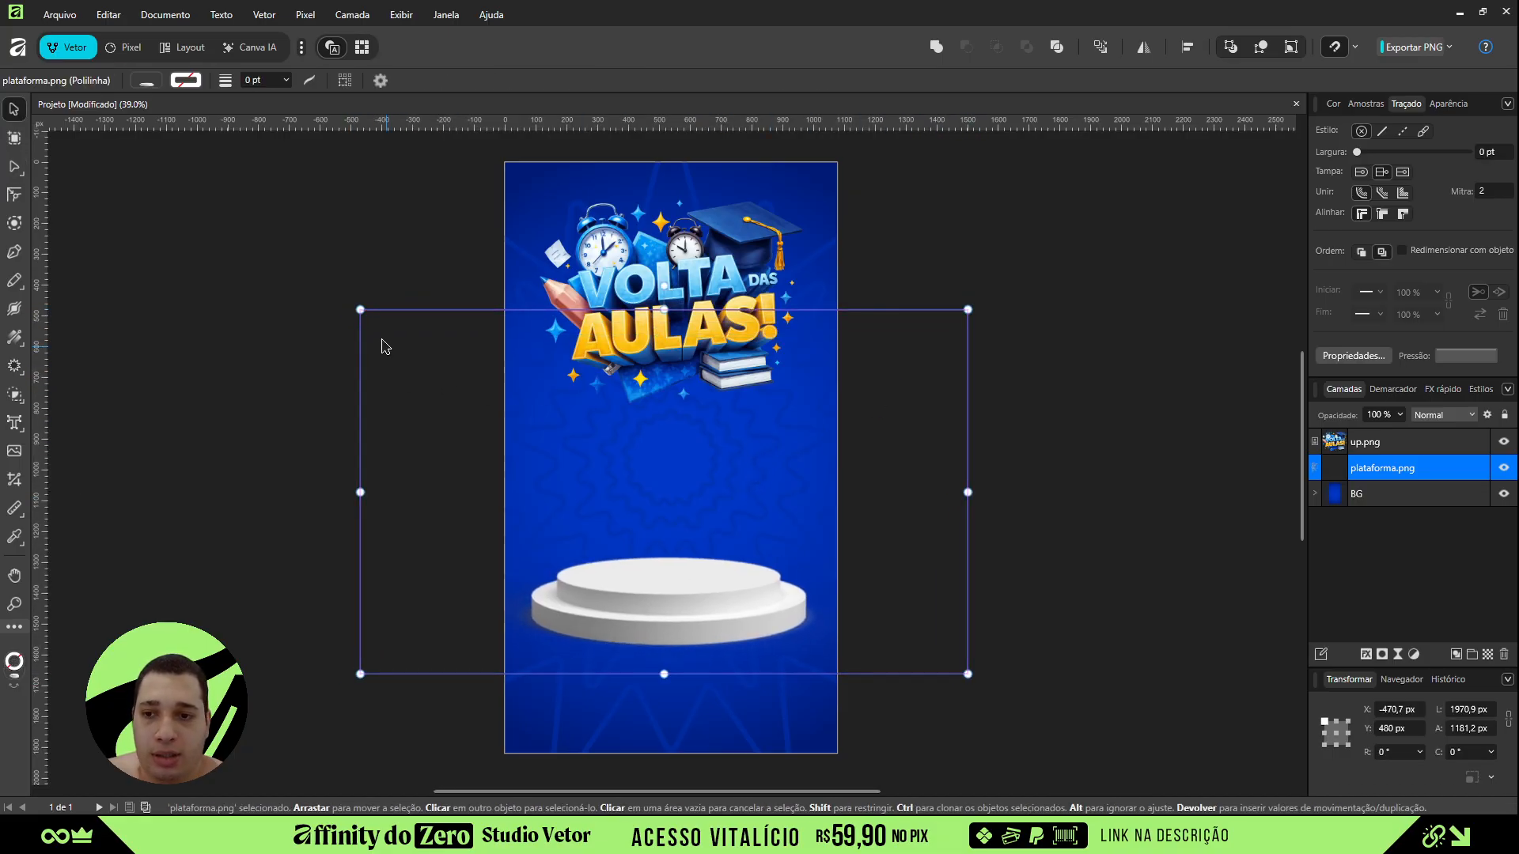
drag(332, 285, 425, 728)
drag(359, 672, 501, 666)
drag(949, 283, 837, 674)
drag(472, 279, 965, 384)
drag(838, 310, 838, 535)
key(v)
click(726, 626)
drag(726, 626, 710, 628)
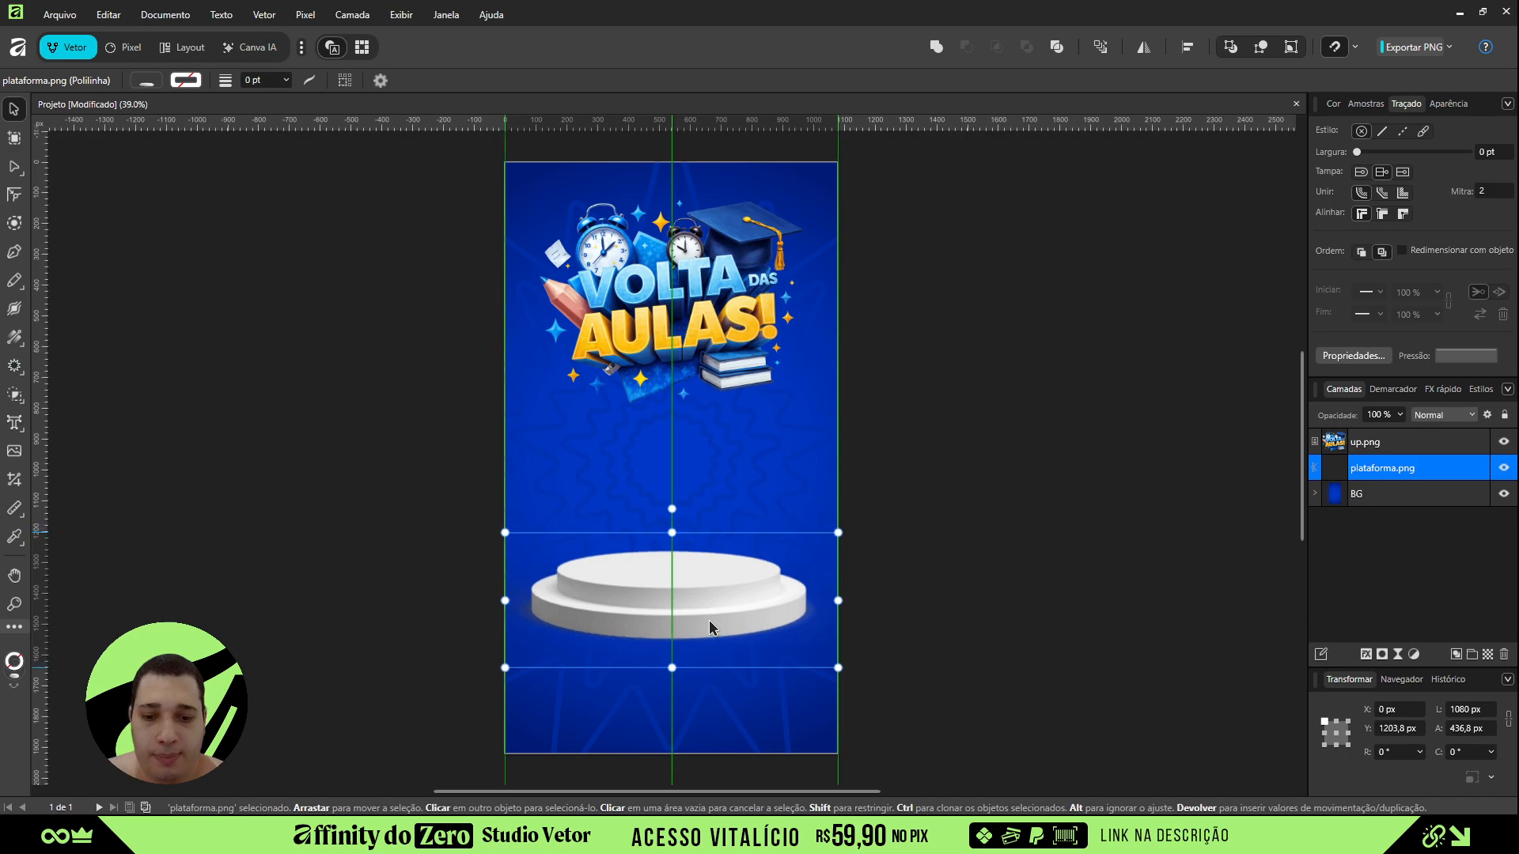
- Draw a rectangle inside the BG group above Formas, covering the page from mid-platform down and extending past its side and lower edges
click(1404, 492)
click(1400, 467)
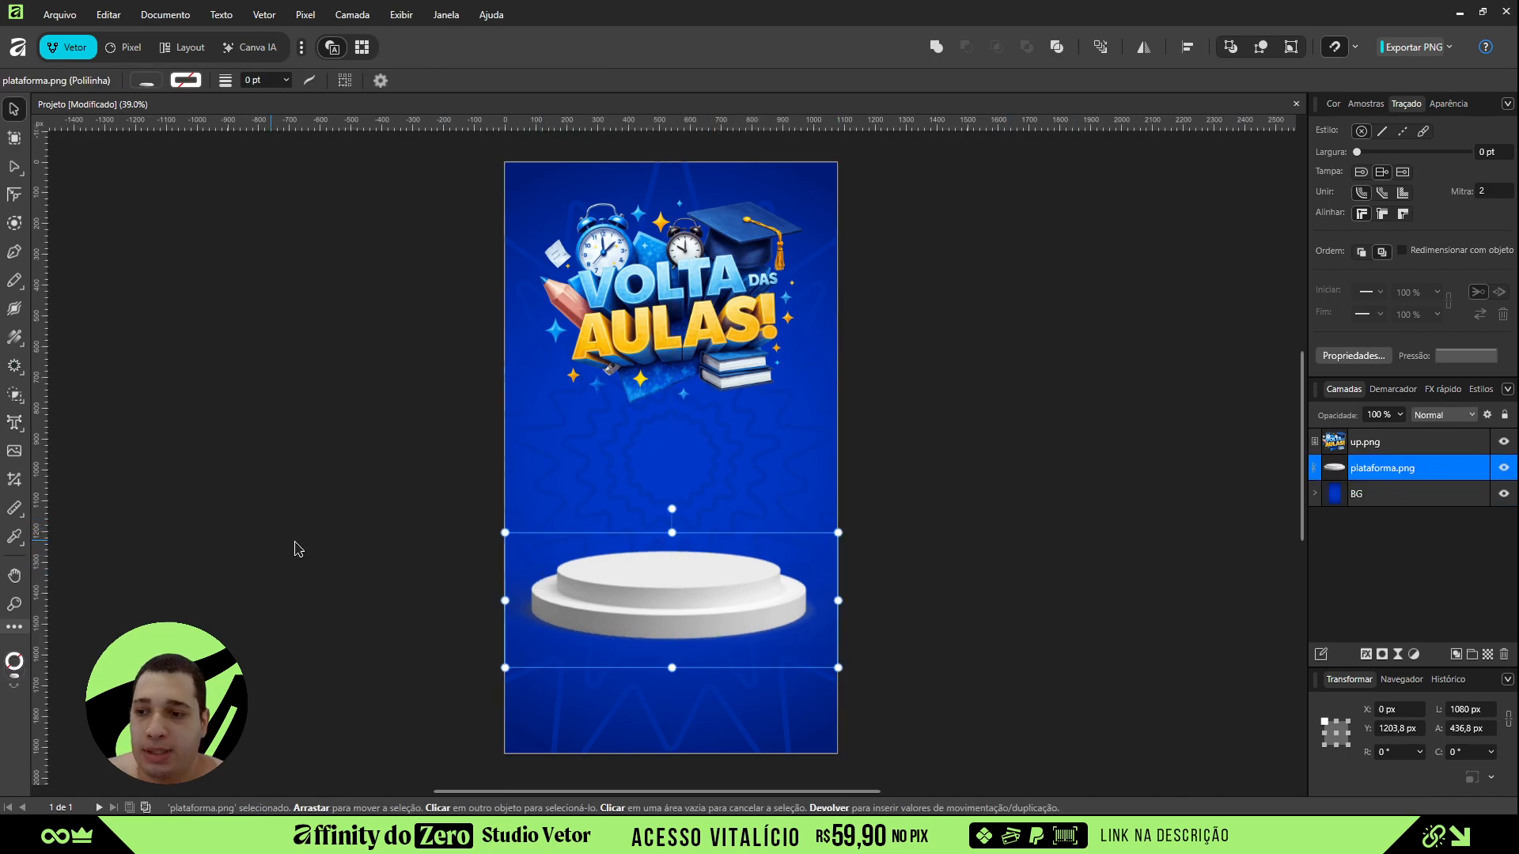
click(1383, 495)
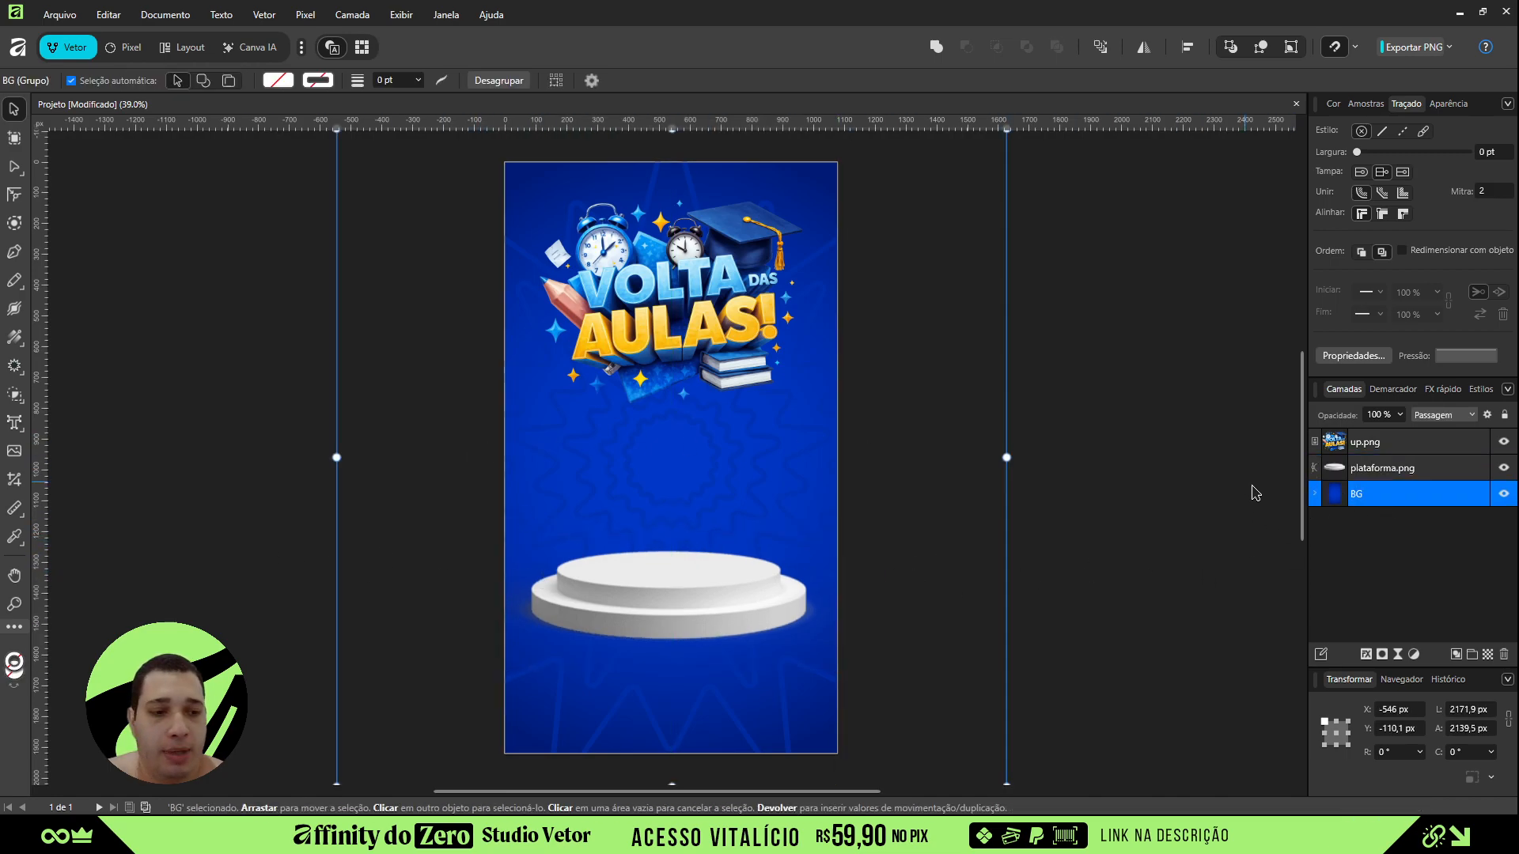
click(1316, 495)
click(820, 564)
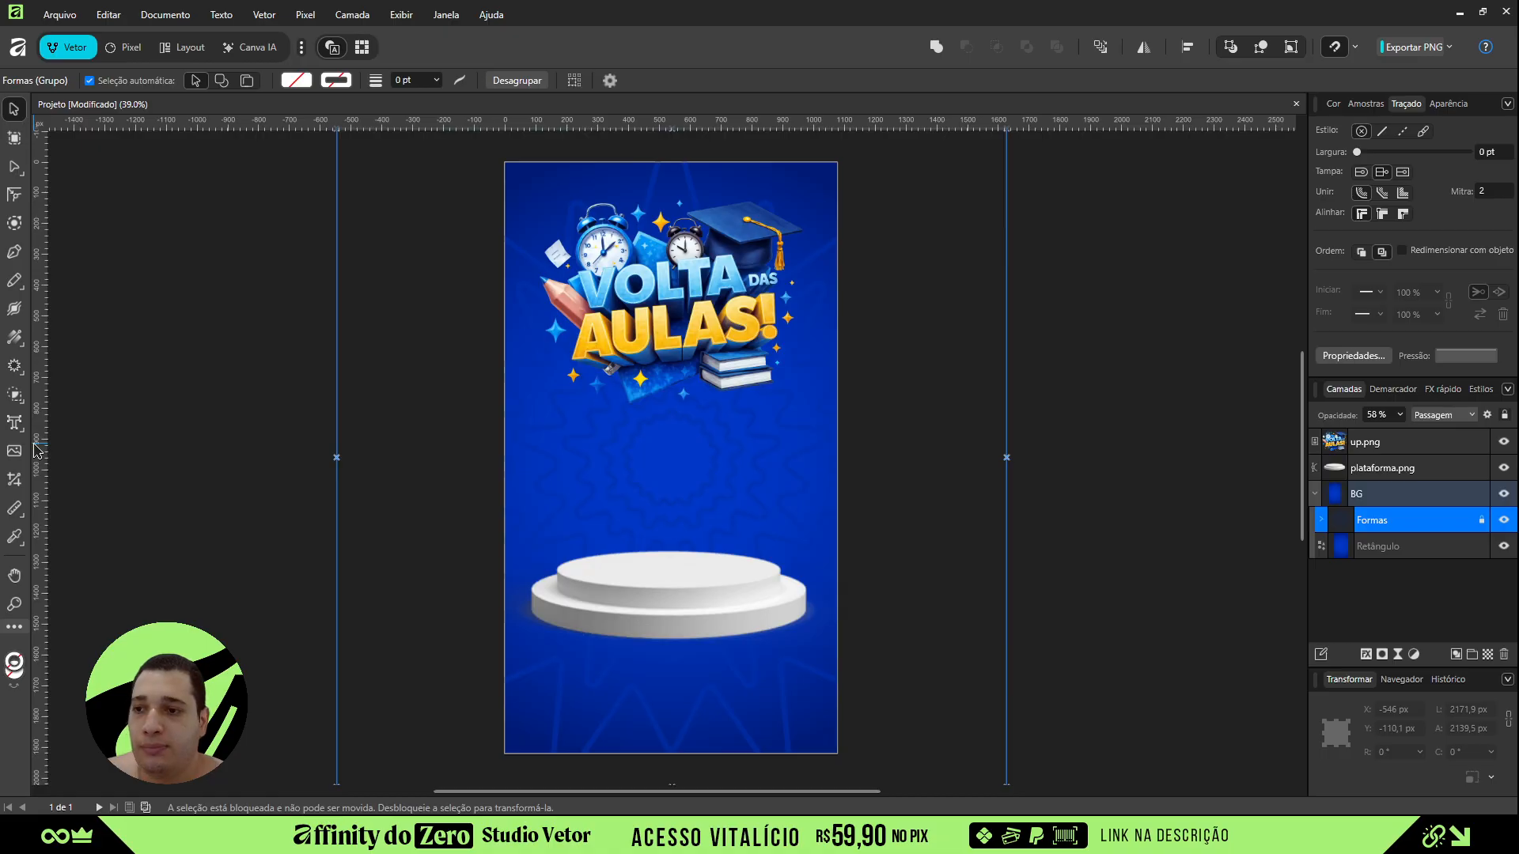
click(125, 49)
click(15, 451)
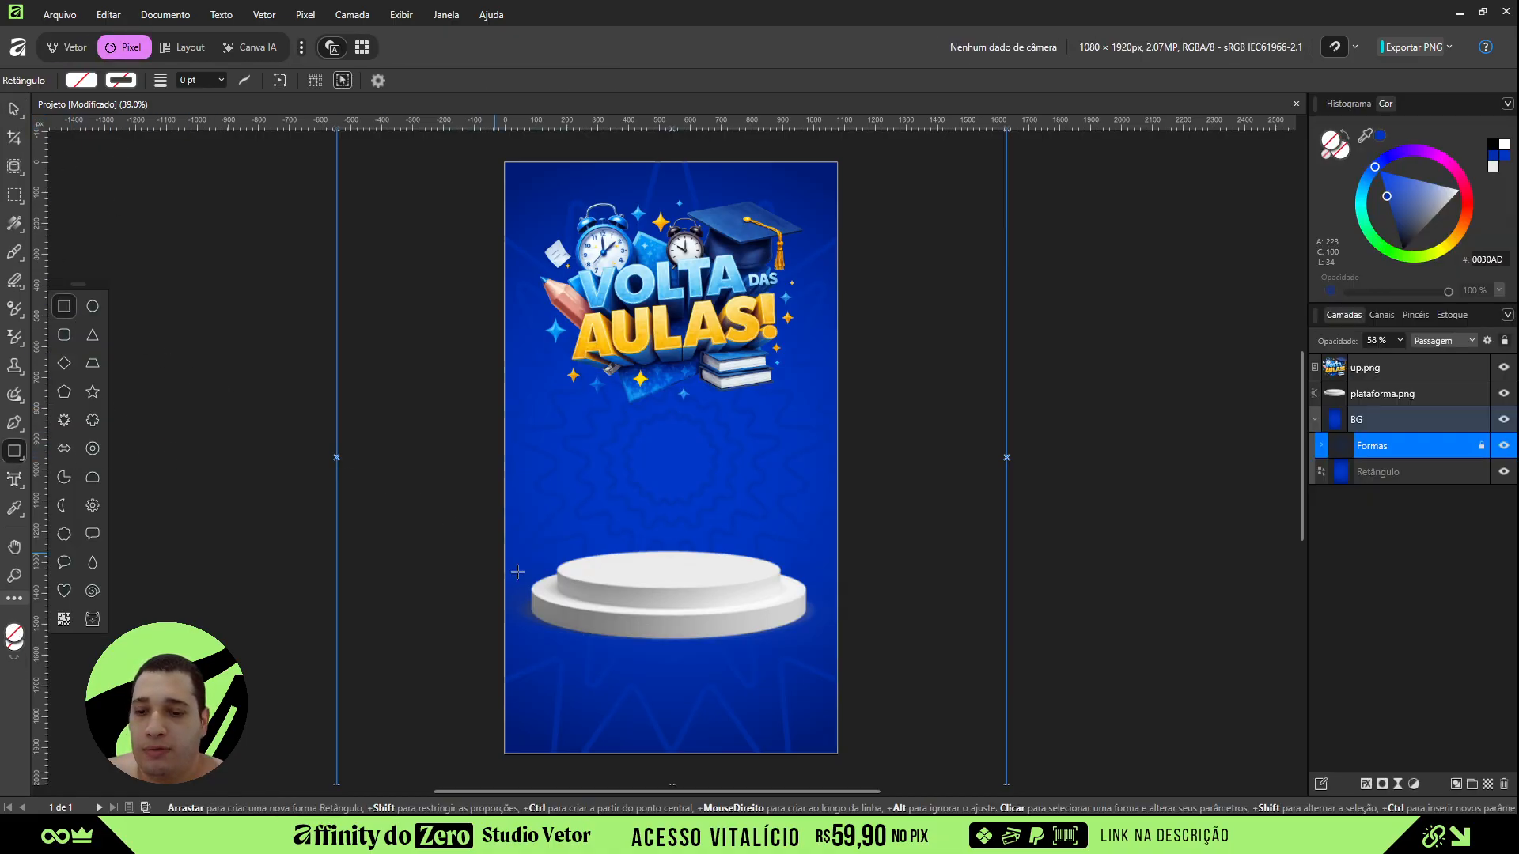
drag(476, 607, 850, 765)
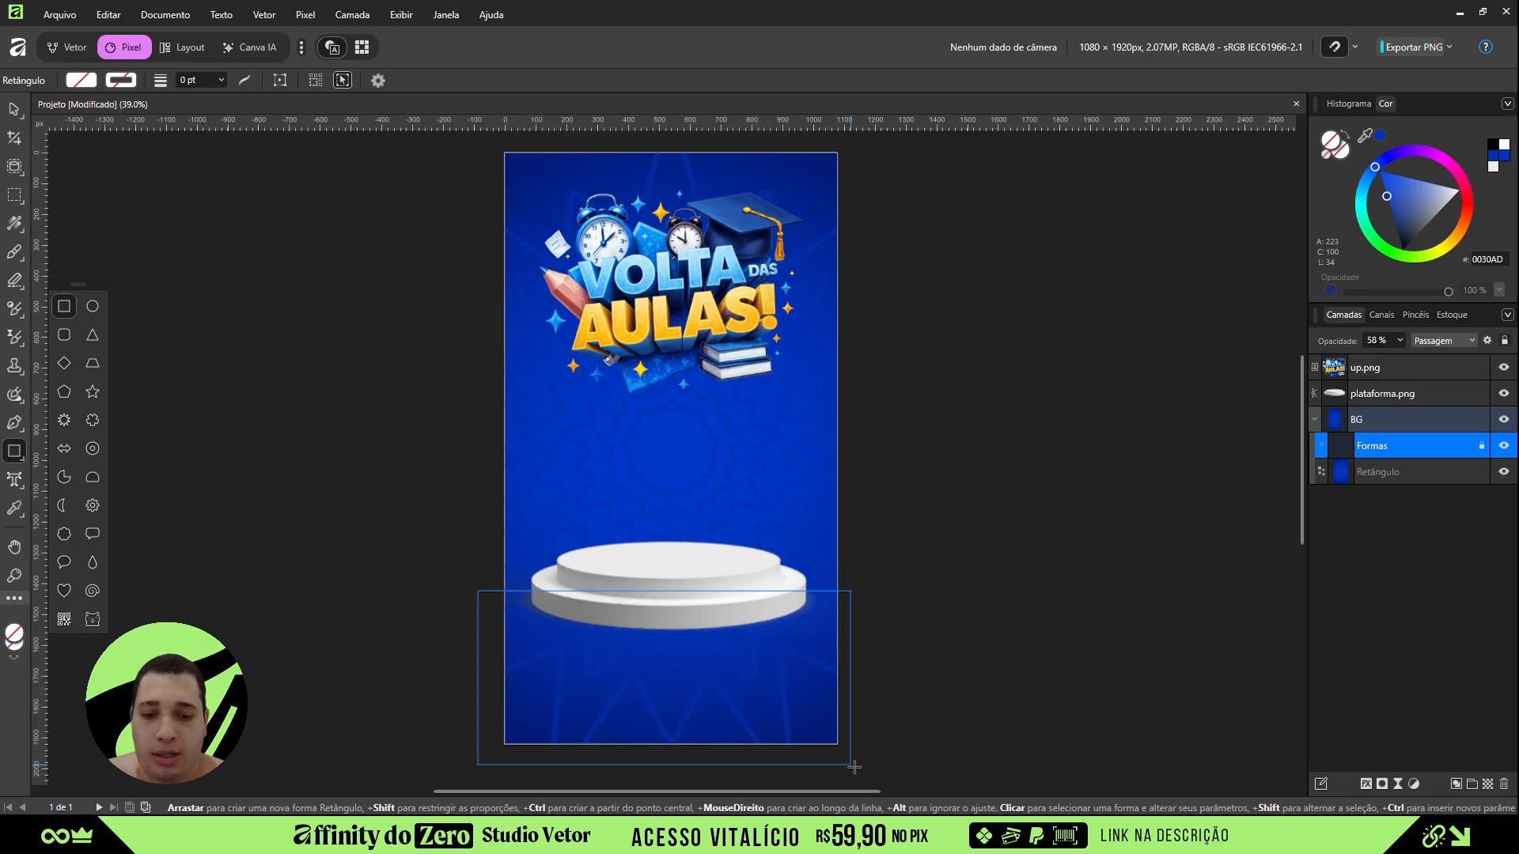
- Fill the lower rectangle with yellow #DCCA01 and give it an outline in #E4D200
double_click(1336, 146)
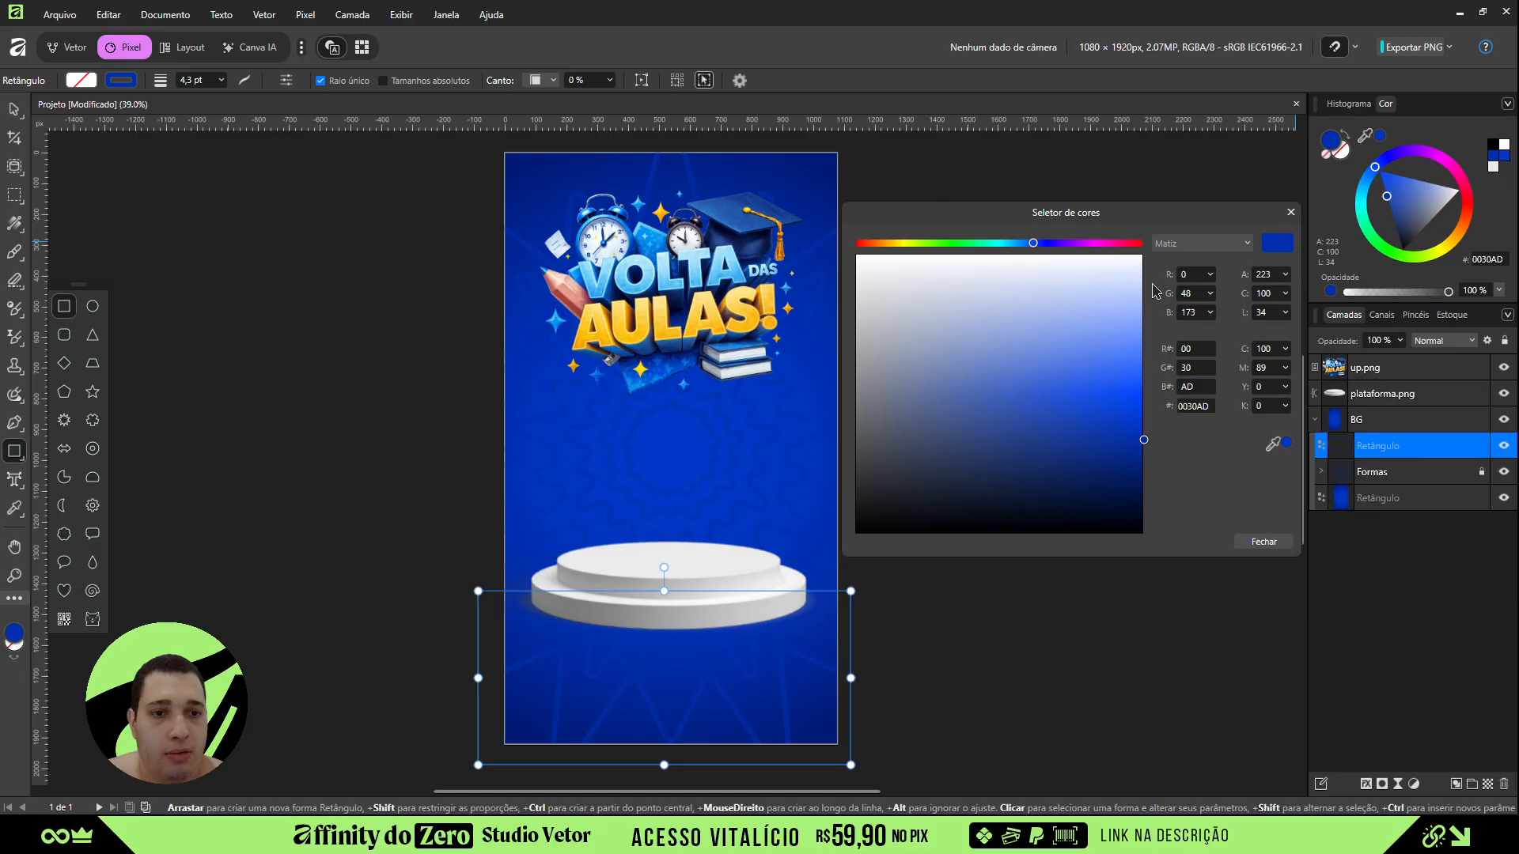
mouse_move(956, 250)
mouse_down()
mouse_move(879, 244)
mouse_move(902, 244)
mouse_up()
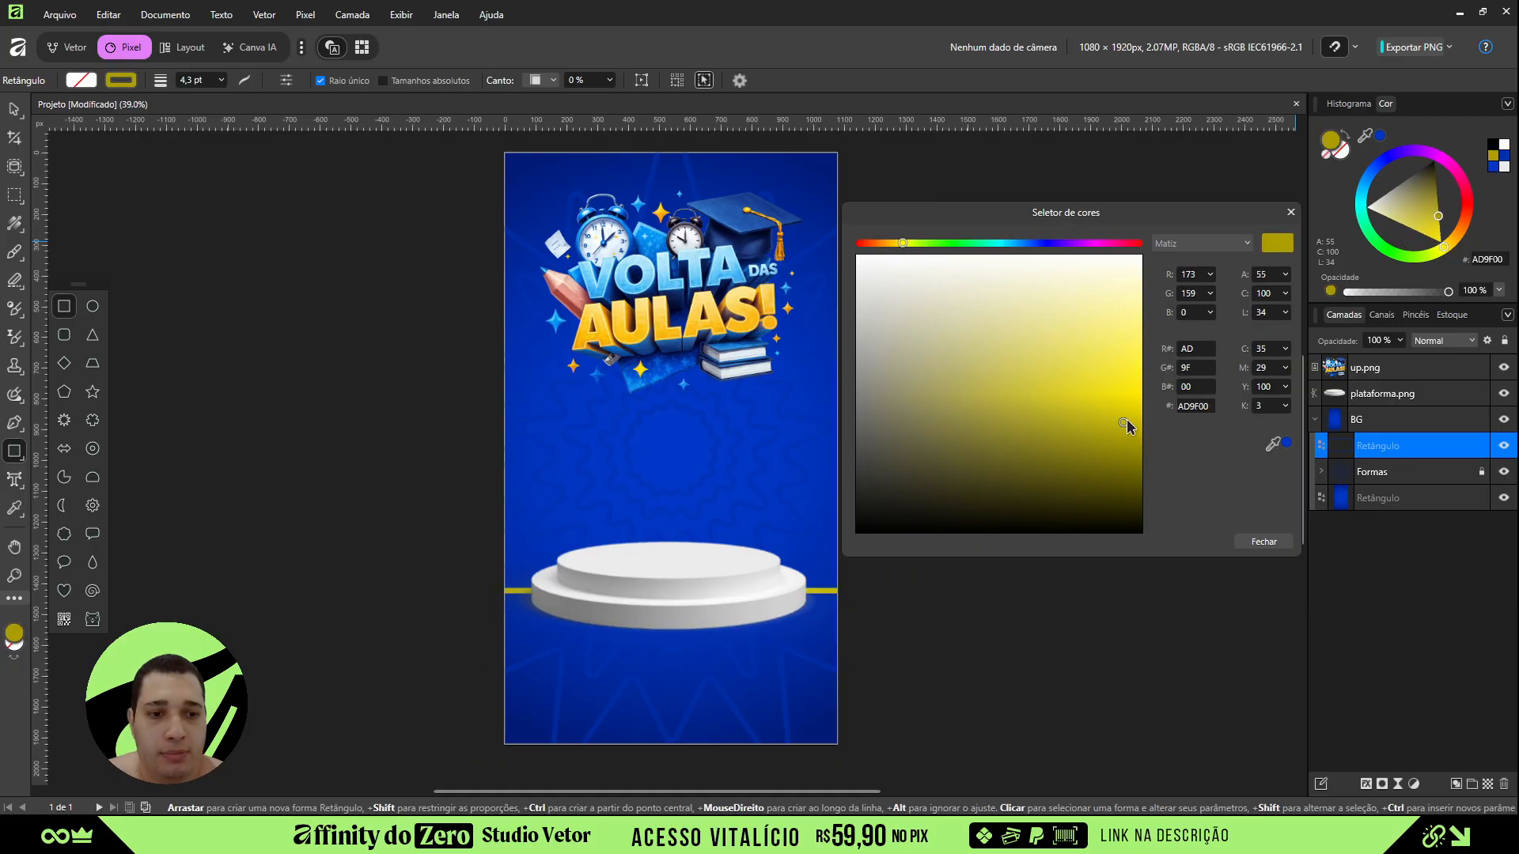
drag(1126, 420, 1141, 416)
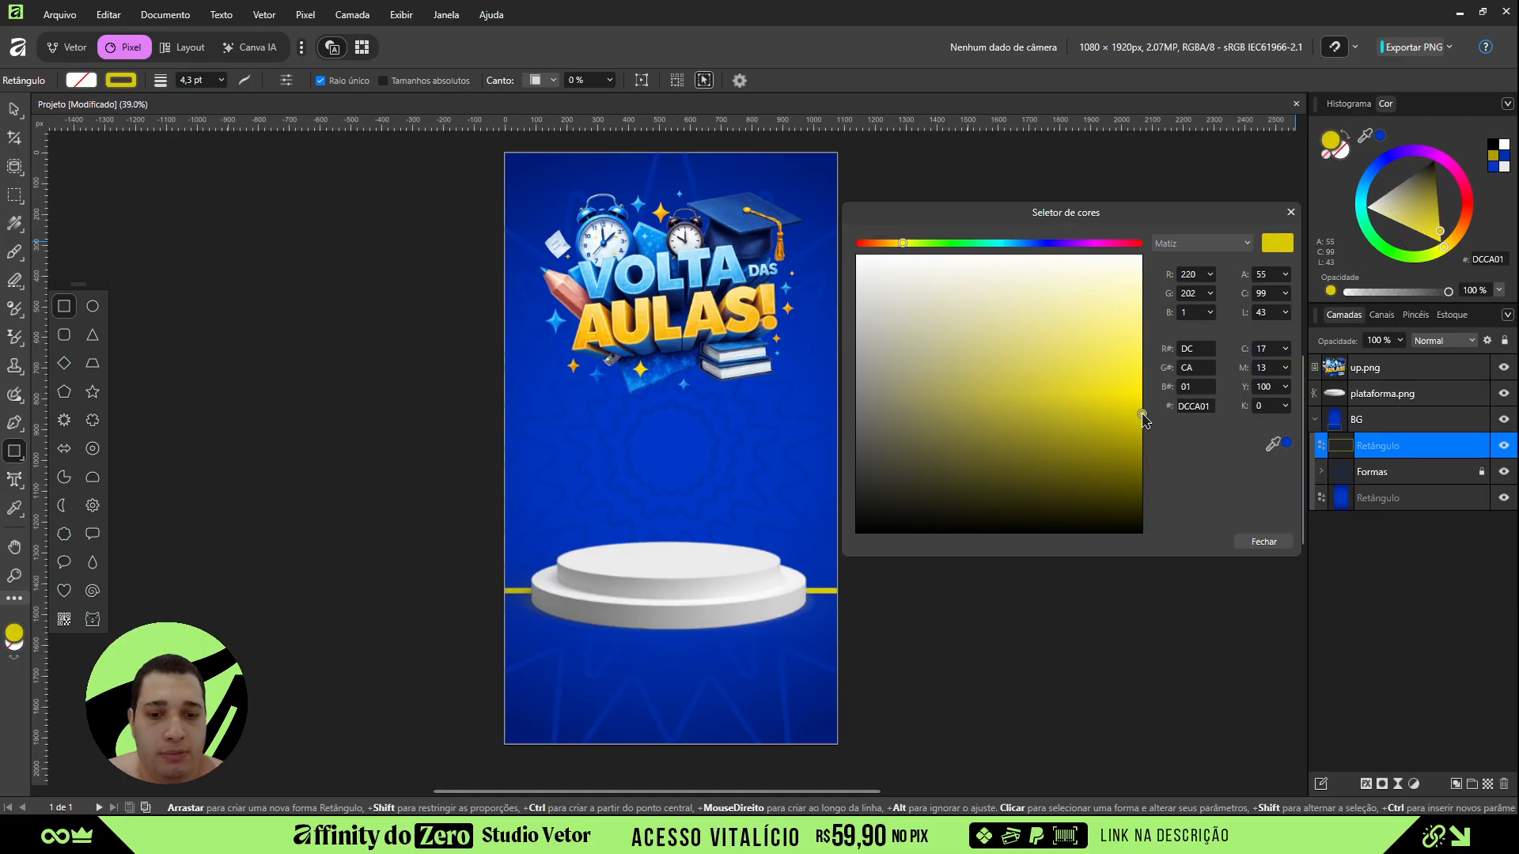
click(1348, 139)
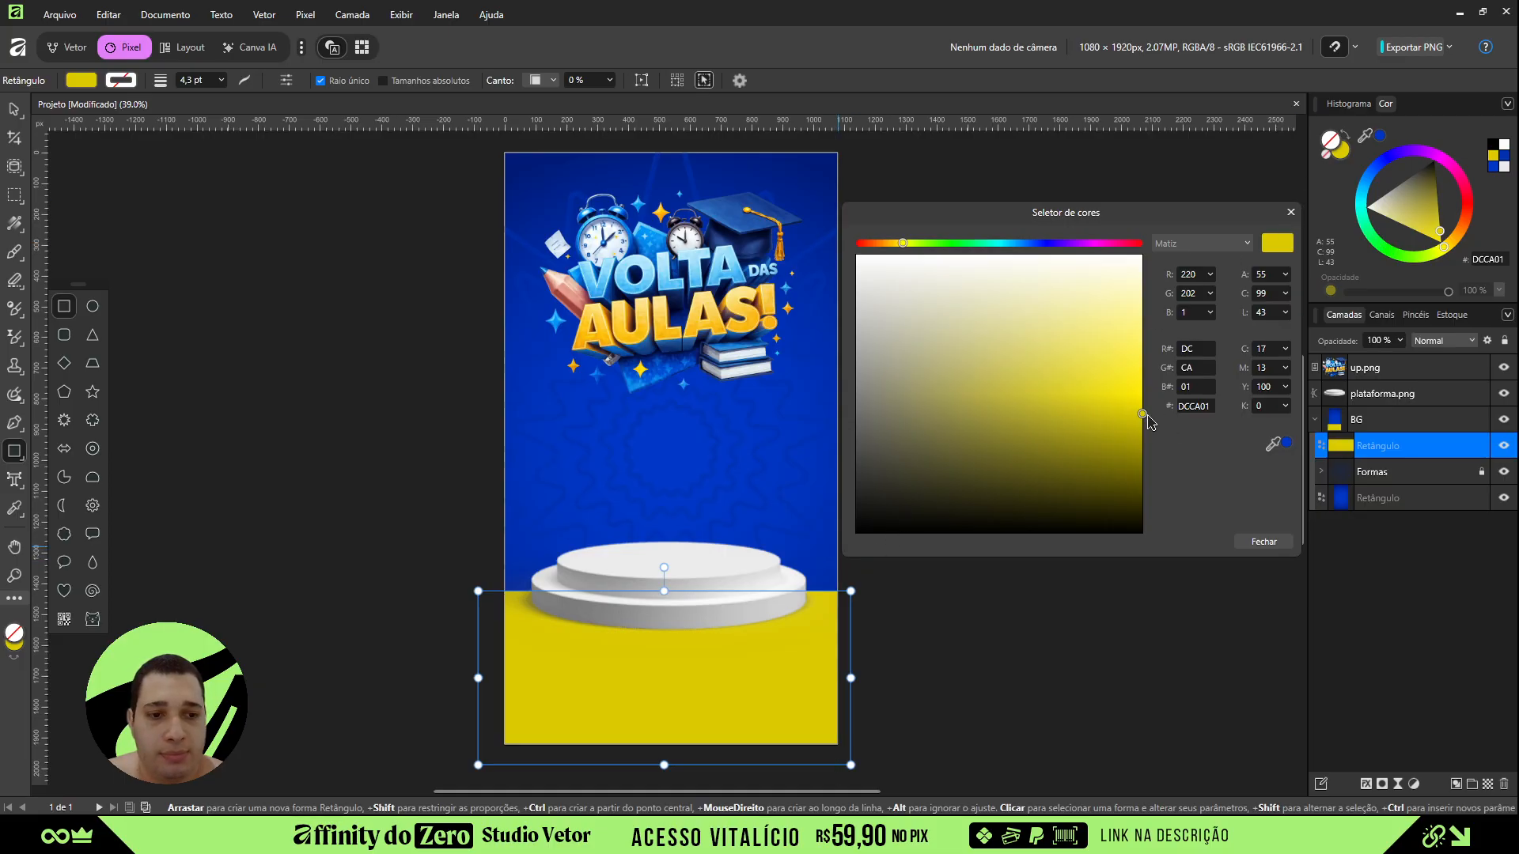
drag(1149, 417, 1145, 409)
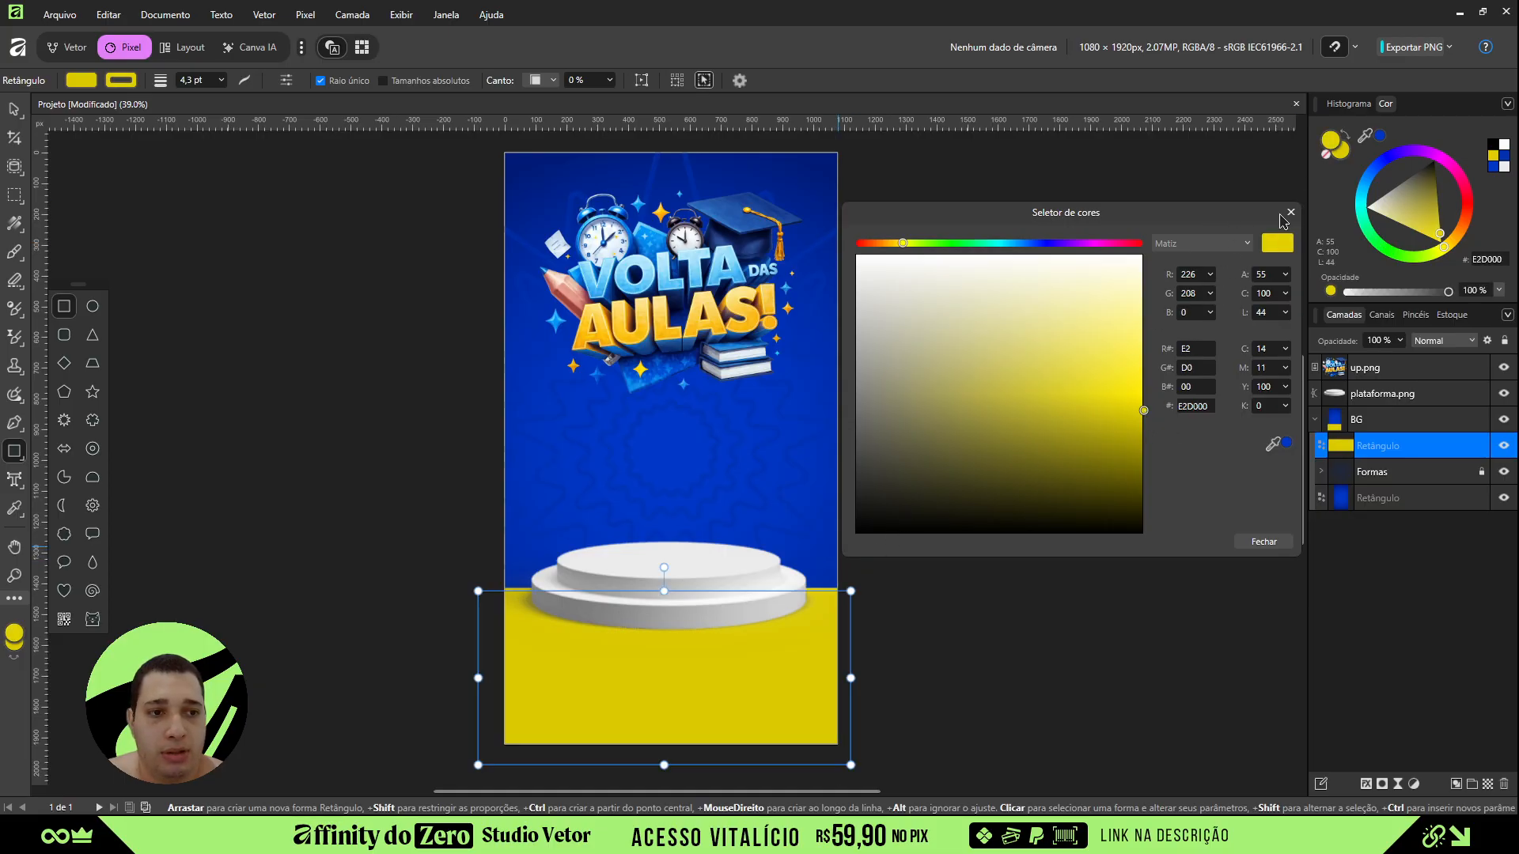
drag(1196, 221, 1199, 215)
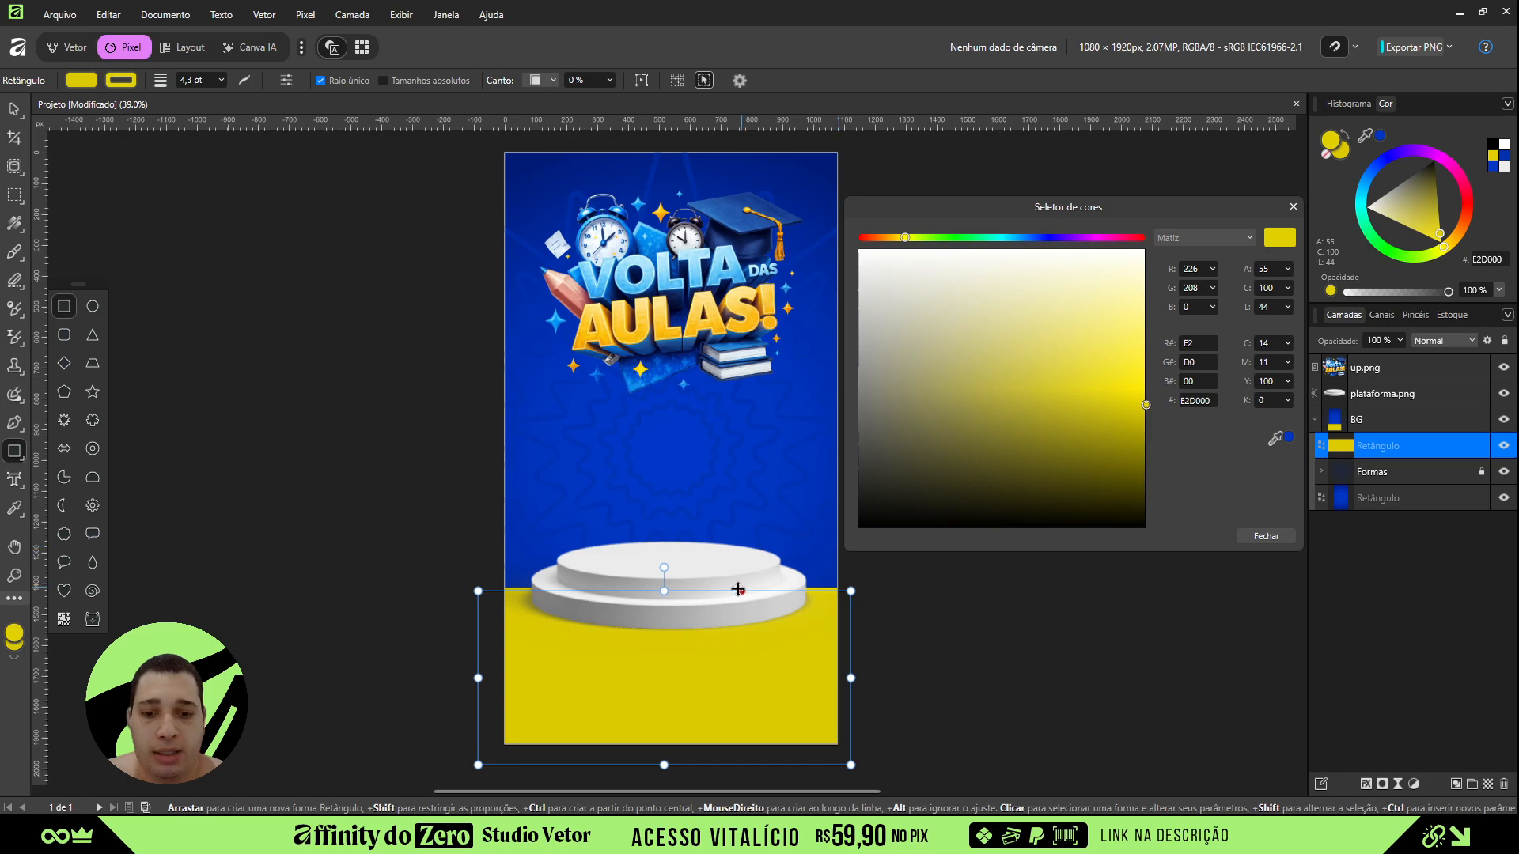
click(1146, 406)
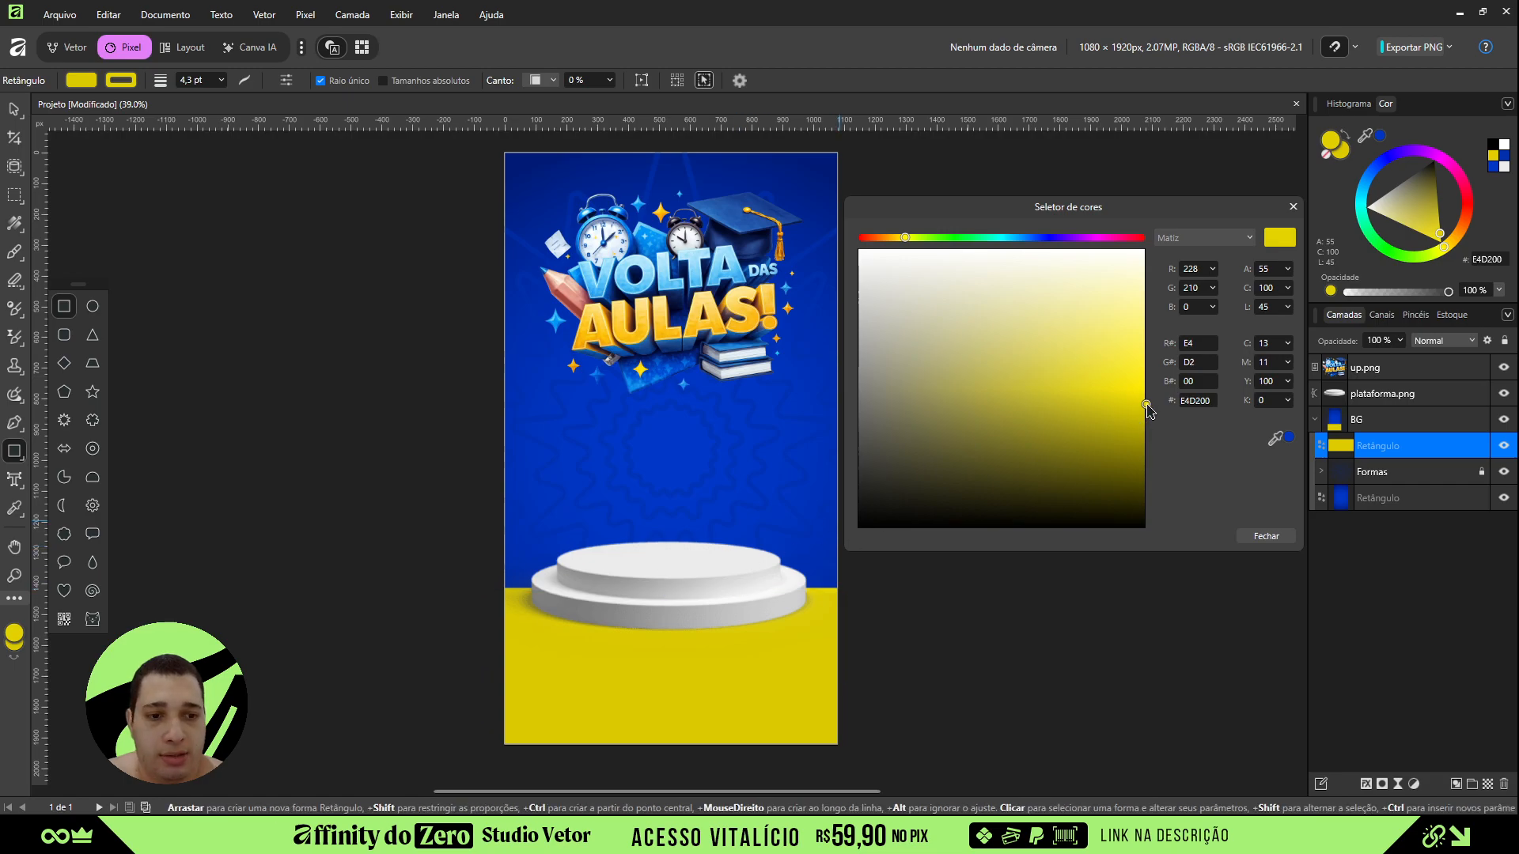
- Sample the golden yellow from the AULAS! lettering and adjust the color to #FECB3C
click(1289, 438)
click(712, 314)
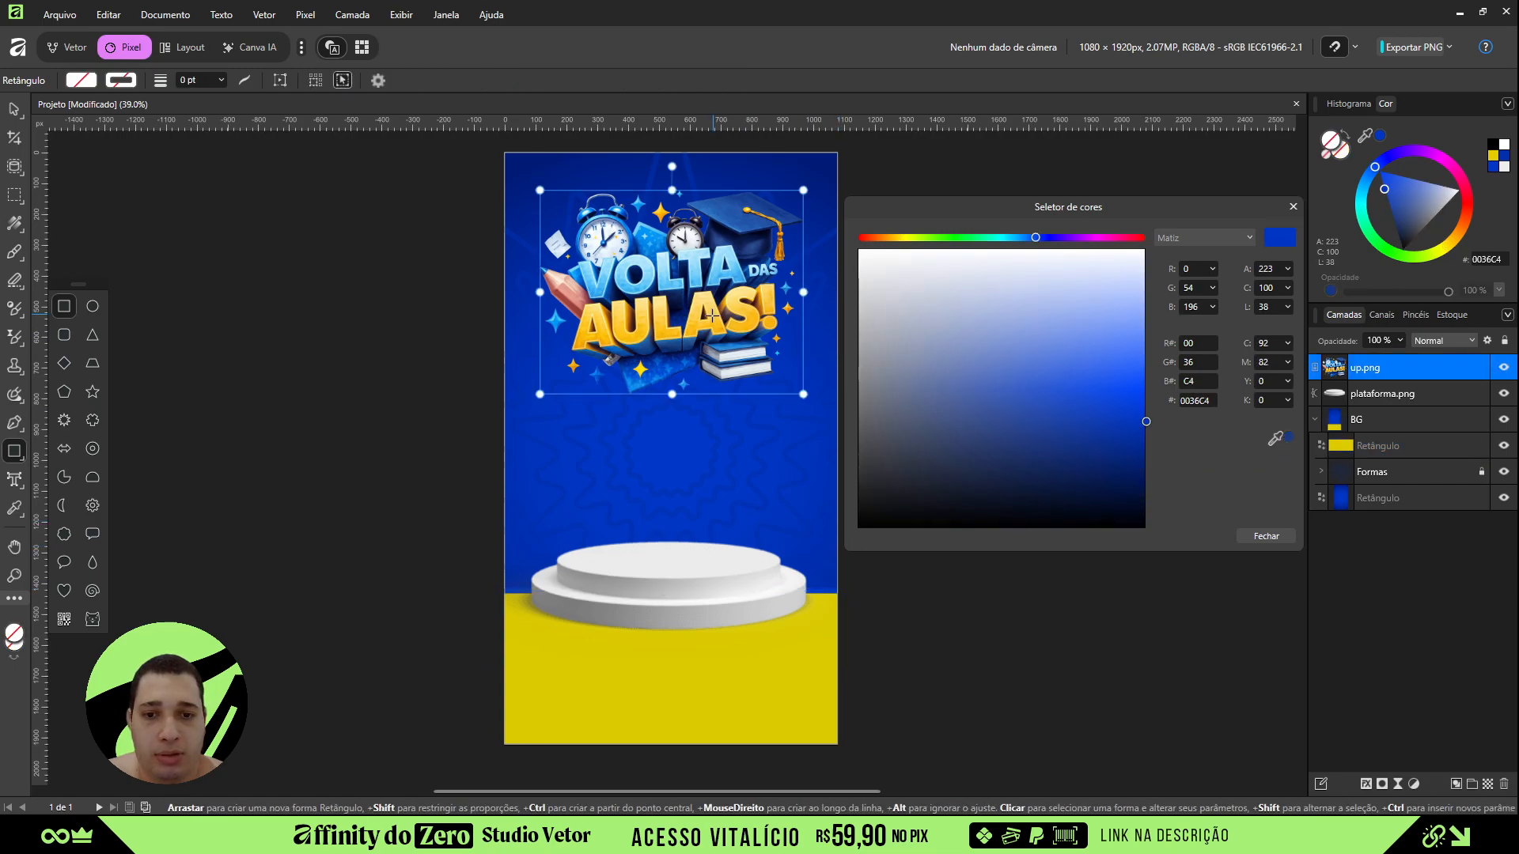
mouse_move(1283, 441)
mouse_down()
mouse_move(1068, 440)
mouse_move(696, 320)
mouse_move(713, 321)
mouse_up()
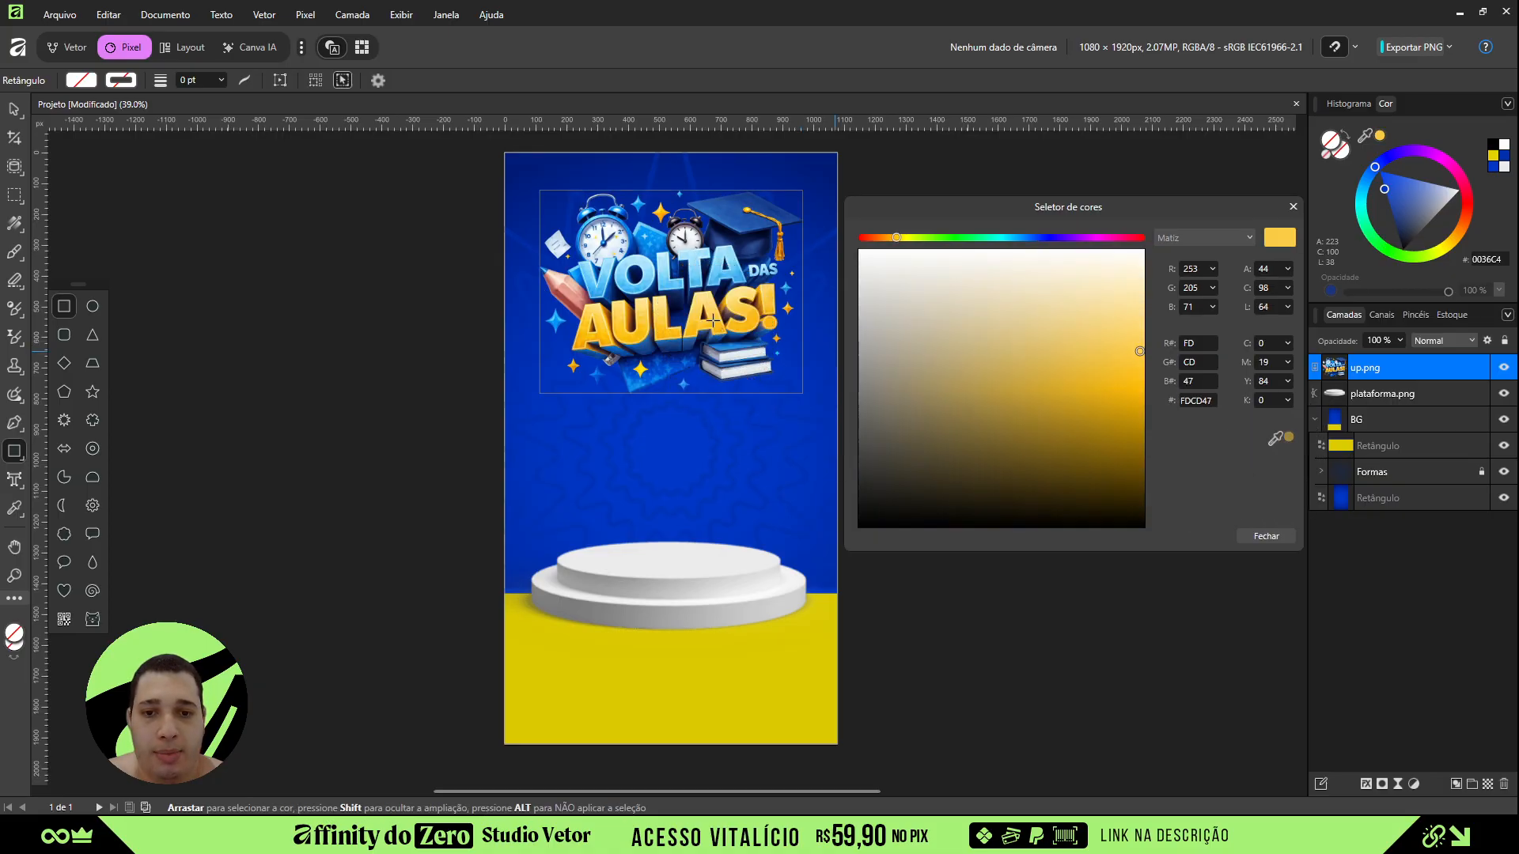
drag(1136, 358, 1143, 356)
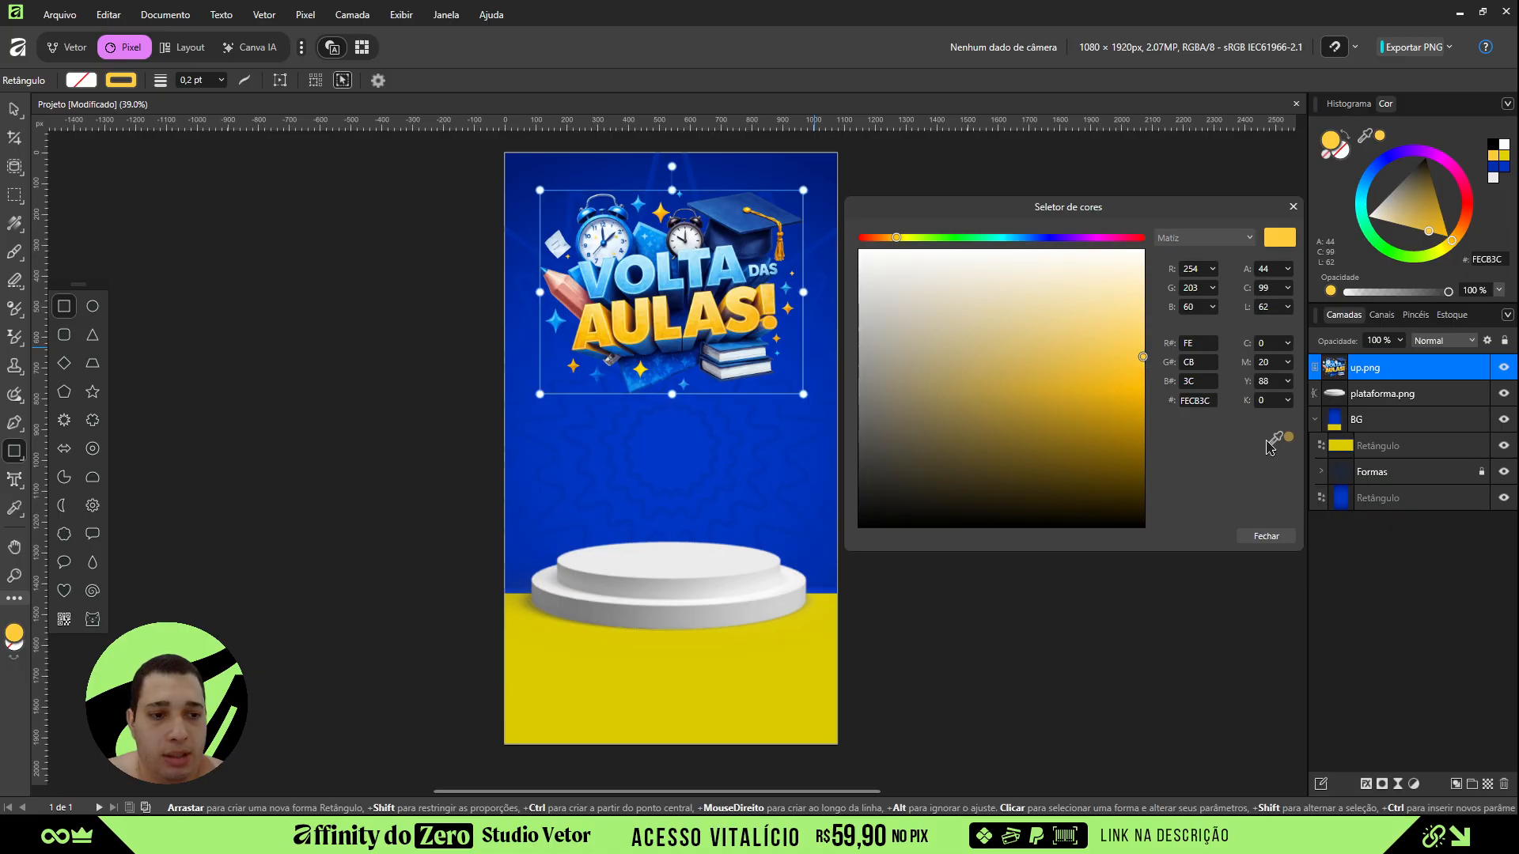
- Set the lower rectangle's fill to #FECB3C and remove its outline
click(1419, 448)
double_click(1202, 404)
text(FECB3C)
key(Return)
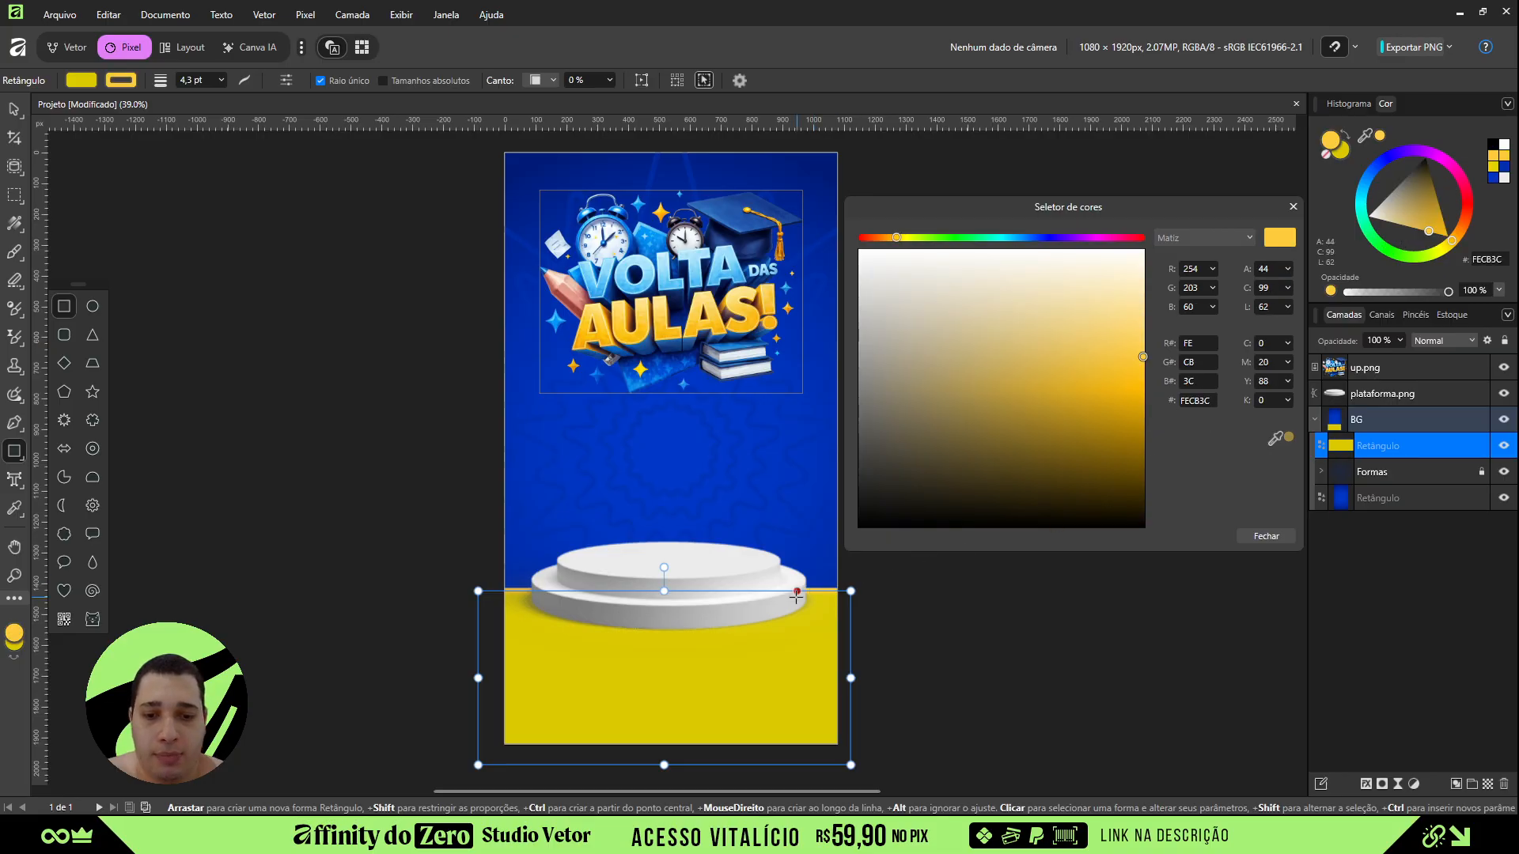
click(1343, 145)
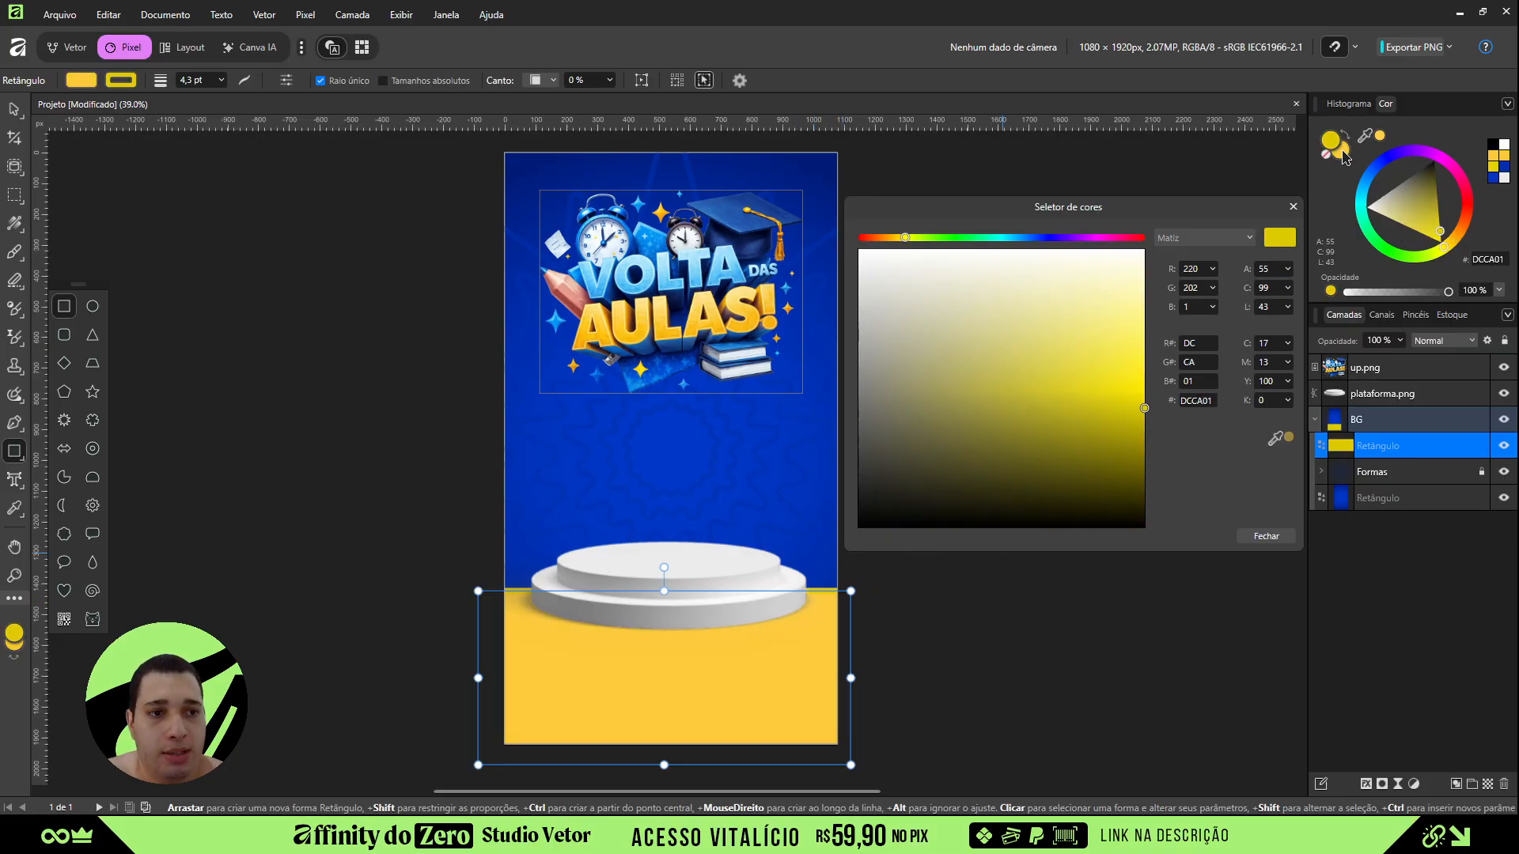
click(1326, 155)
click(1342, 151)
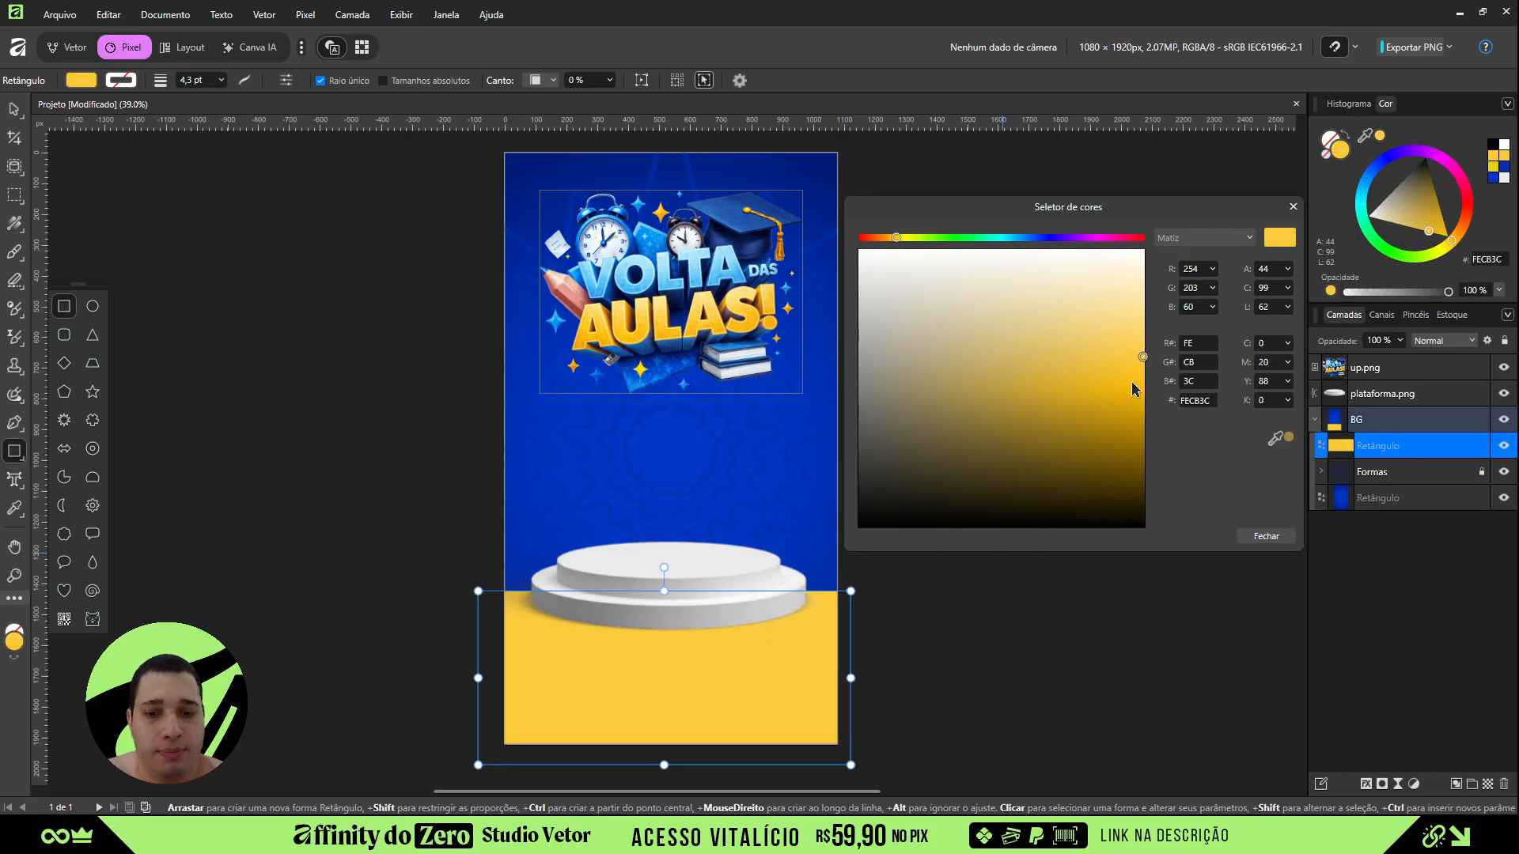
- Enlarge the platform image around its center until its frame extends slightly past both page sides, and close the color picker
key(v)
click(663, 595)
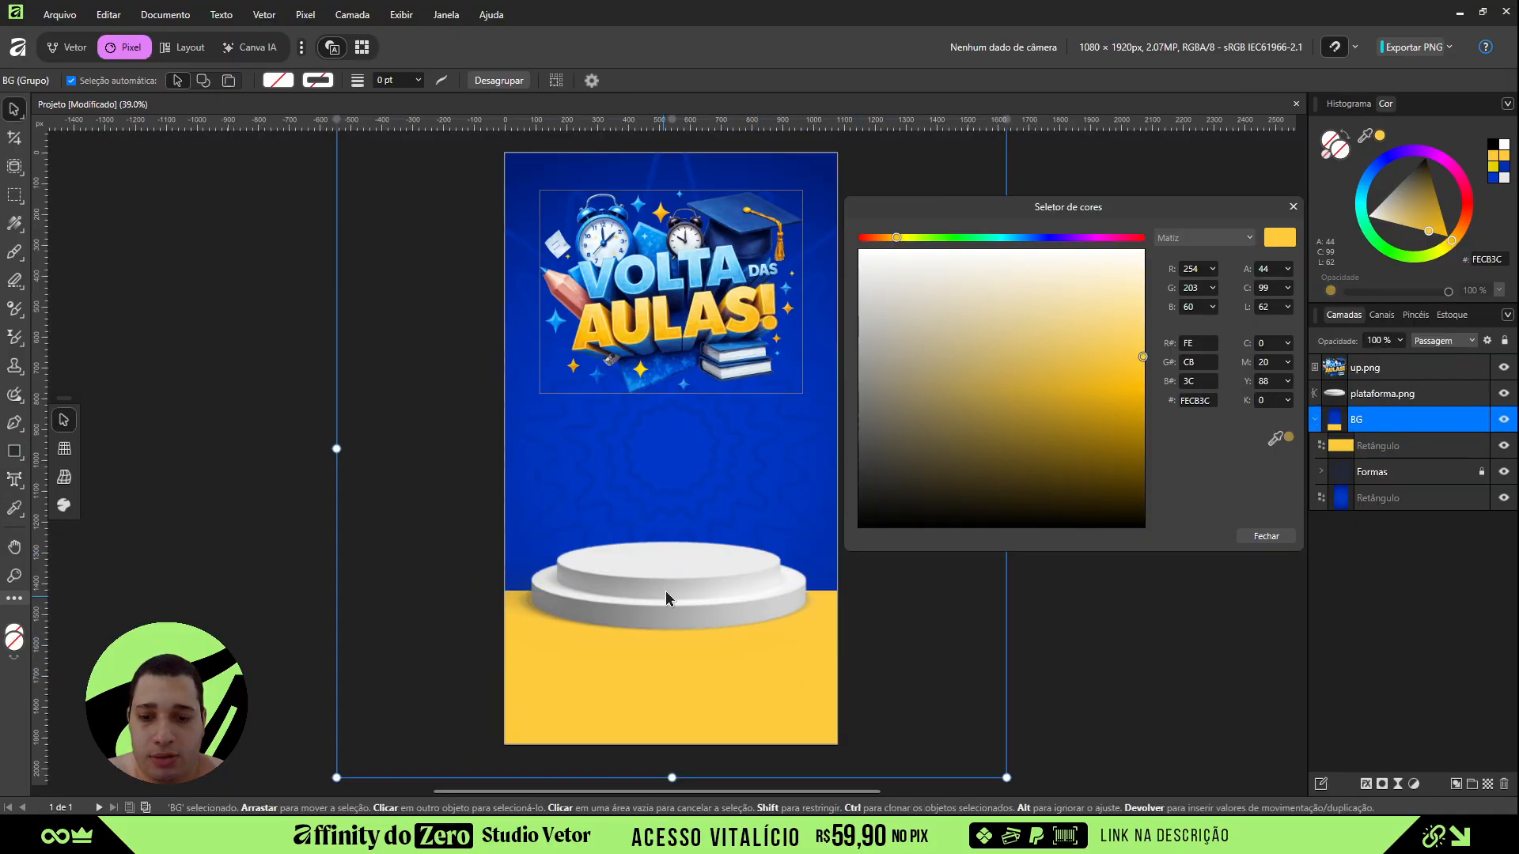
click(1347, 450)
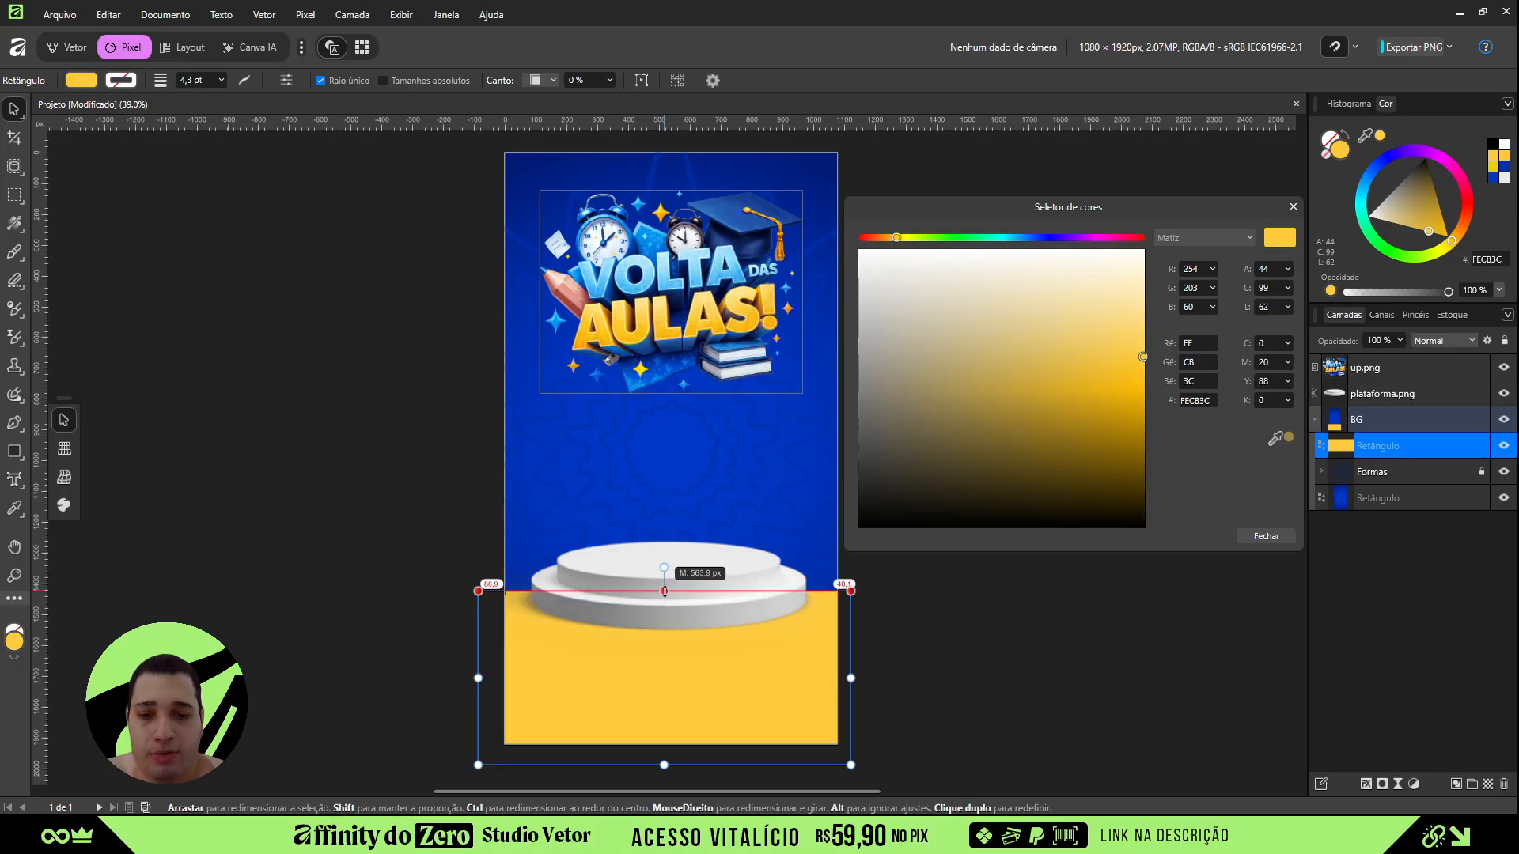
click(879, 657)
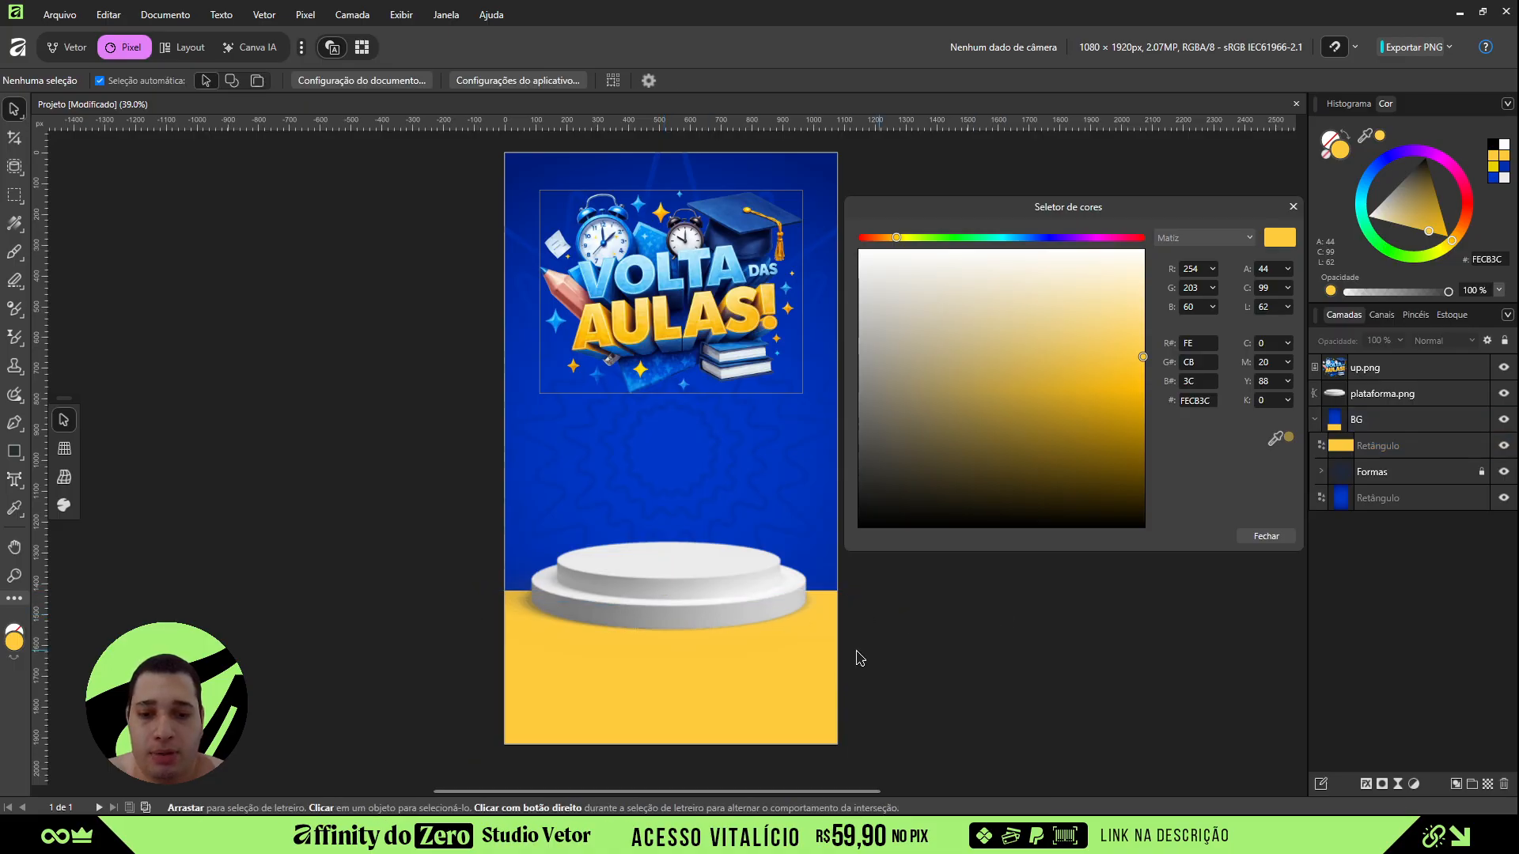
click(708, 580)
drag(838, 524, 854, 514)
drag(1094, 208, 328, 152)
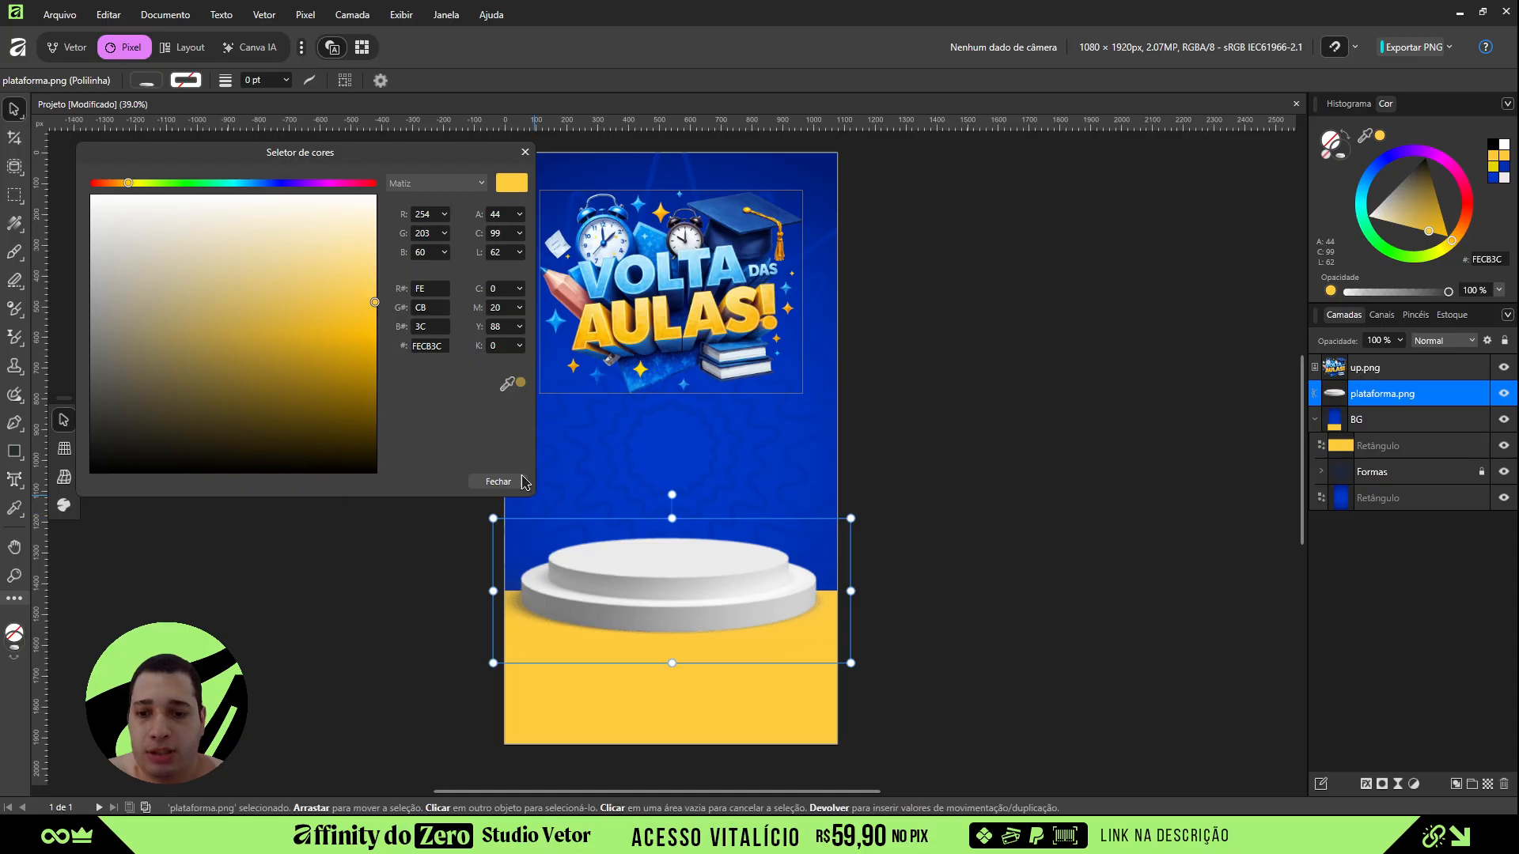
click(524, 152)
click(963, 489)
click(748, 605)
drag(718, 567, 718, 575)
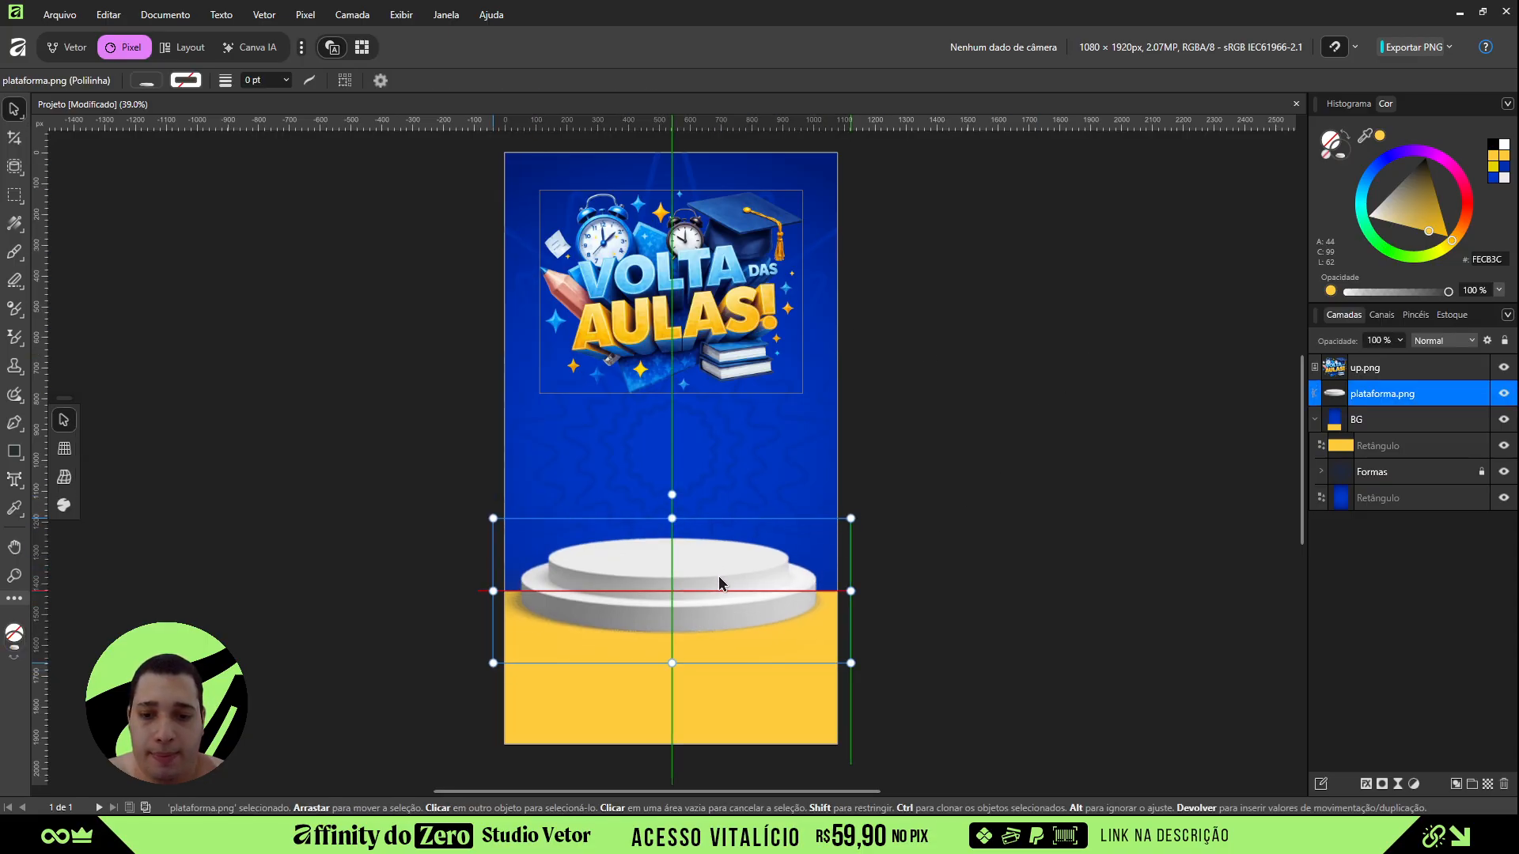
- Remove the golden outline from the up.png title image
click(839, 415)
click(723, 297)
click(941, 389)
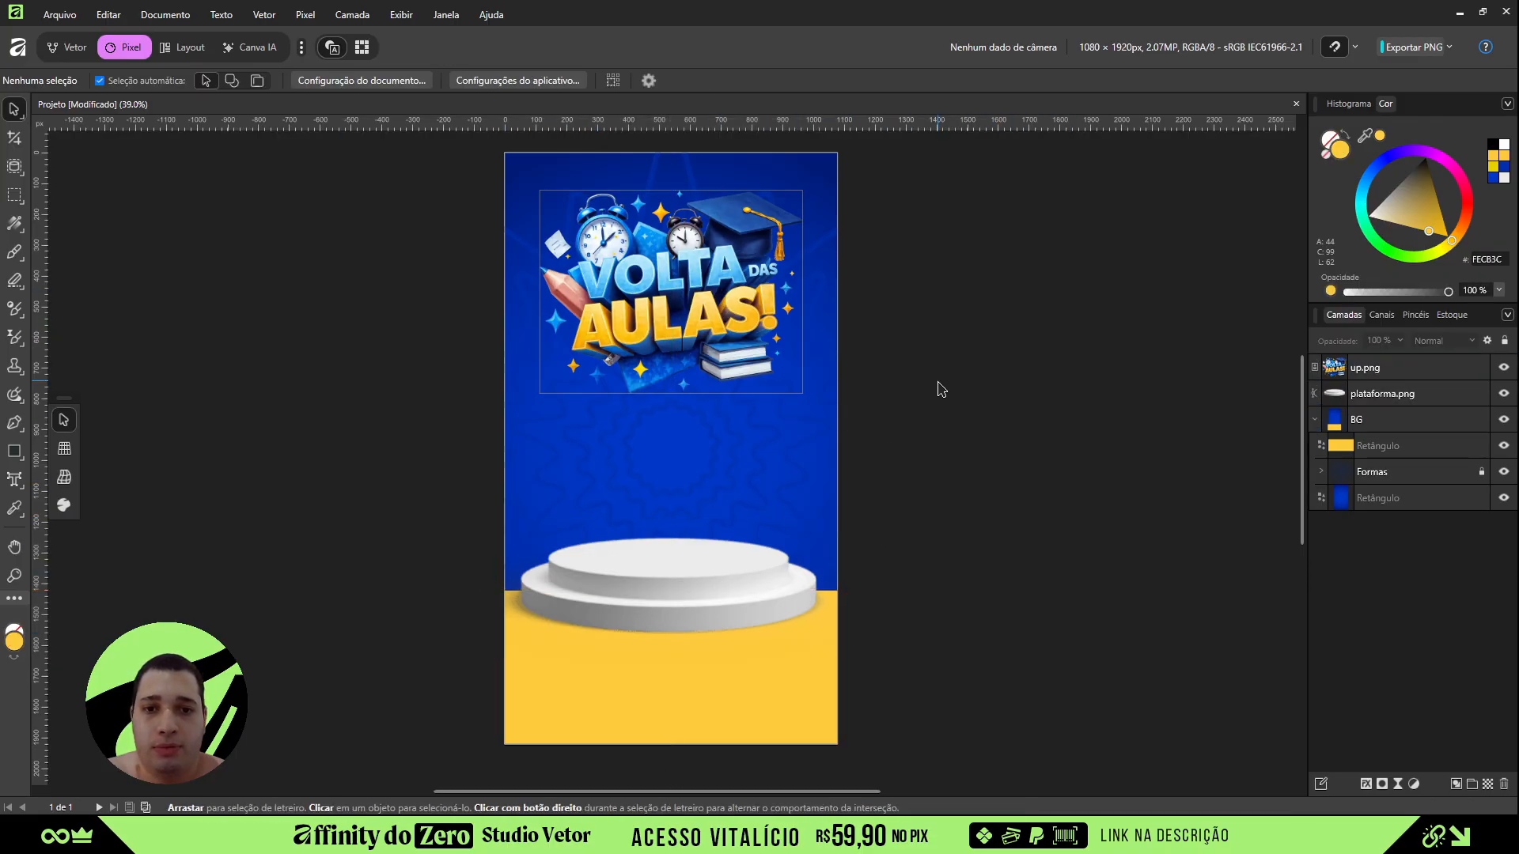
click(1345, 375)
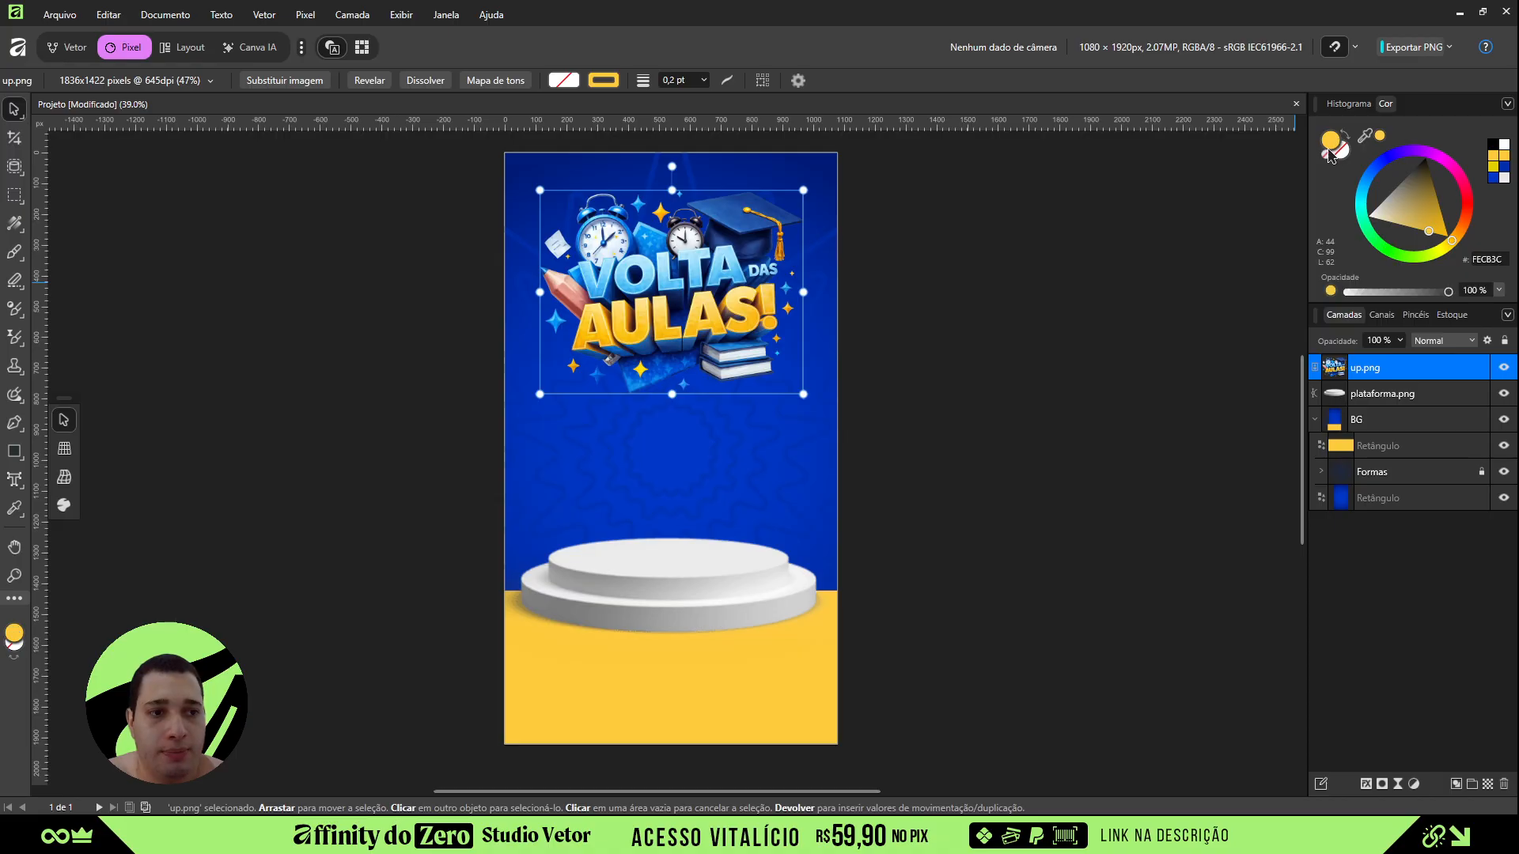
click(966, 348)
key(ctrl+z)
click(945, 361)
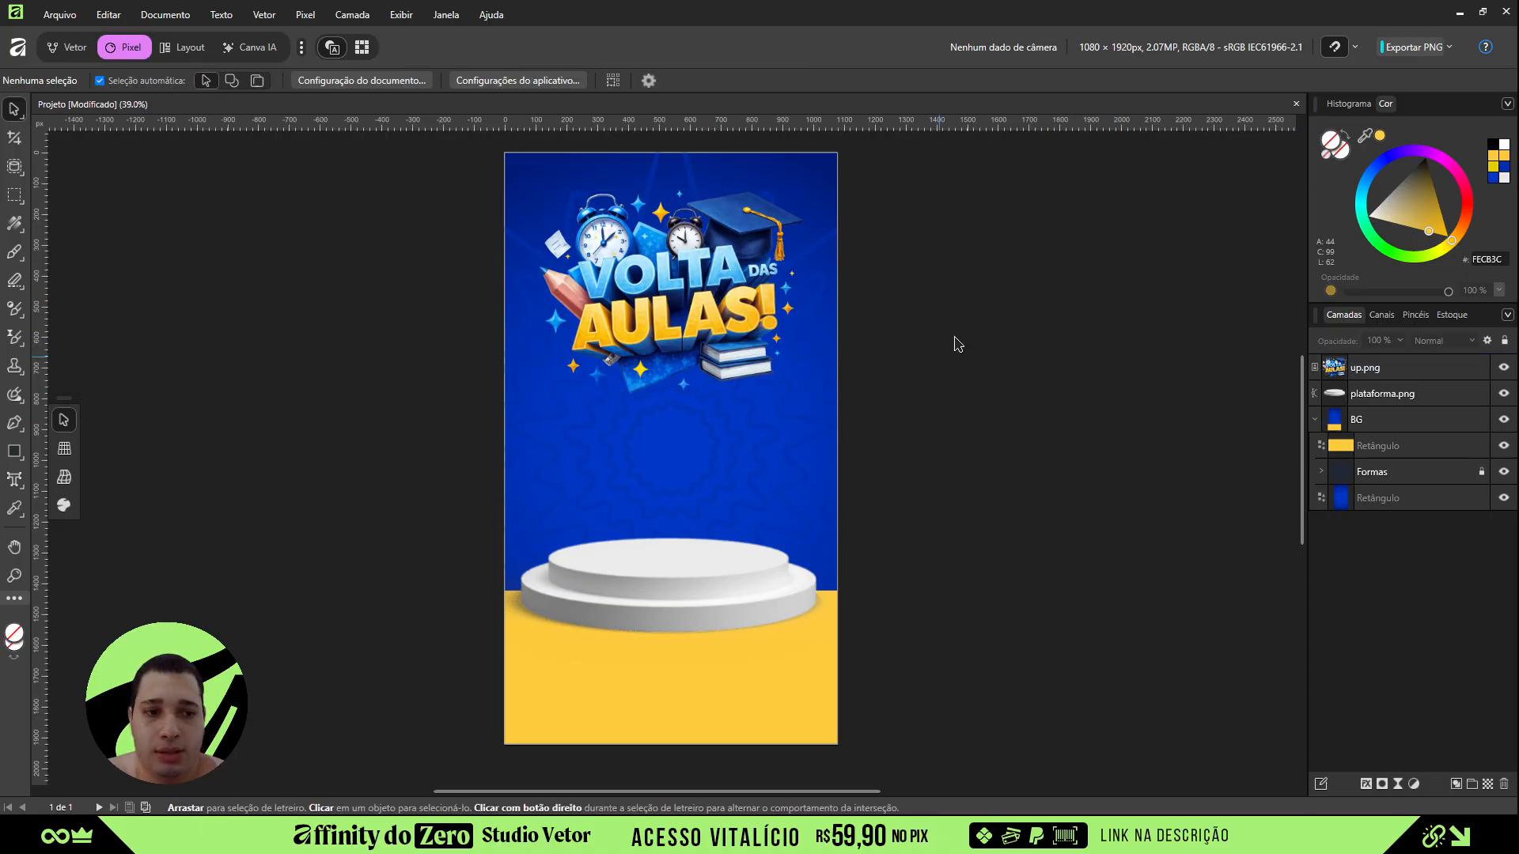
- Put the up.png title image in its own group named SELO and collapse the BG group
click(1407, 374)
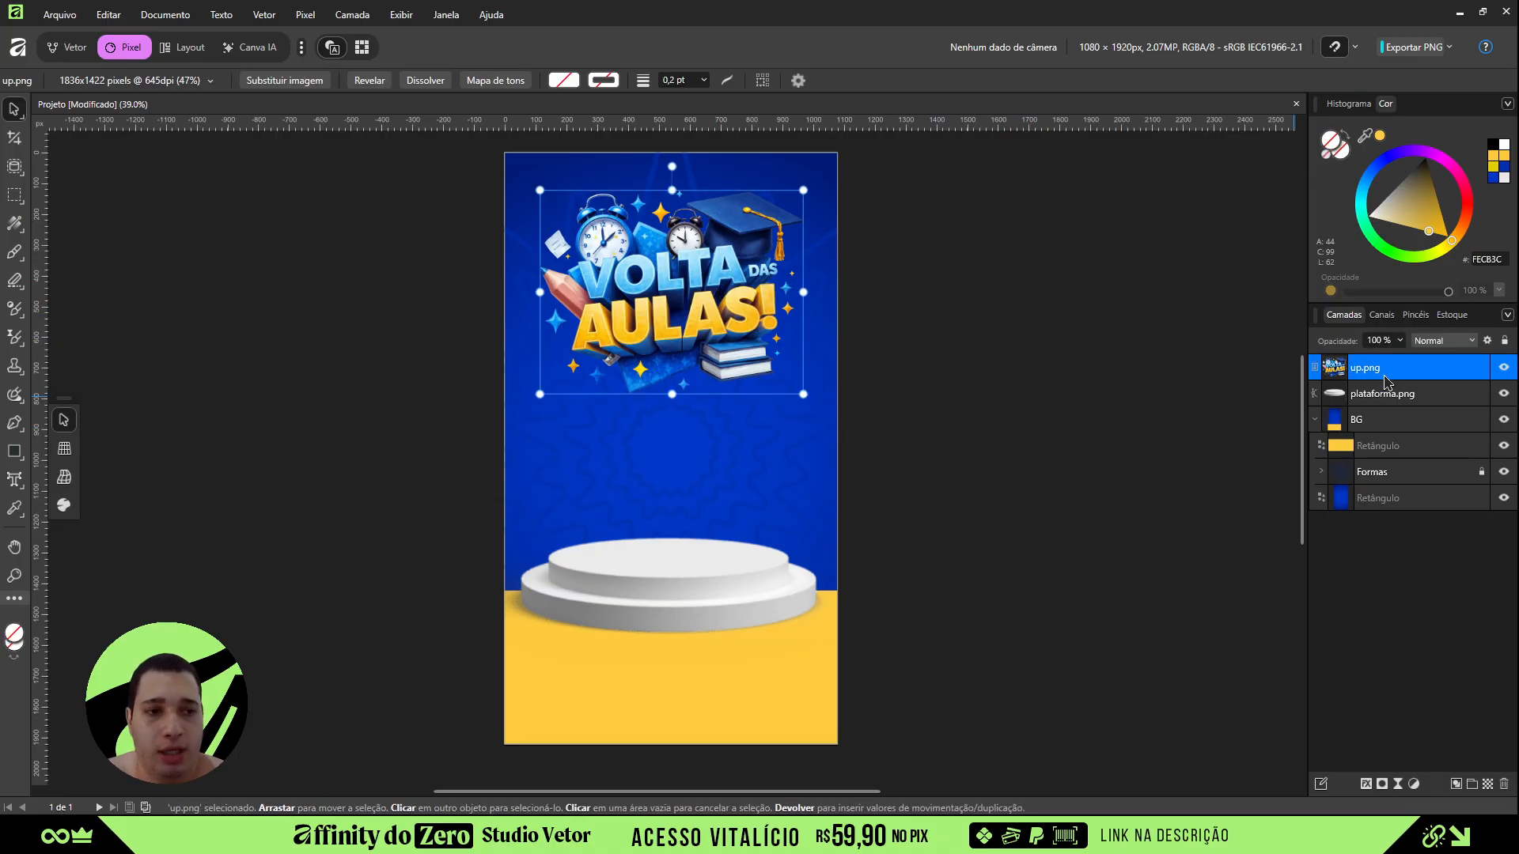
key(ctrl+g)
double_click(1359, 367)
text(SEL)
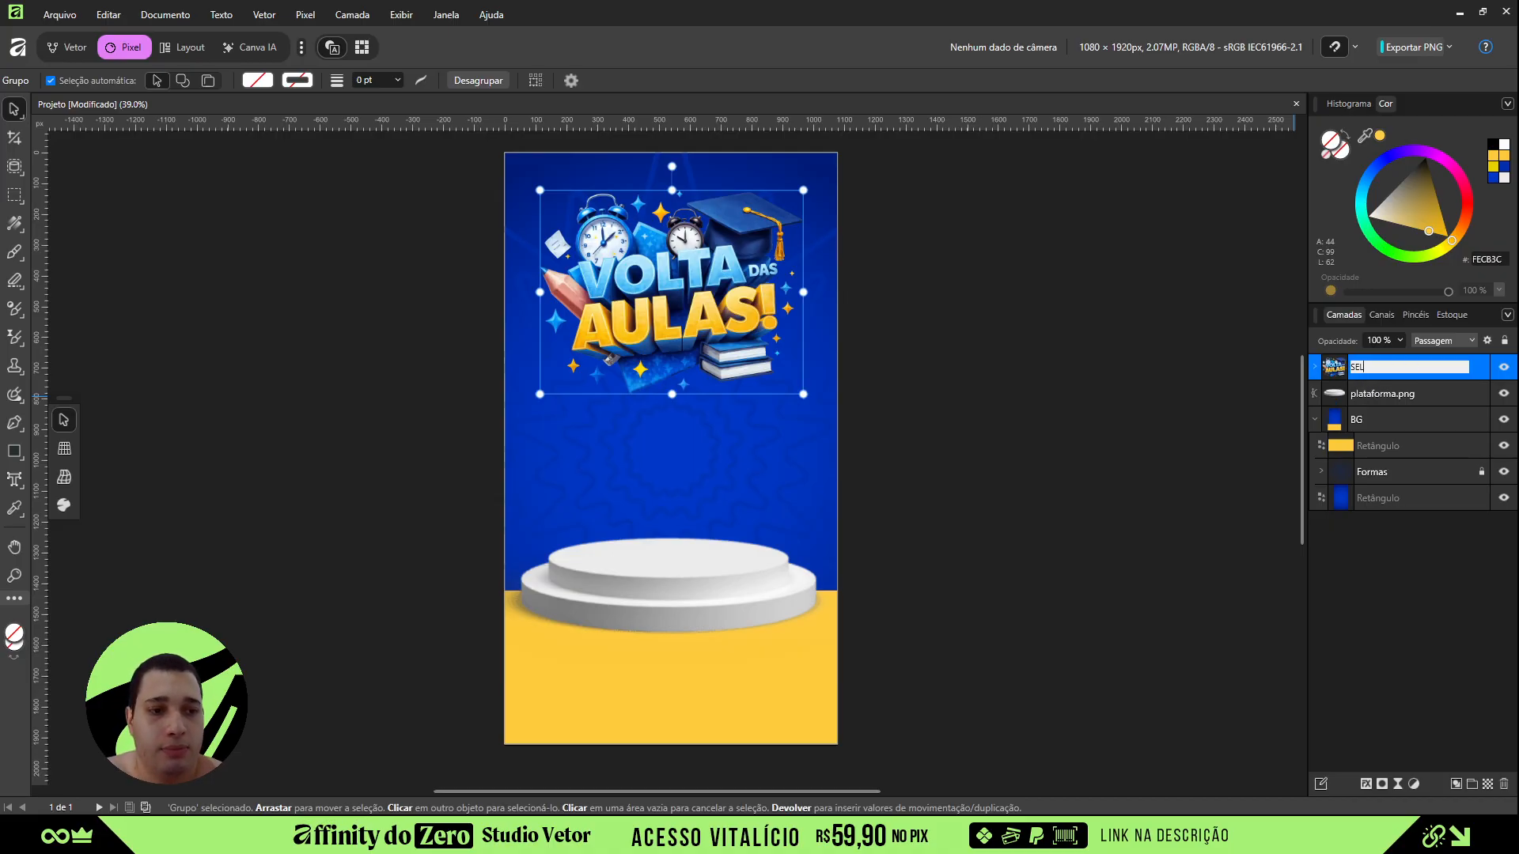
text(AO)
key(Return)
click(1283, 442)
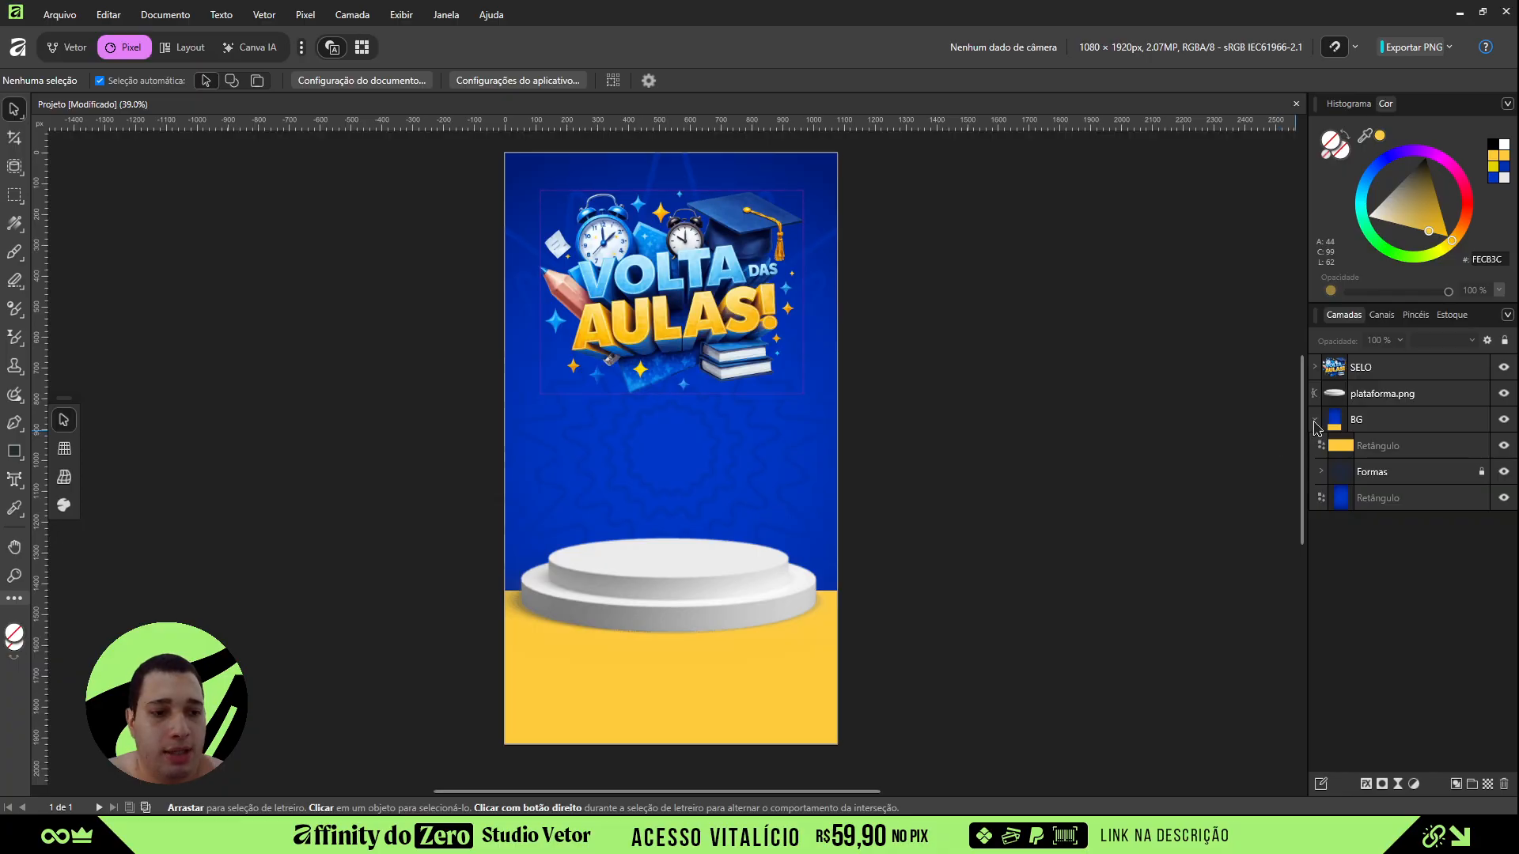
click(1314, 420)
- Nudge the platform image slightly to the right, then deselect it
click(1396, 394)
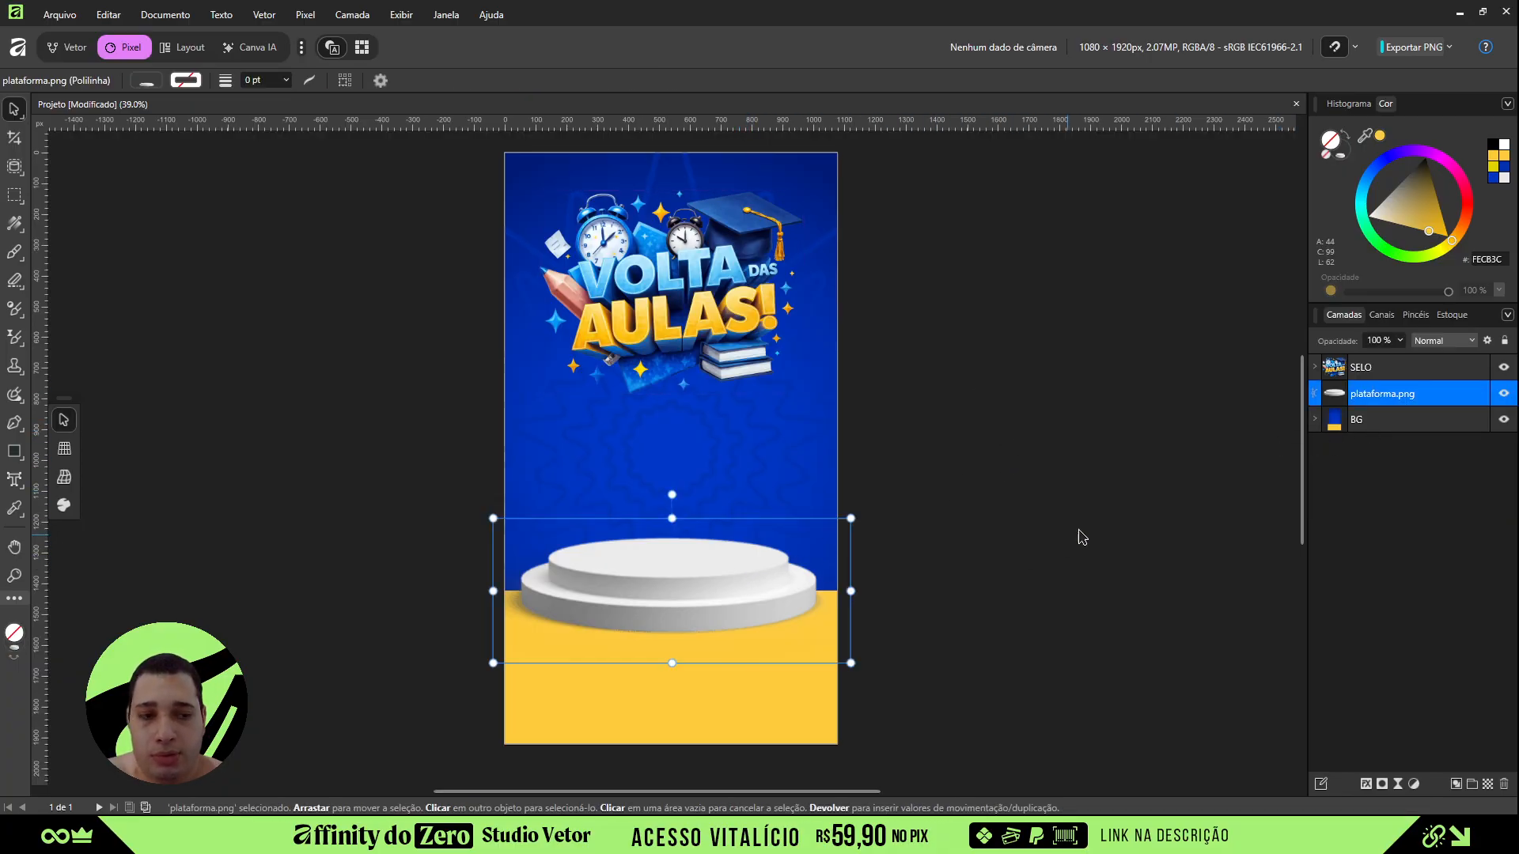
key(Right)
key(Right)
key(Right)
key(Right)
key(Right)
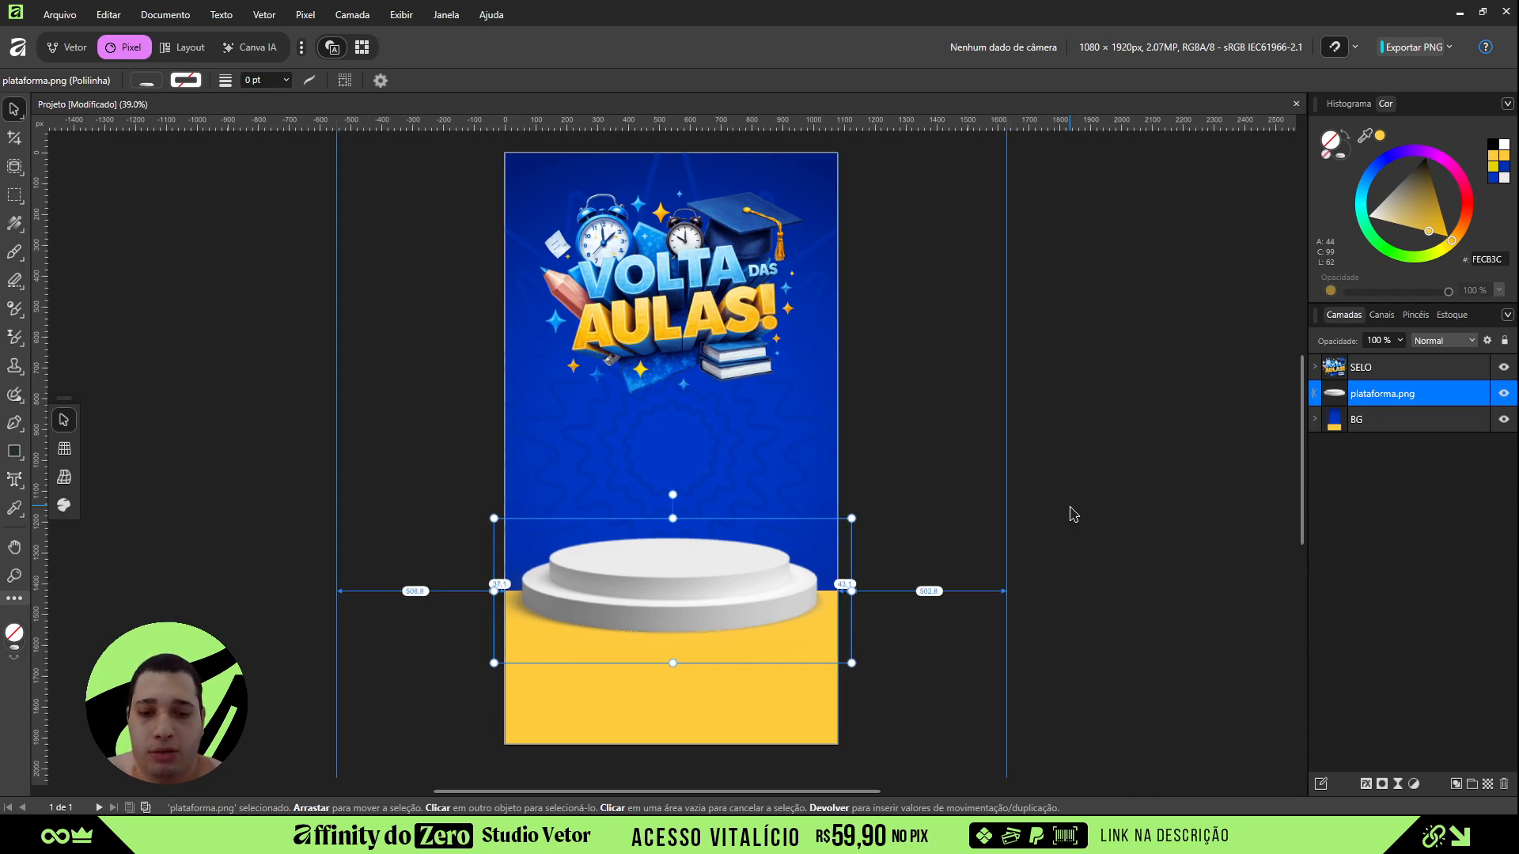
click(1100, 505)
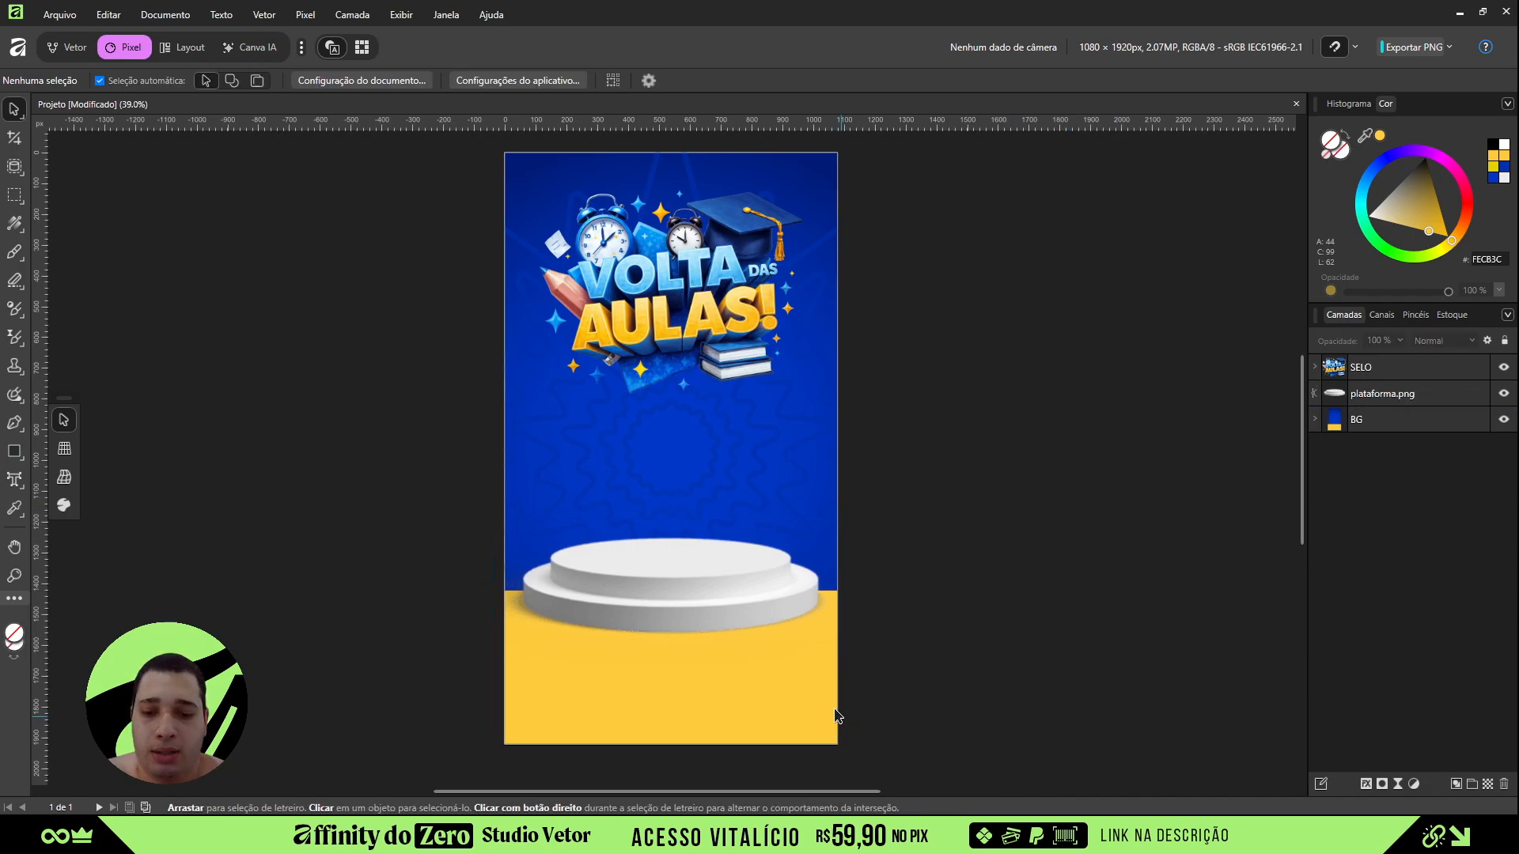
- Place Material.png from the file explorer on the page so the school supplies stand over the platform
key(alt+Tab)
click(238, 316)
drag(188, 277, 685, 473)
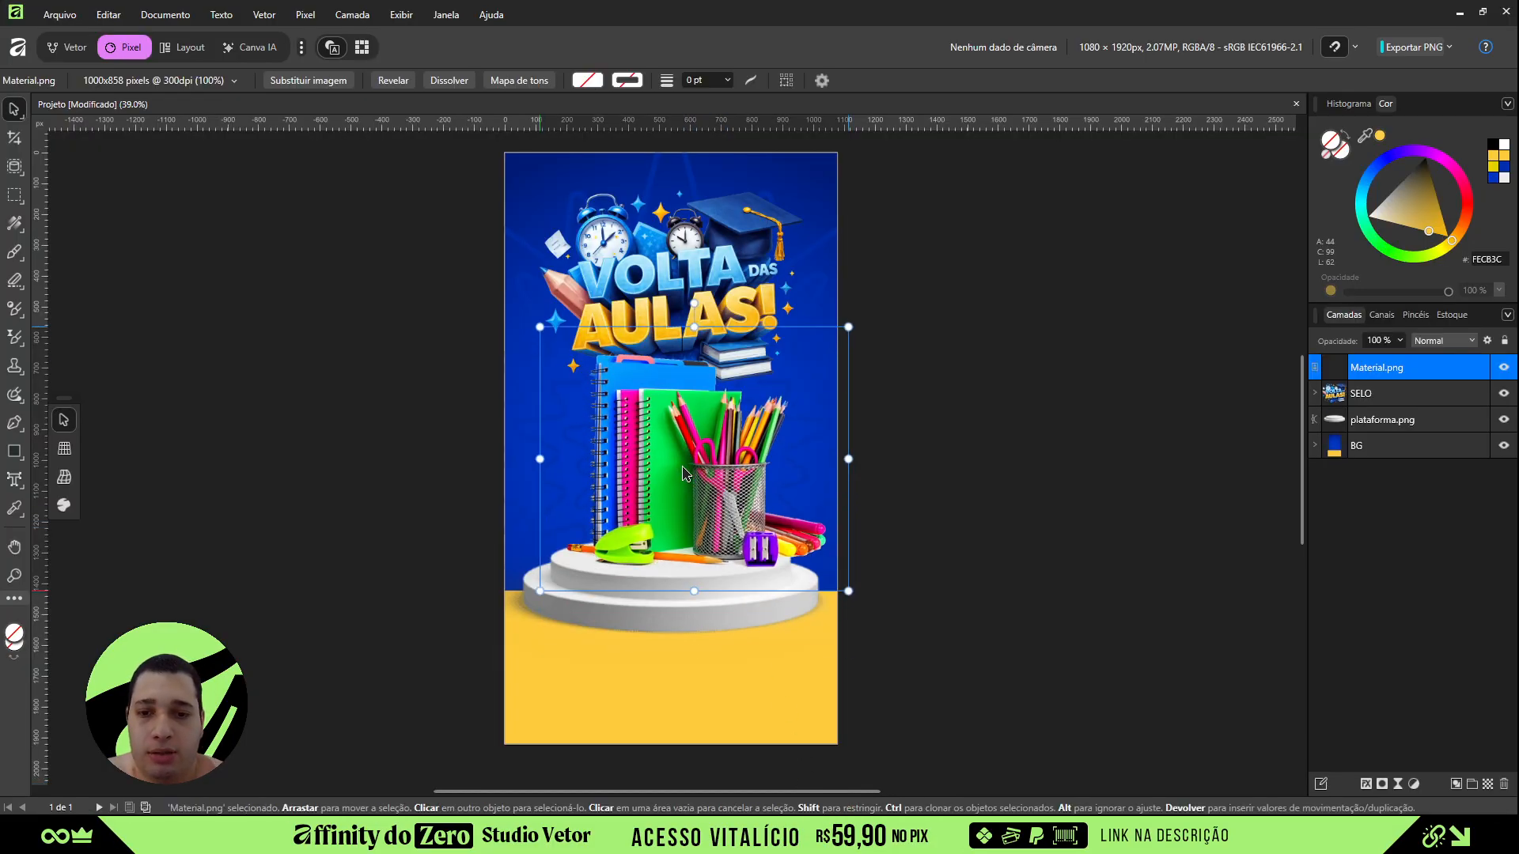
- Scale the Material.png school supplies down to about 781 × 670 px so they stand on the upper platform tier
drag(848, 327, 780, 385)
drag(688, 462, 688, 469)
drag(791, 385, 794, 379)
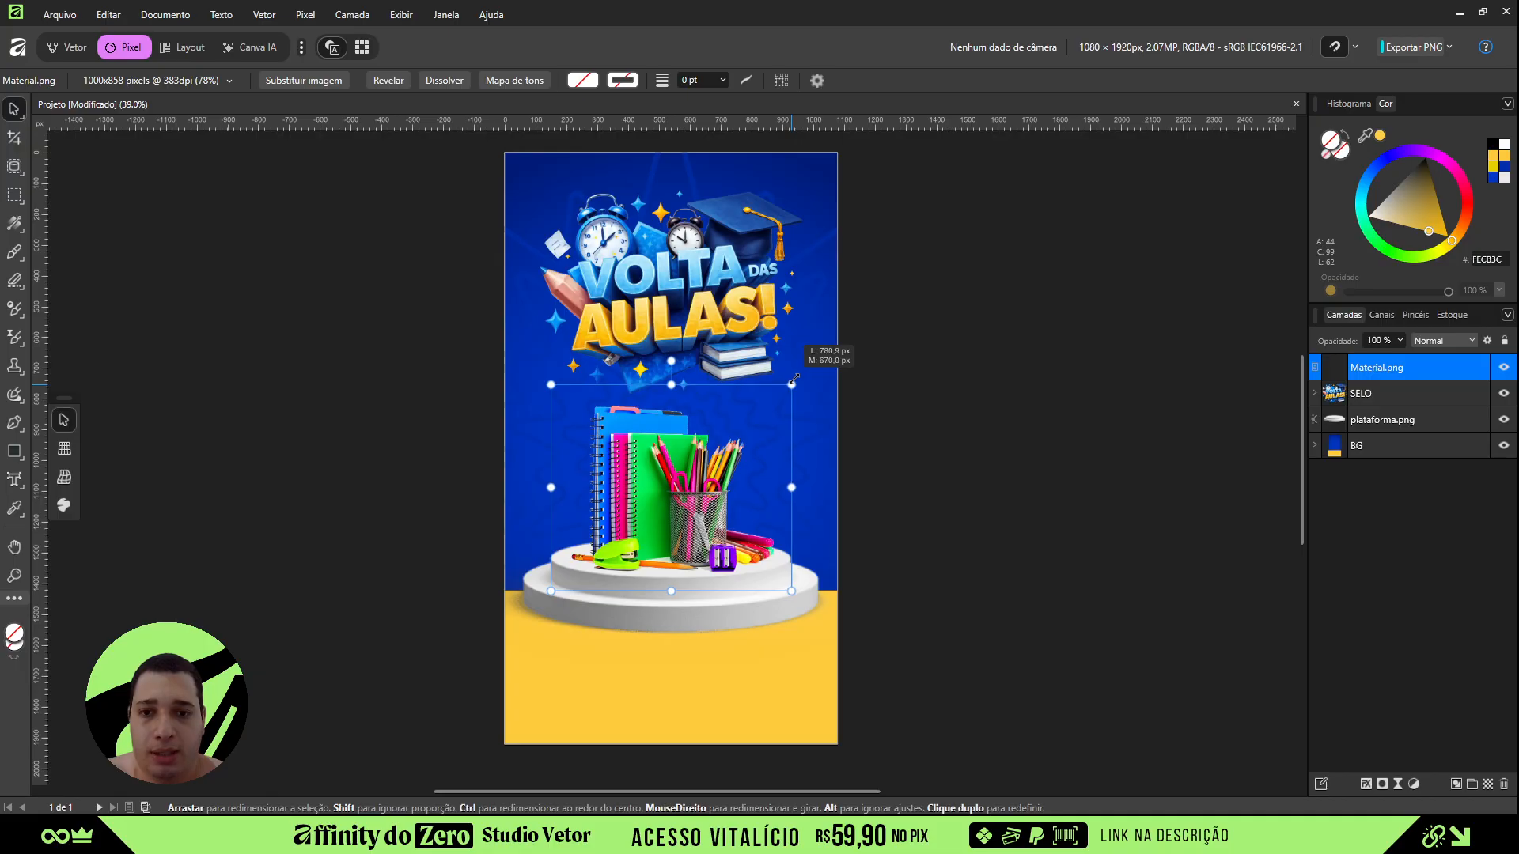
click(956, 413)
- Bring the SELO group above Material.png in the layer order and scale the title down slightly
click(1417, 374)
click(1379, 397)
drag(1415, 393, 1411, 362)
drag(802, 394, 791, 384)
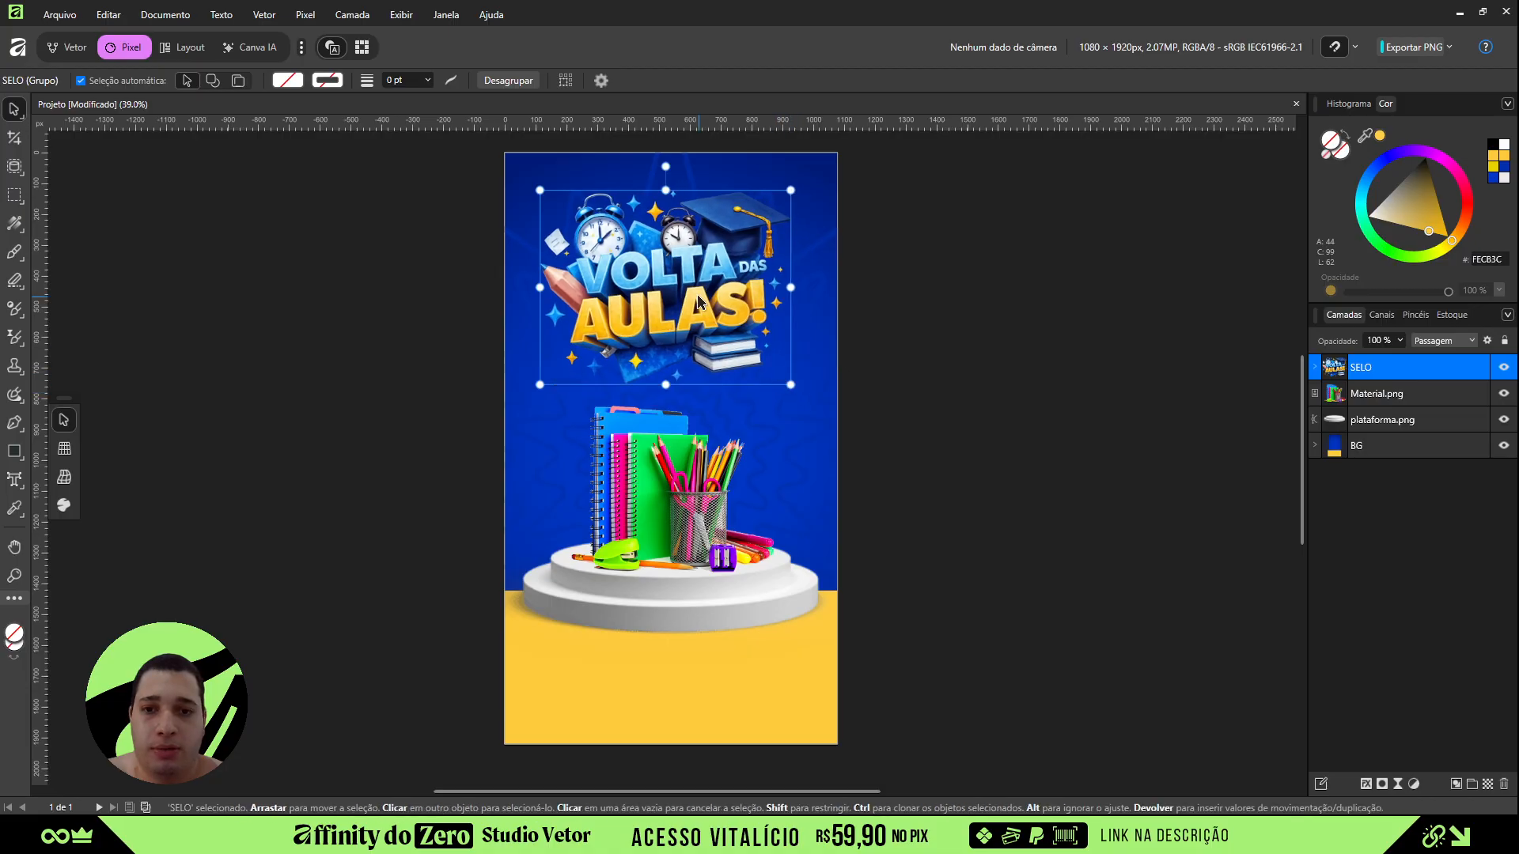
- Show the guides and centre the SELO title horizontally near the top of the page
drag(697, 295, 706, 284)
click(840, 332)
click(729, 329)
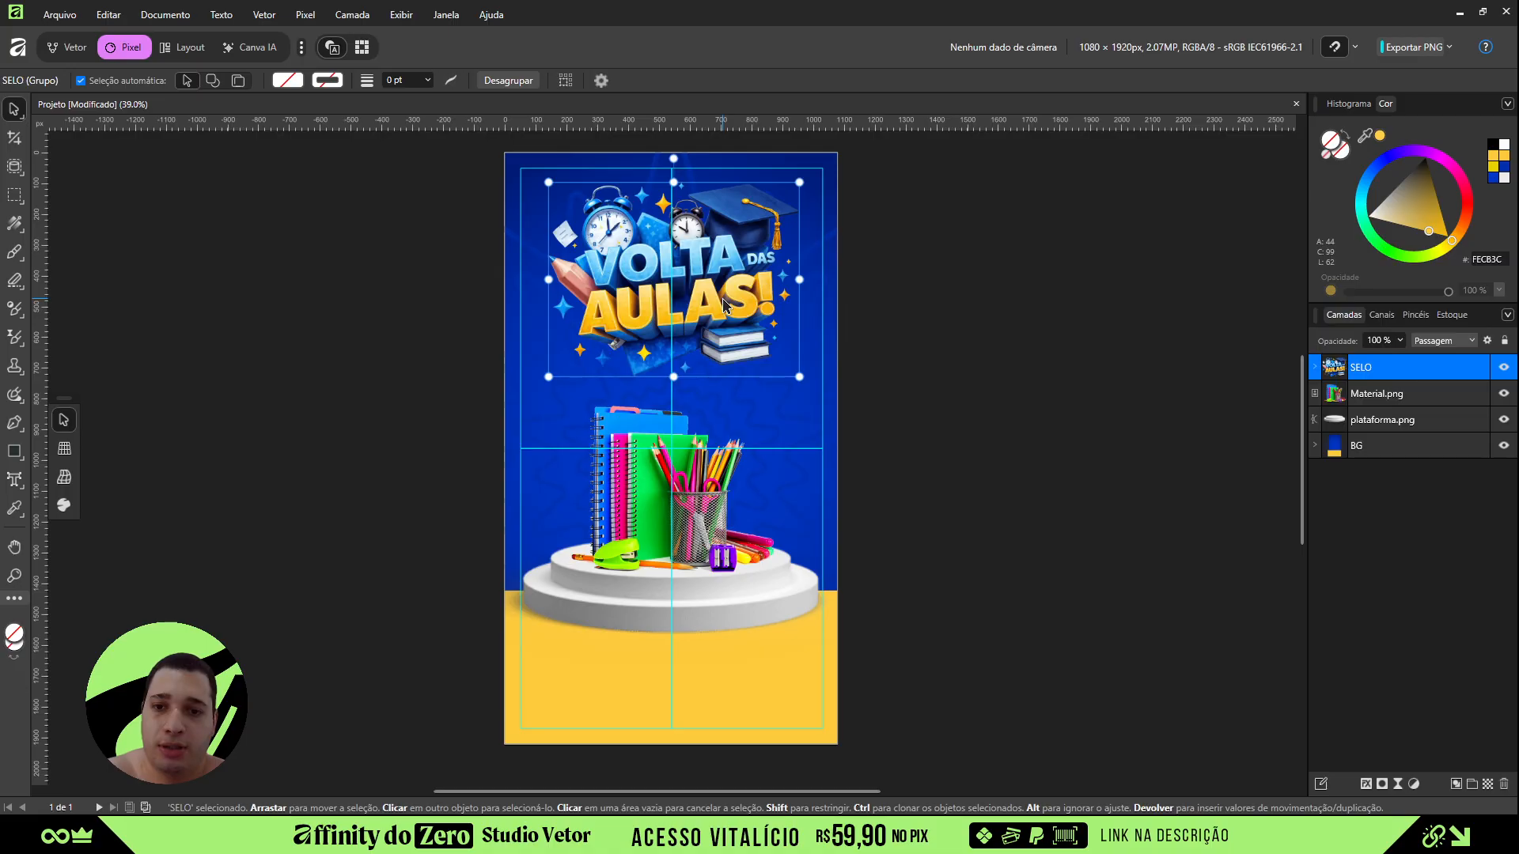
drag(729, 297, 727, 299)
click(949, 389)
- Move the school supplies and the platform together slightly down the page, then hide the guides and deselect everything
click(709, 518)
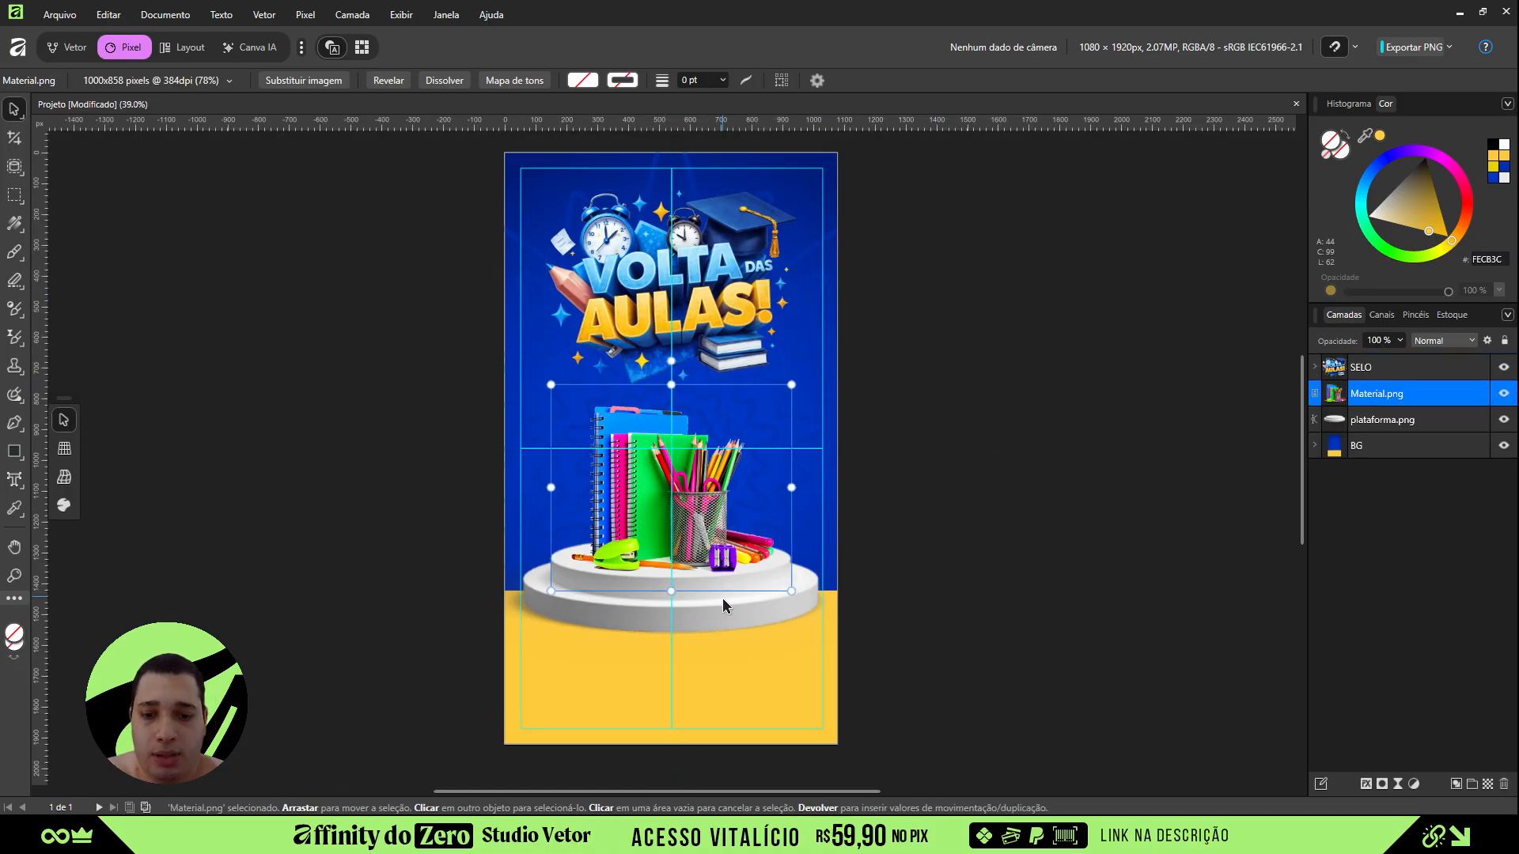
shift+click(719, 601)
drag(716, 599, 719, 618)
click(930, 459)
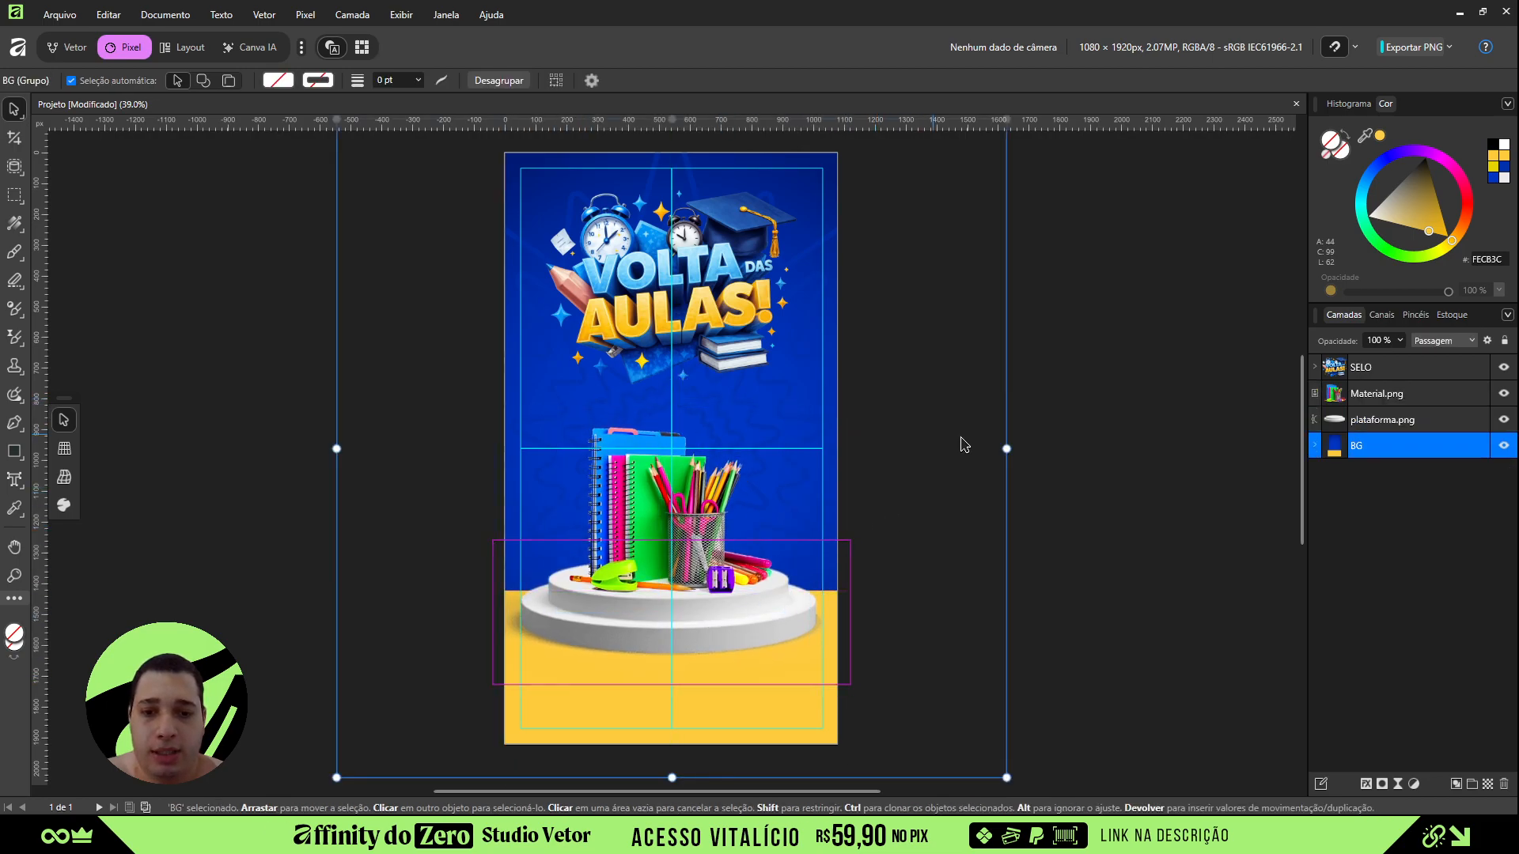
click(1234, 408)
key(ctrl+;)
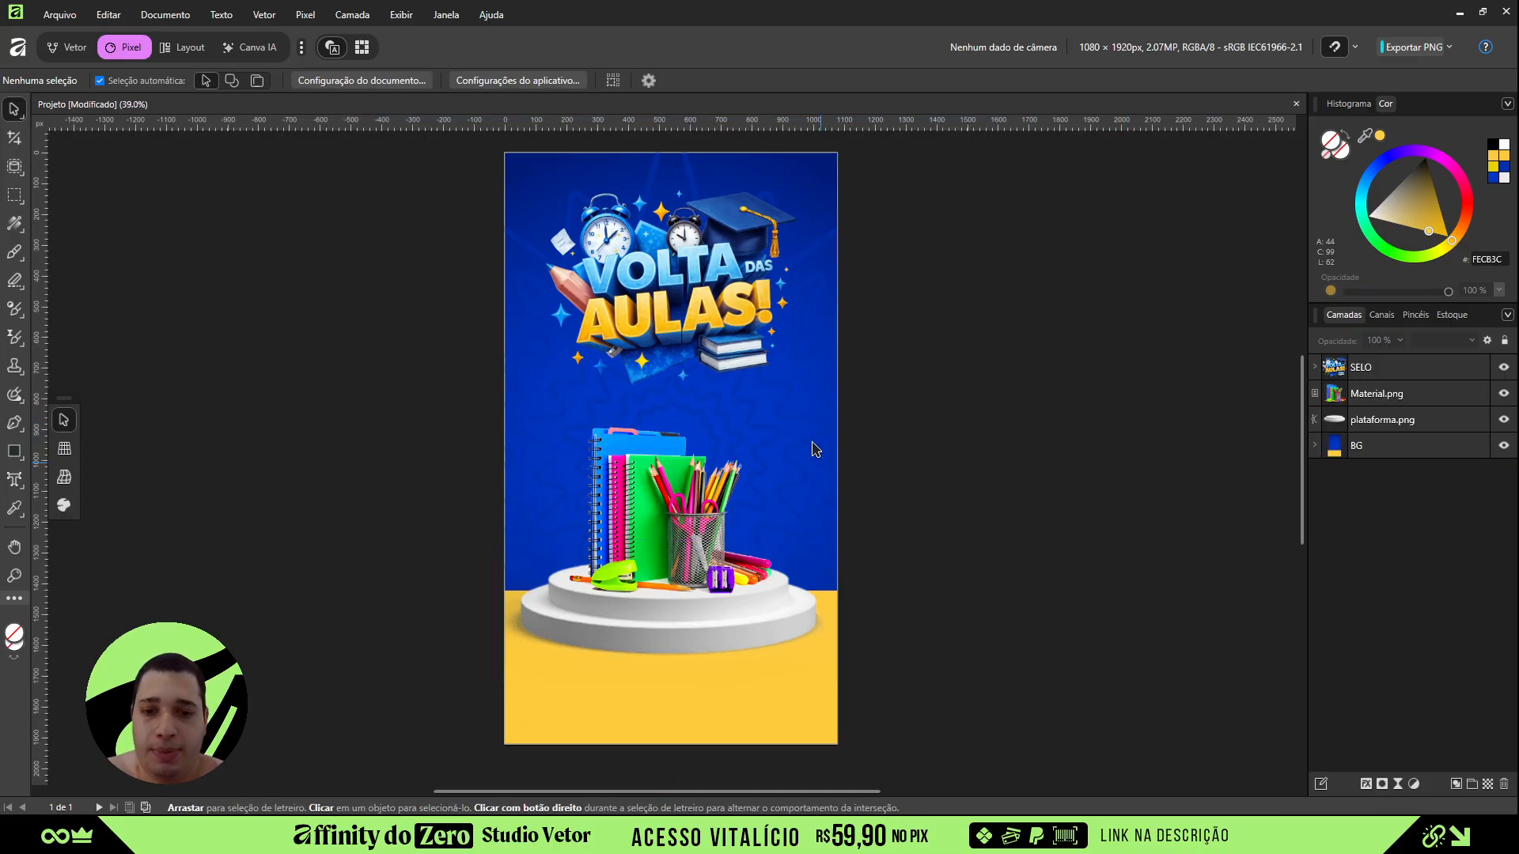
click(731, 303)
click(994, 366)
click(1122, 397)
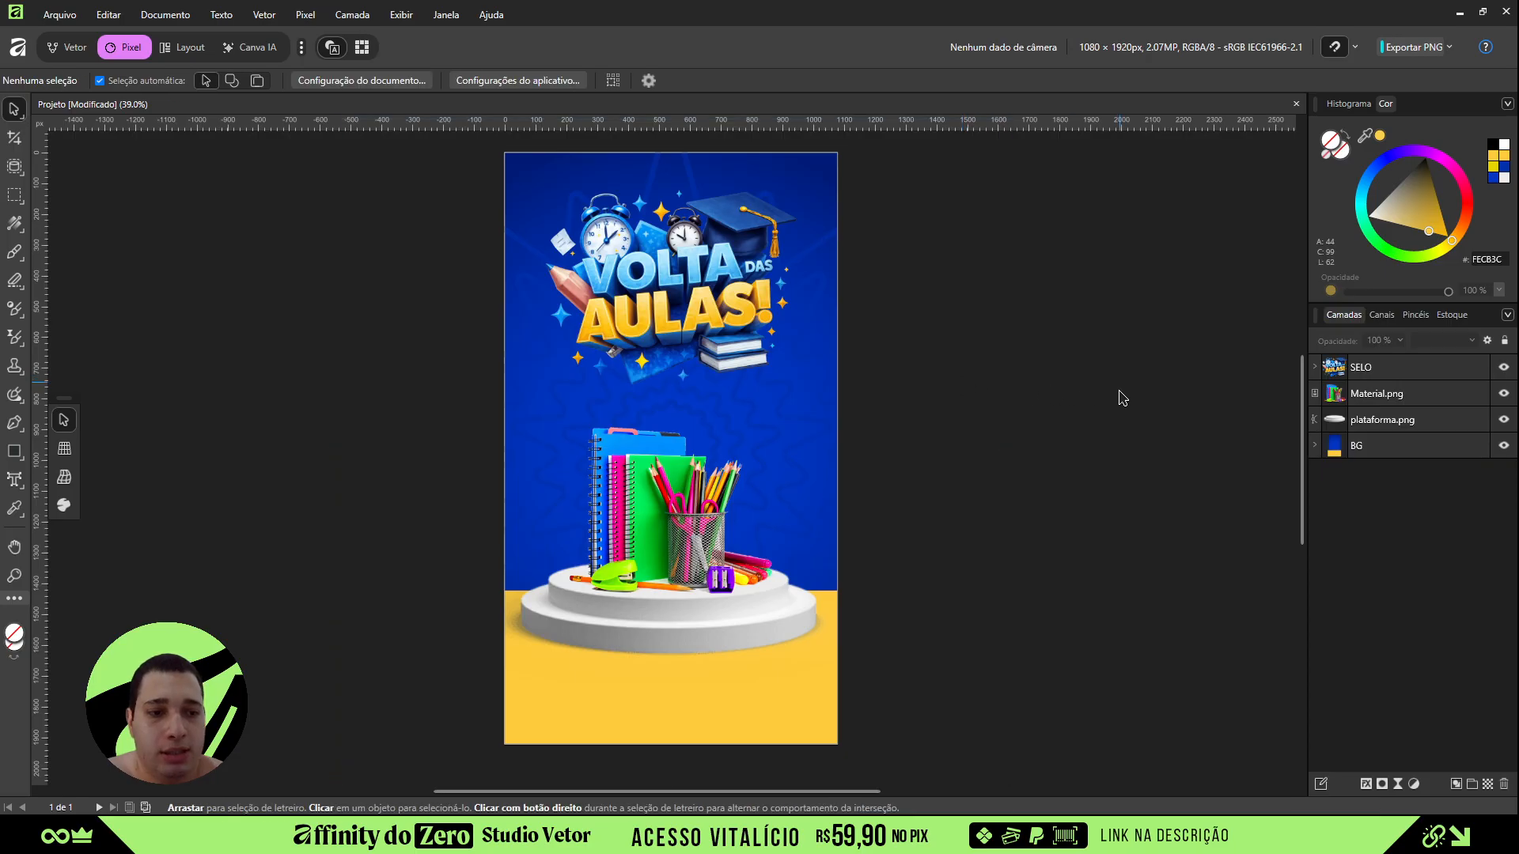
- Group the Material.png and plataforma.png layers and name the group PRODUTOS
click(1395, 403)
shift+click(1399, 420)
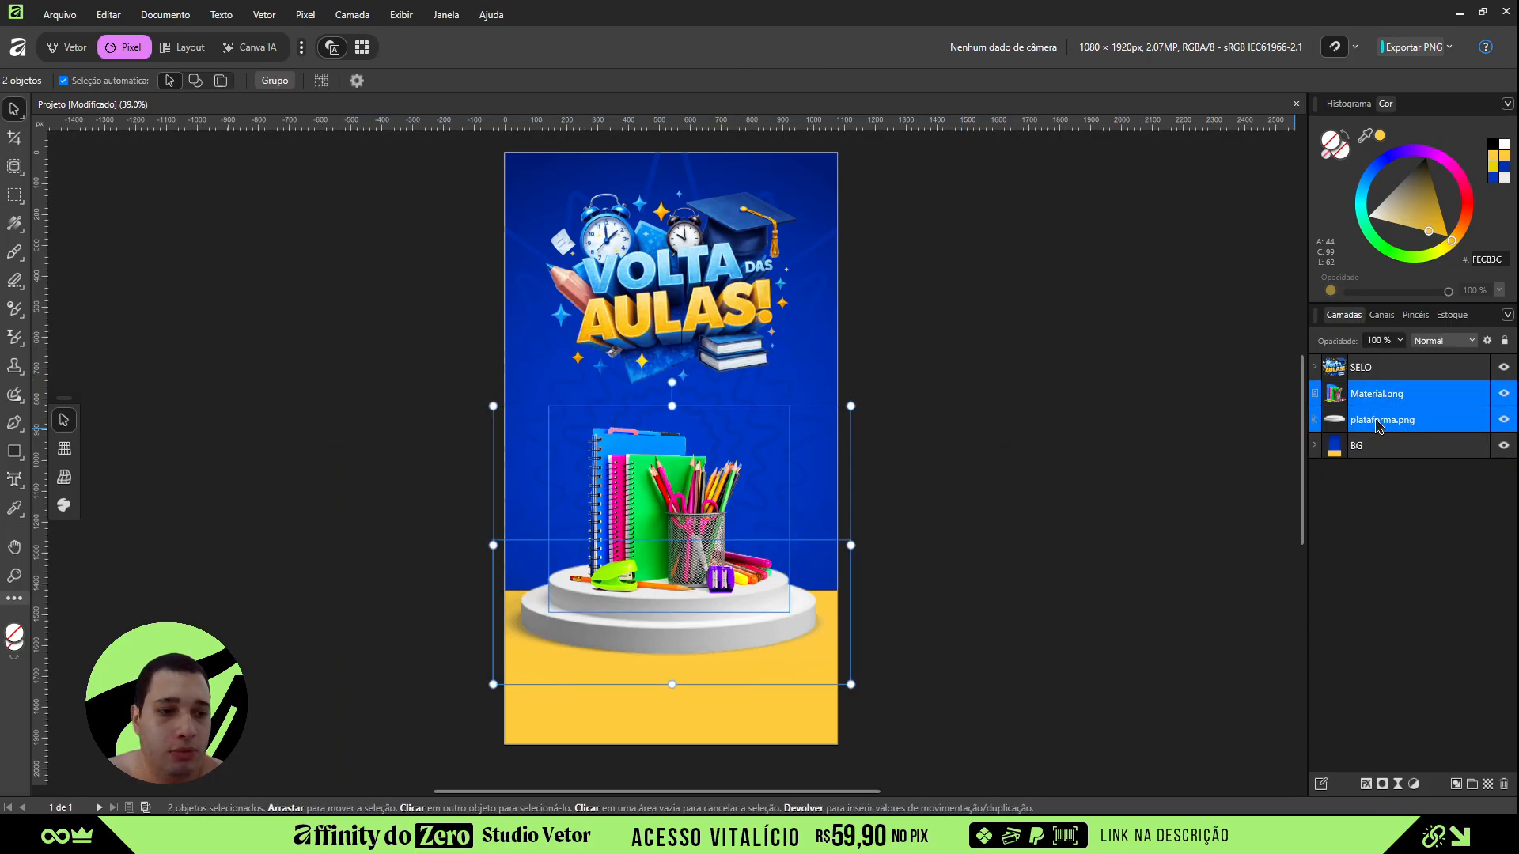
key(ctrl+g)
double_click(1368, 393)
text(pro)
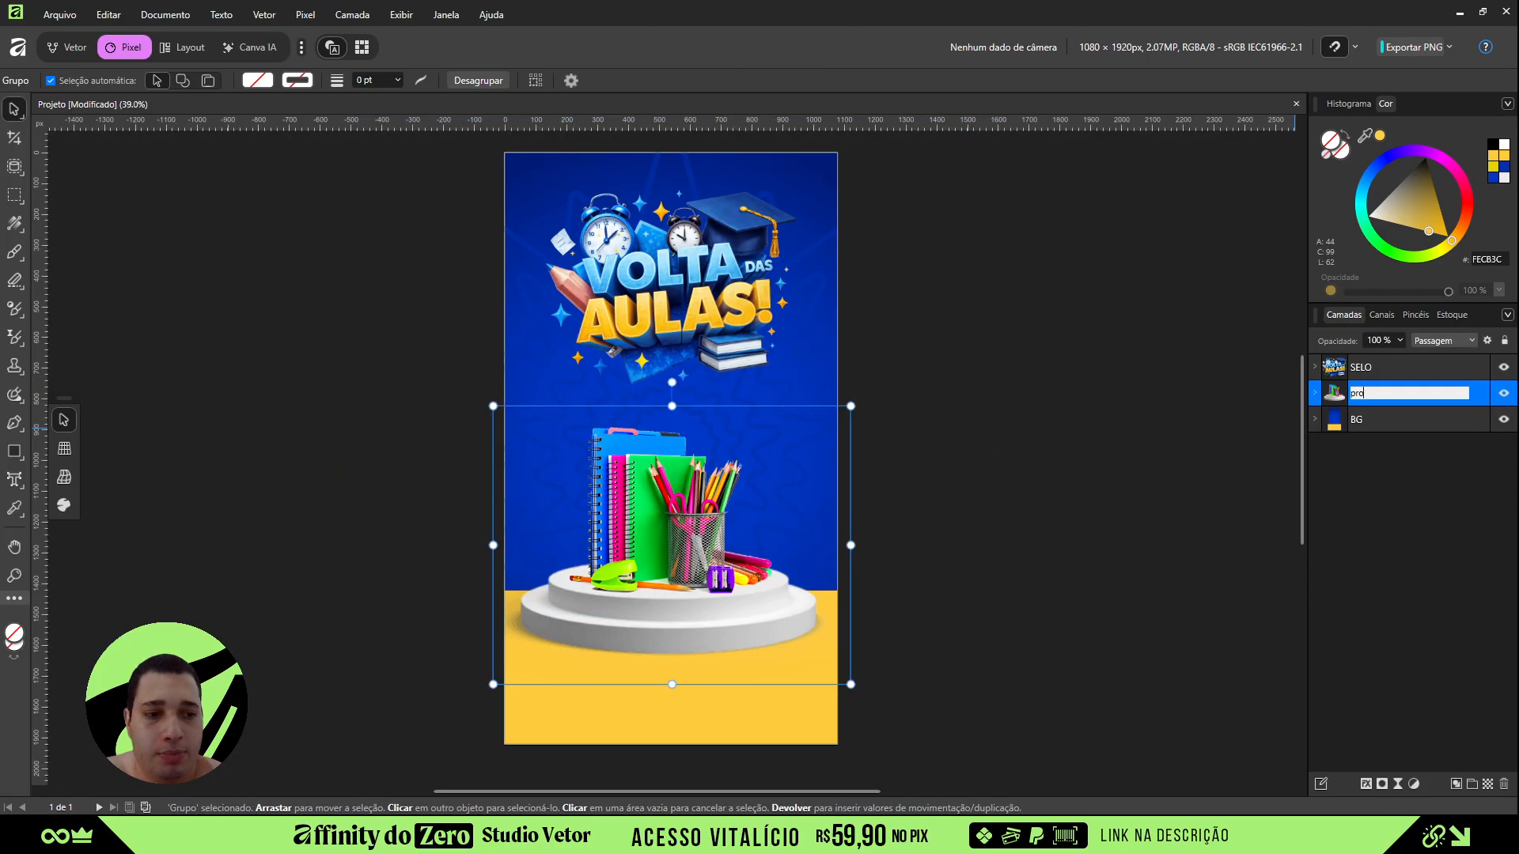
key(BackSpace)
text(PRODUTO)
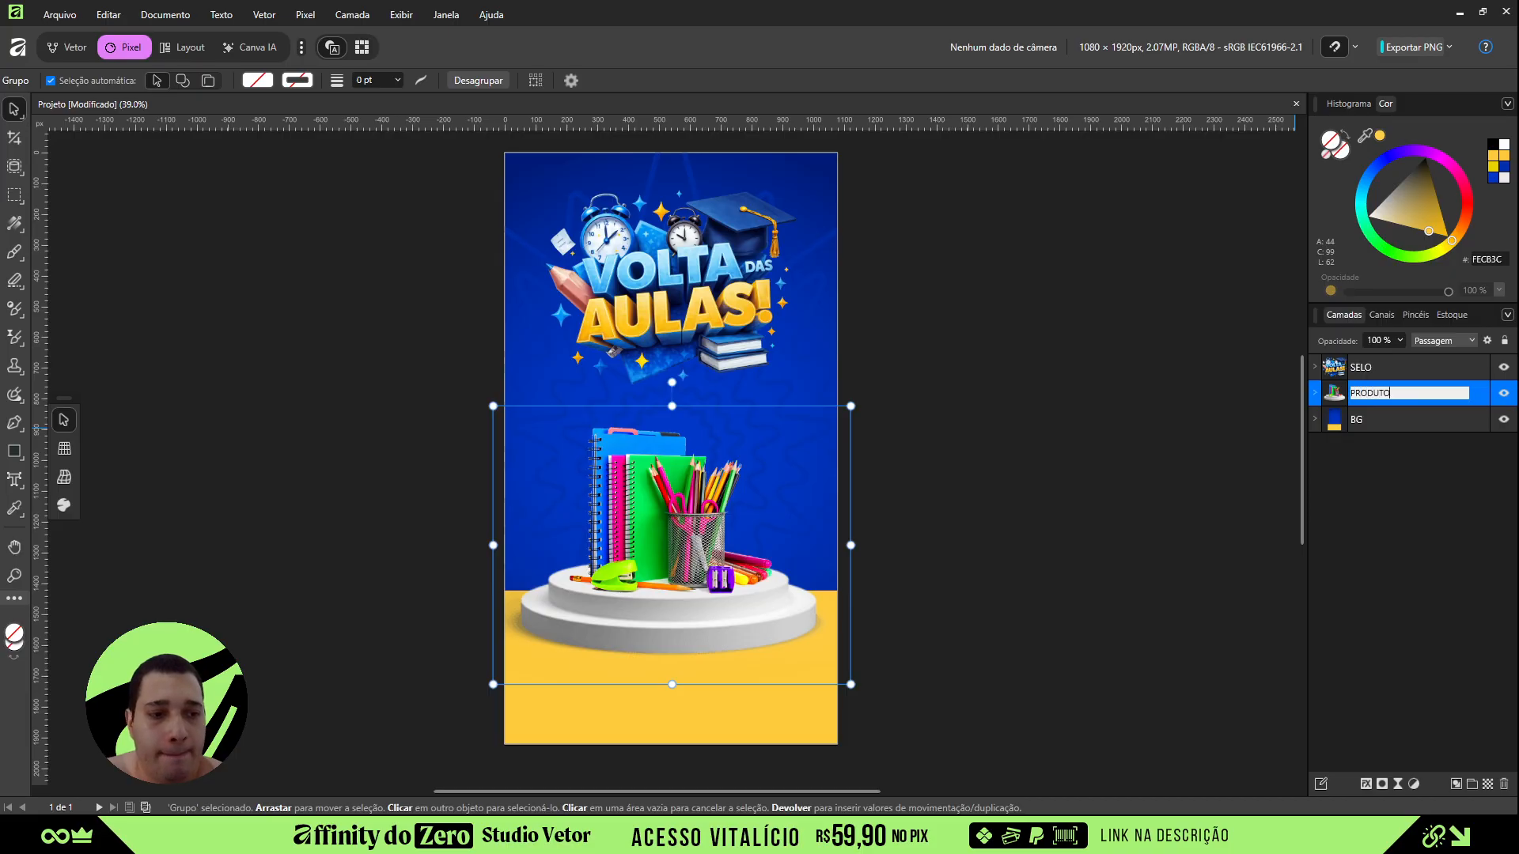
key(Return)
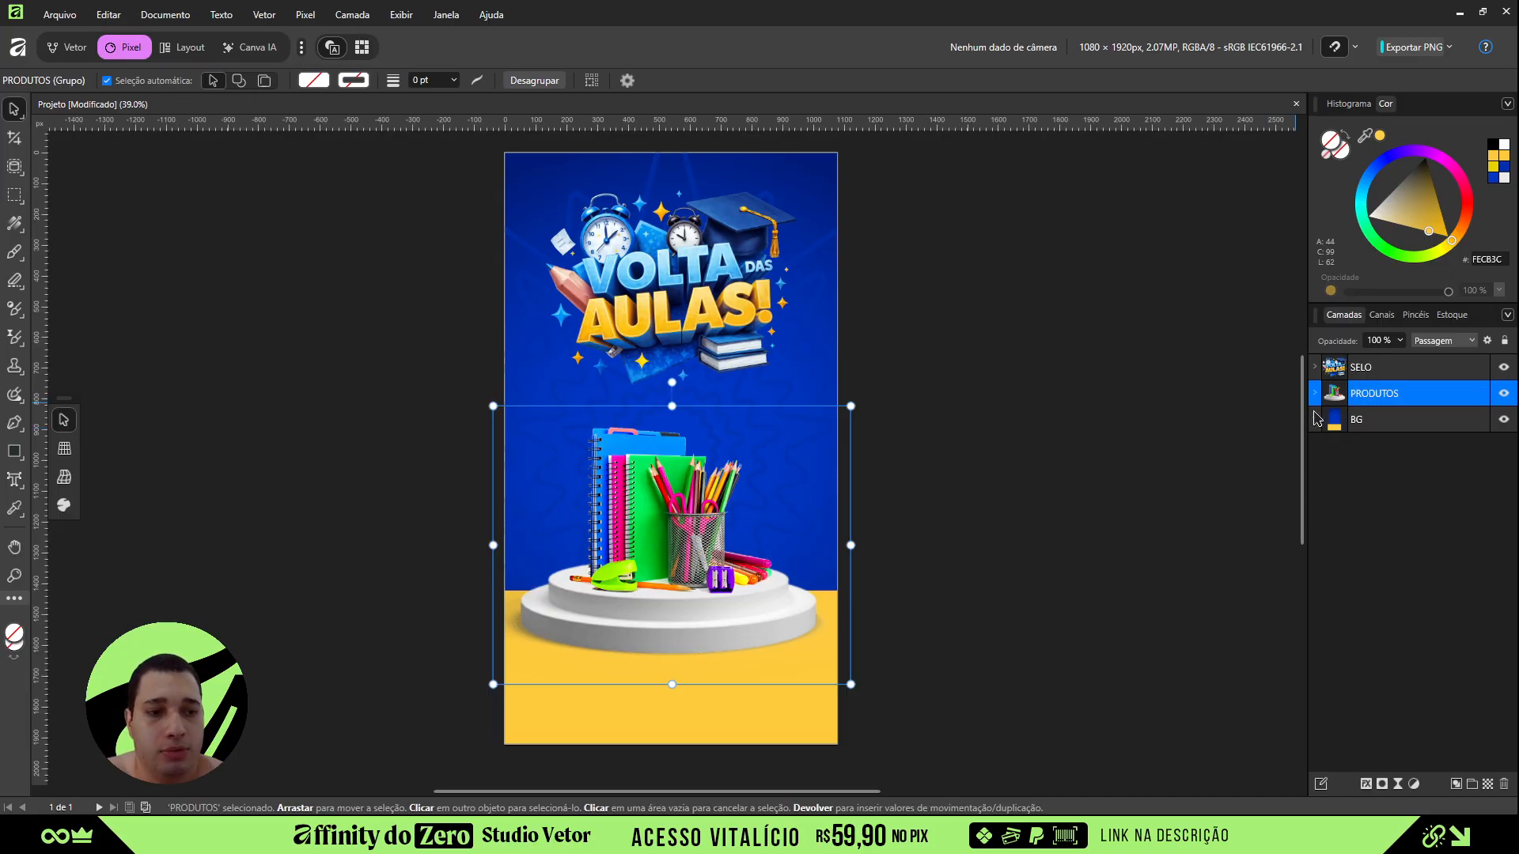
- Check the PRODUTOS group's contents by briefly hiding and reshowing Material.png, then collapse the group
click(1315, 394)
click(1405, 447)
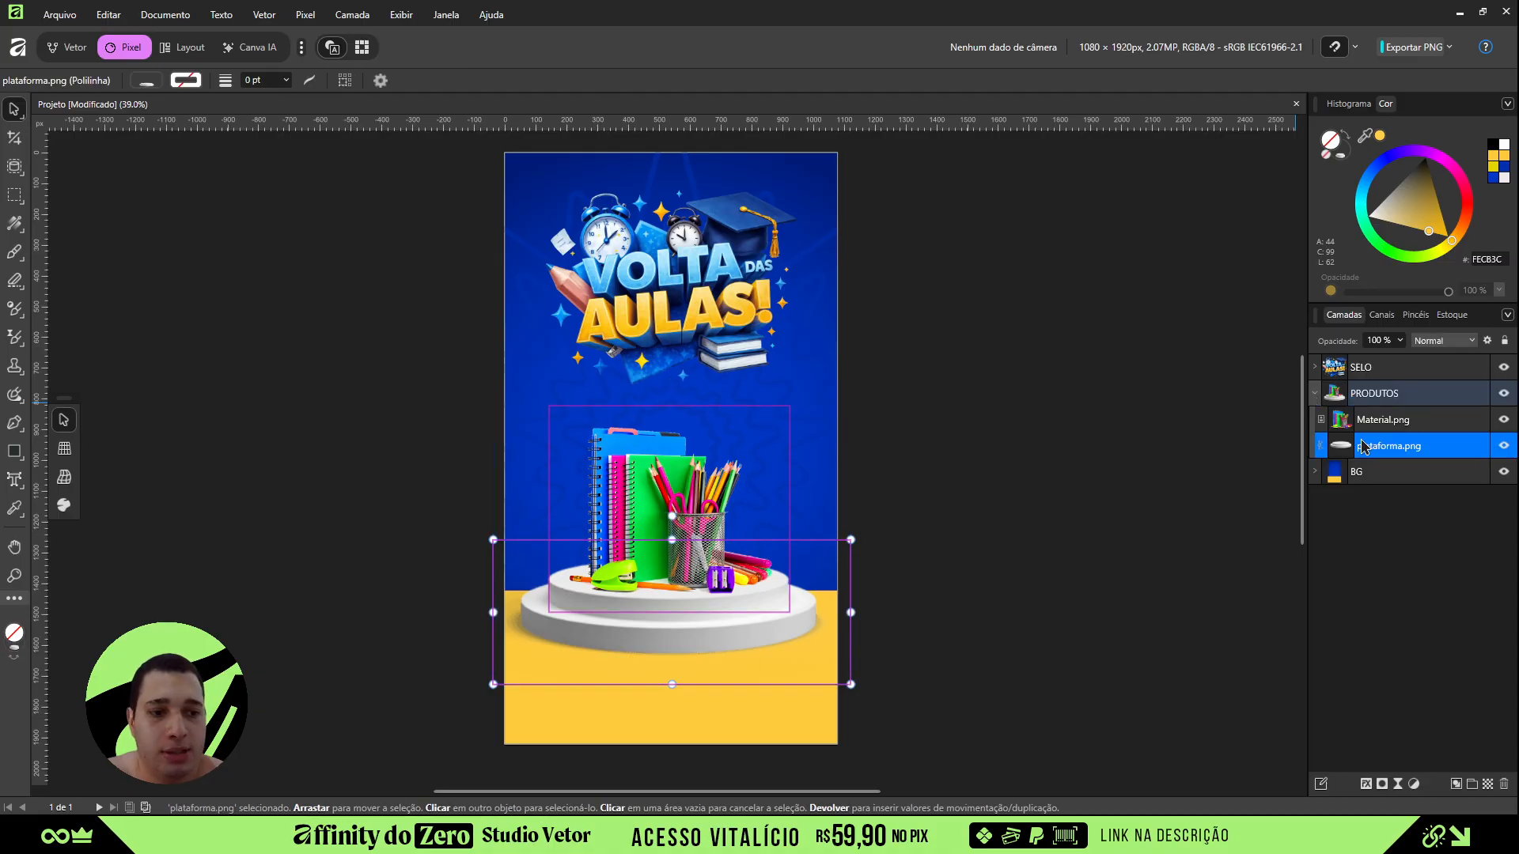
click(1384, 421)
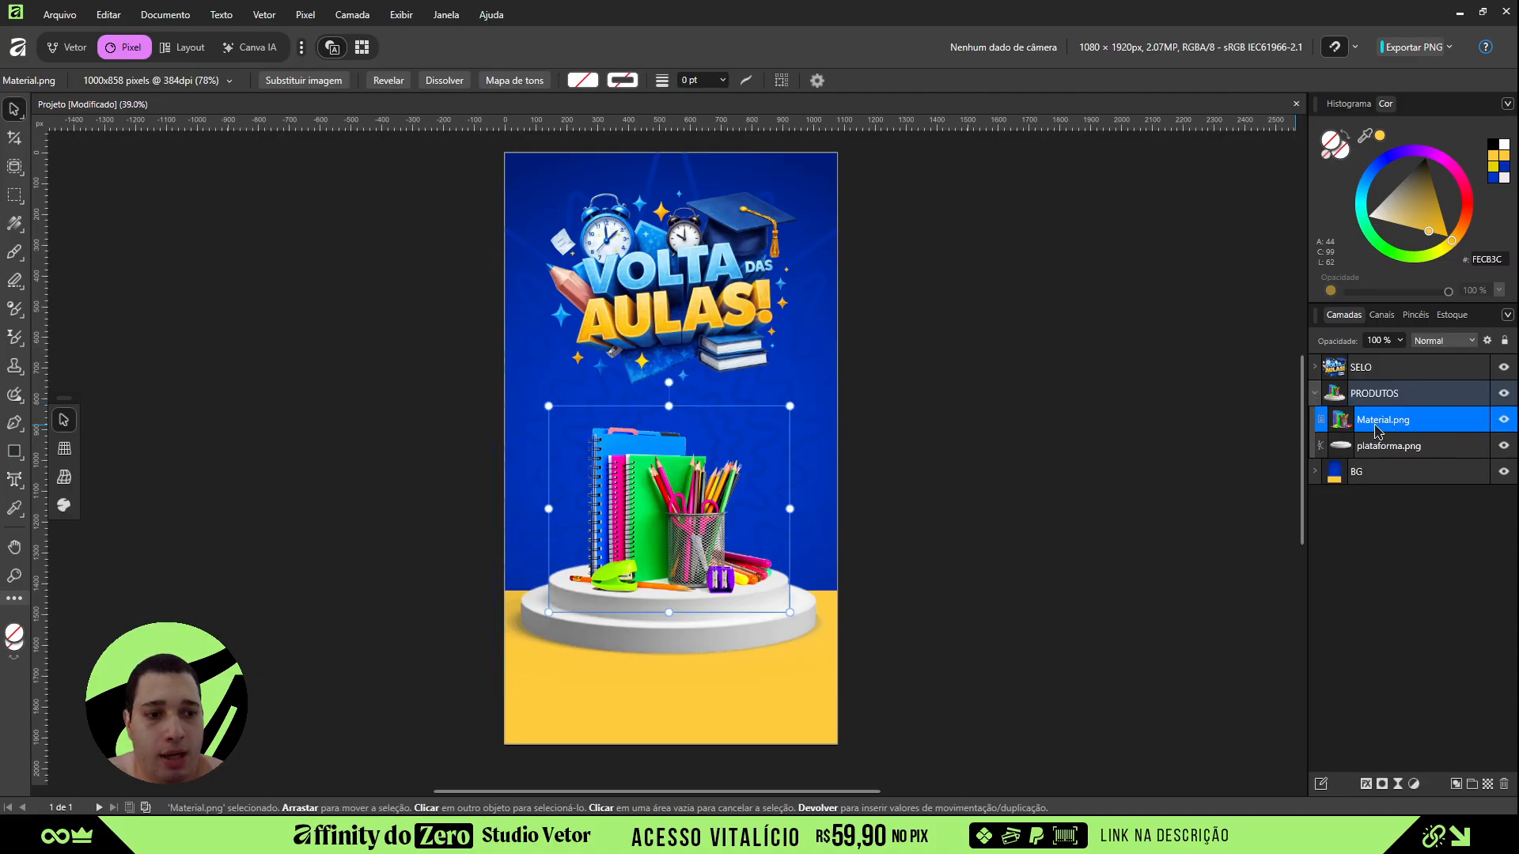
click(1504, 421)
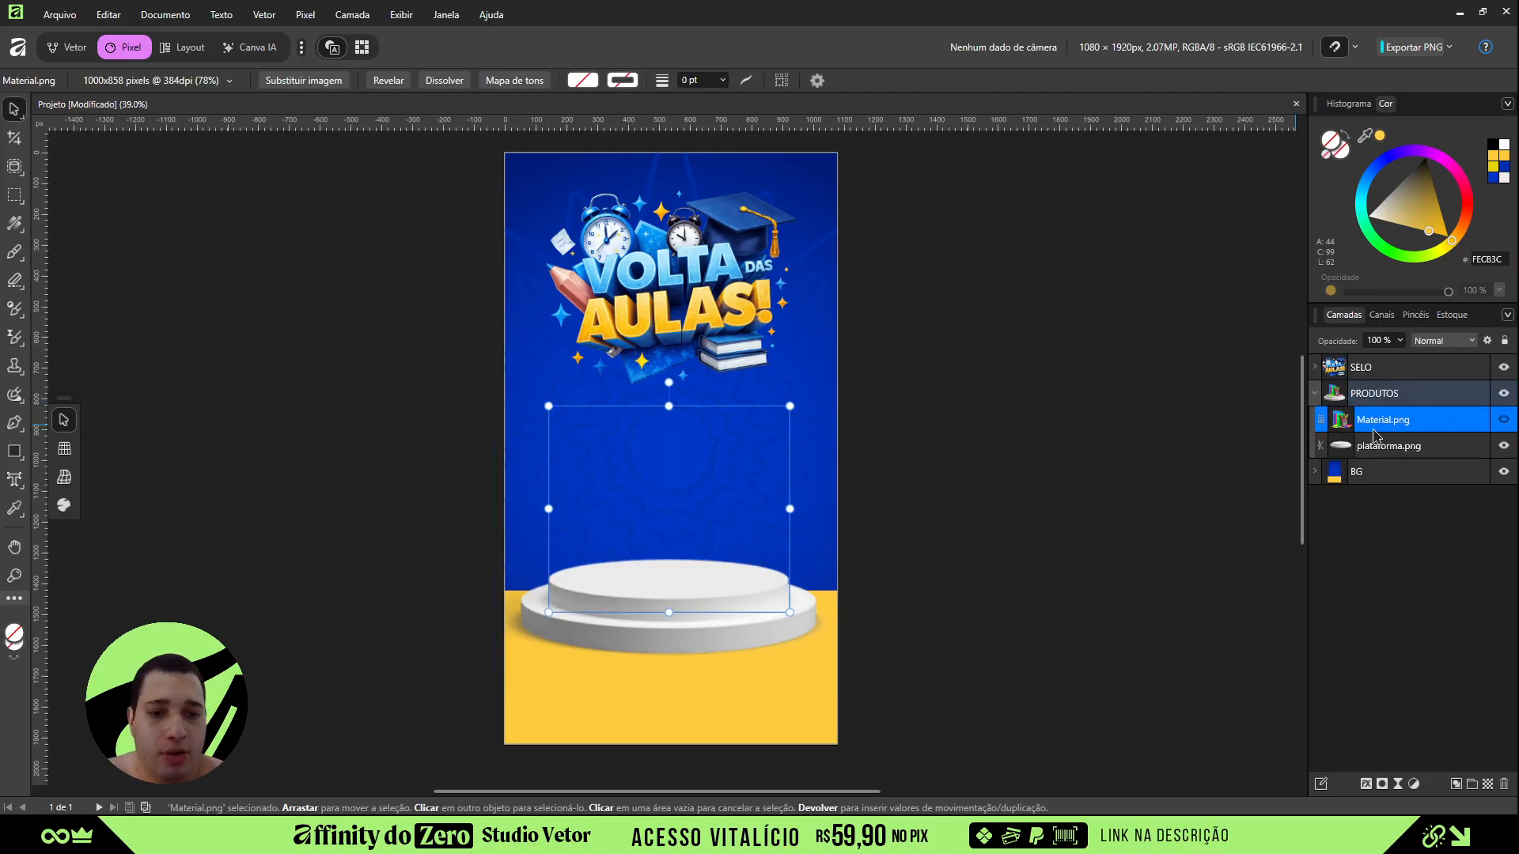
click(1505, 425)
click(936, 583)
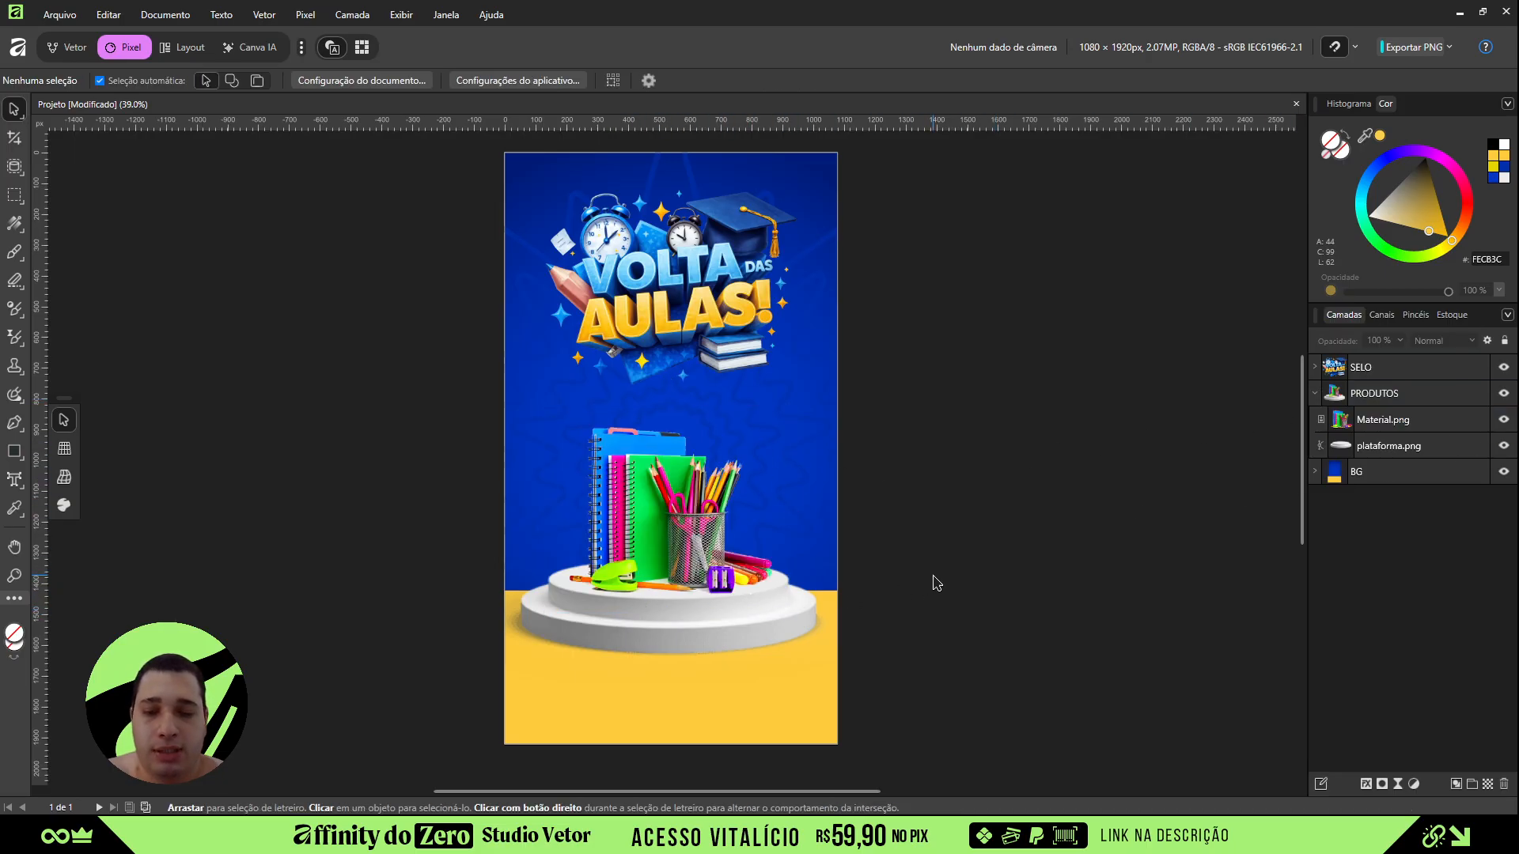
click(1315, 394)
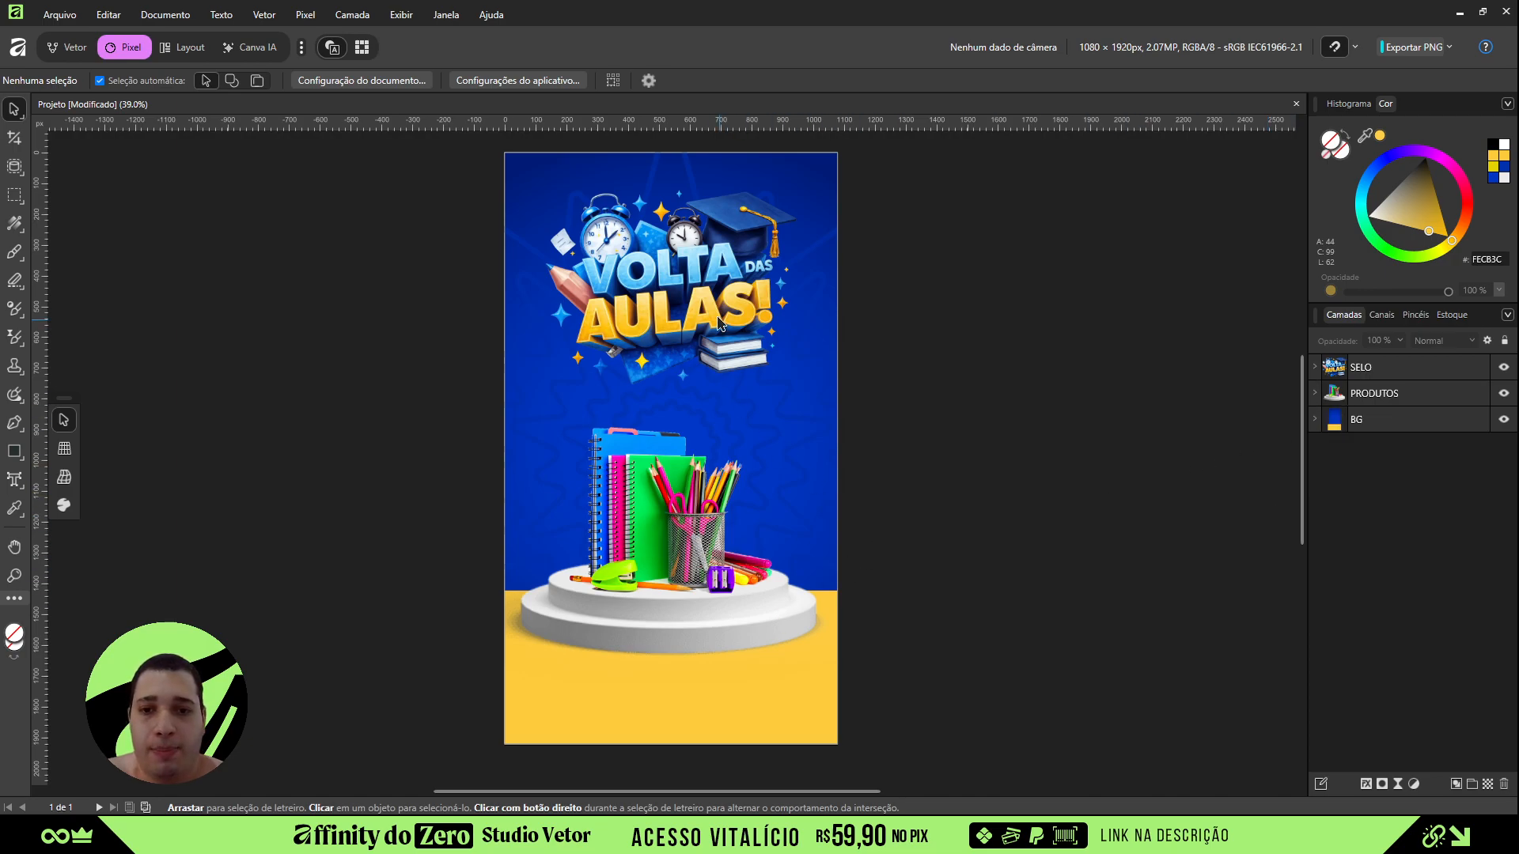
- Duplicate the SELO group, take its up.png image out to the top of the layers and delete the leftover duplicate group
click(698, 302)
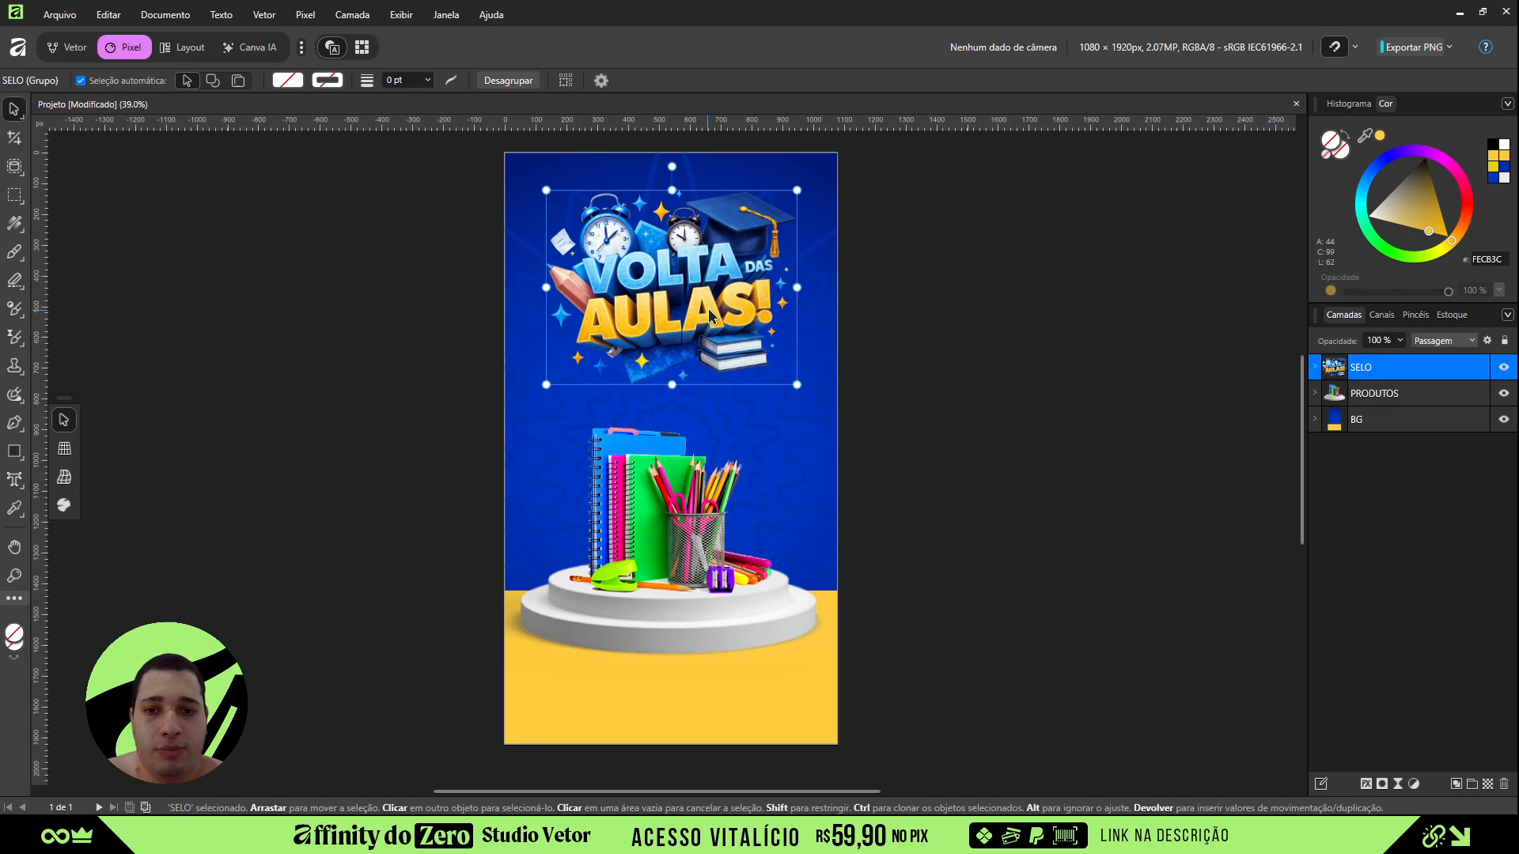
drag(716, 307, 816, 382)
click(1378, 392)
click(1386, 374)
click(1315, 367)
drag(1396, 395, 1413, 360)
click(1399, 399)
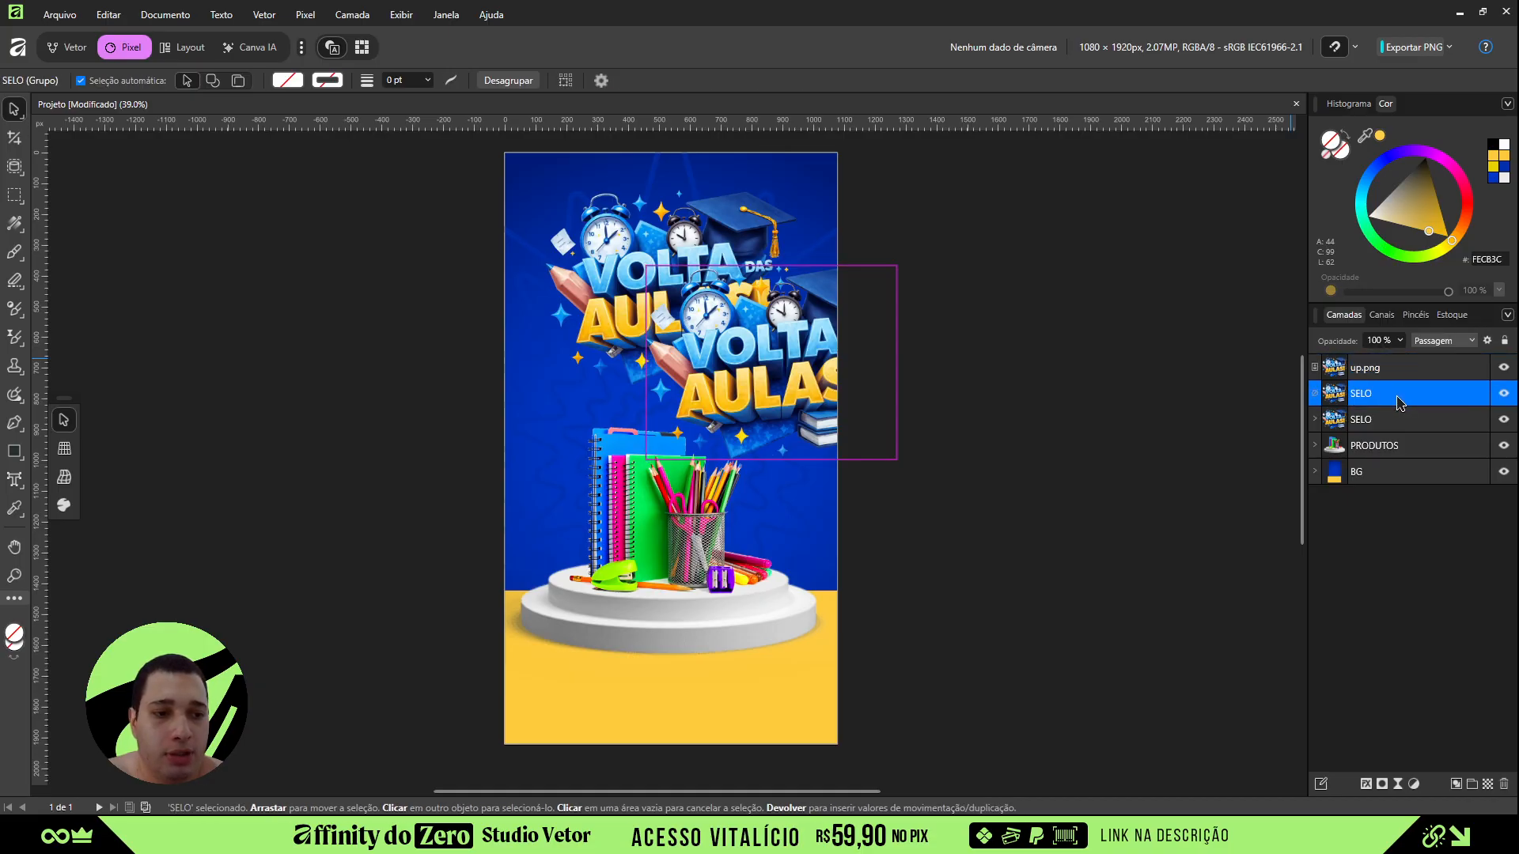
key(Delete)
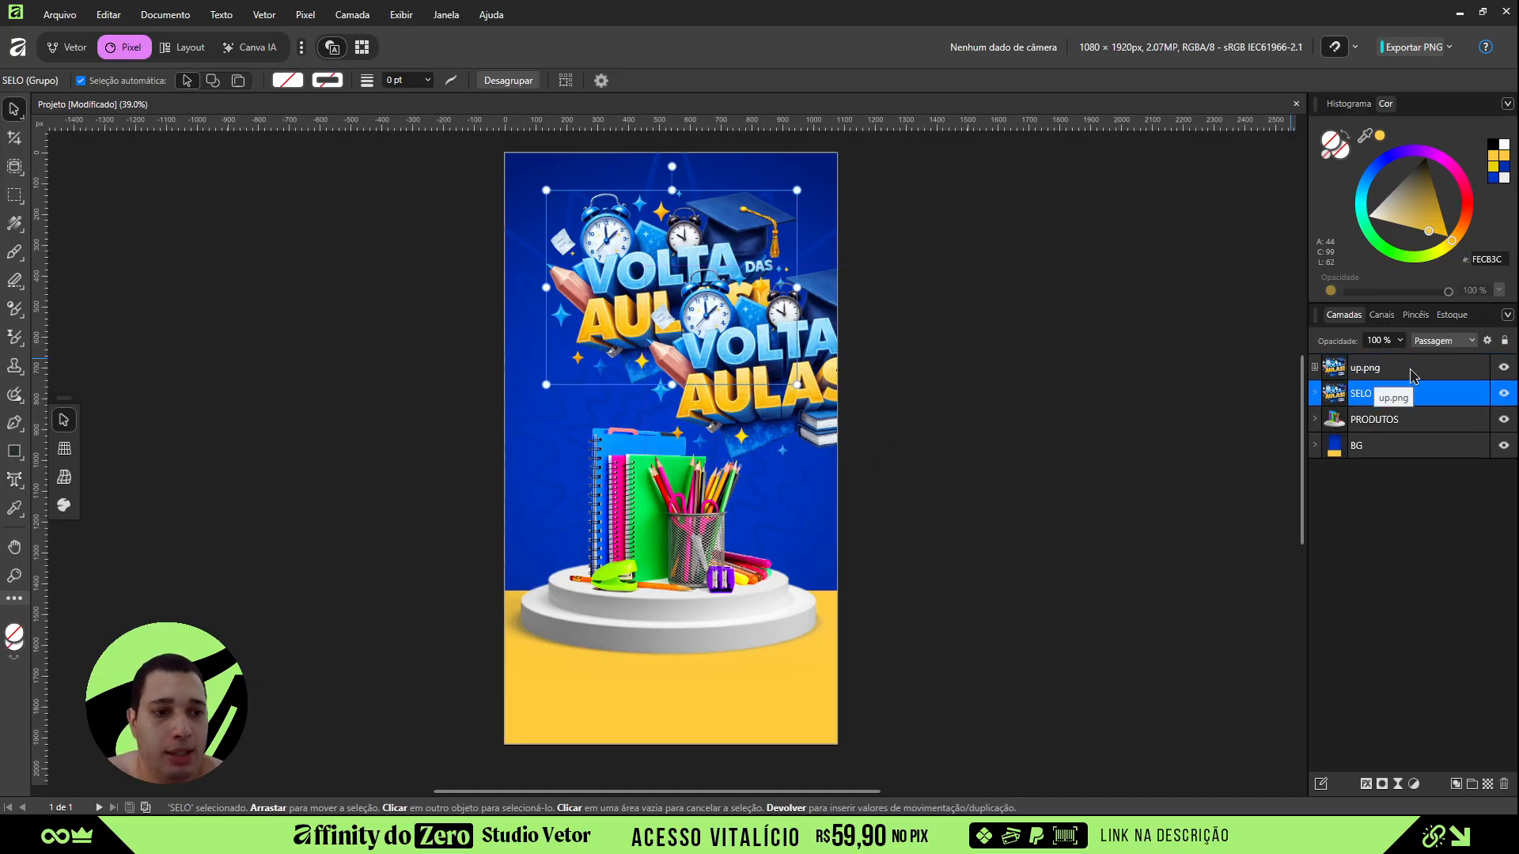
- Enlarge the loose up.png copy, tilt it counterclockwise and place it so its alarm clock shows in the page's lower-right corner
click(1403, 377)
drag(787, 433, 805, 437)
drag(914, 462, 1007, 532)
drag(743, 287, 719, 514)
drag(776, 570, 785, 587)
drag(914, 508, 836, 510)
drag(805, 619, 827, 629)
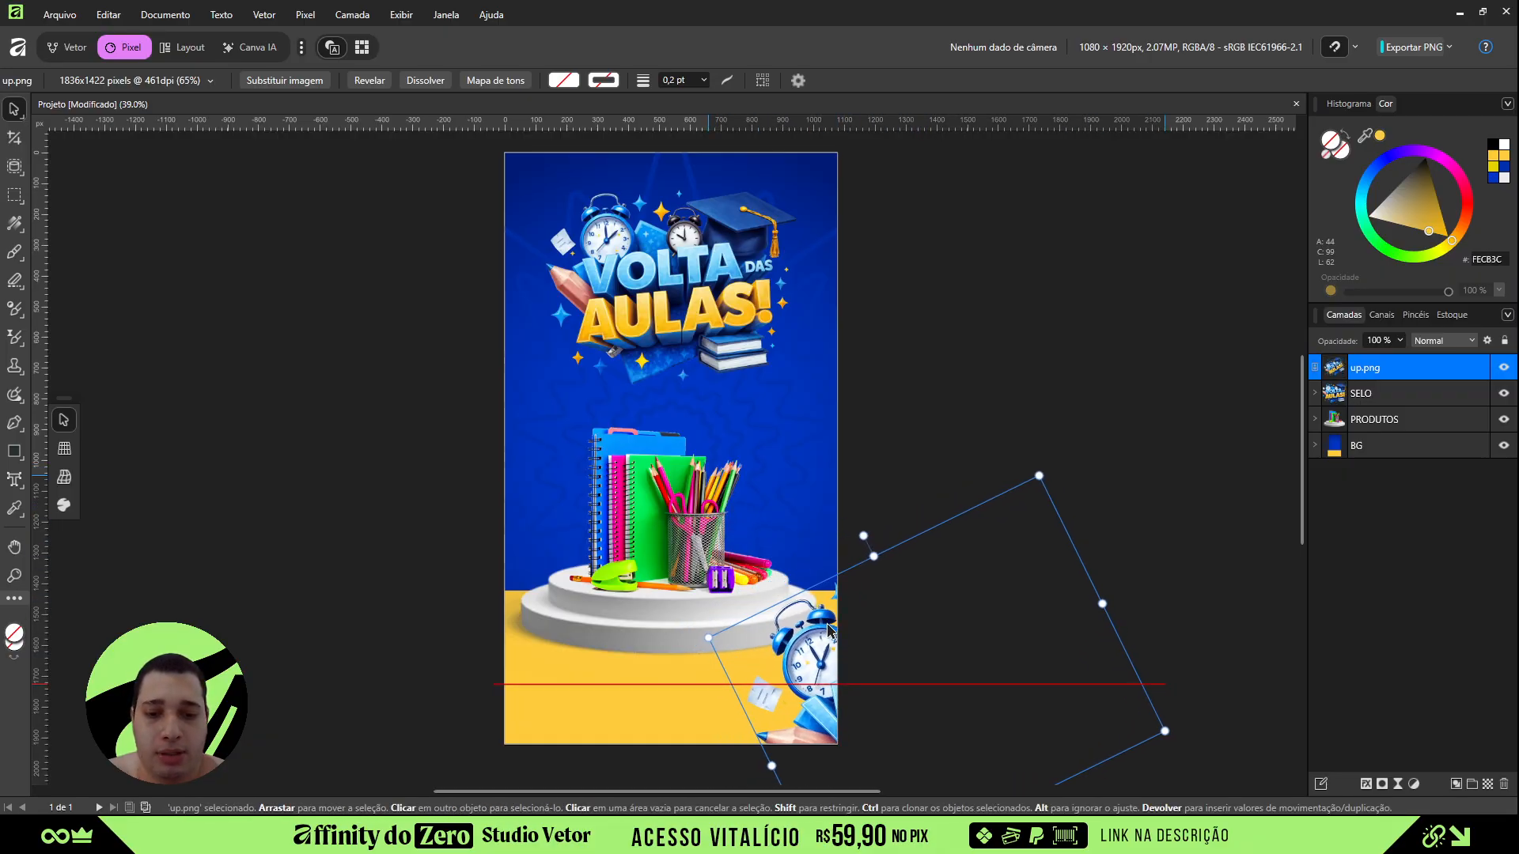
- Duplicate the tilted up.png, scale the copy down to about 47% and place it over the middle of the page
mouse_move(827, 629)
ctrl+mouse_down()
mouse_move(643, 327)
mouse_move(601, 324)
ctrl+mouse_up()
drag(730, 418, 676, 439)
drag(885, 446, 758, 420)
drag(671, 411, 747, 420)
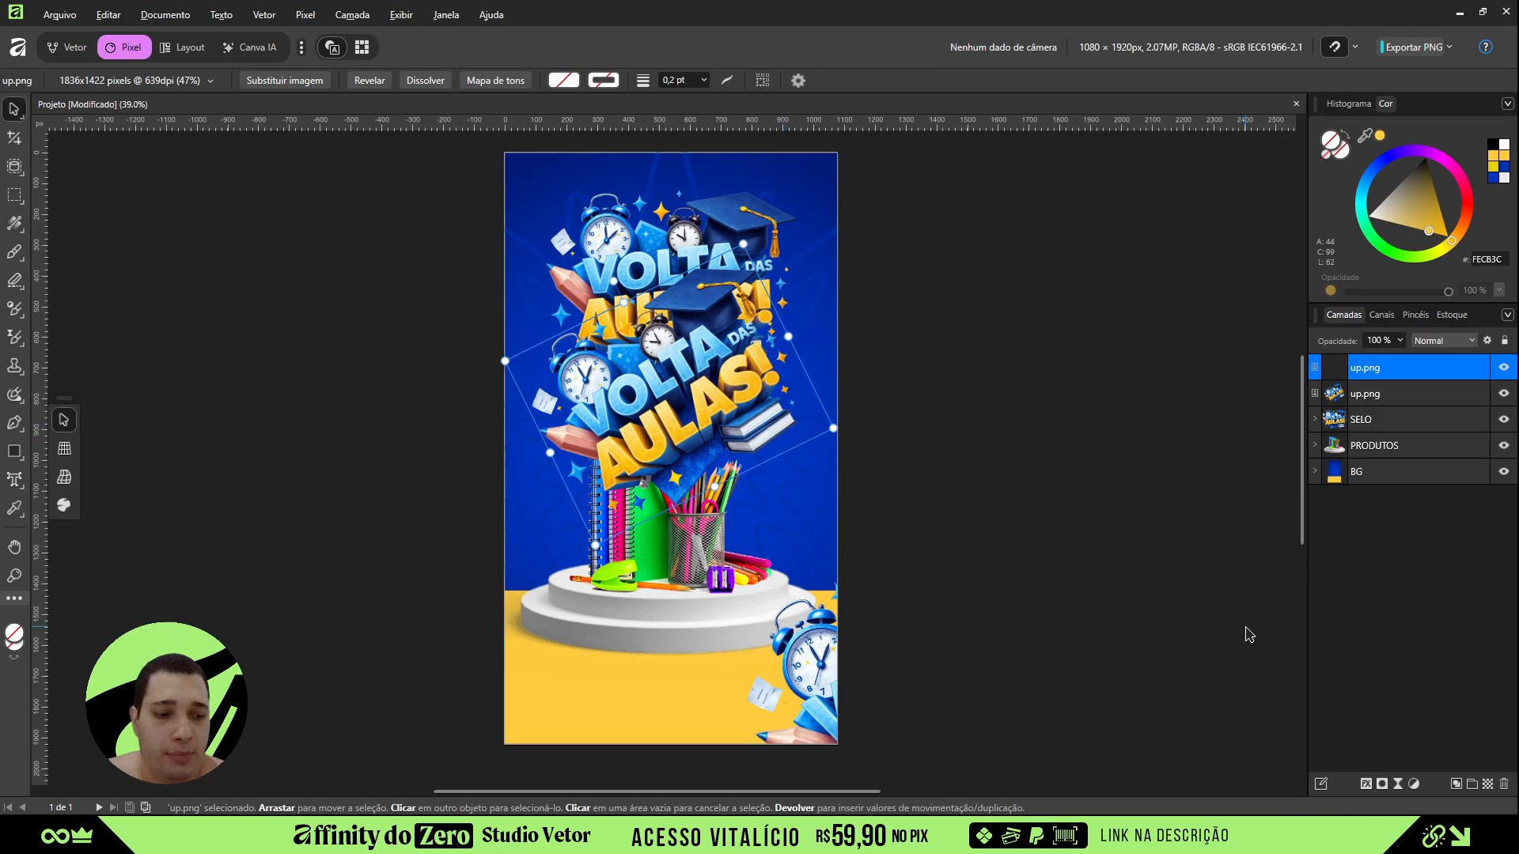
- Add a mask to the top up.png copy and set up a black paint brush of 183 px with 39% hardness
click(1381, 784)
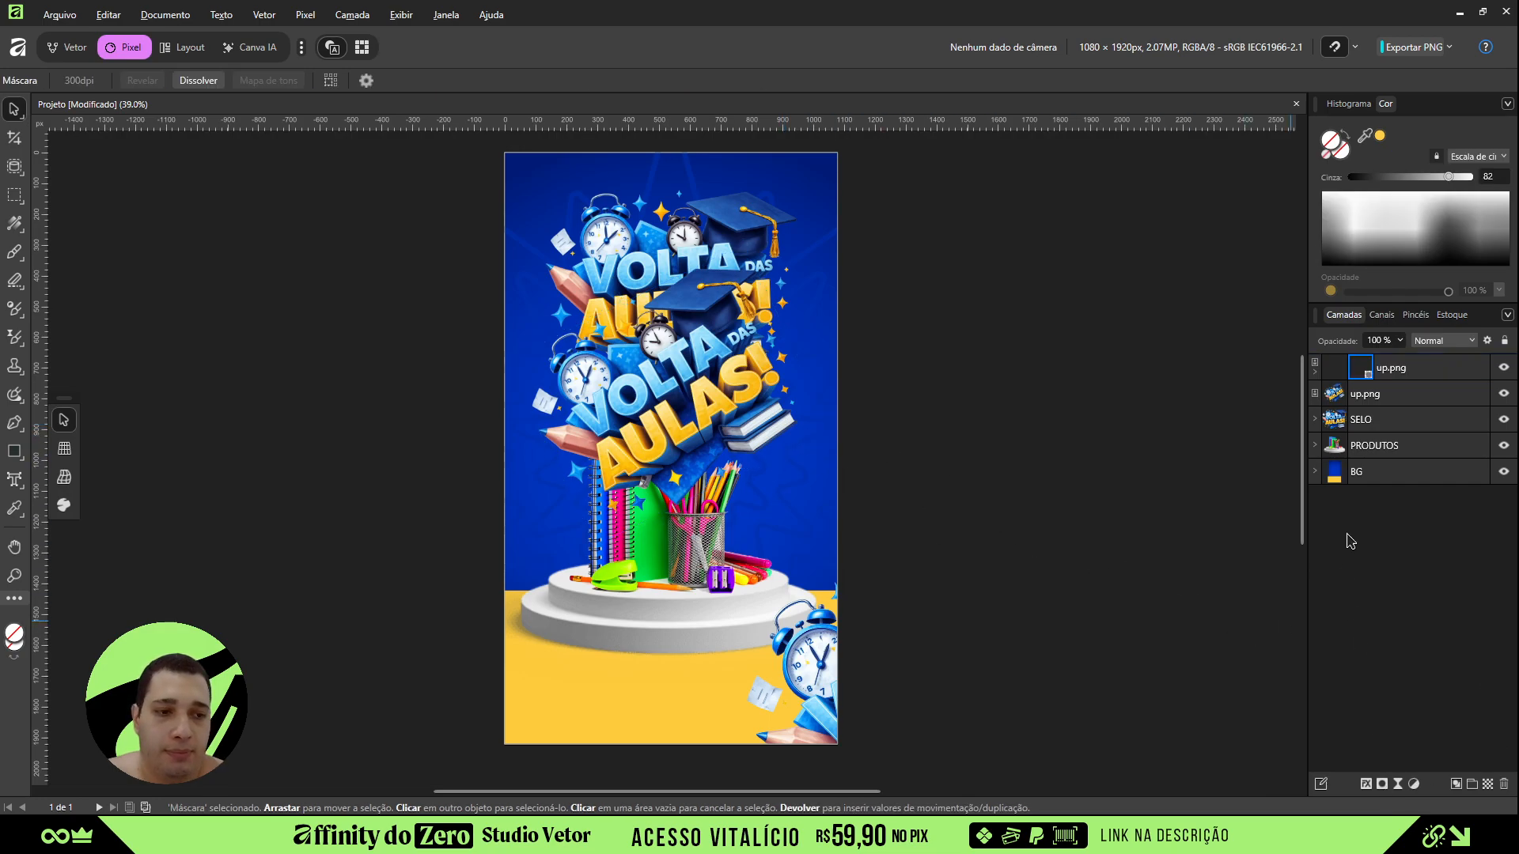
key(b)
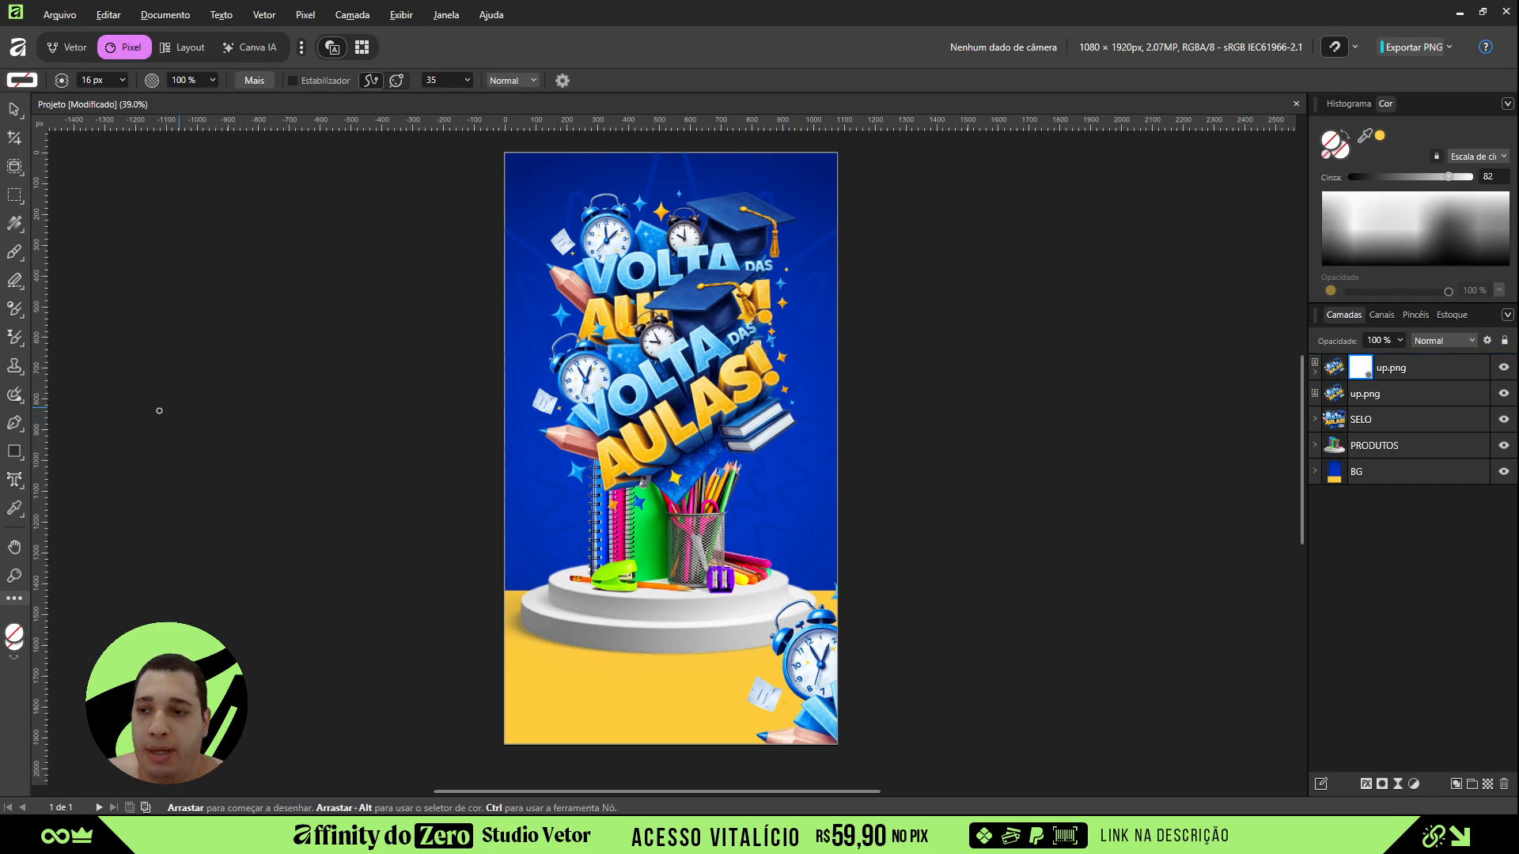
click(18, 254)
click(19, 257)
click(67, 250)
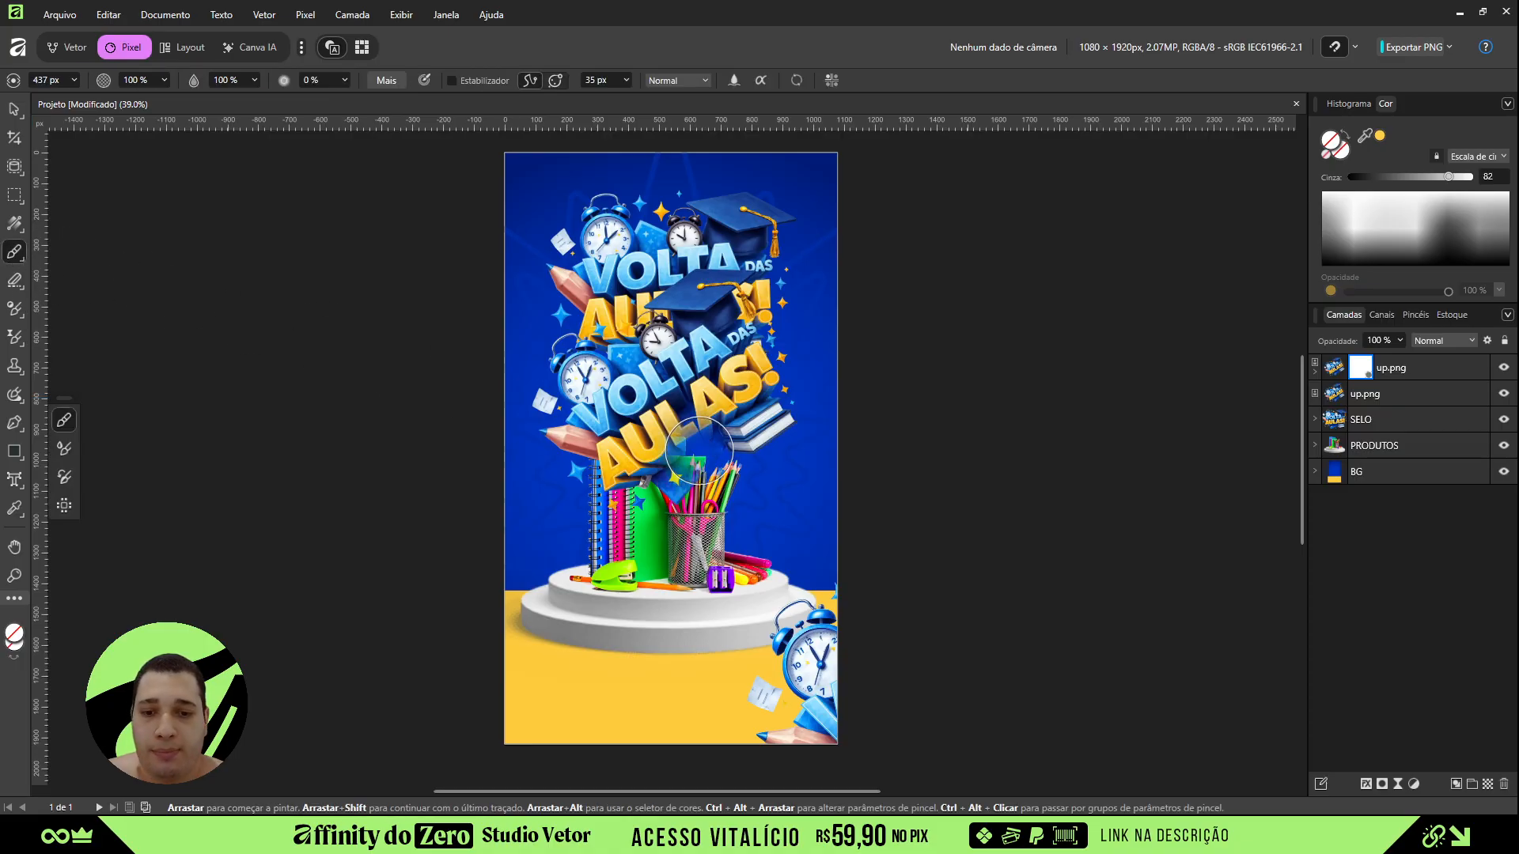
key(d)
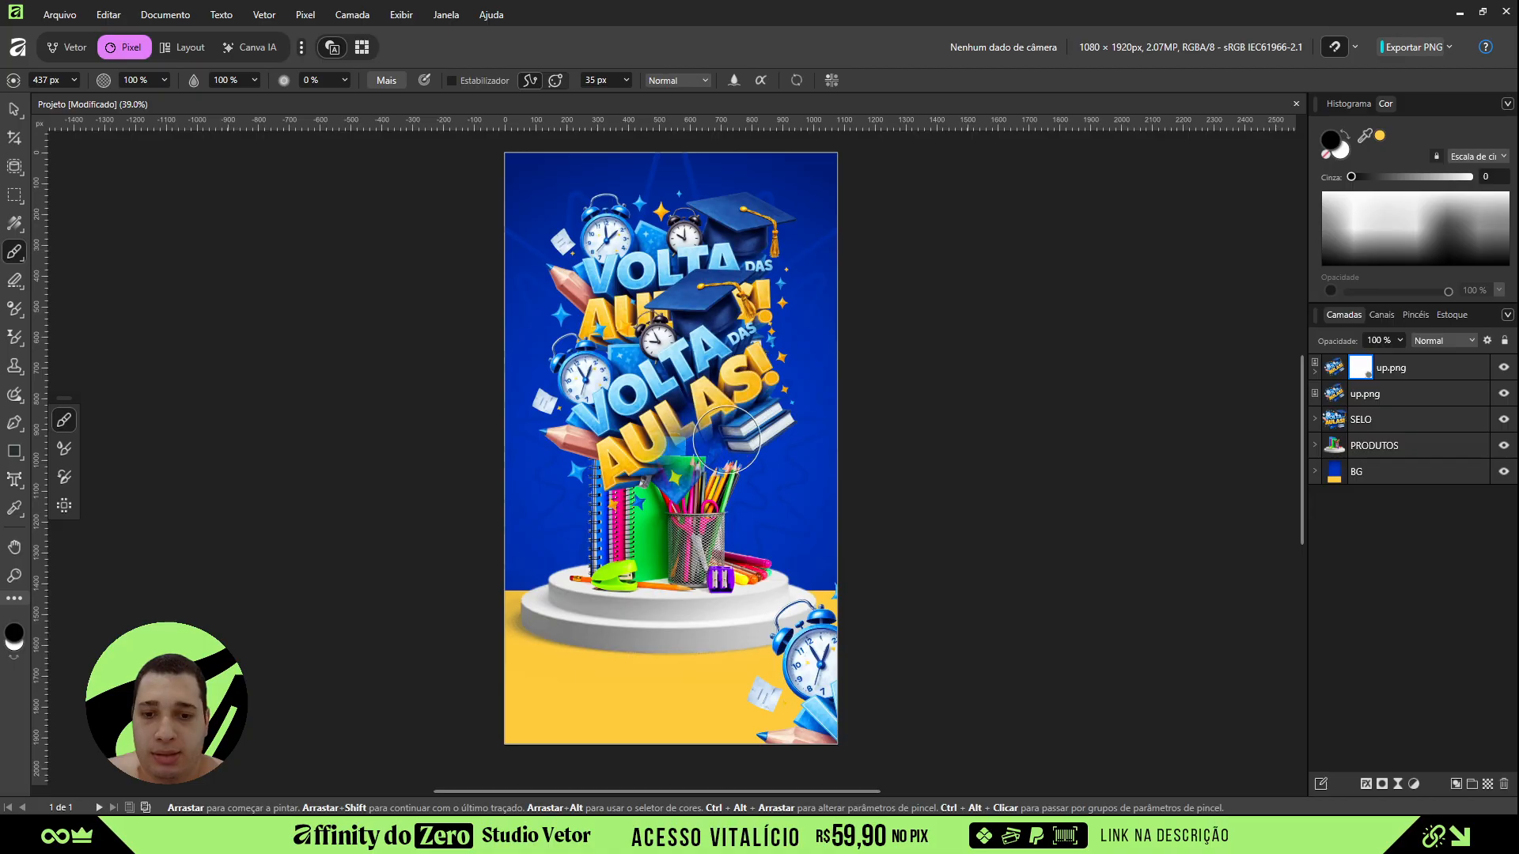
key(ctrl+alt)
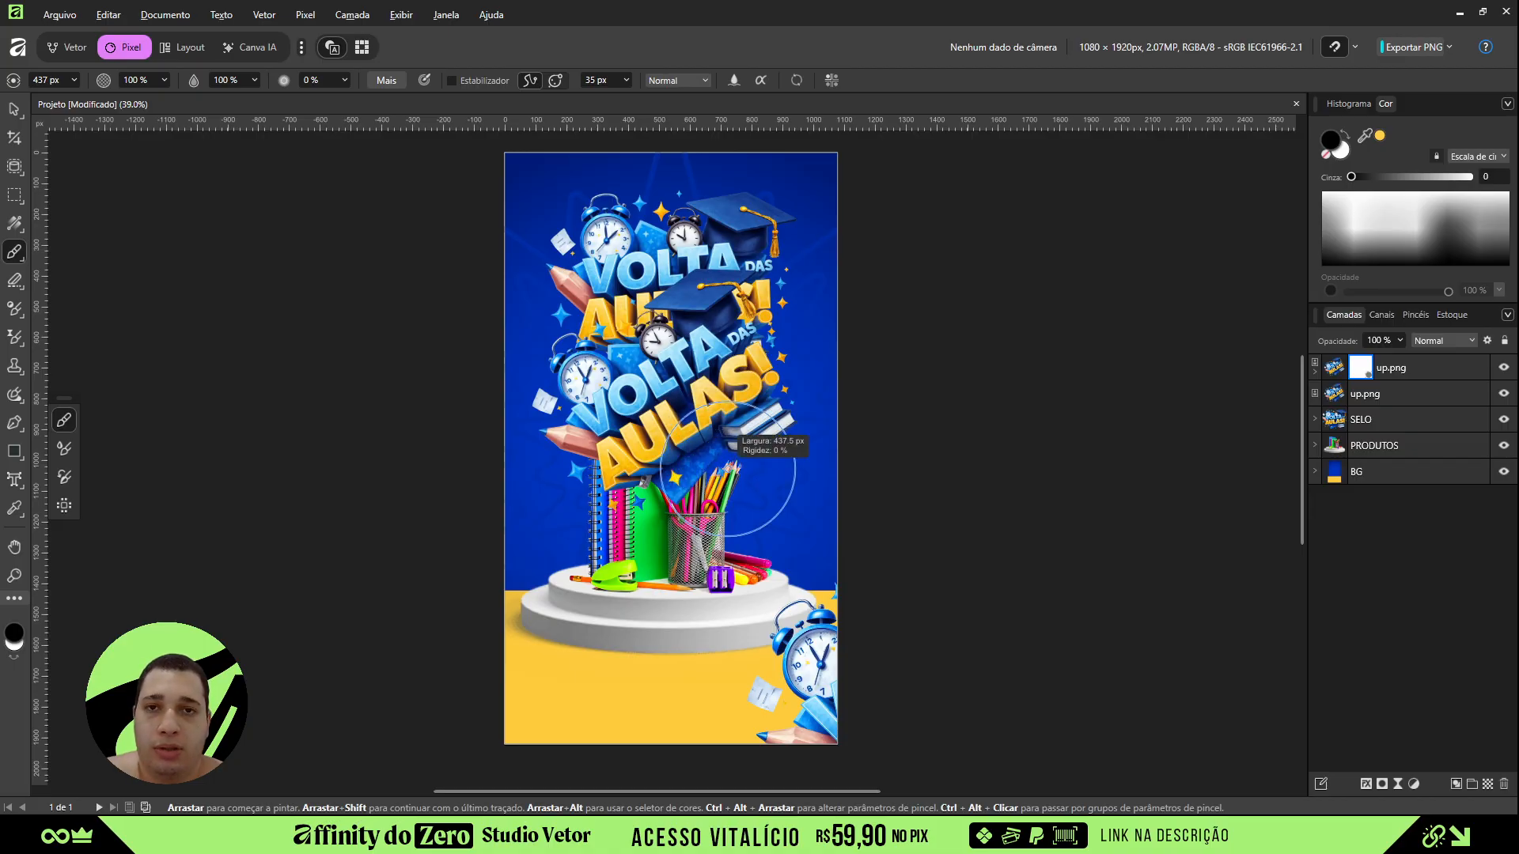
mouse_move(727, 469)
mouse_down()
mouse_move(708, 469)
mouse_move(783, 467)
mouse_move(733, 463)
mouse_move(725, 433)
mouse_move(775, 445)
mouse_move(723, 445)
mouse_up()
click(725, 433)
- Paint the mask black around the tilted up.png copy so only the word AULAS! is left
mouse_move(804, 410)
mouse_down()
mouse_move(759, 440)
mouse_move(790, 417)
mouse_up()
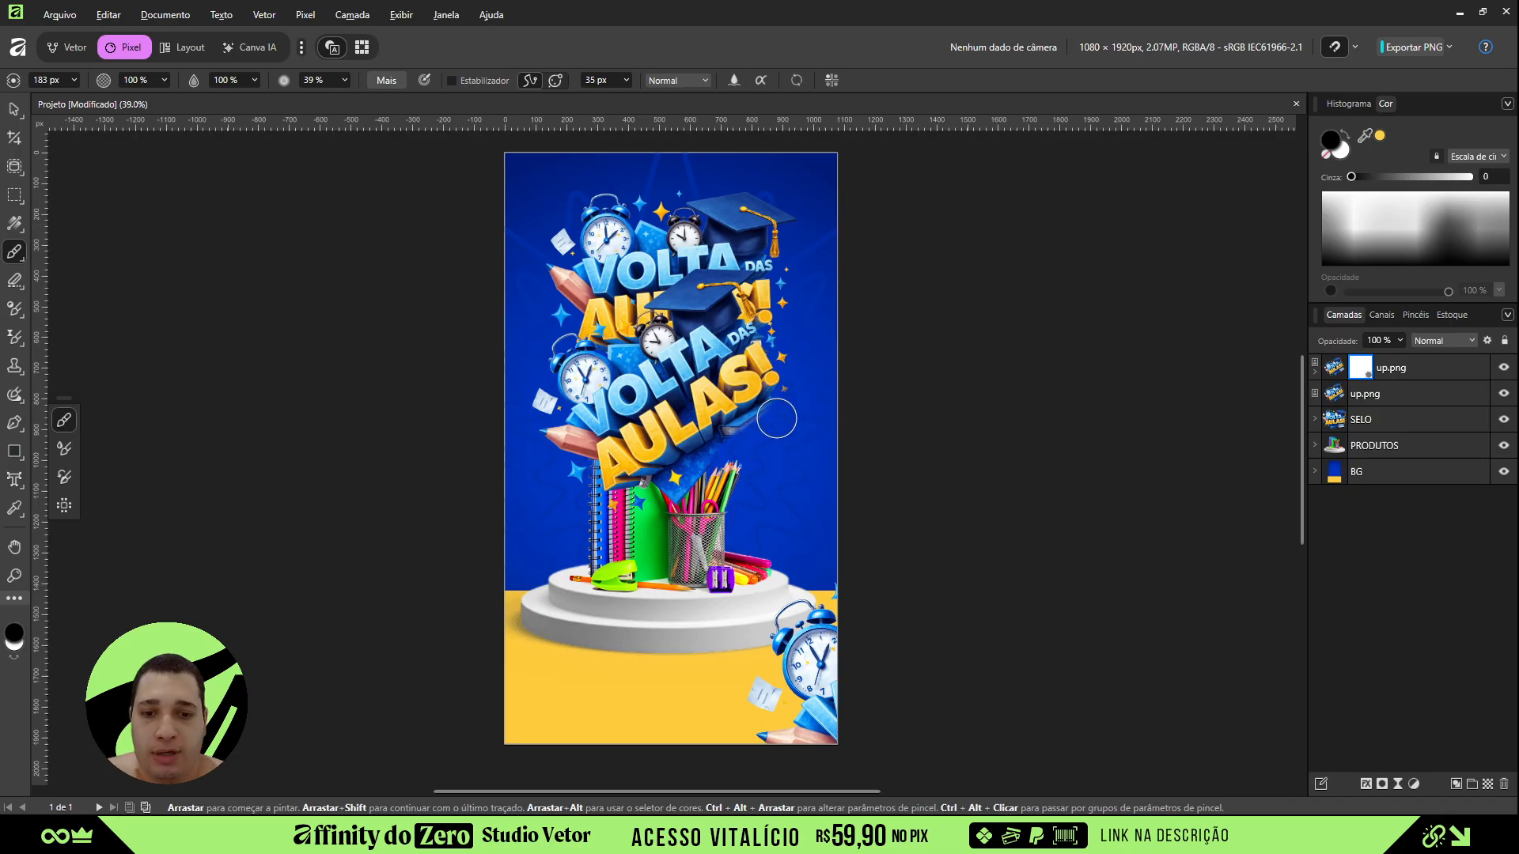
drag(681, 498, 791, 420)
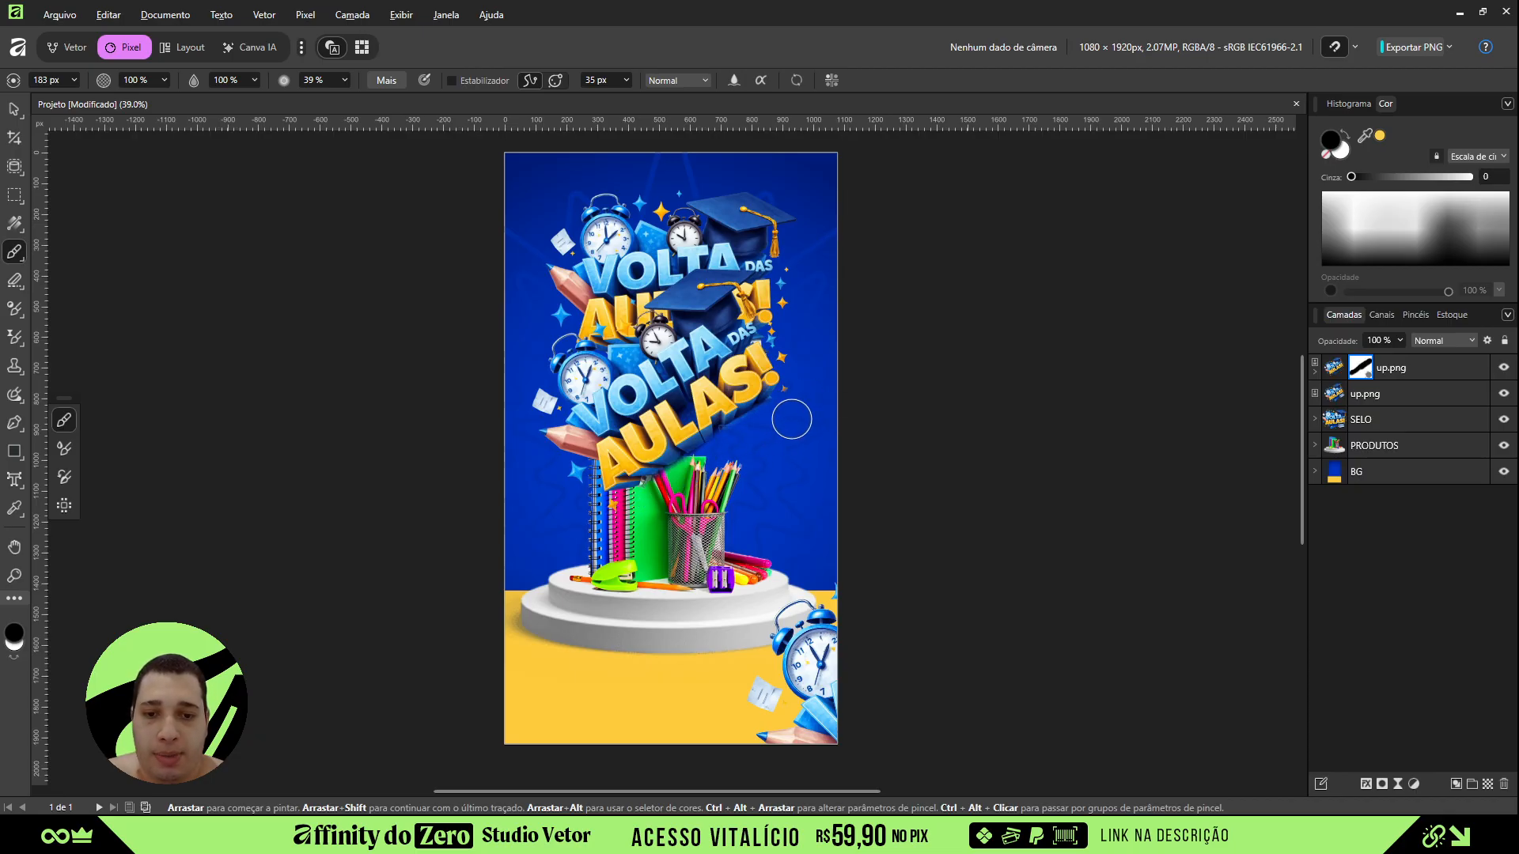
mouse_move(784, 273)
mouse_down()
mouse_move(656, 293)
mouse_move(653, 305)
mouse_move(729, 281)
mouse_move(787, 286)
mouse_move(723, 336)
mouse_move(734, 326)
mouse_move(612, 328)
mouse_move(580, 297)
mouse_move(540, 362)
mouse_move(588, 395)
mouse_move(550, 445)
mouse_move(736, 322)
mouse_move(551, 455)
mouse_move(565, 496)
mouse_move(570, 400)
mouse_up()
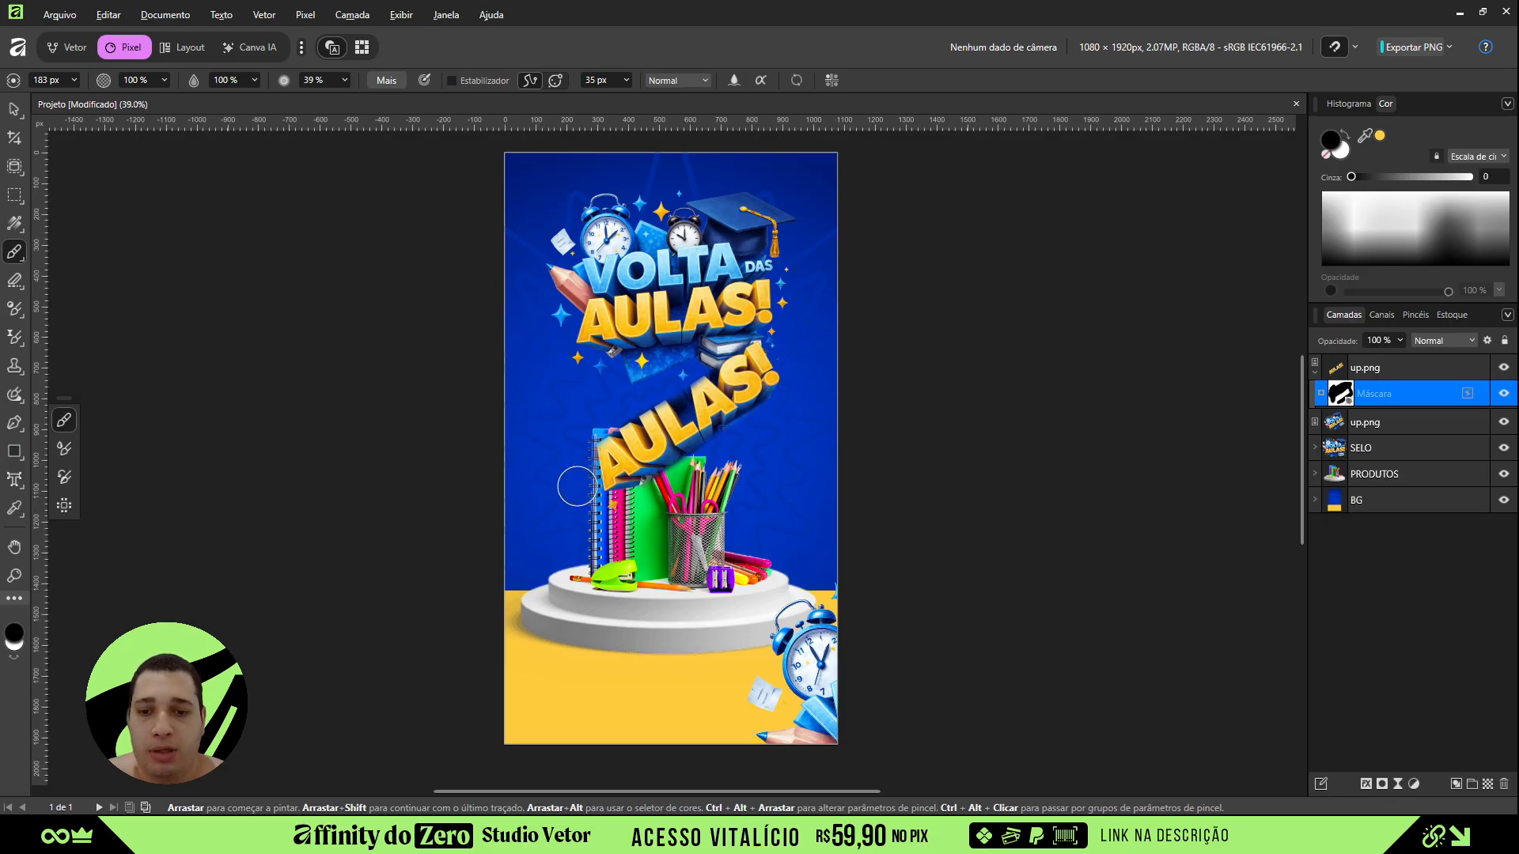
key(x)
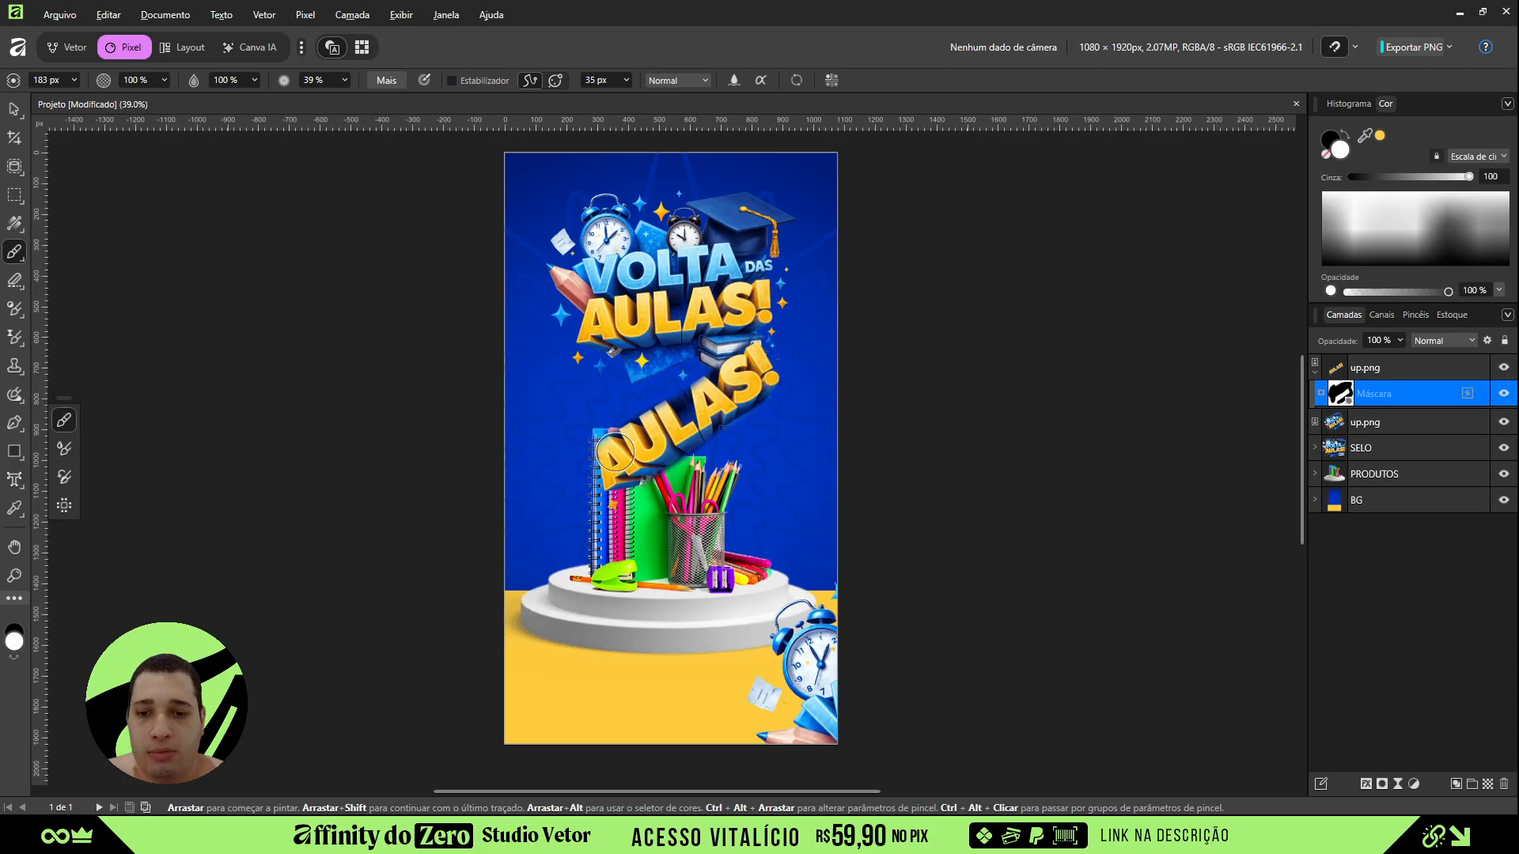
key(x)
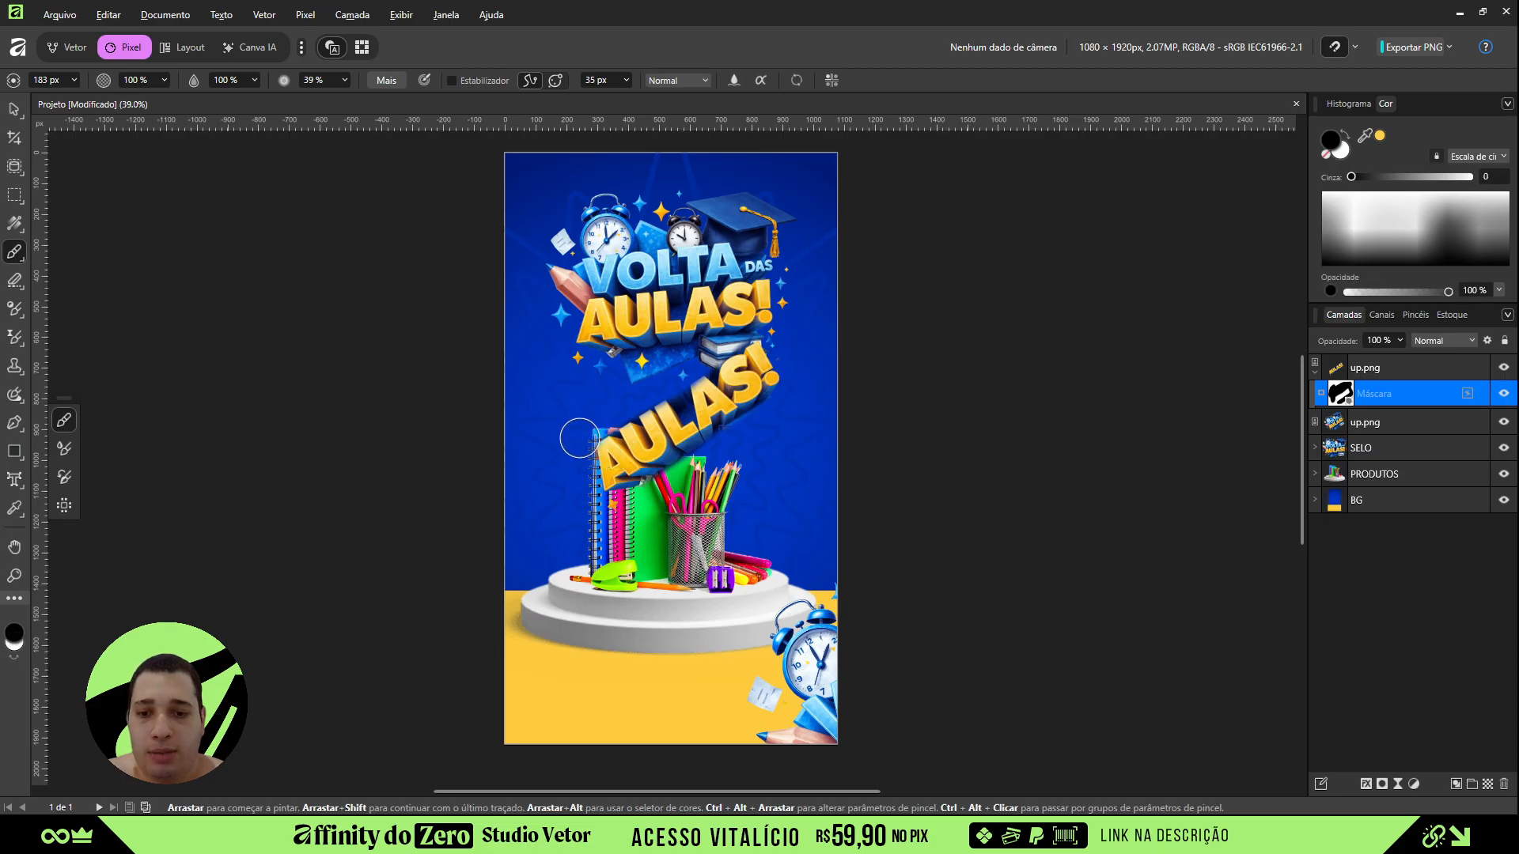
- Move the masked AULAS! word to the page's left edge, enlarge it to about 54%, and collapse its layer
key(v)
click(773, 432)
drag(687, 424, 523, 450)
drag(578, 271, 600, 228)
drag(565, 360, 517, 378)
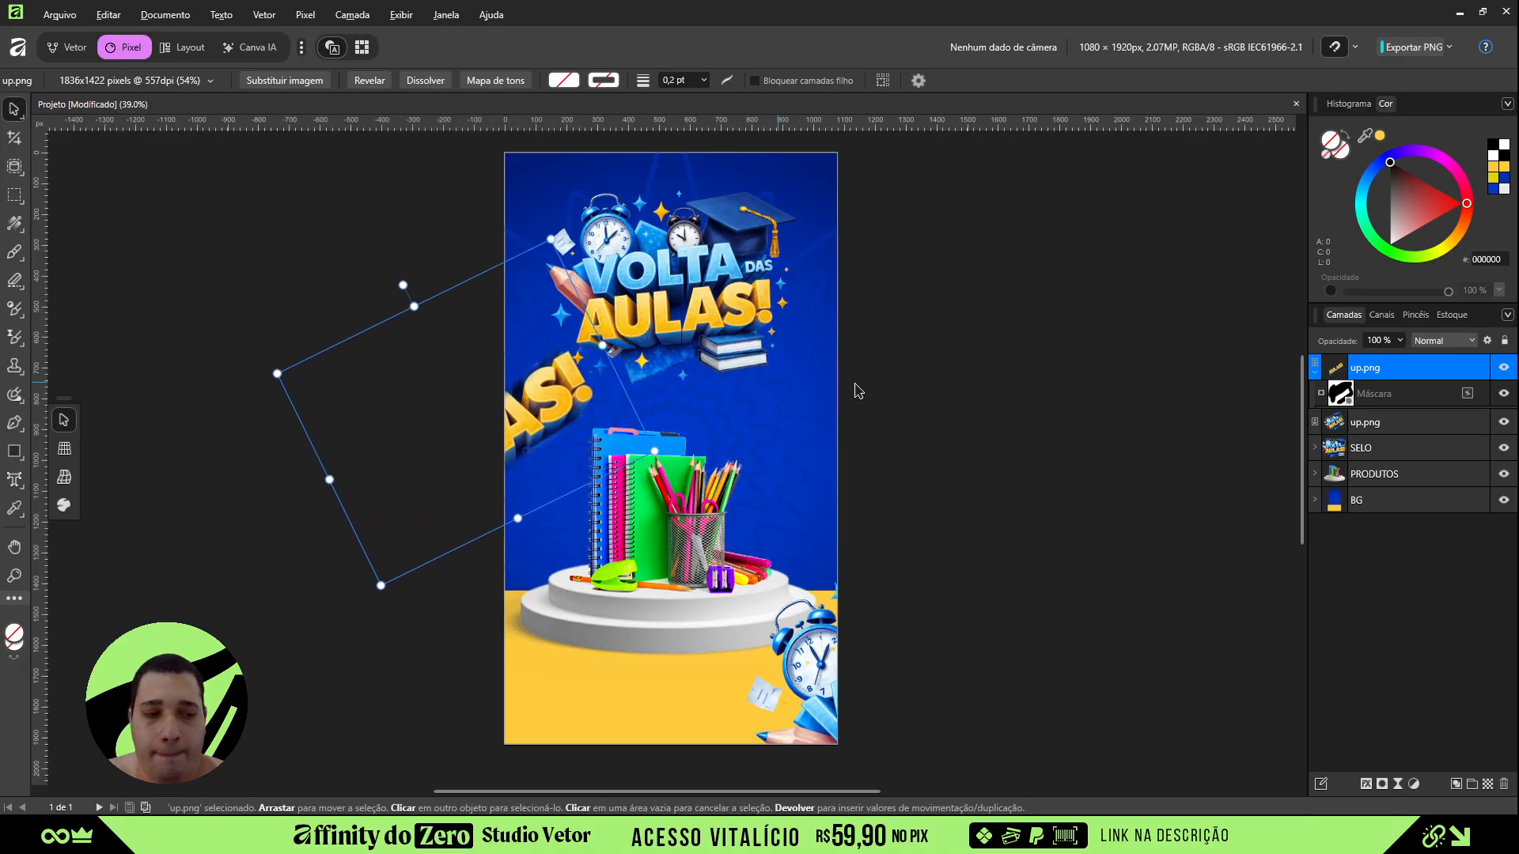
click(1314, 372)
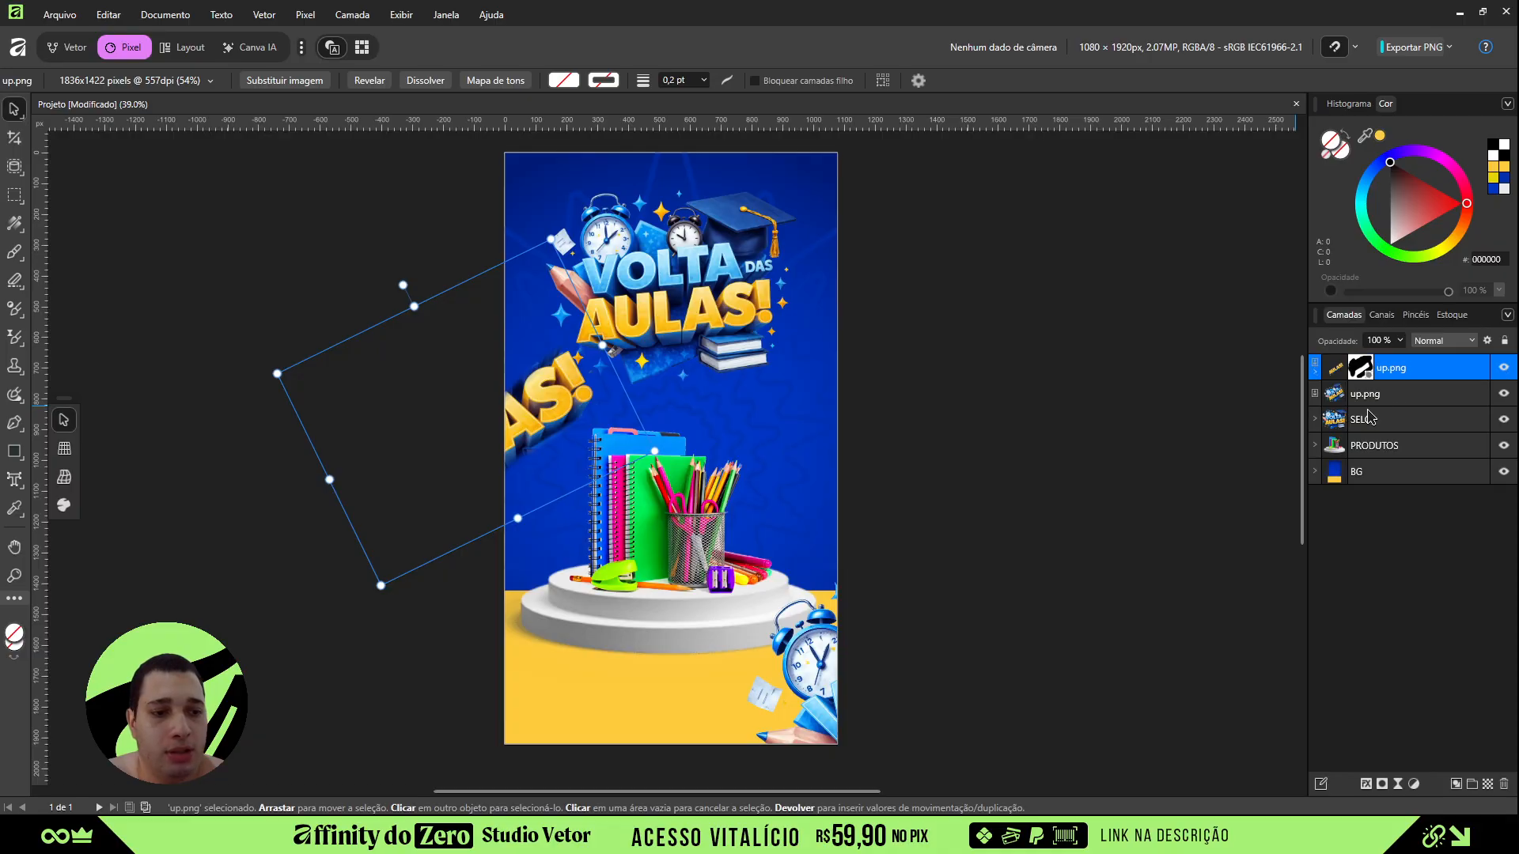
- Shift the clock up.png slightly left and apply a live Gaussian Blur with a radius of 8.8 px to it
click(1324, 399)
drag(831, 657, 822, 657)
click(1382, 783)
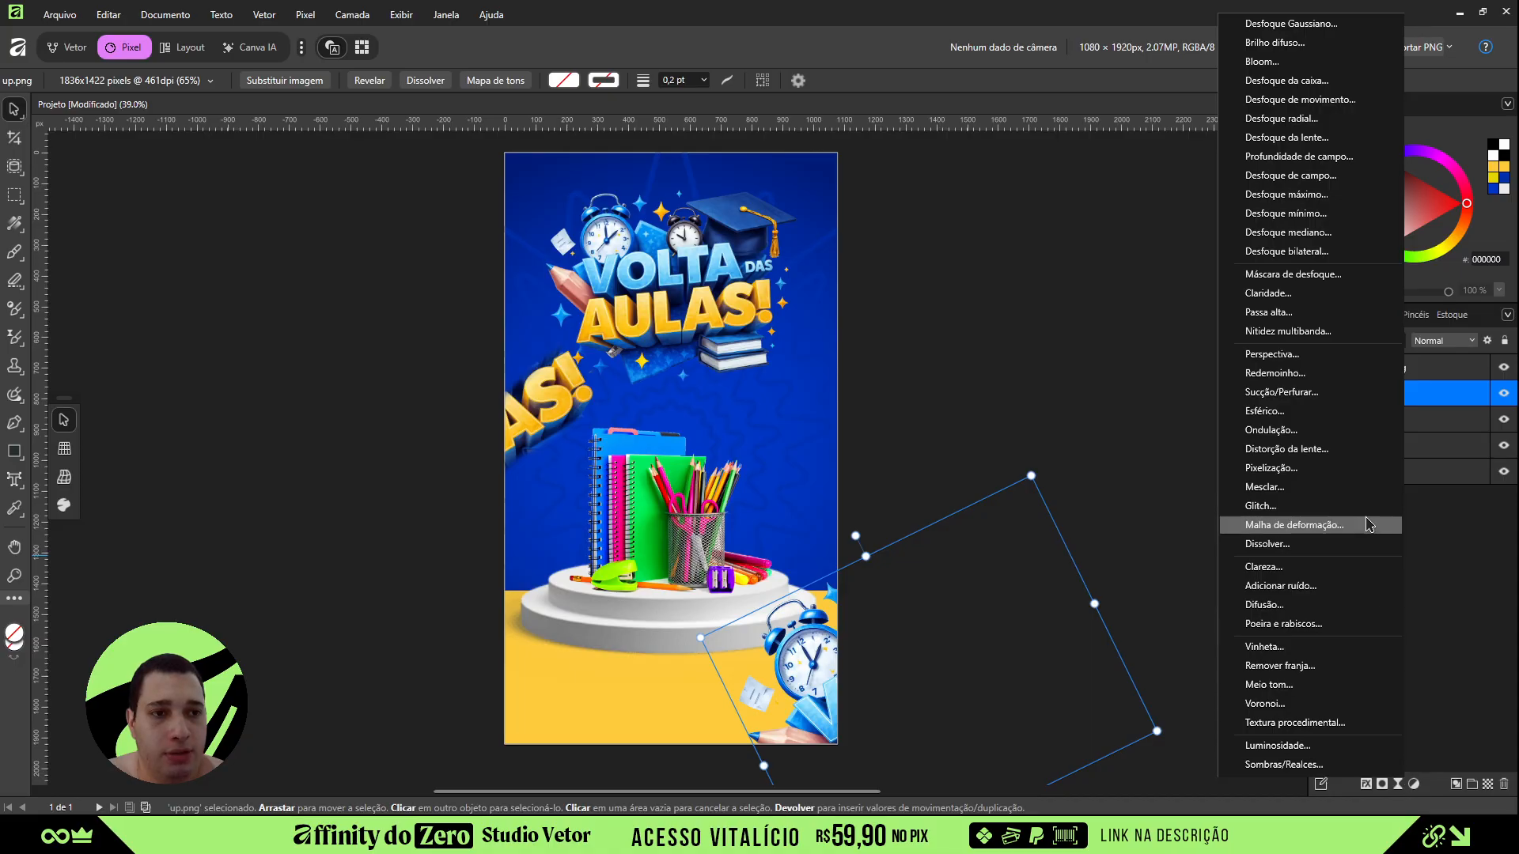
click(1327, 24)
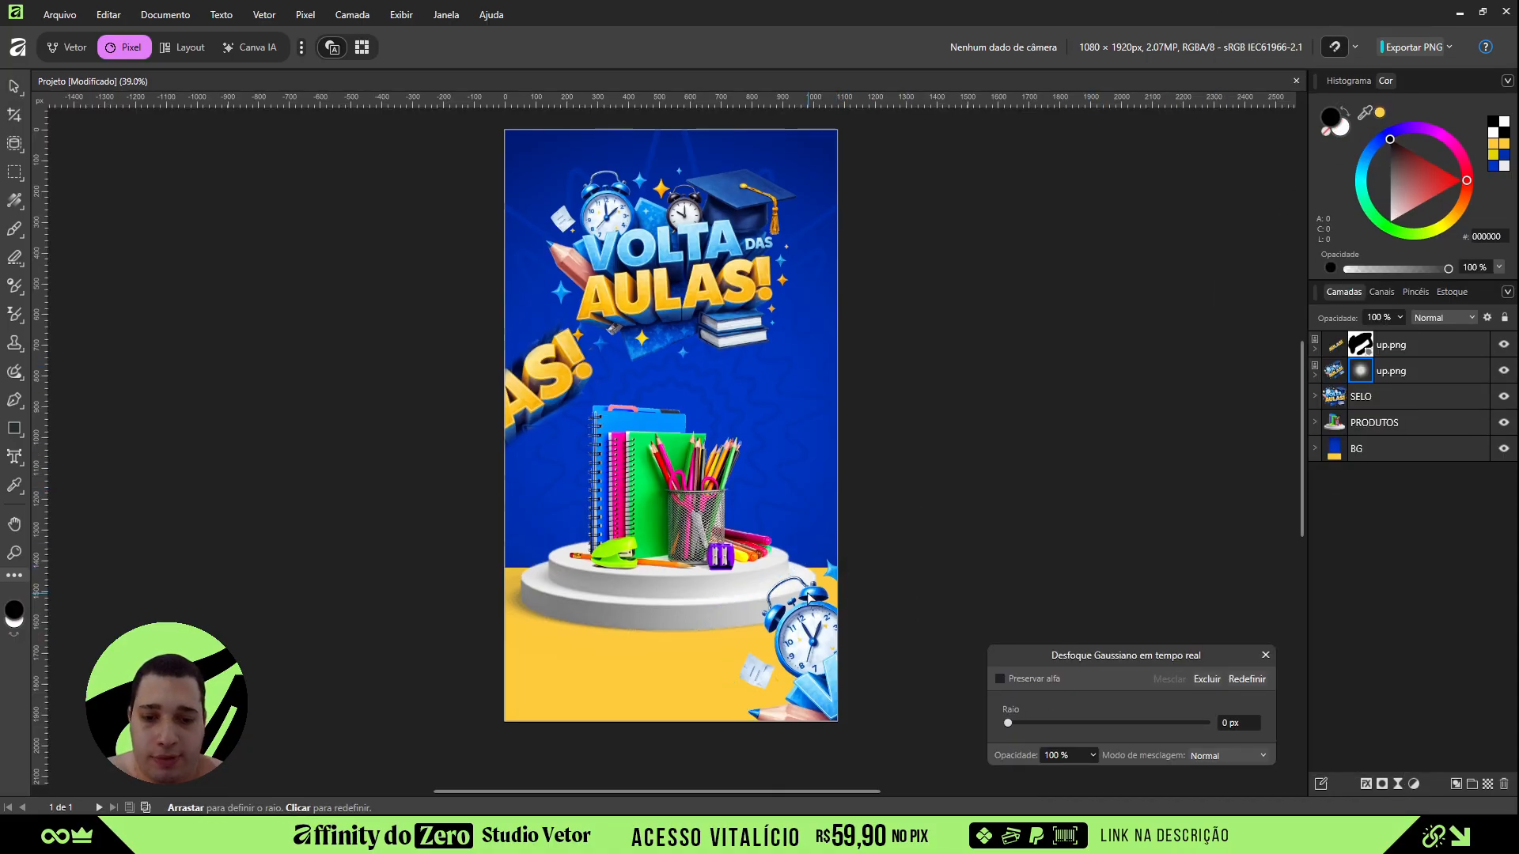
drag(816, 631, 822, 630)
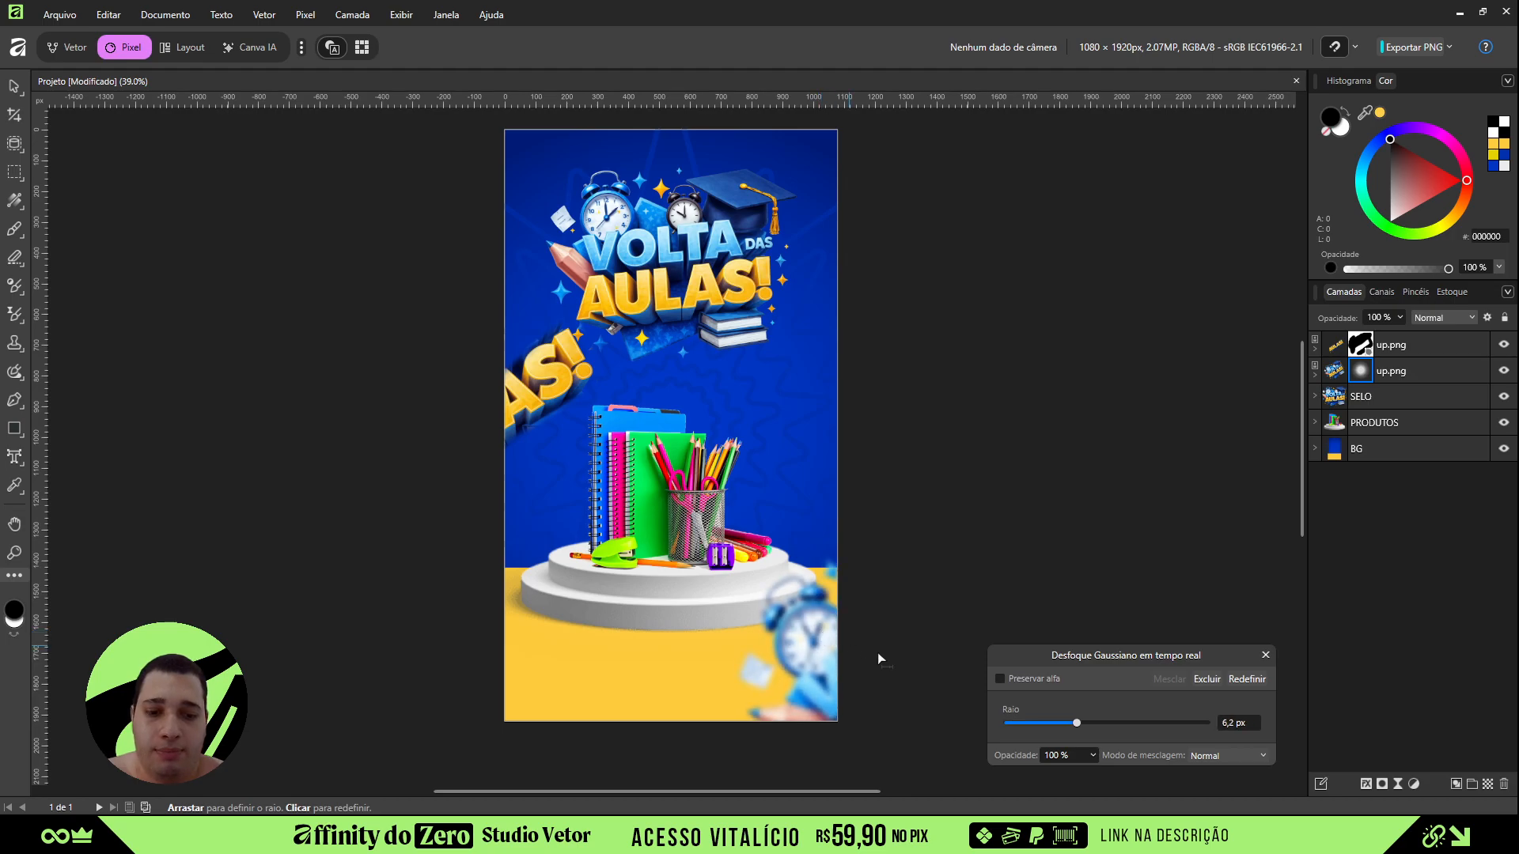
drag(807, 649, 823, 650)
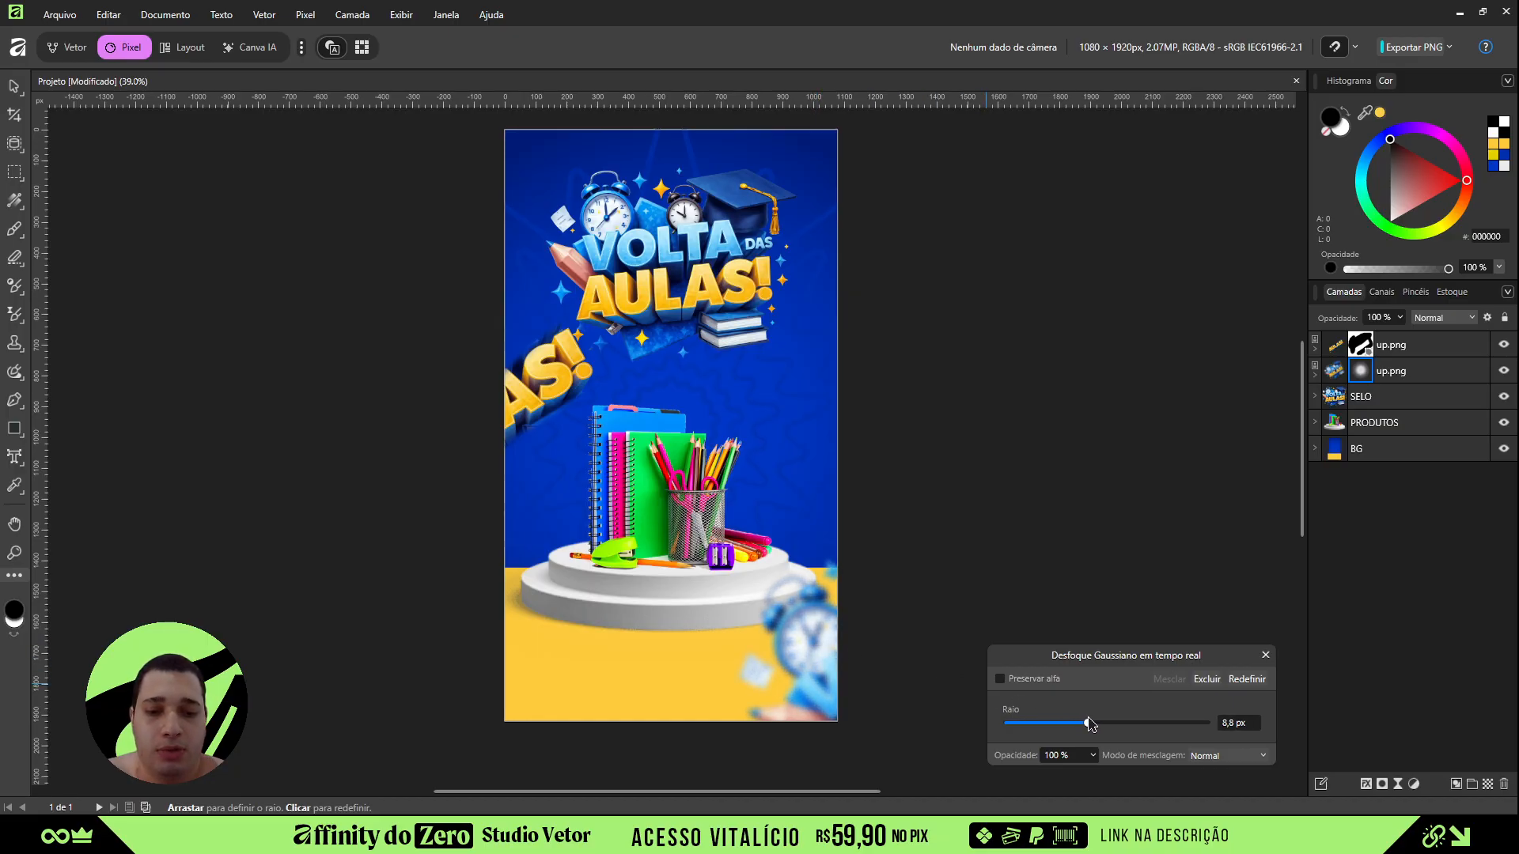
- Enlarge the blurred clock up.png to about 69%, rotate it slightly and reposition it at the page's lower-right corner
key(v)
click(807, 638)
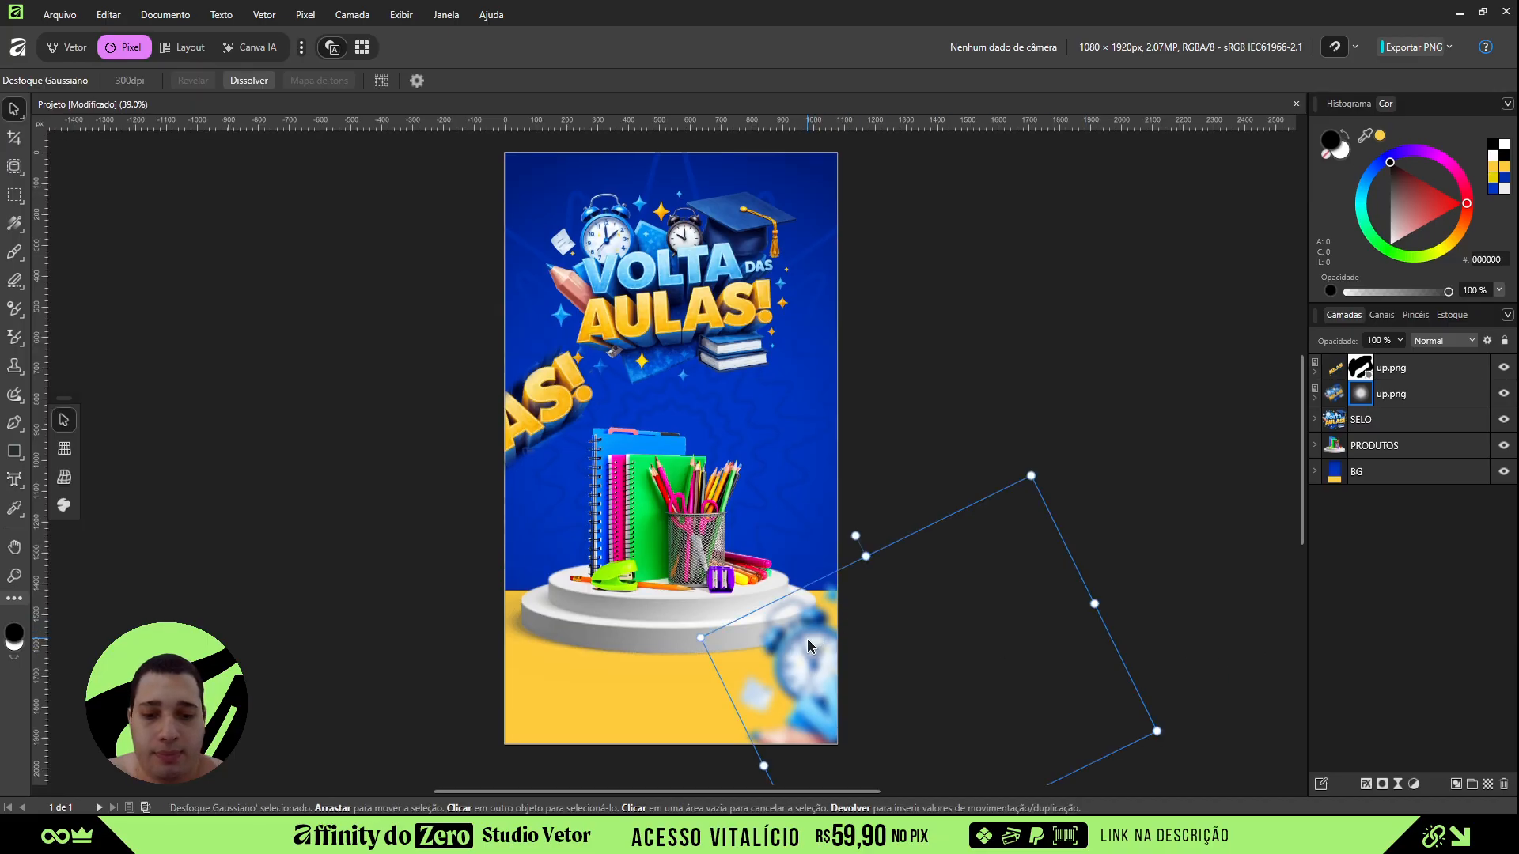
drag(1031, 476, 1044, 449)
drag(928, 555, 951, 569)
drag(881, 528, 865, 535)
drag(880, 612, 876, 600)
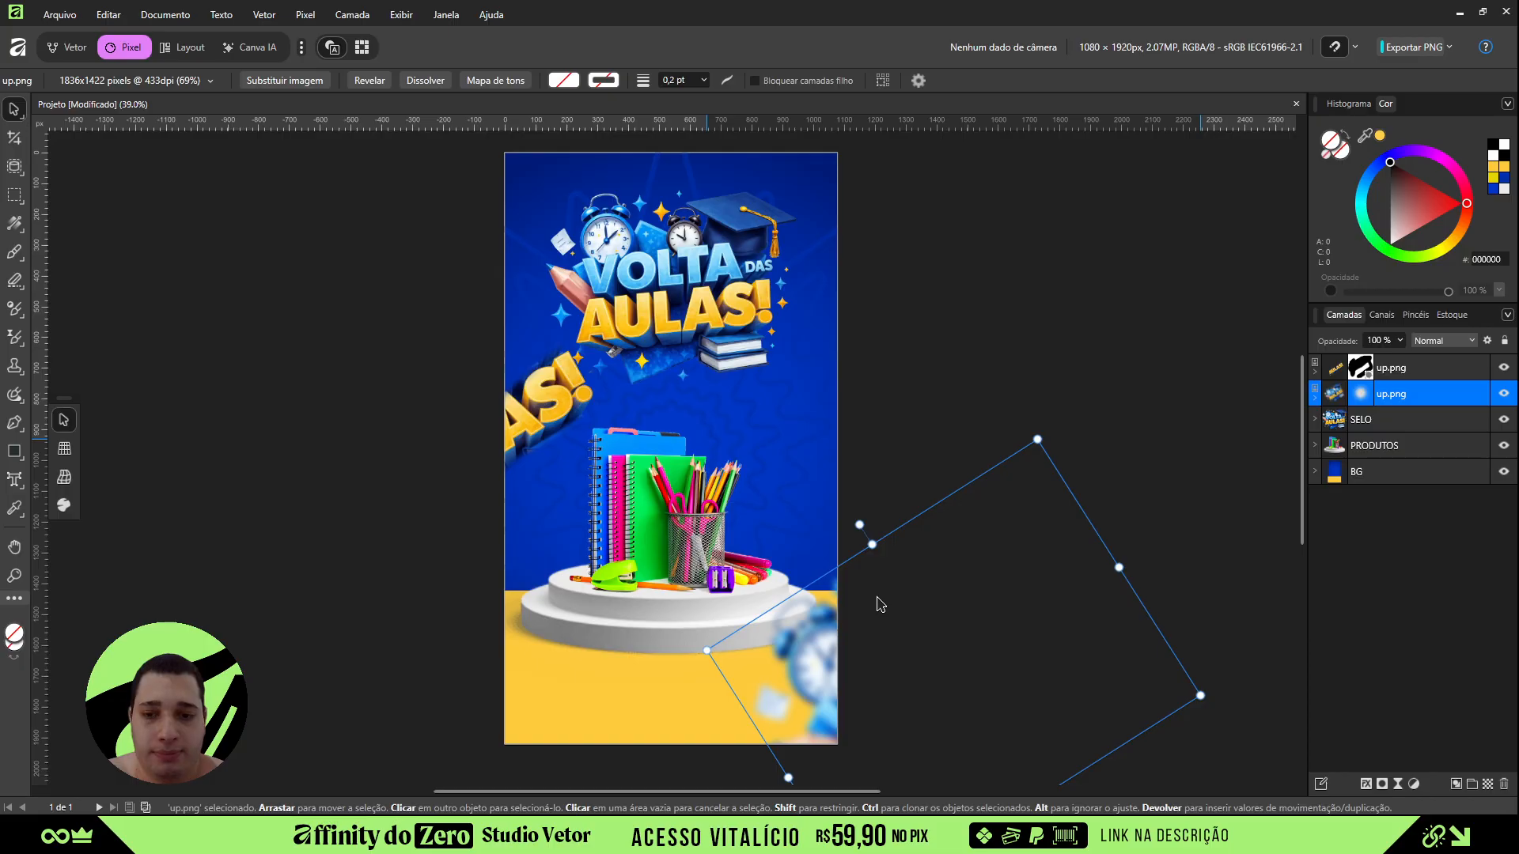
click(1001, 427)
- Apply a live Gaussian Blur with a radius of 15 px to the masked AULAS! word
click(1395, 368)
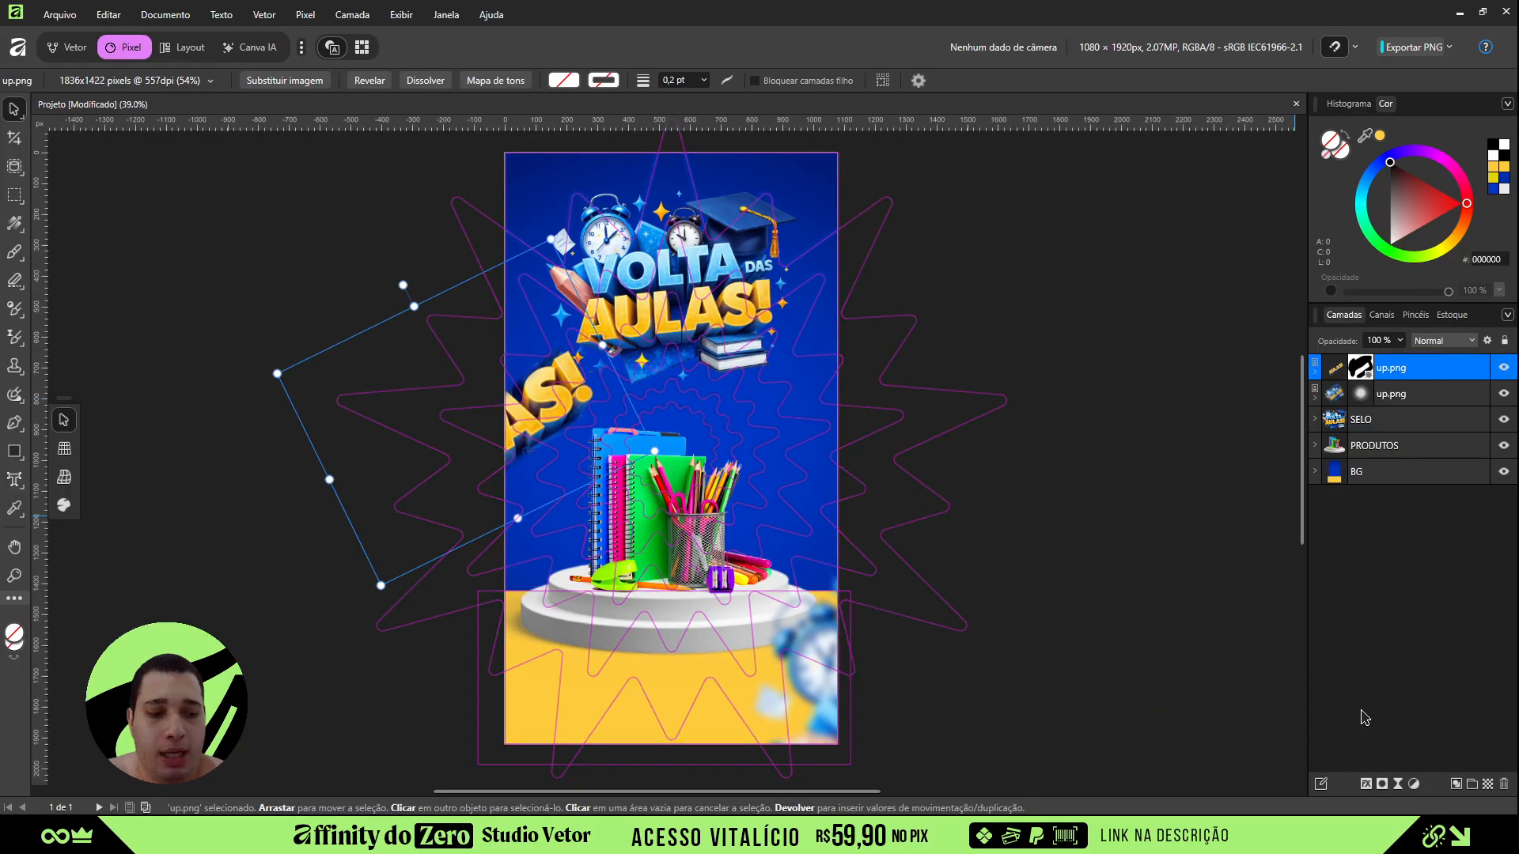
click(1414, 784)
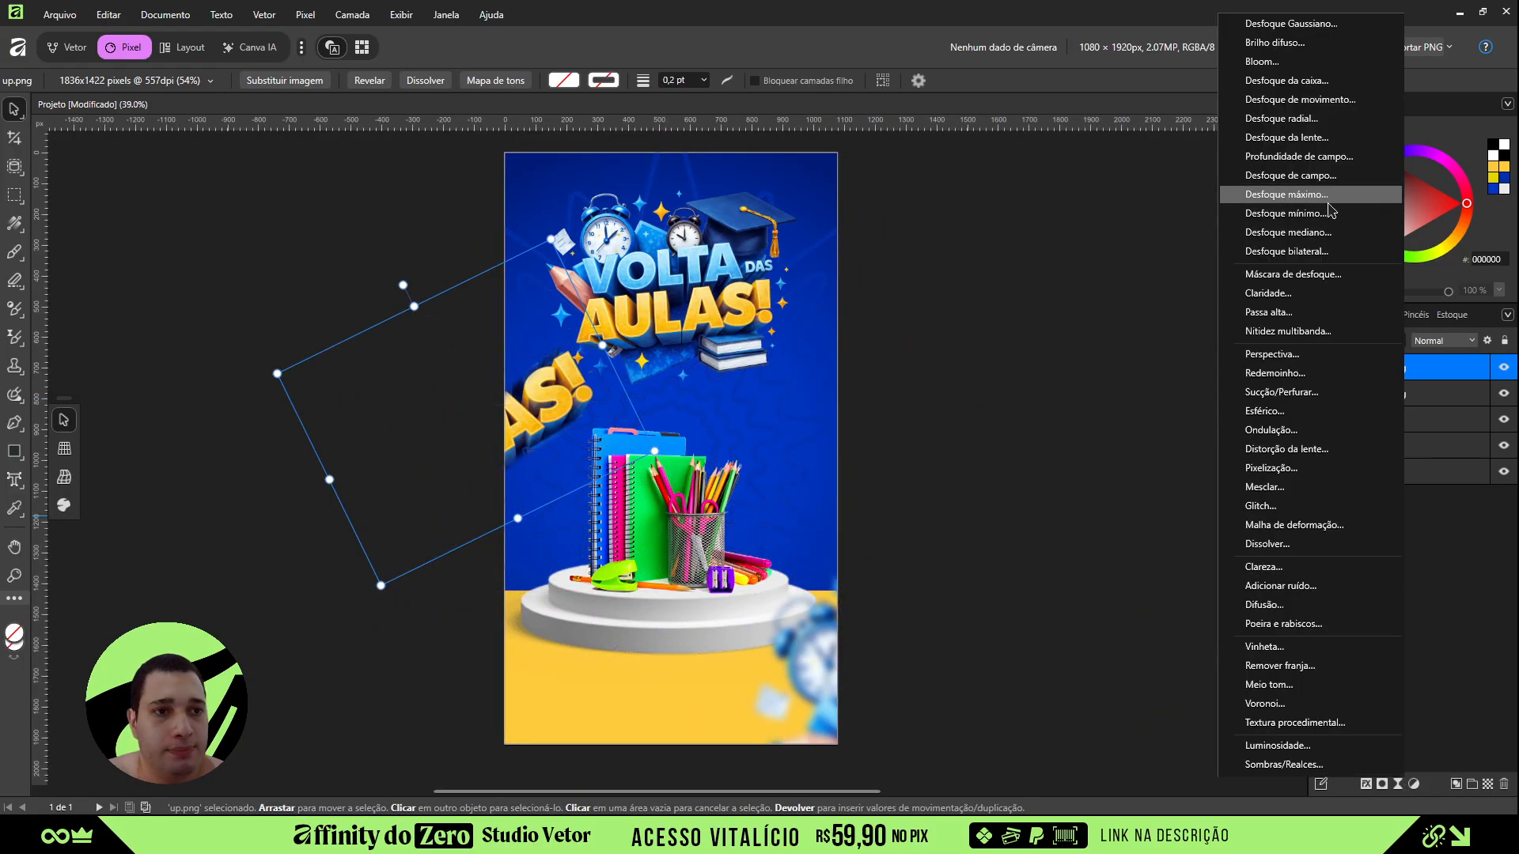
click(1290, 22)
drag(1032, 723, 1101, 726)
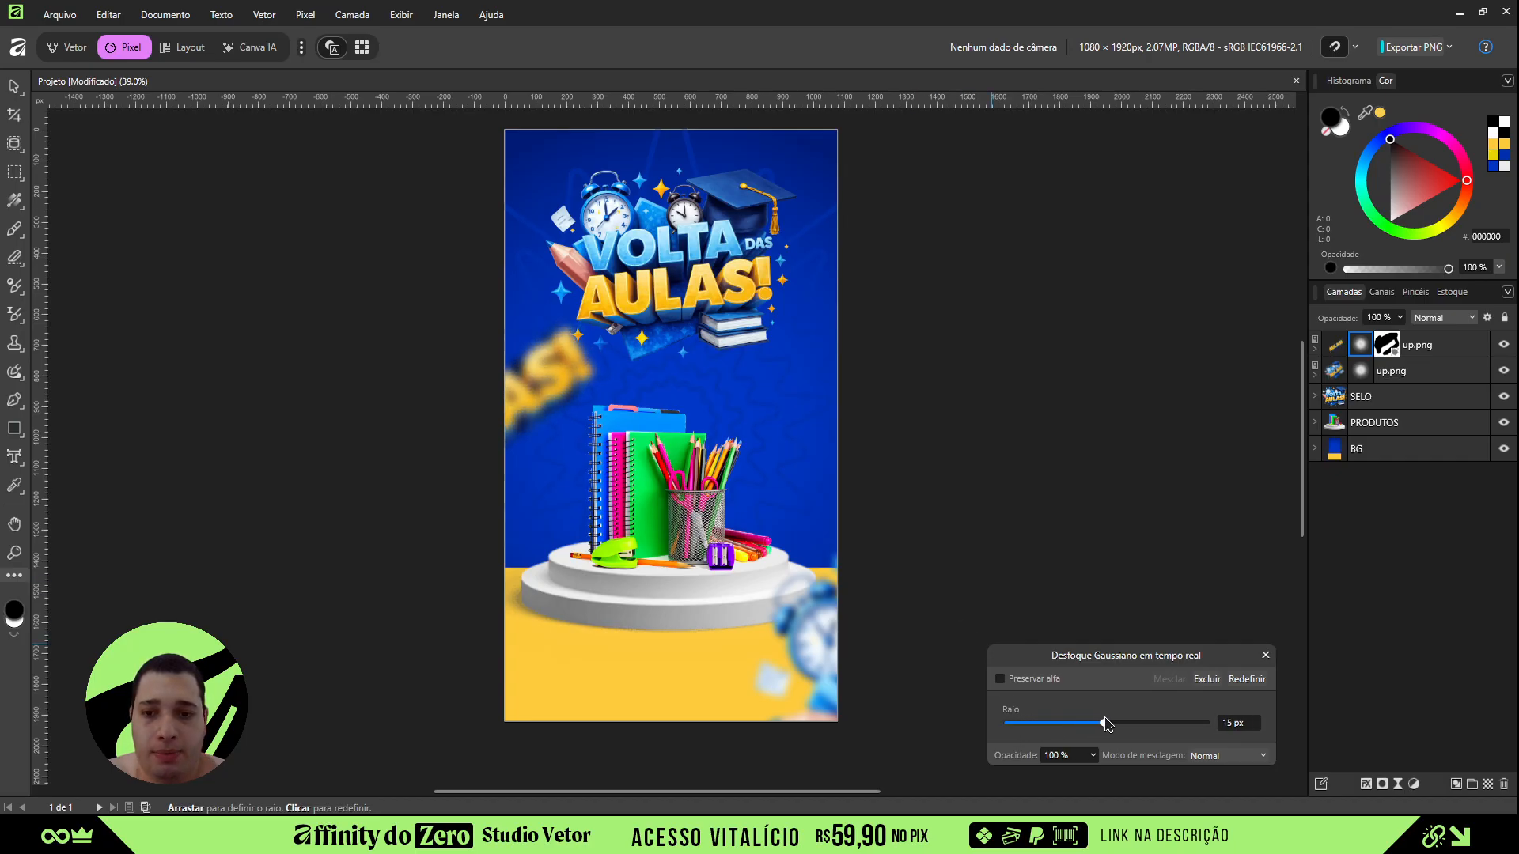
click(1265, 656)
- Move the blurred AULAS! word to the page's upper-left corner and enlarge it to about 60%
key(v)
click(1424, 367)
drag(554, 367, 562, 167)
drag(661, 221, 704, 229)
drag(584, 185, 549, 176)
click(929, 315)
click(732, 344)
click(1032, 409)
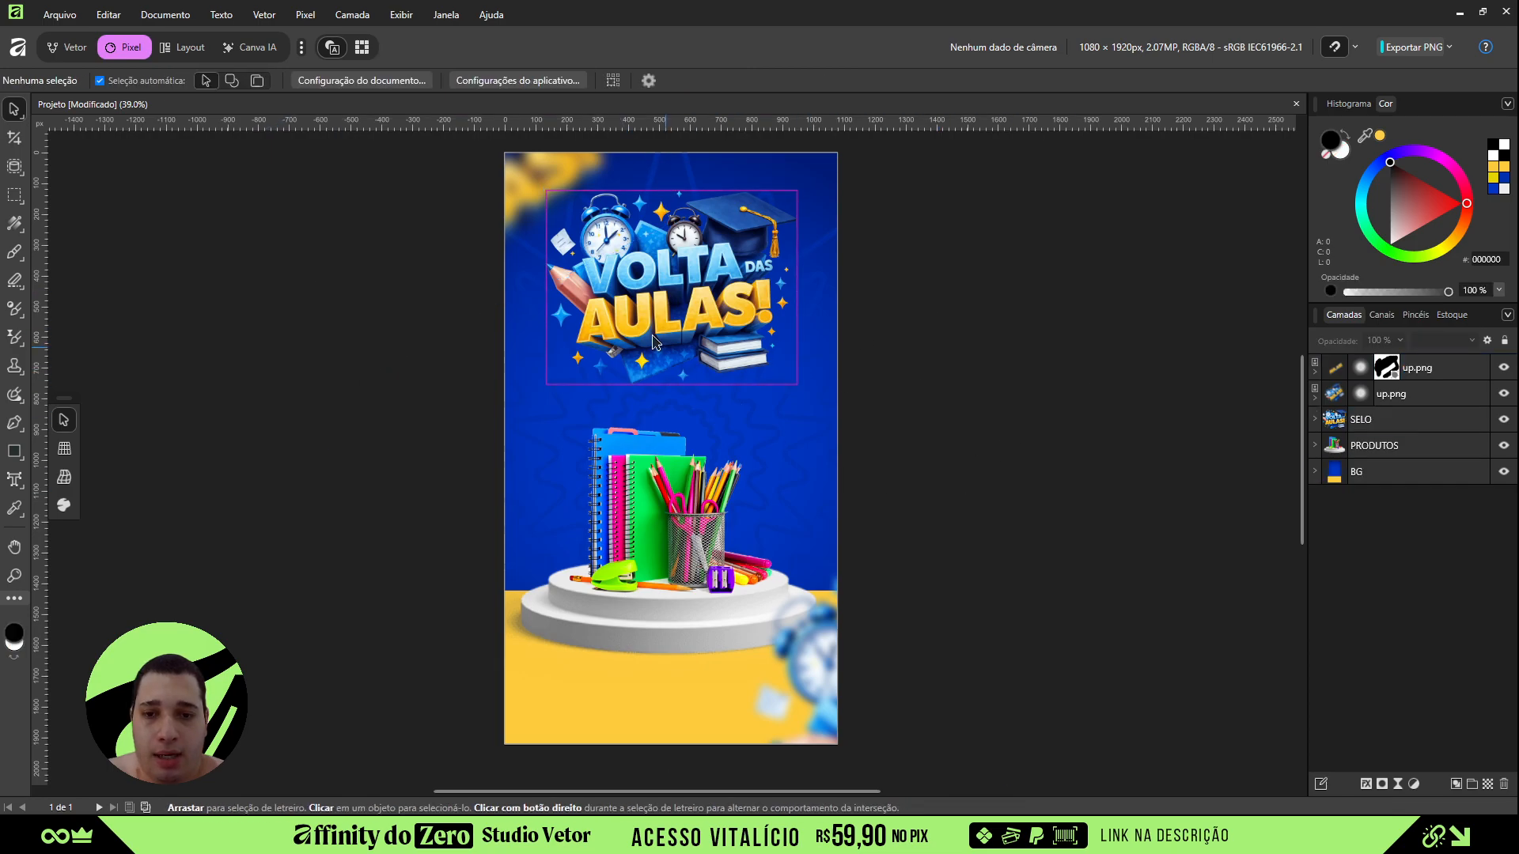
- Scale the PRODUTOS group down slightly to about 1151 px wide
scroll(650, 320, up, 4)
drag(723, 318, 724, 337)
scroll(723, 336, up, 3)
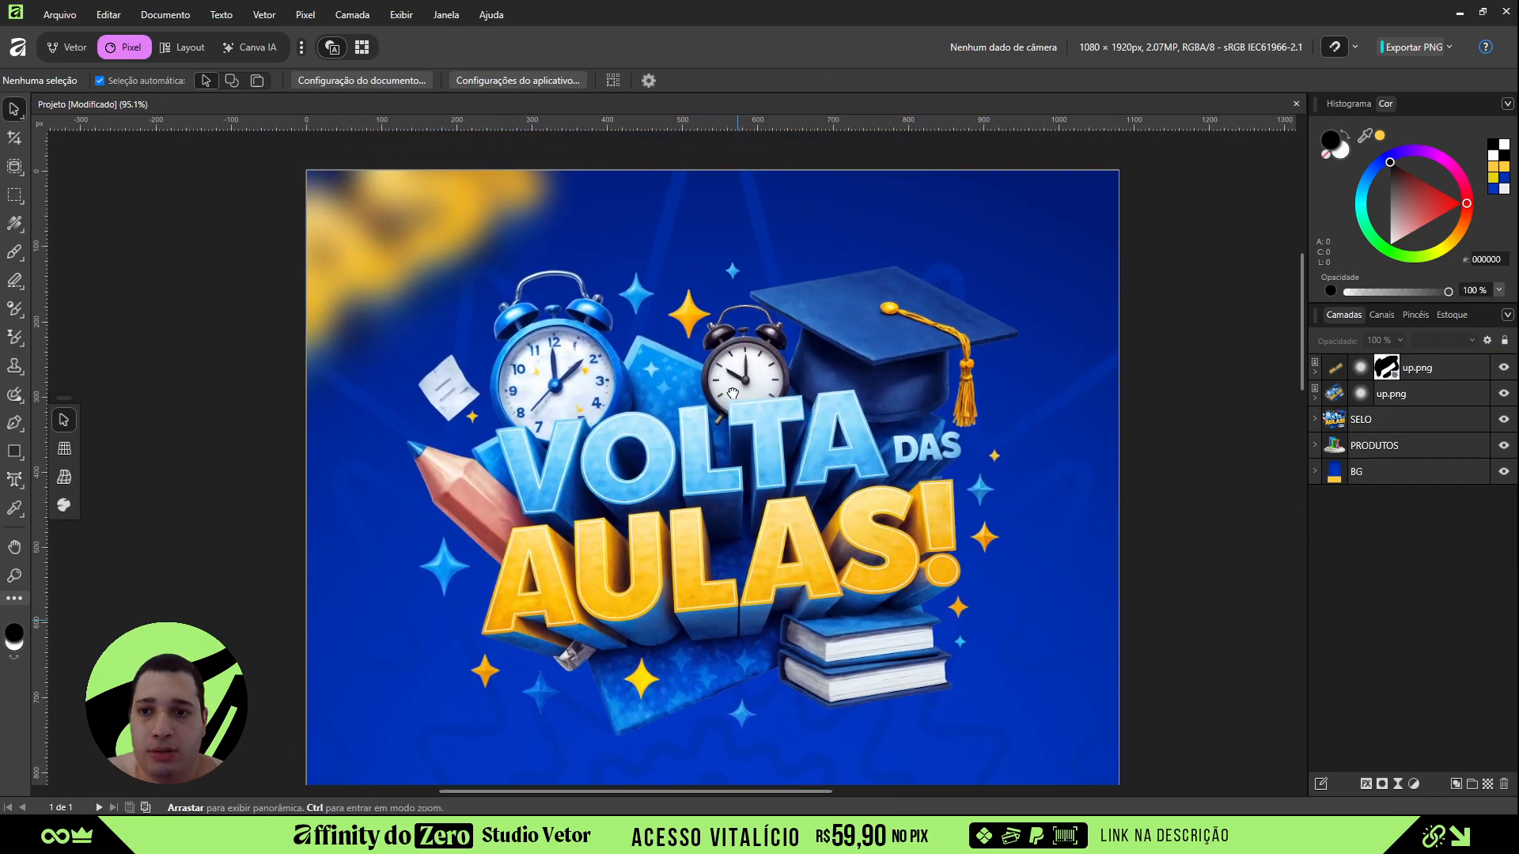
scroll(683, 507, down, 12)
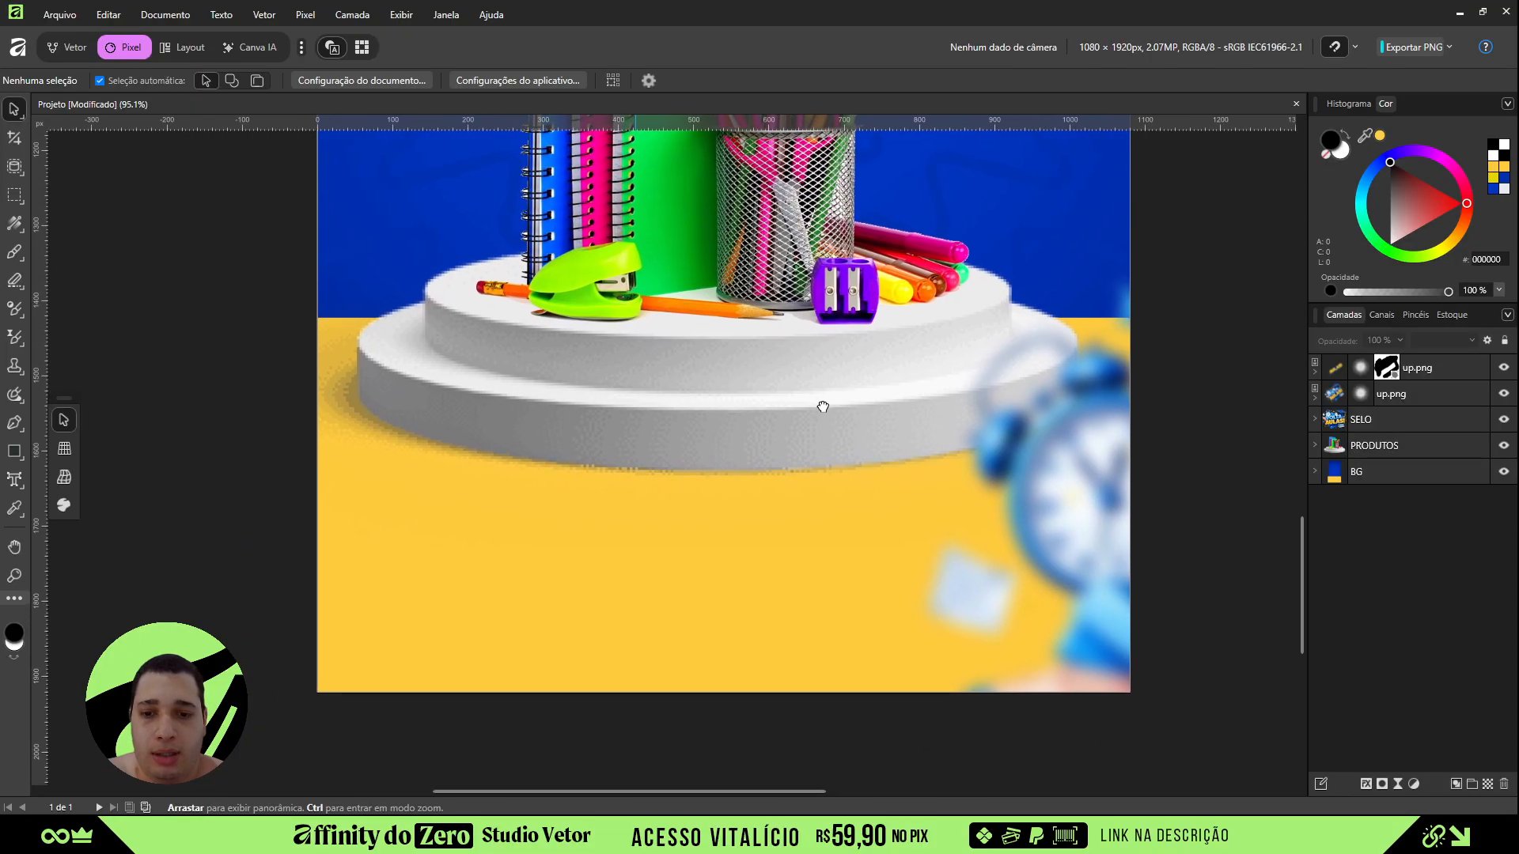
drag(822, 406, 780, 510)
click(609, 470)
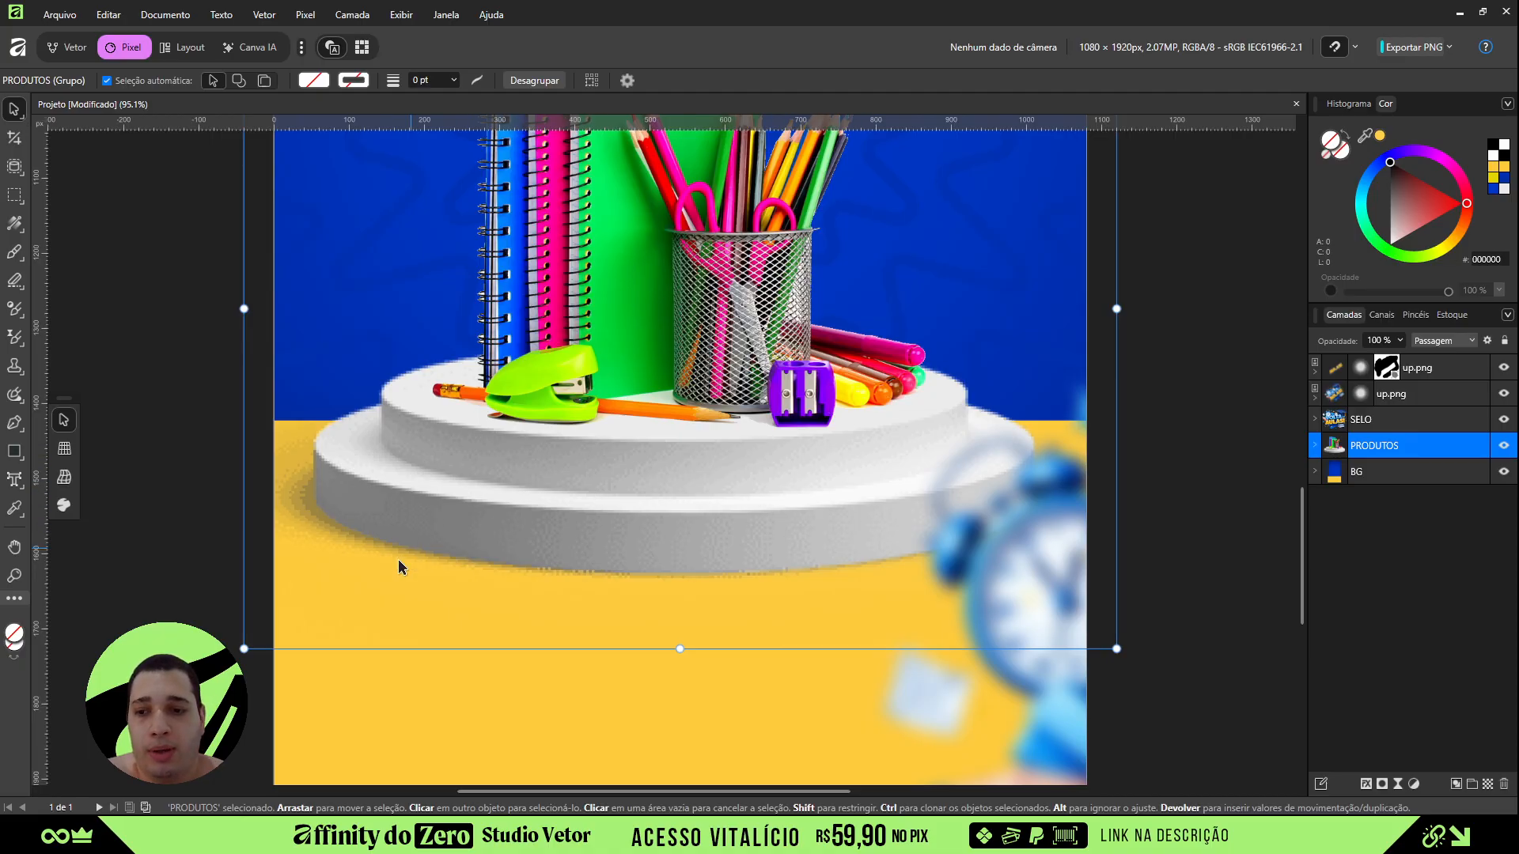
drag(244, 649, 249, 645)
click(1191, 577)
click(1176, 248)
- Group the two blurred up.png layers and name the group ELEMENTOS
drag(1087, 472, 1084, 340)
drag(1036, 443, 1023, 541)
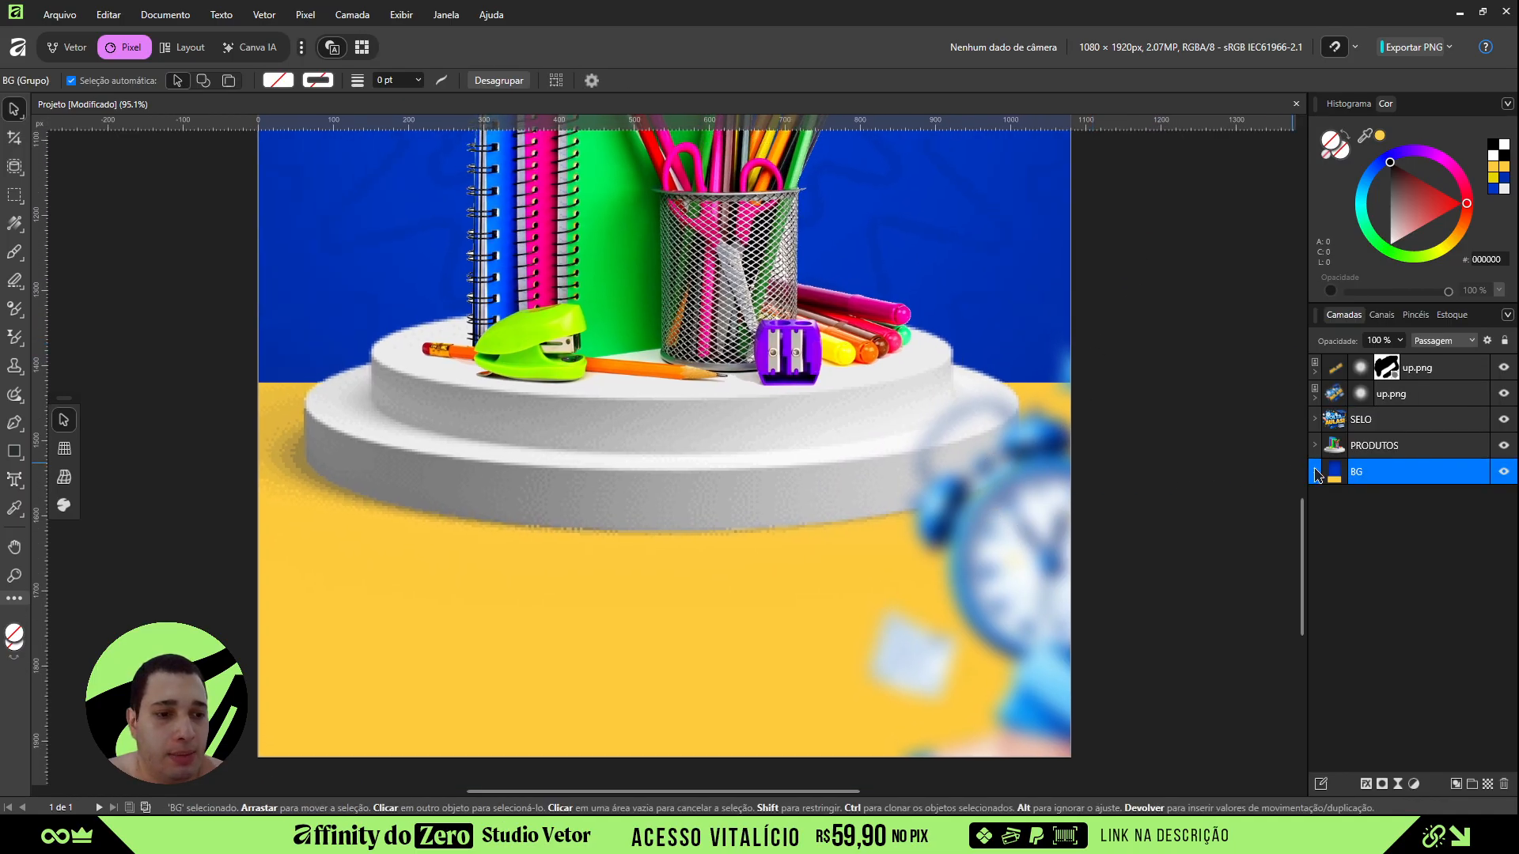
click(1407, 534)
click(1431, 375)
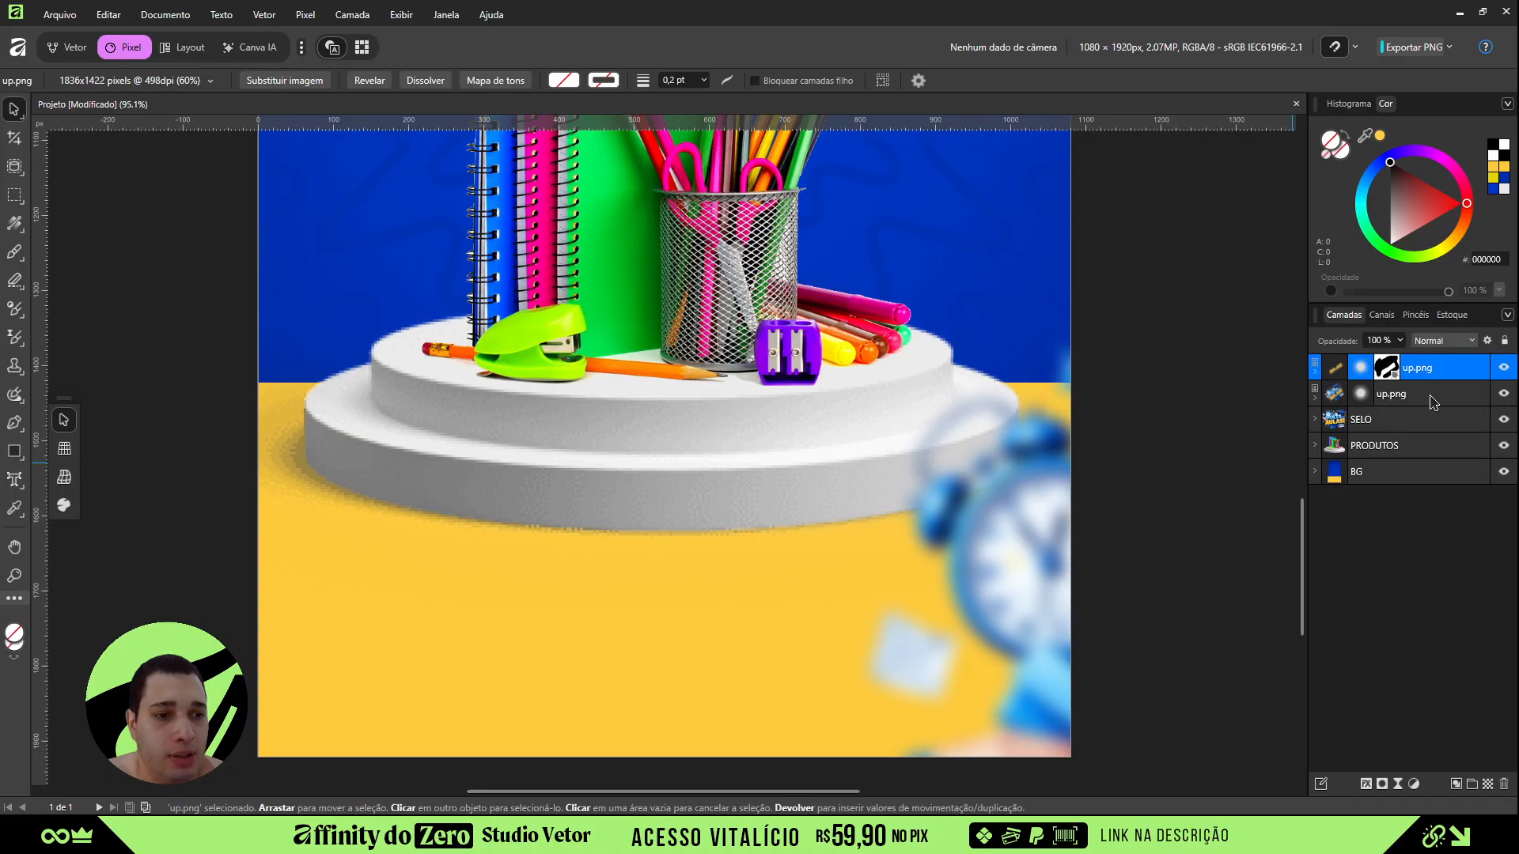
shift+click(1434, 396)
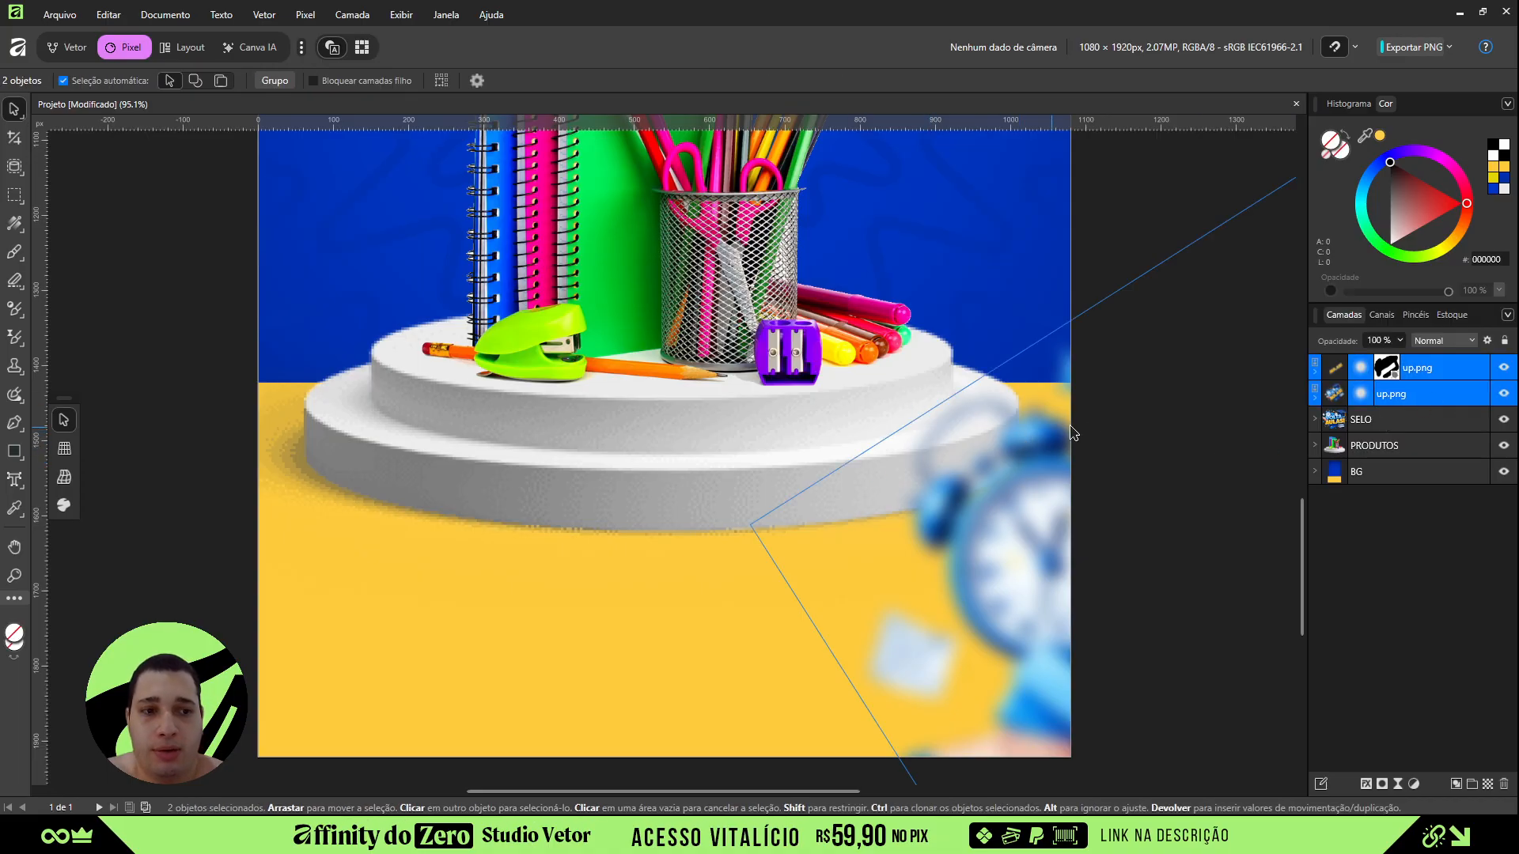
key(ctrl+g)
double_click(1377, 368)
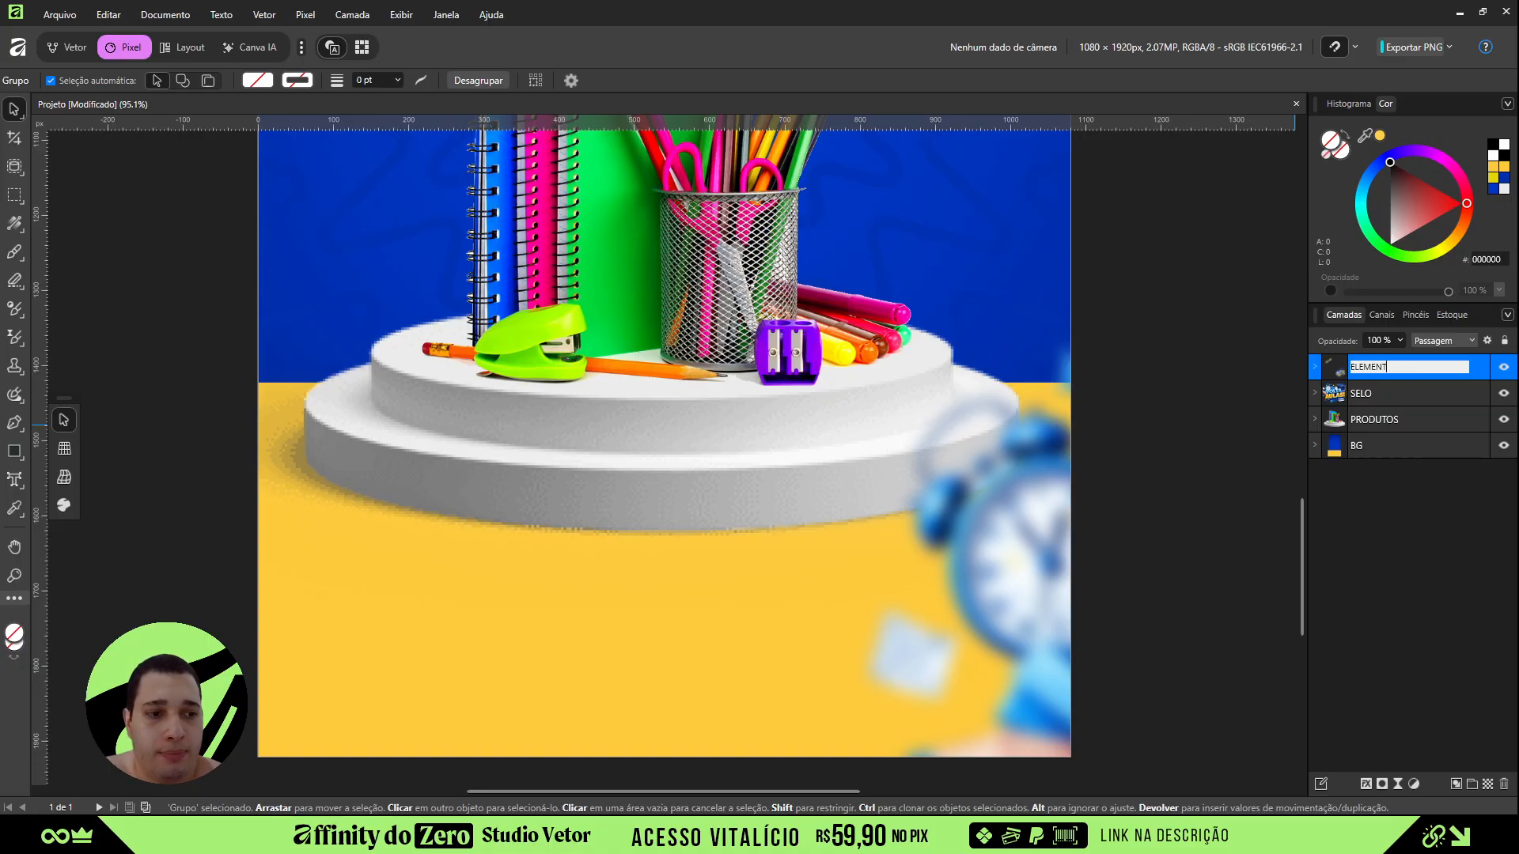
key(Return)
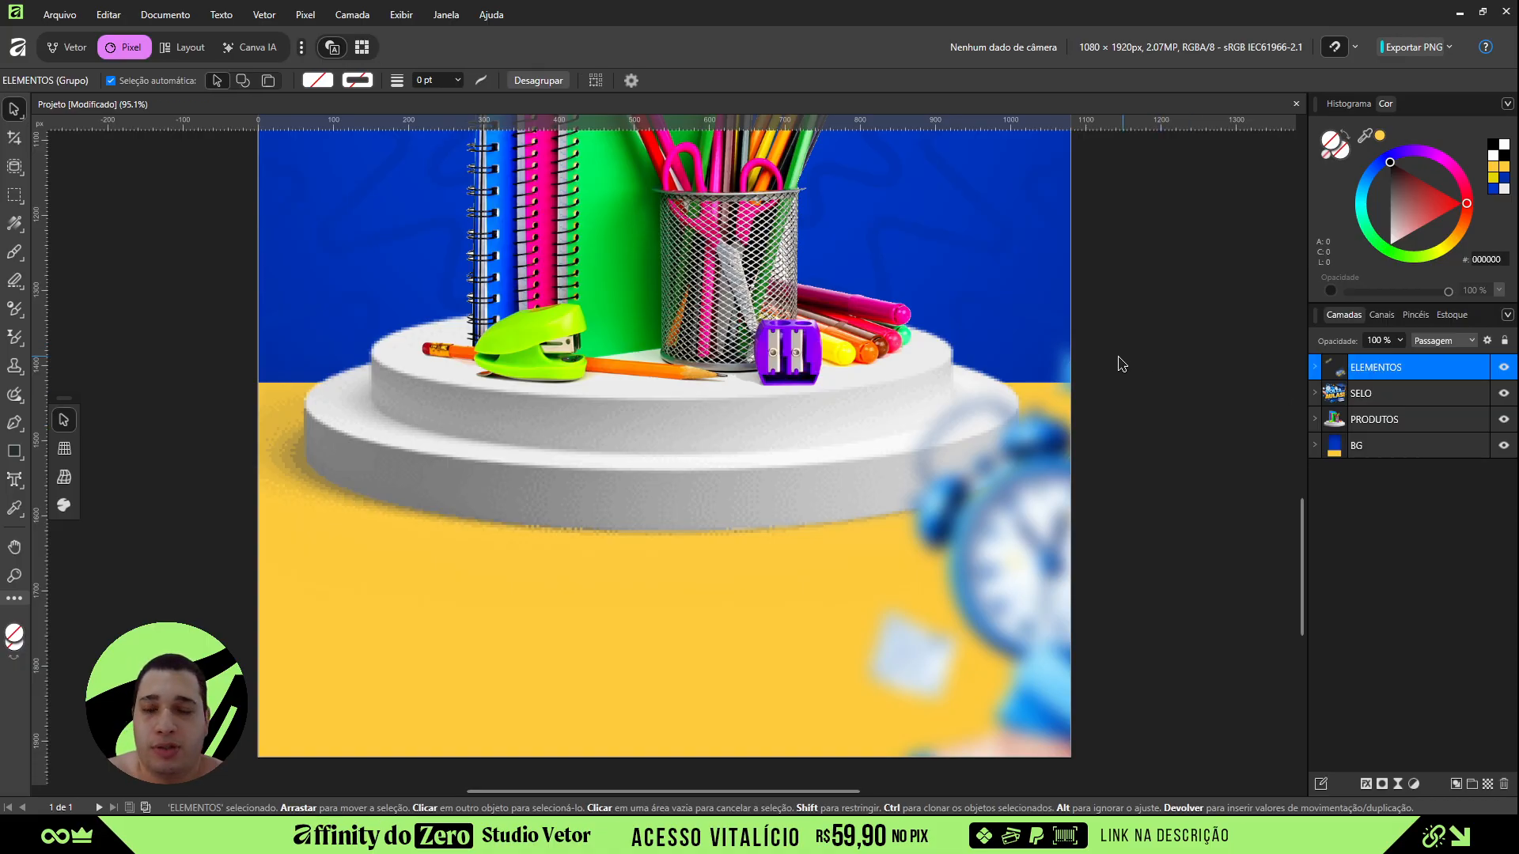
- Switch to the Vector workspace and fit the whole page in the view with nothing selected
click(84, 49)
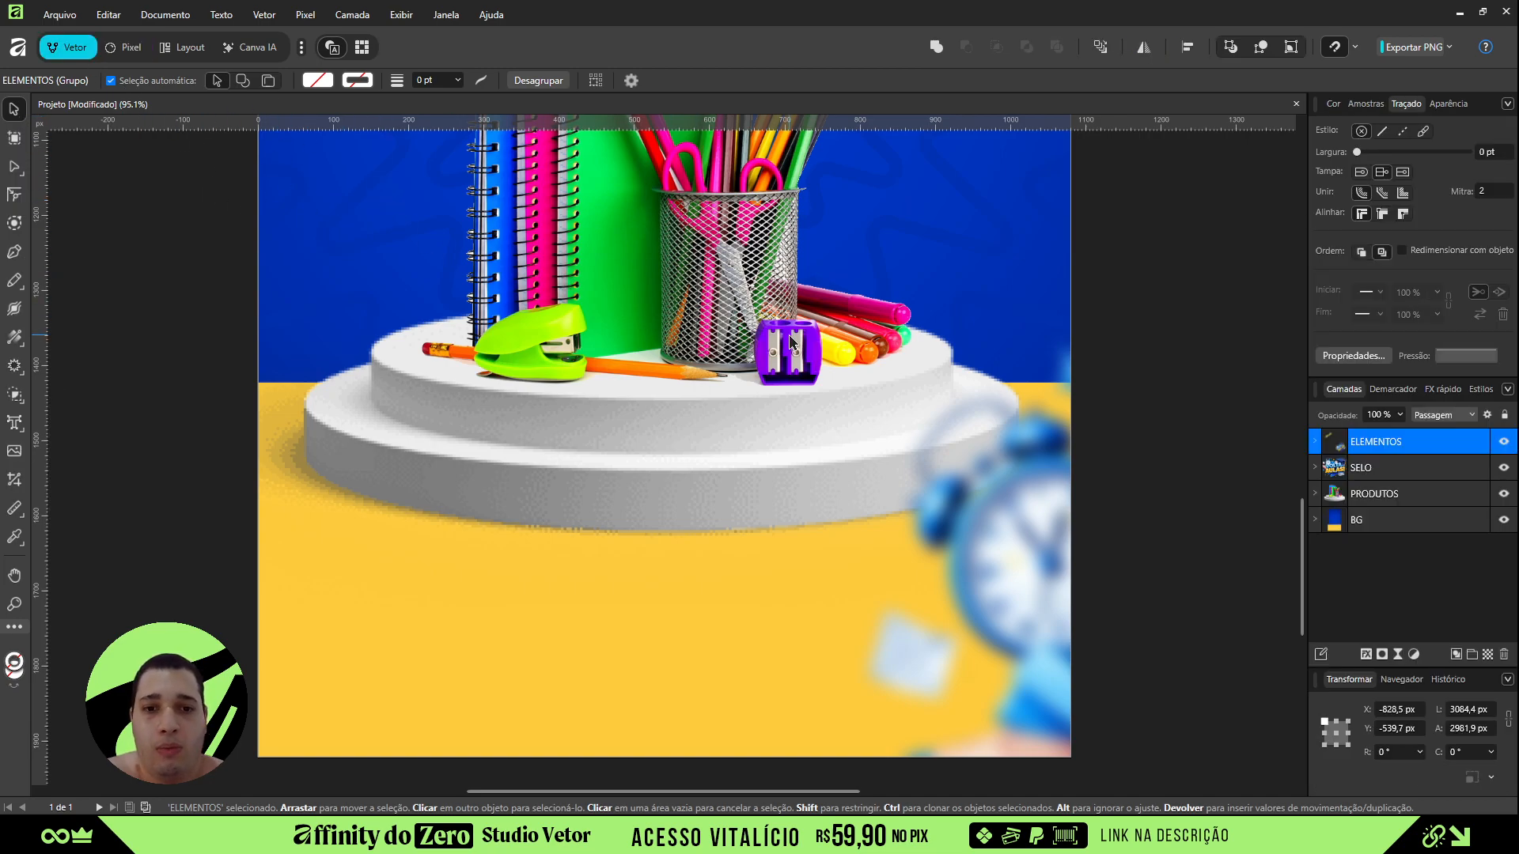
key(ctrl+0)
click(1131, 368)
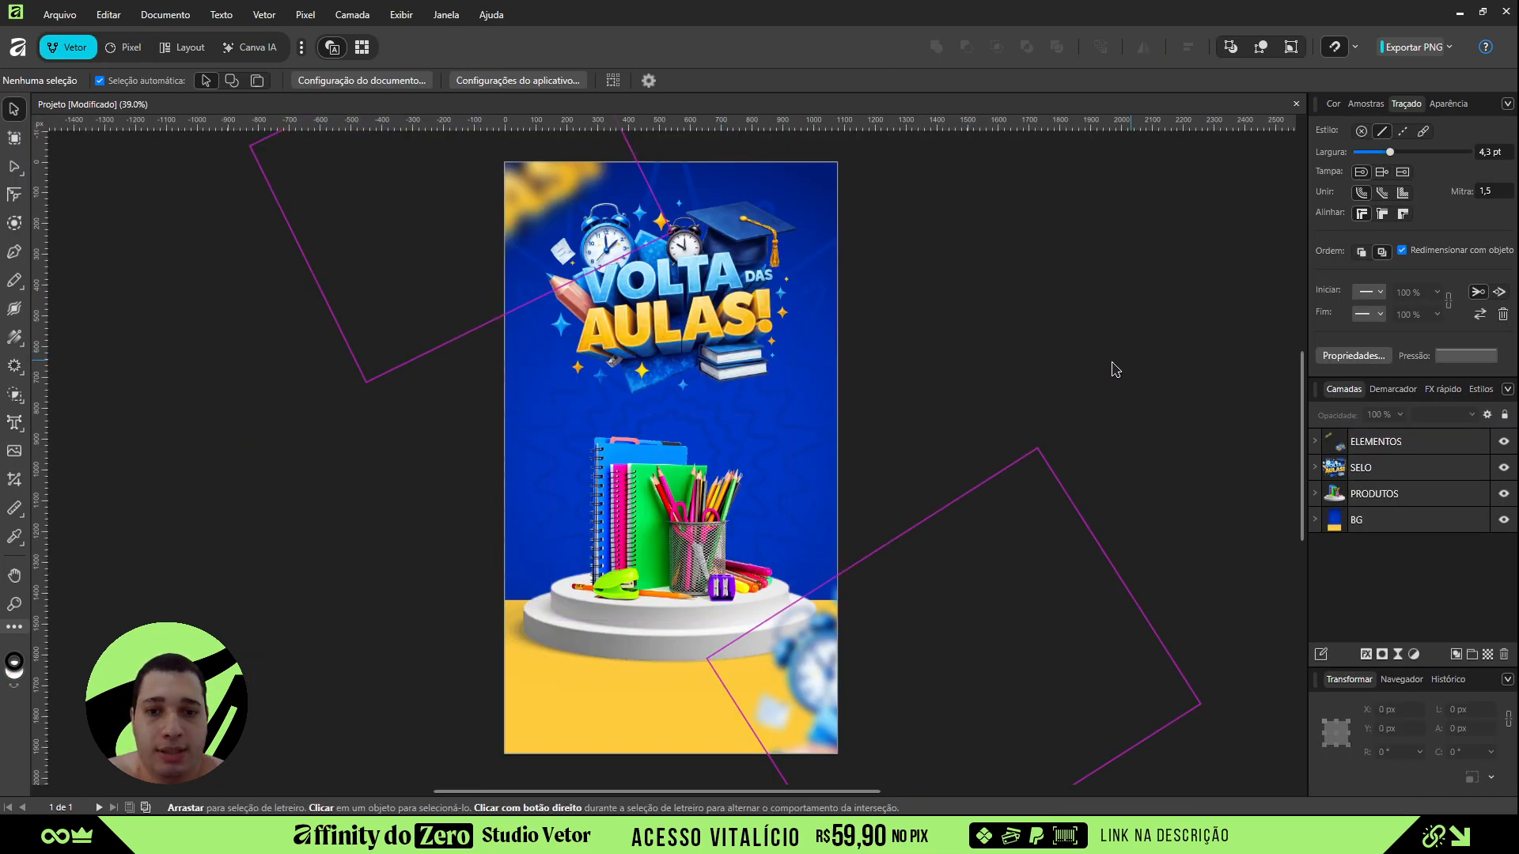
drag(1065, 298, 1072, 291)
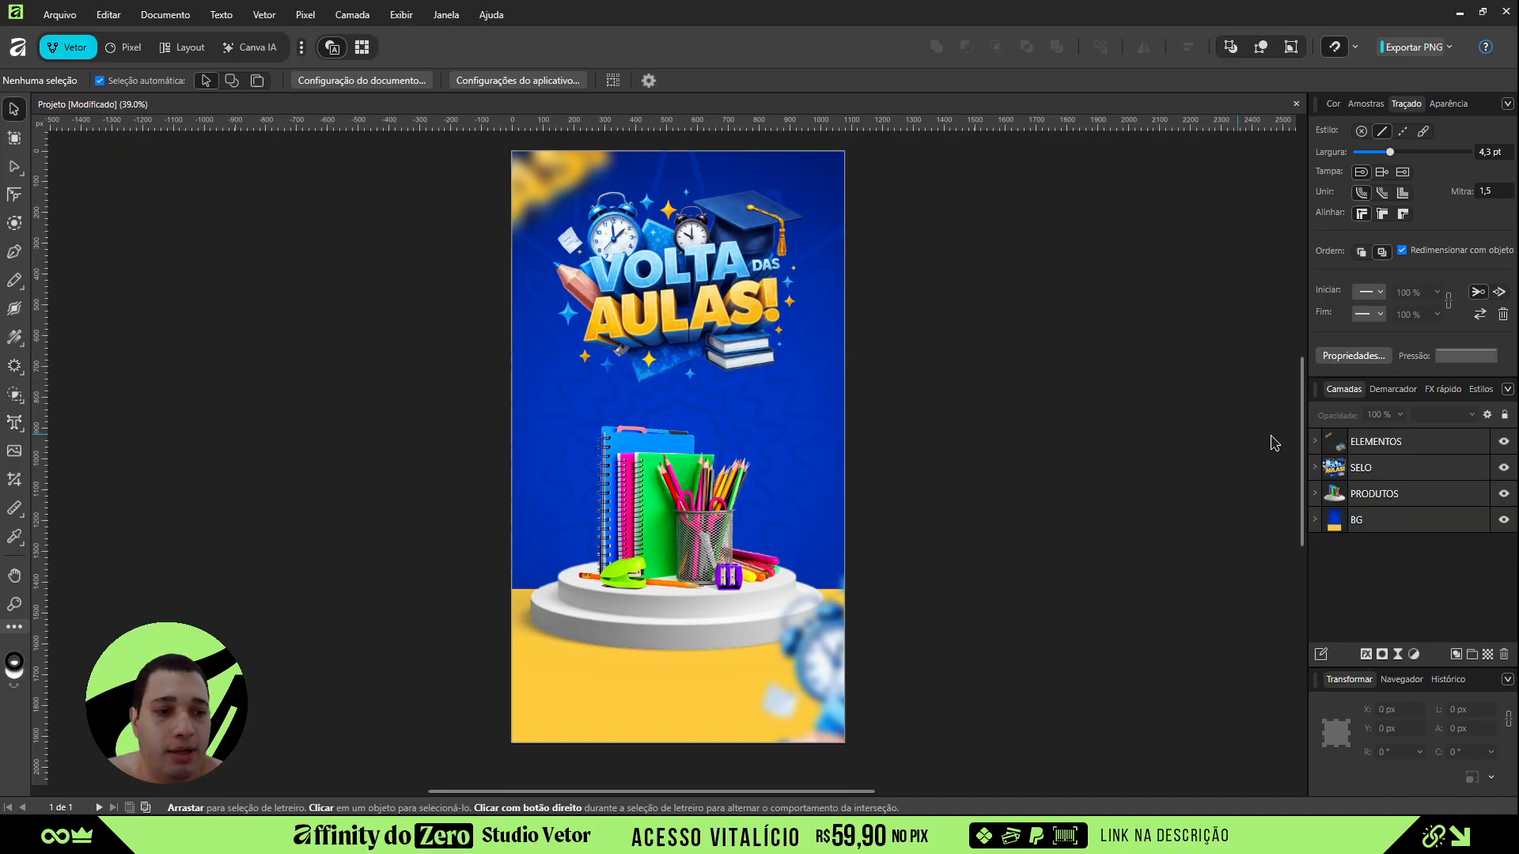
click(1392, 442)
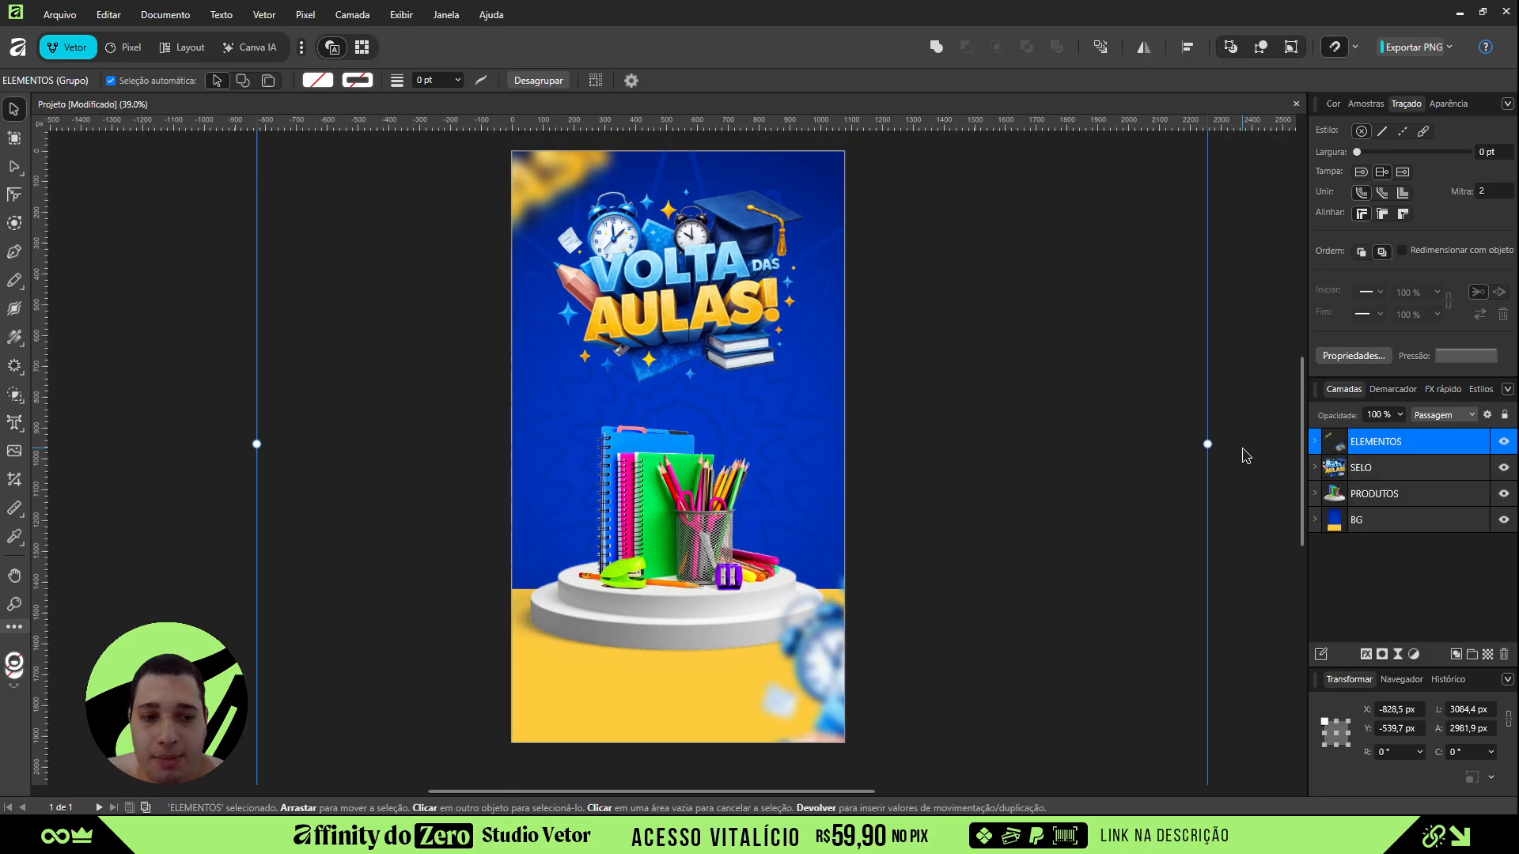
click(1216, 462)
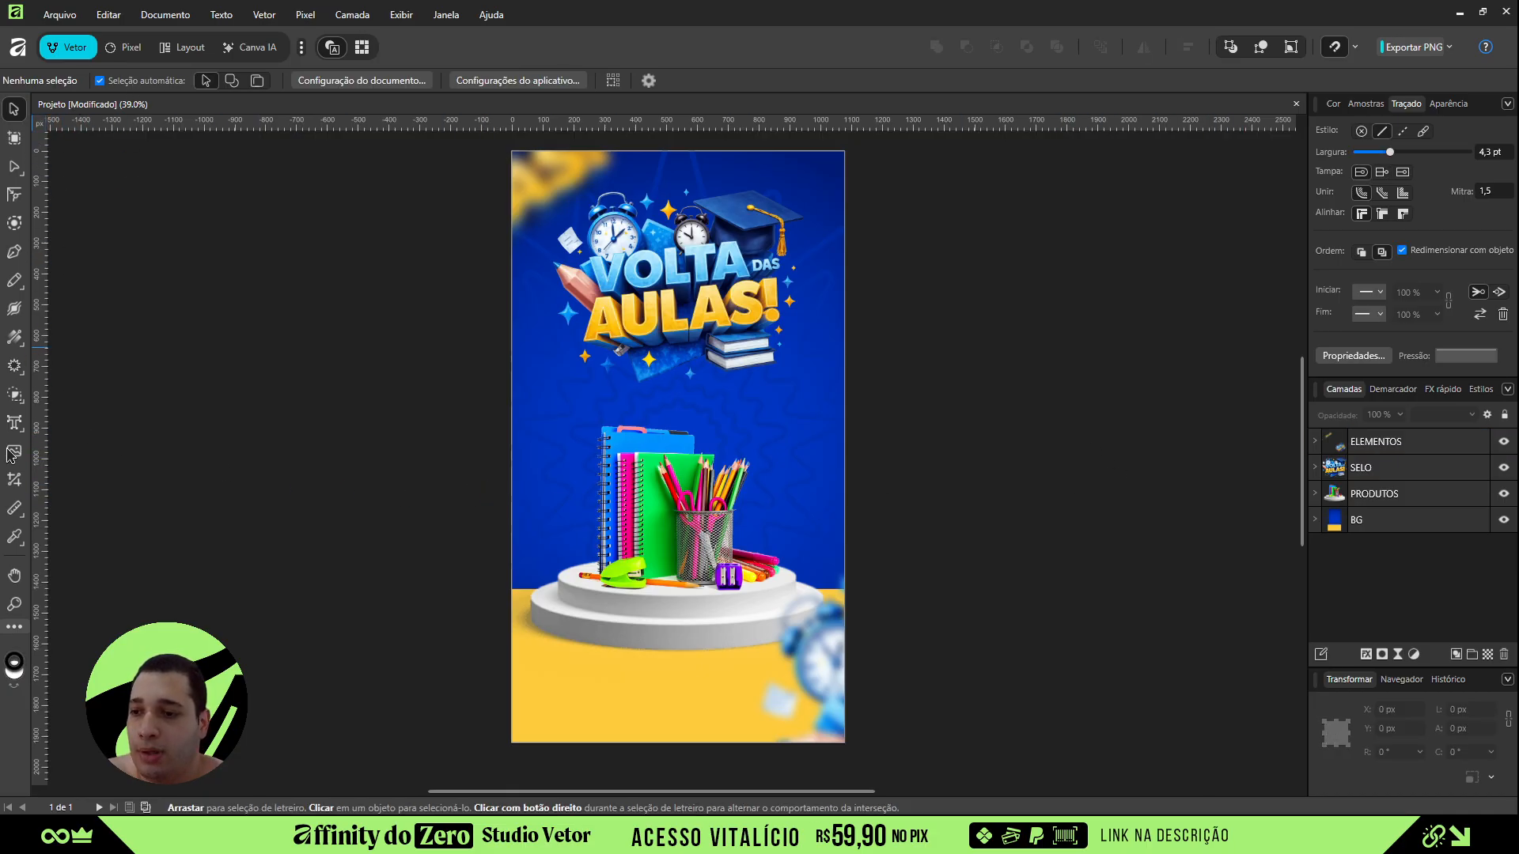
drag(17, 428, 70, 448)
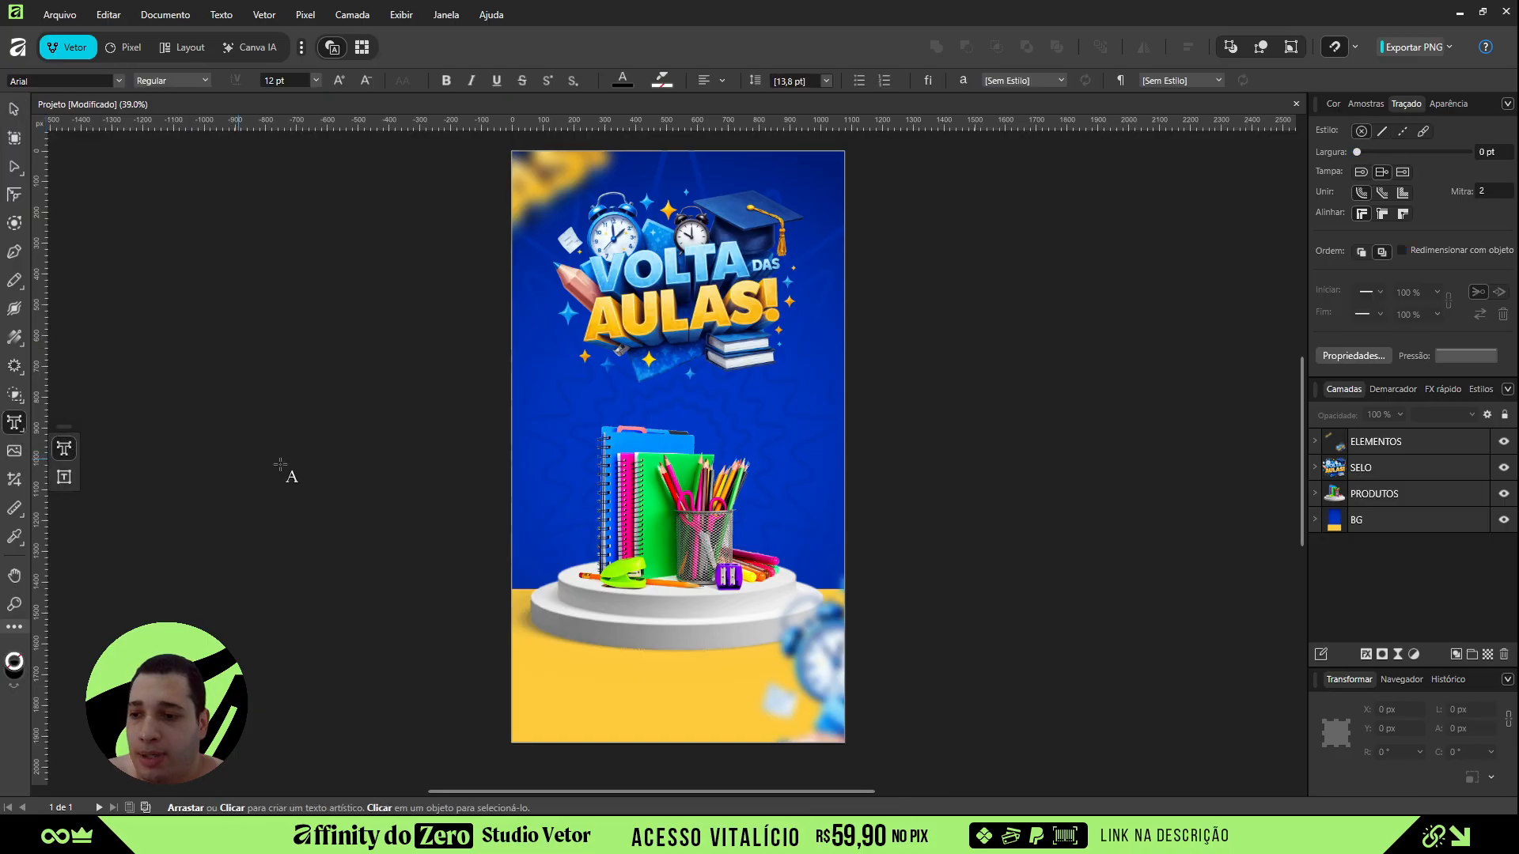
click(1392, 495)
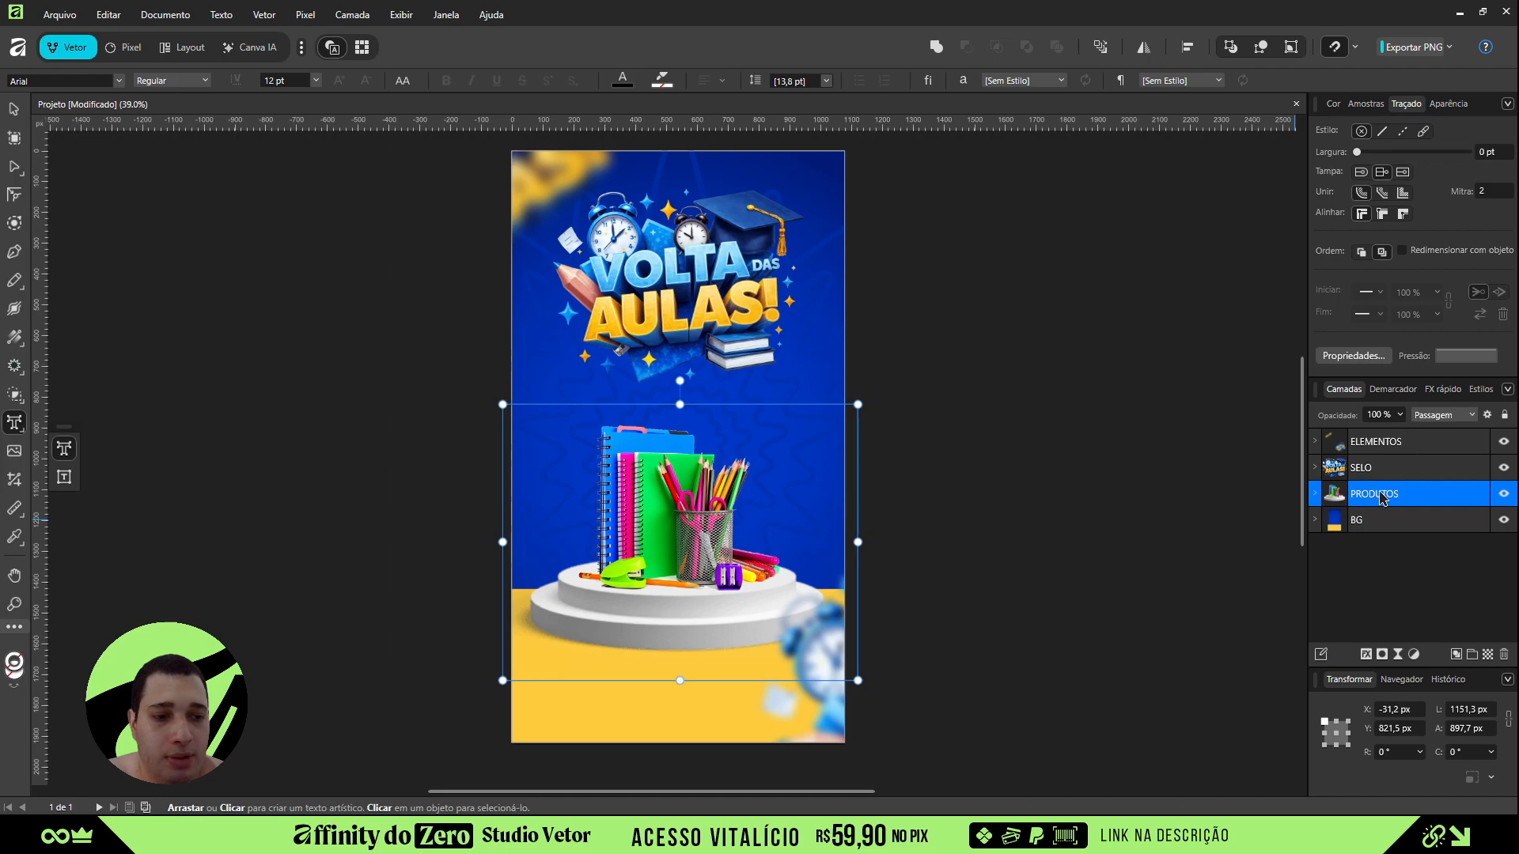
click(1388, 519)
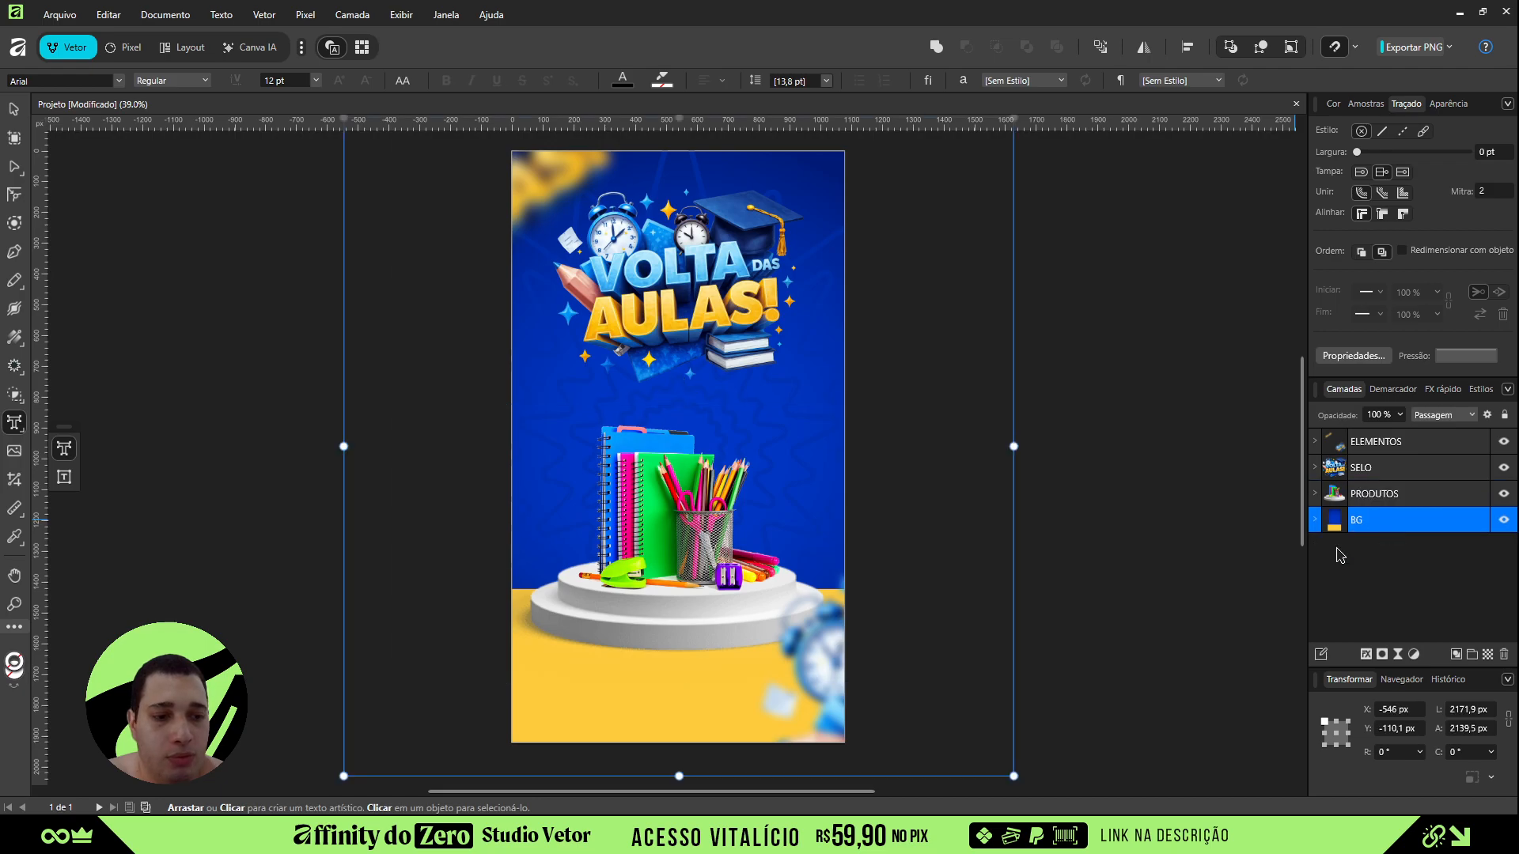
click(633, 681)
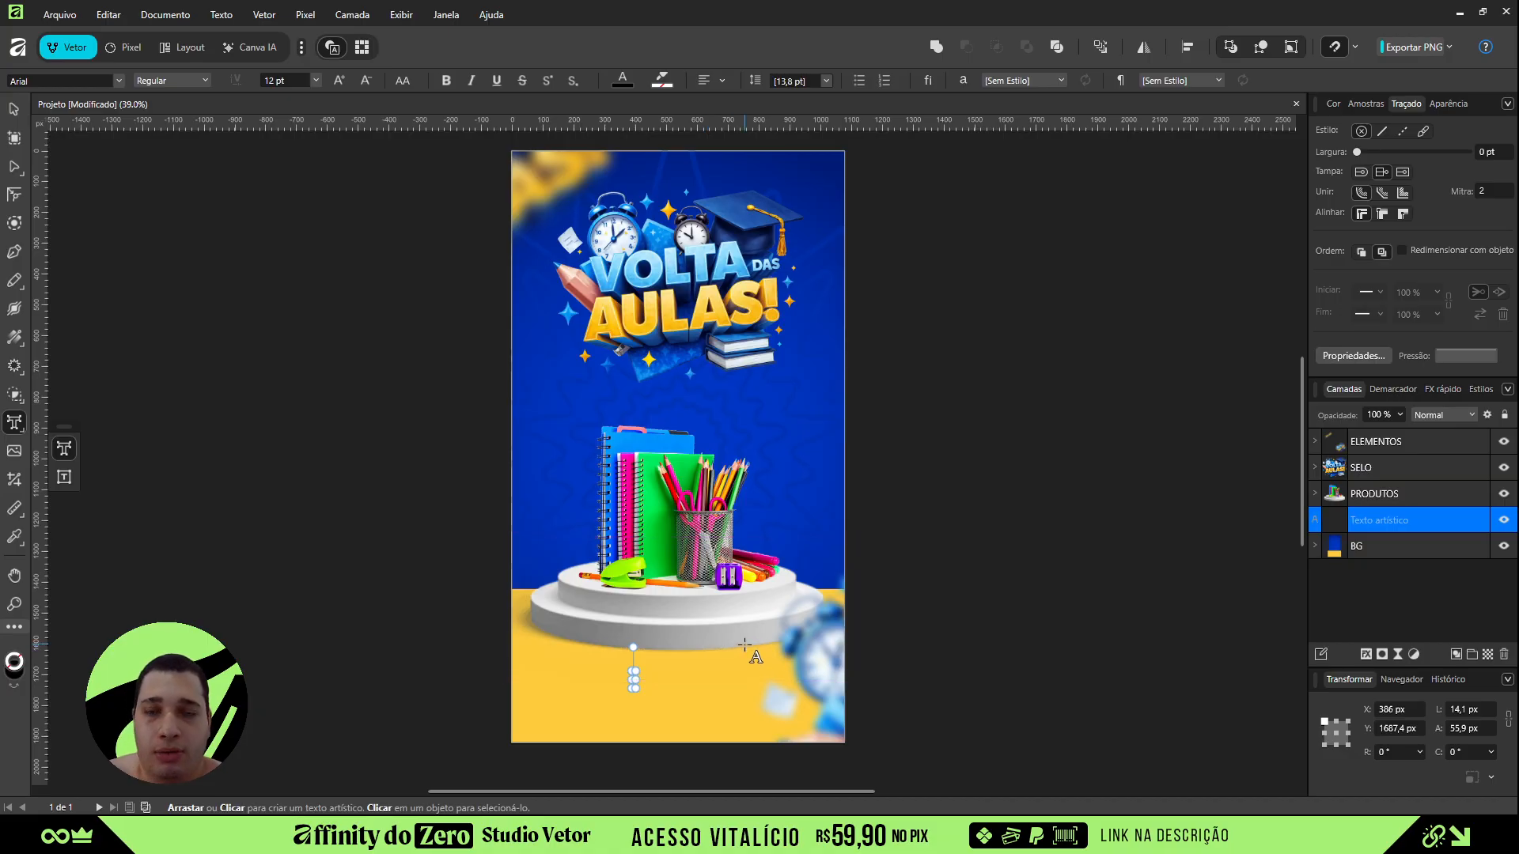
text(WWW.SE)
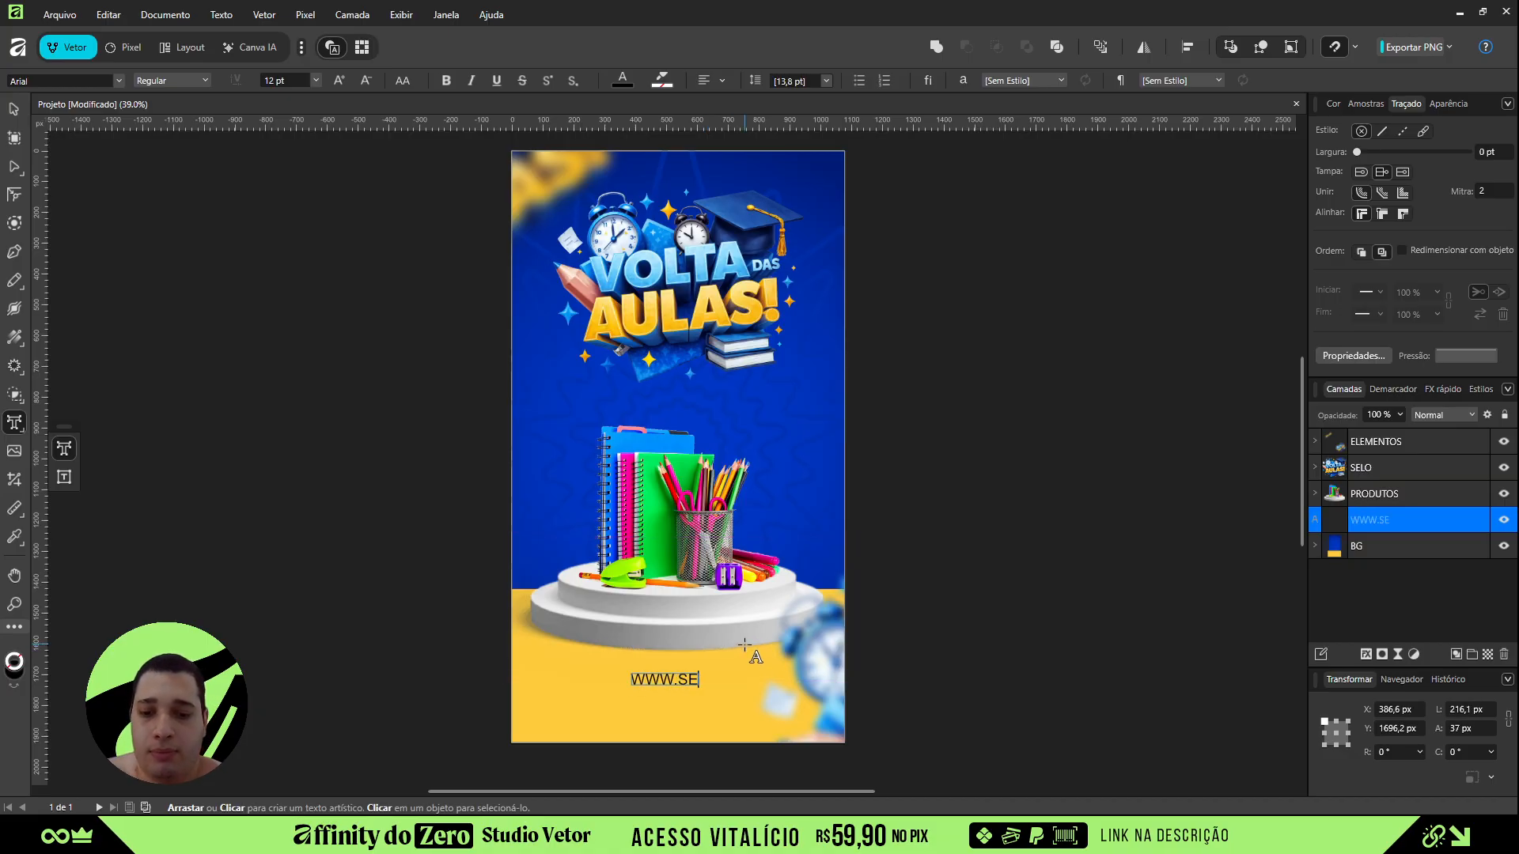
key(BackSpace)
key(BackSpace)
key(BackSpace)
text(www.seusite.co)
text(m.br)
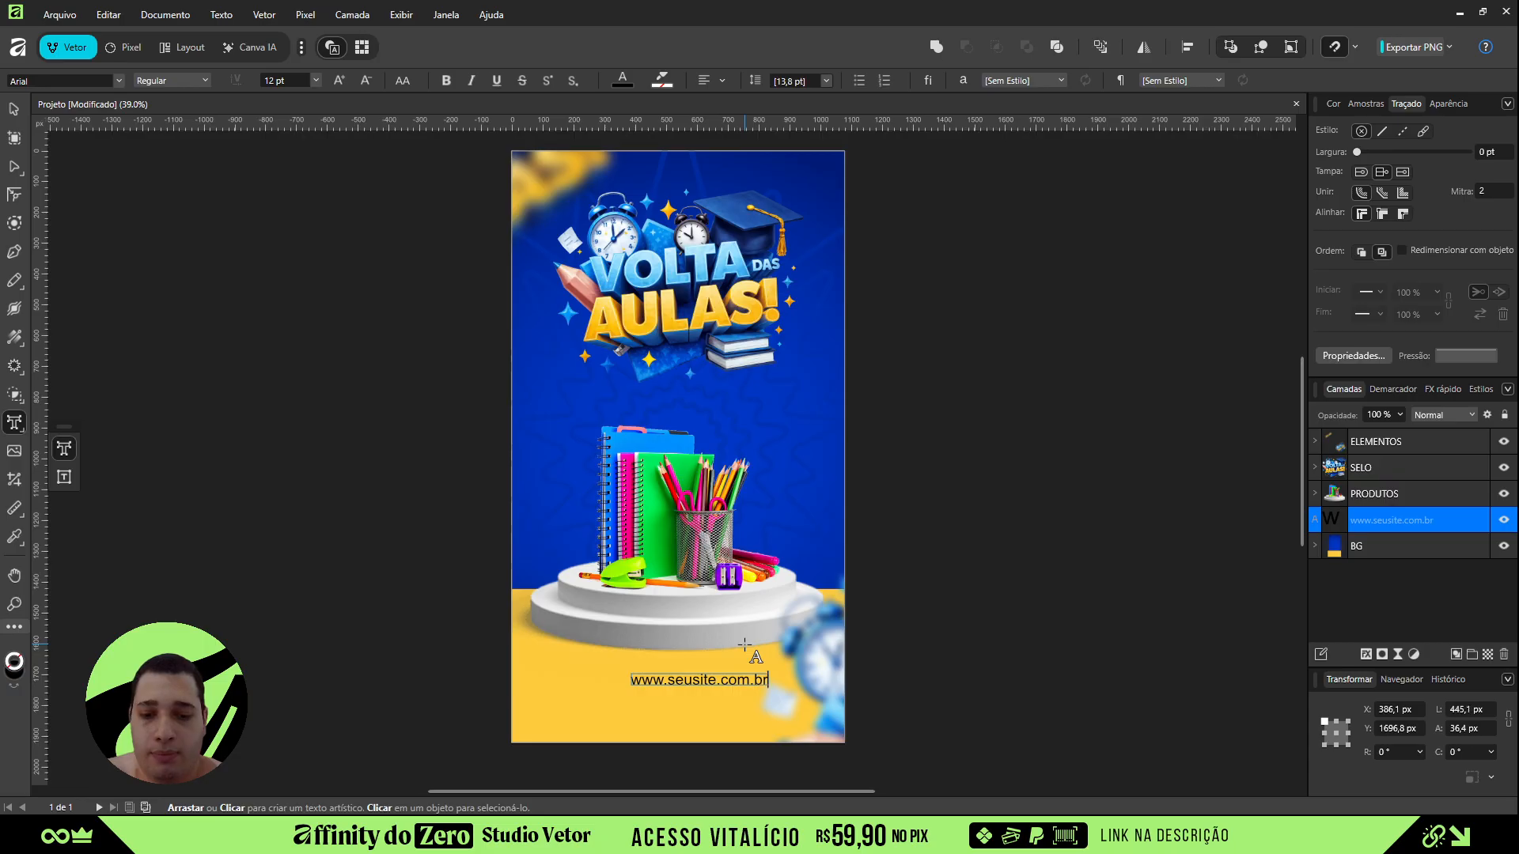
key(Escape)
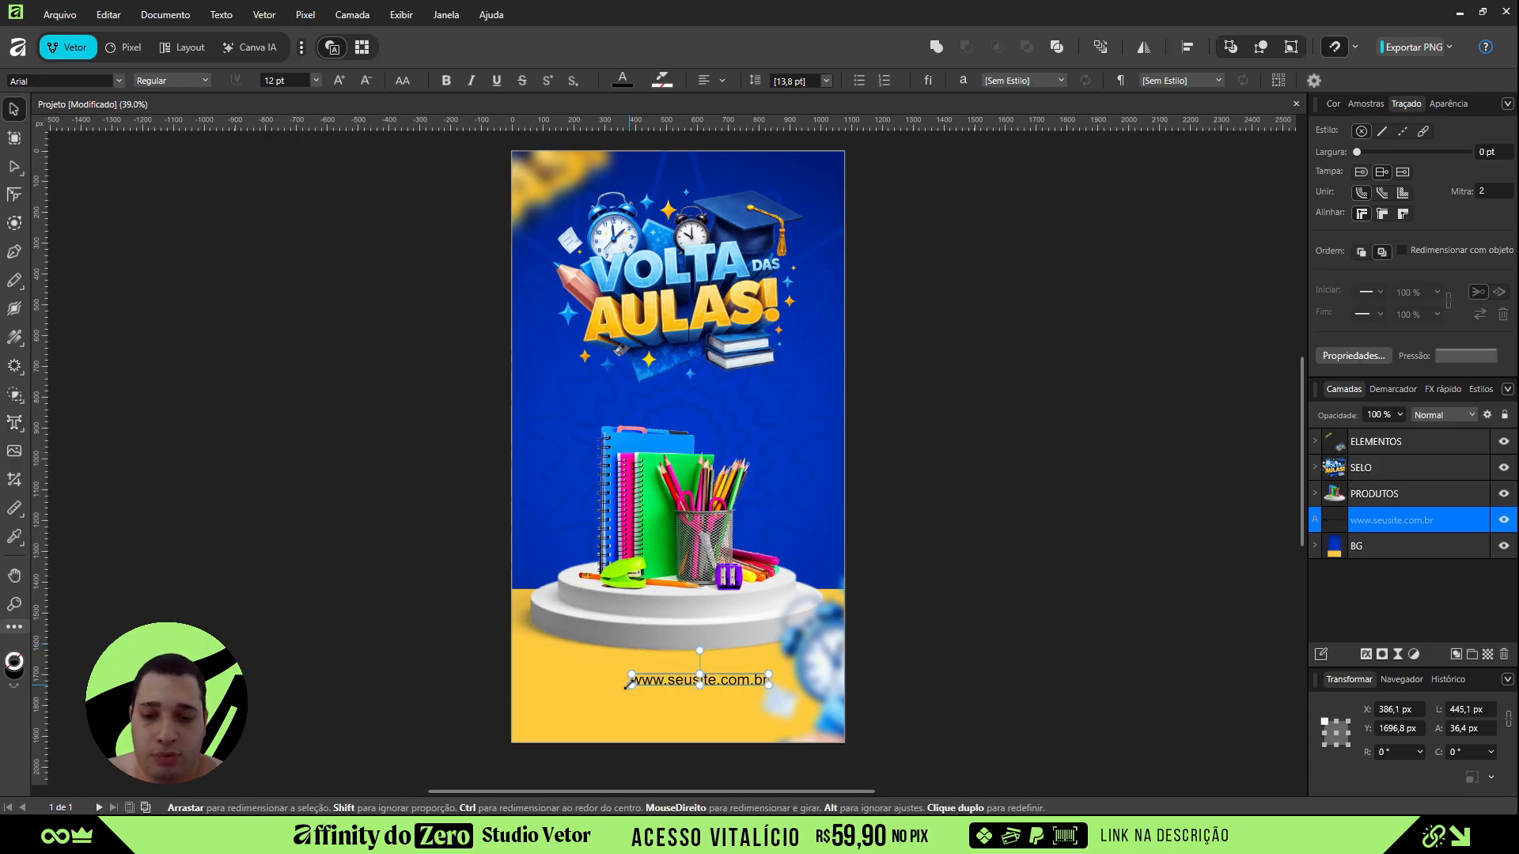
drag(661, 681, 580, 725)
mouse_move(718, 707)
mouse_down()
mouse_move(719, 674)
mouse_move(739, 674)
mouse_up()
click(704, 713)
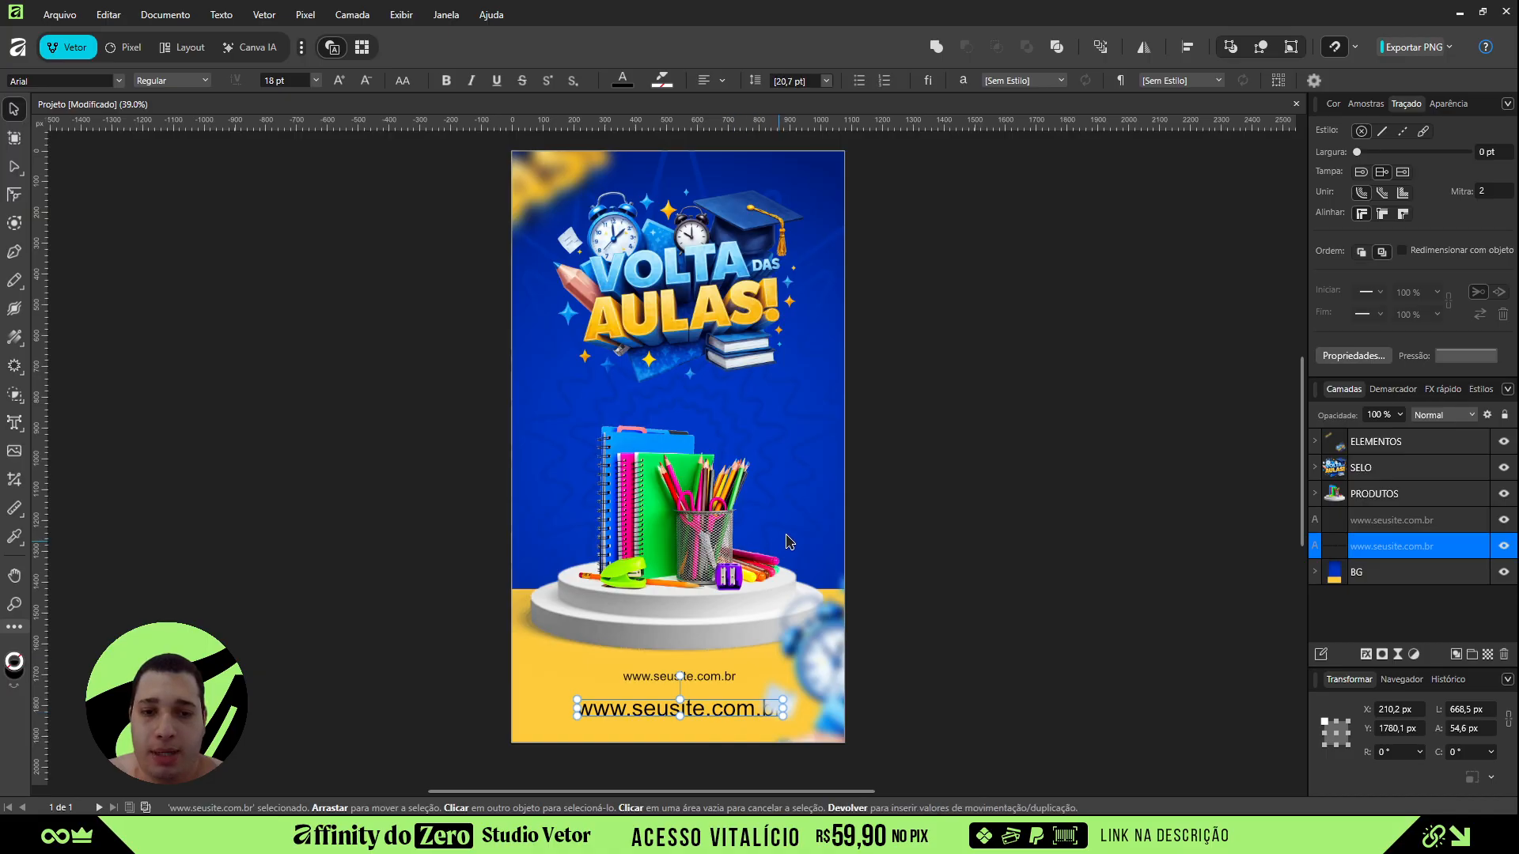
key(i)
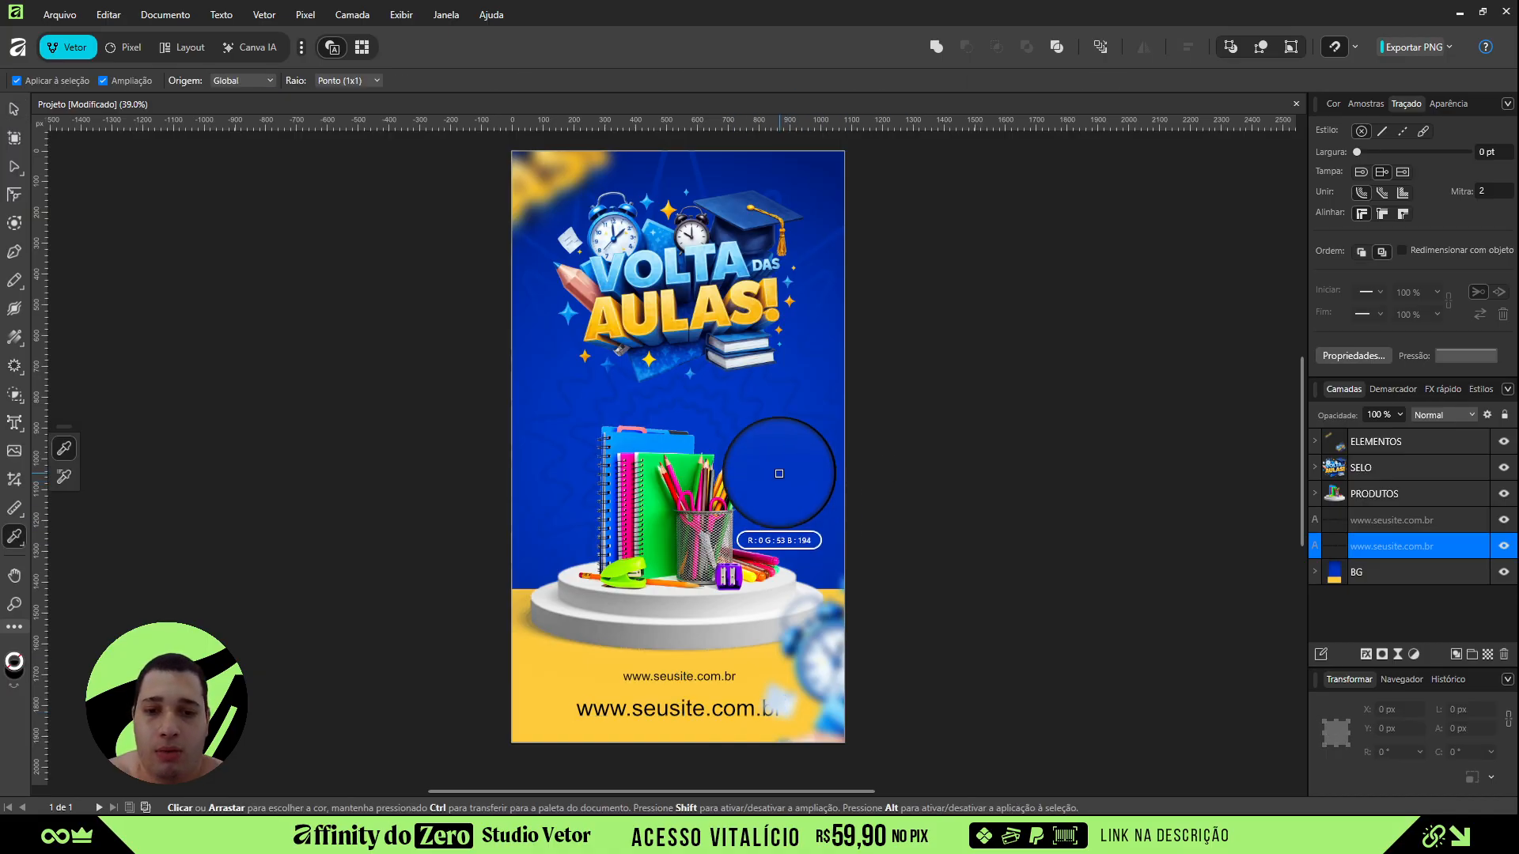
click(759, 410)
drag(759, 417, 783, 467)
key(v)
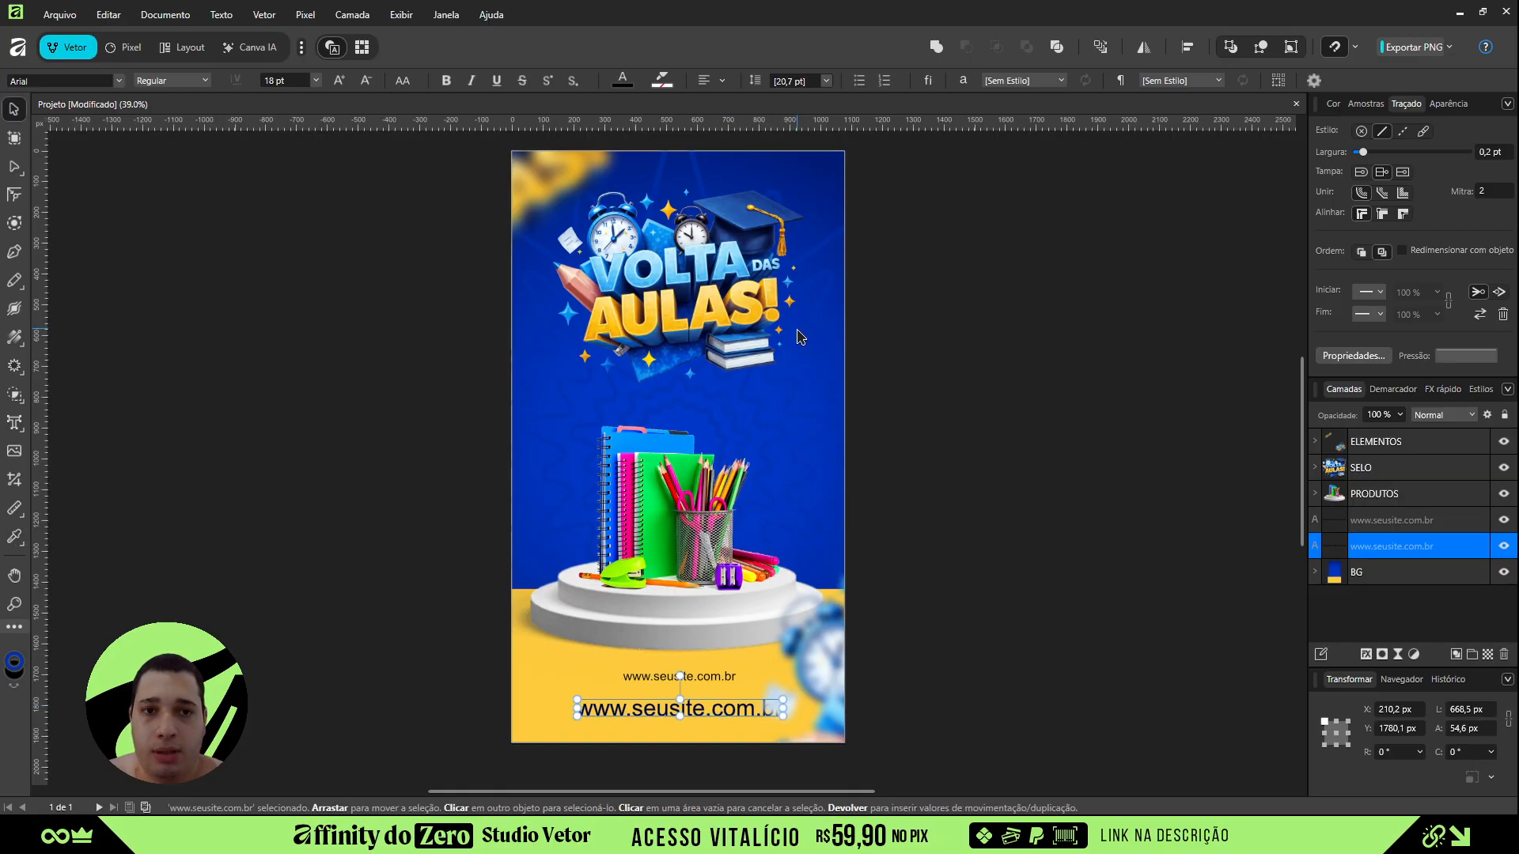
click(625, 82)
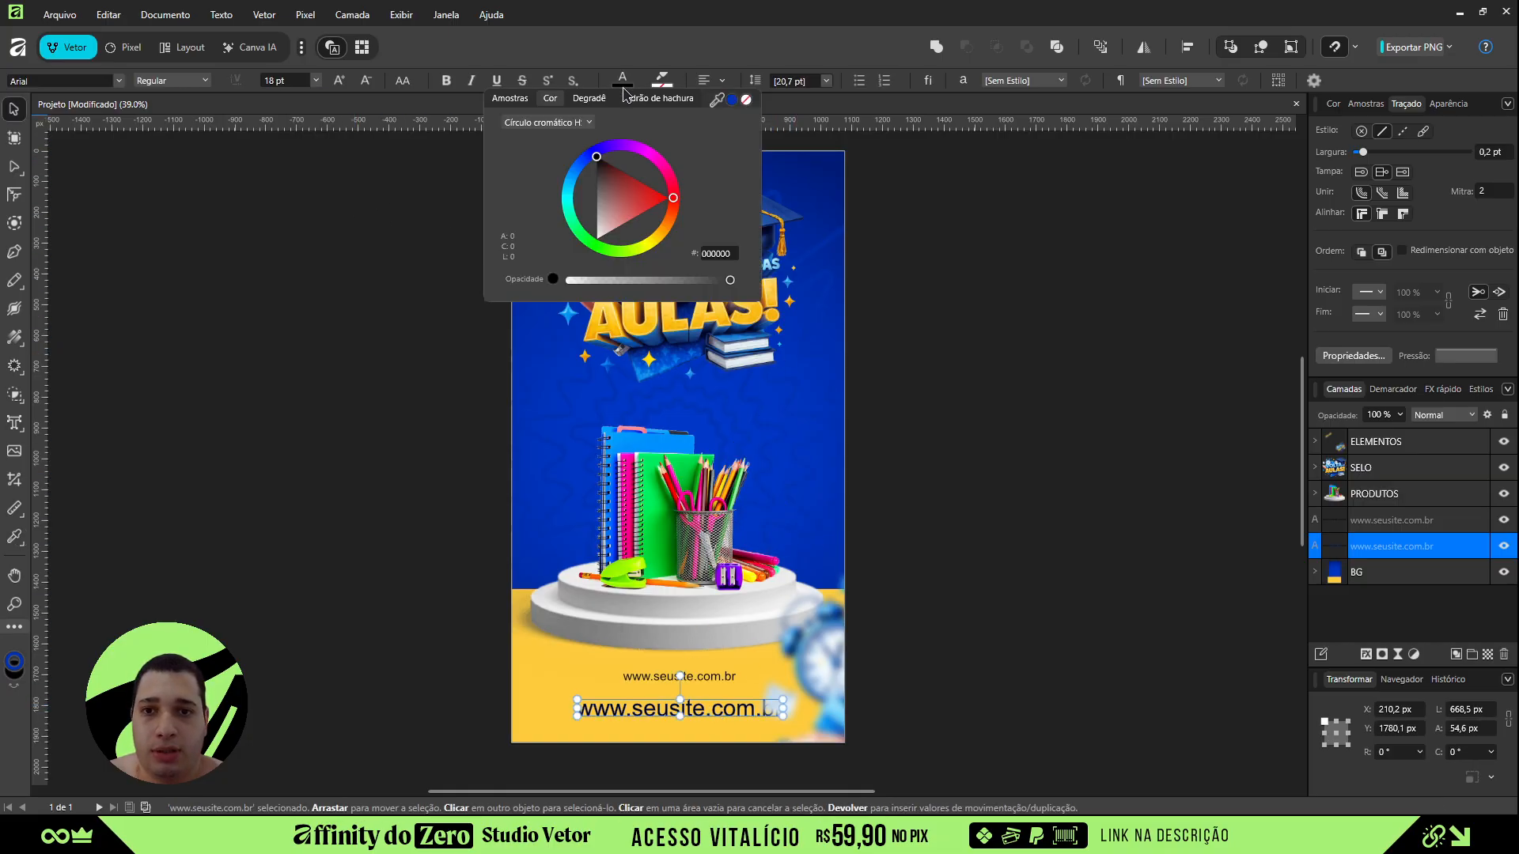
click(732, 102)
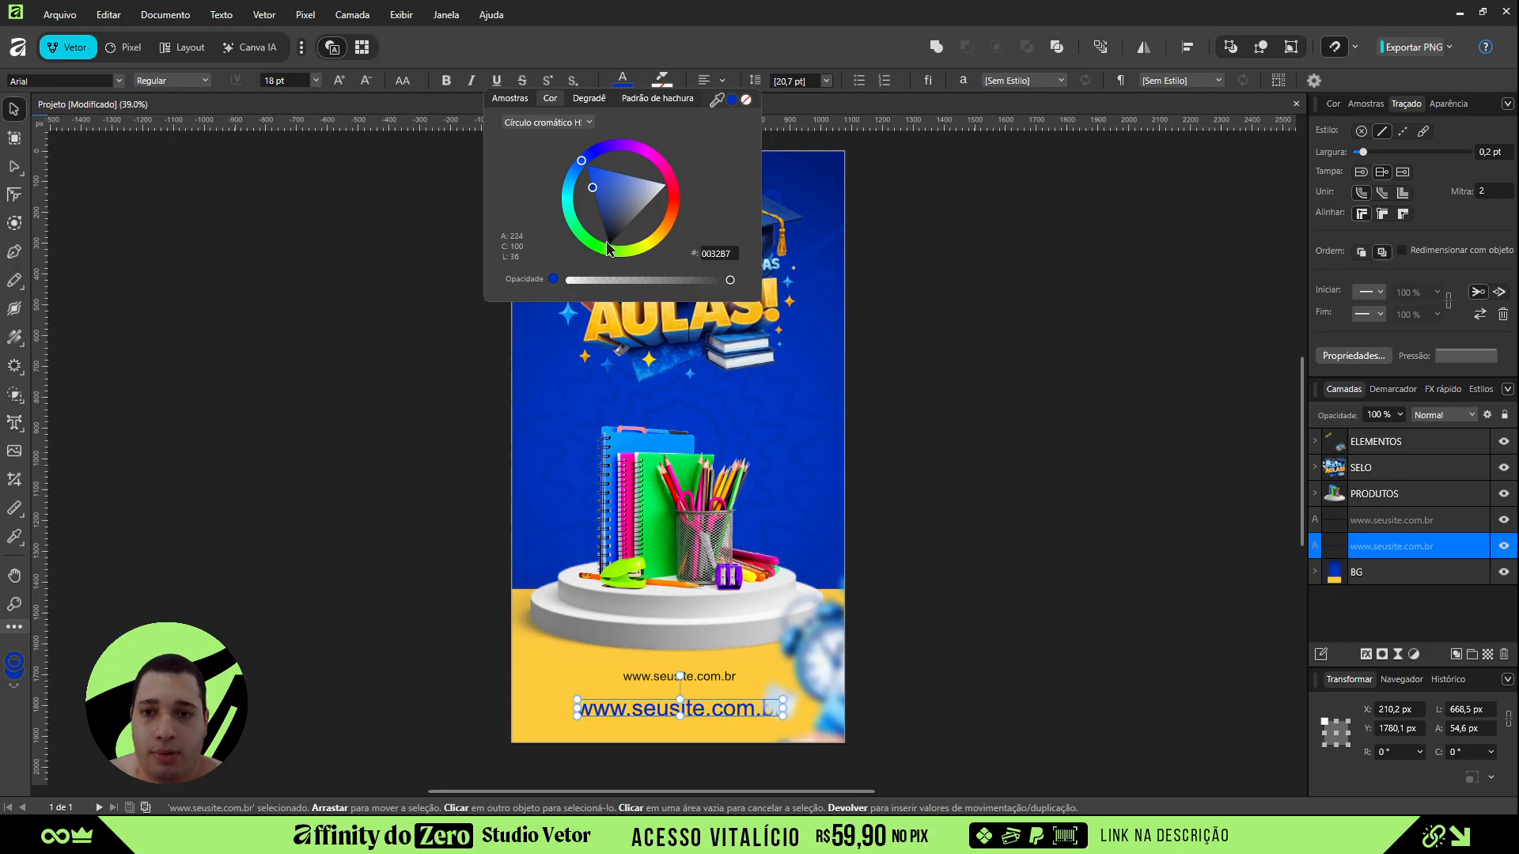
- Move the blurred clock image inside the ELEMENTOS group further off the page's lower-right edge, clear of the website text
drag(594, 191, 591, 189)
click(829, 637)
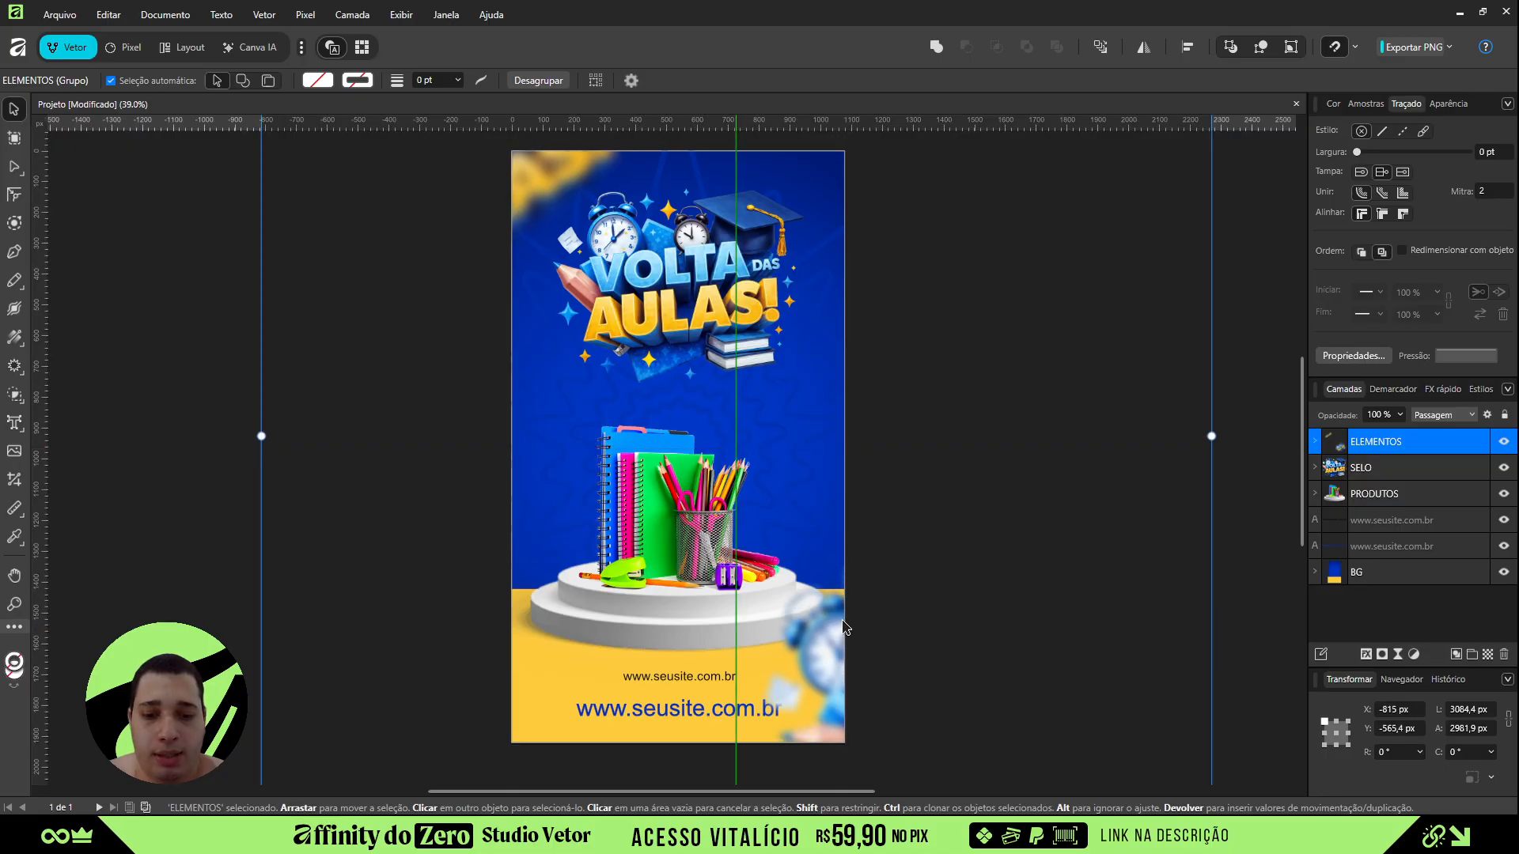
click(1315, 441)
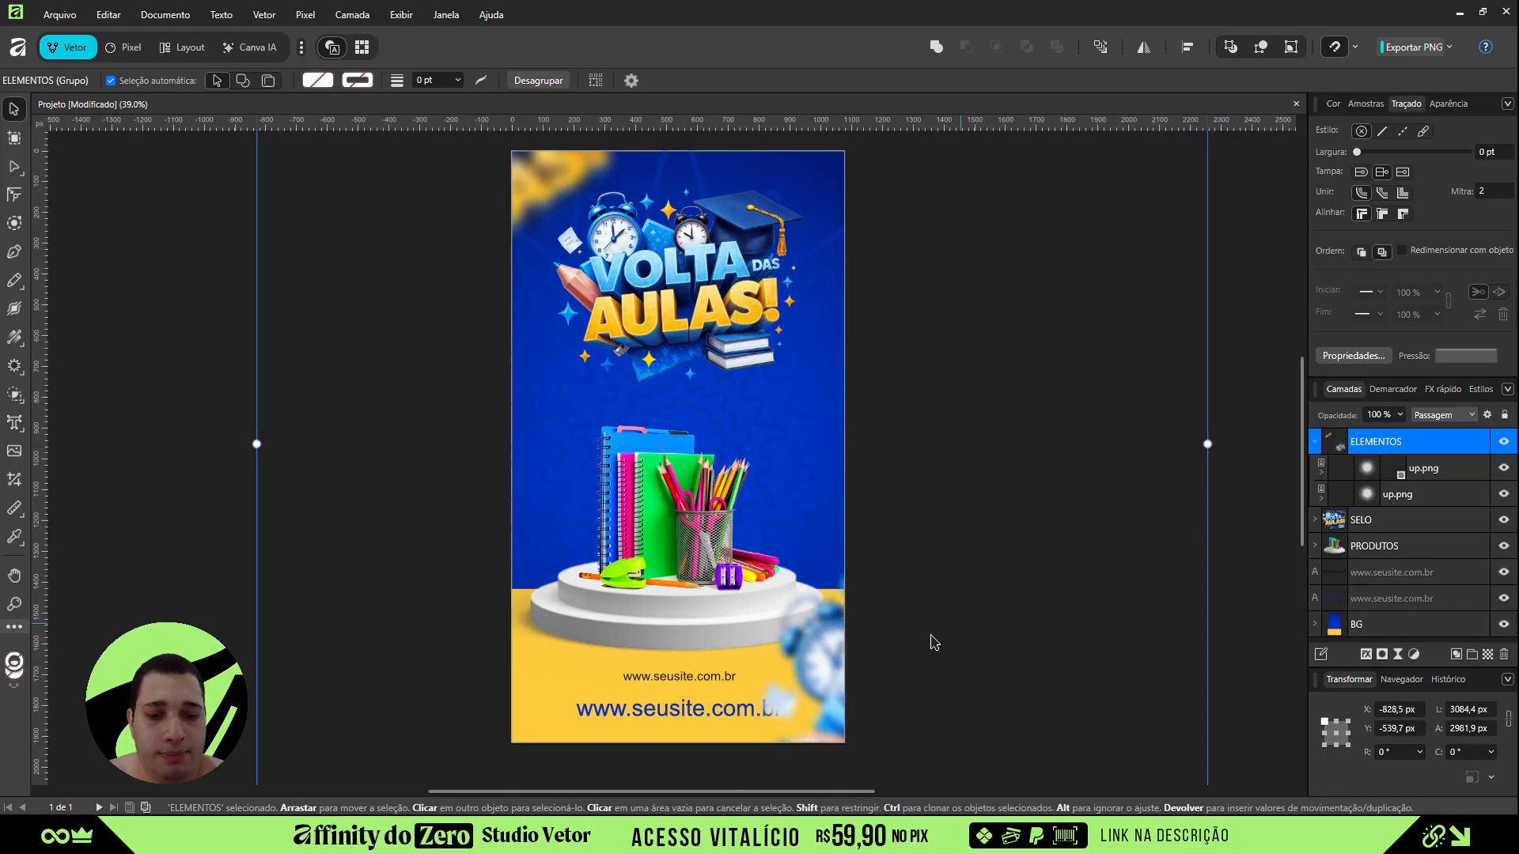
double_click(822, 660)
drag(846, 647, 835, 634)
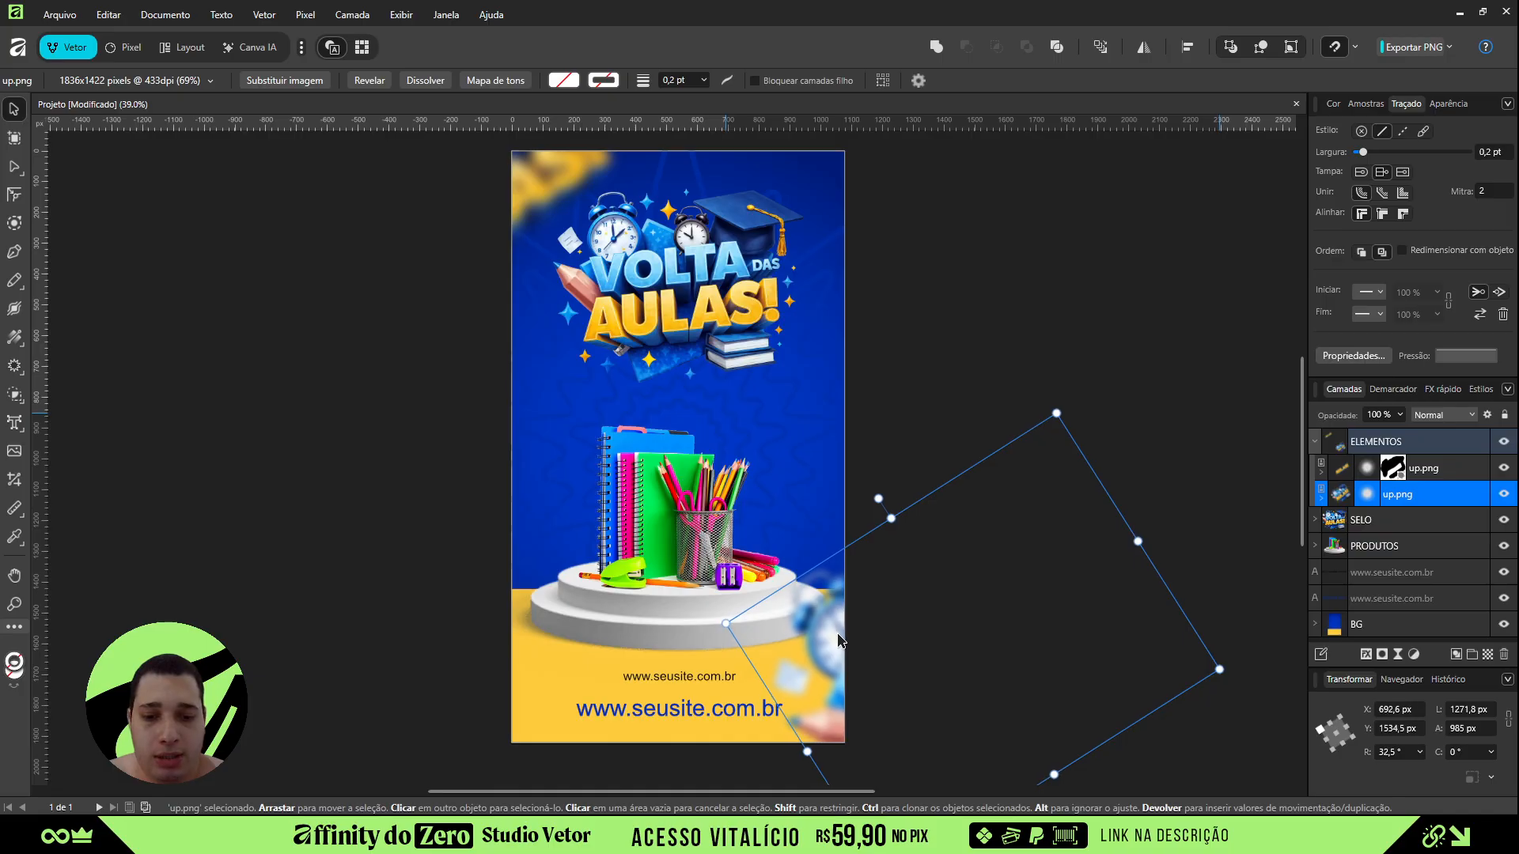
click(1151, 429)
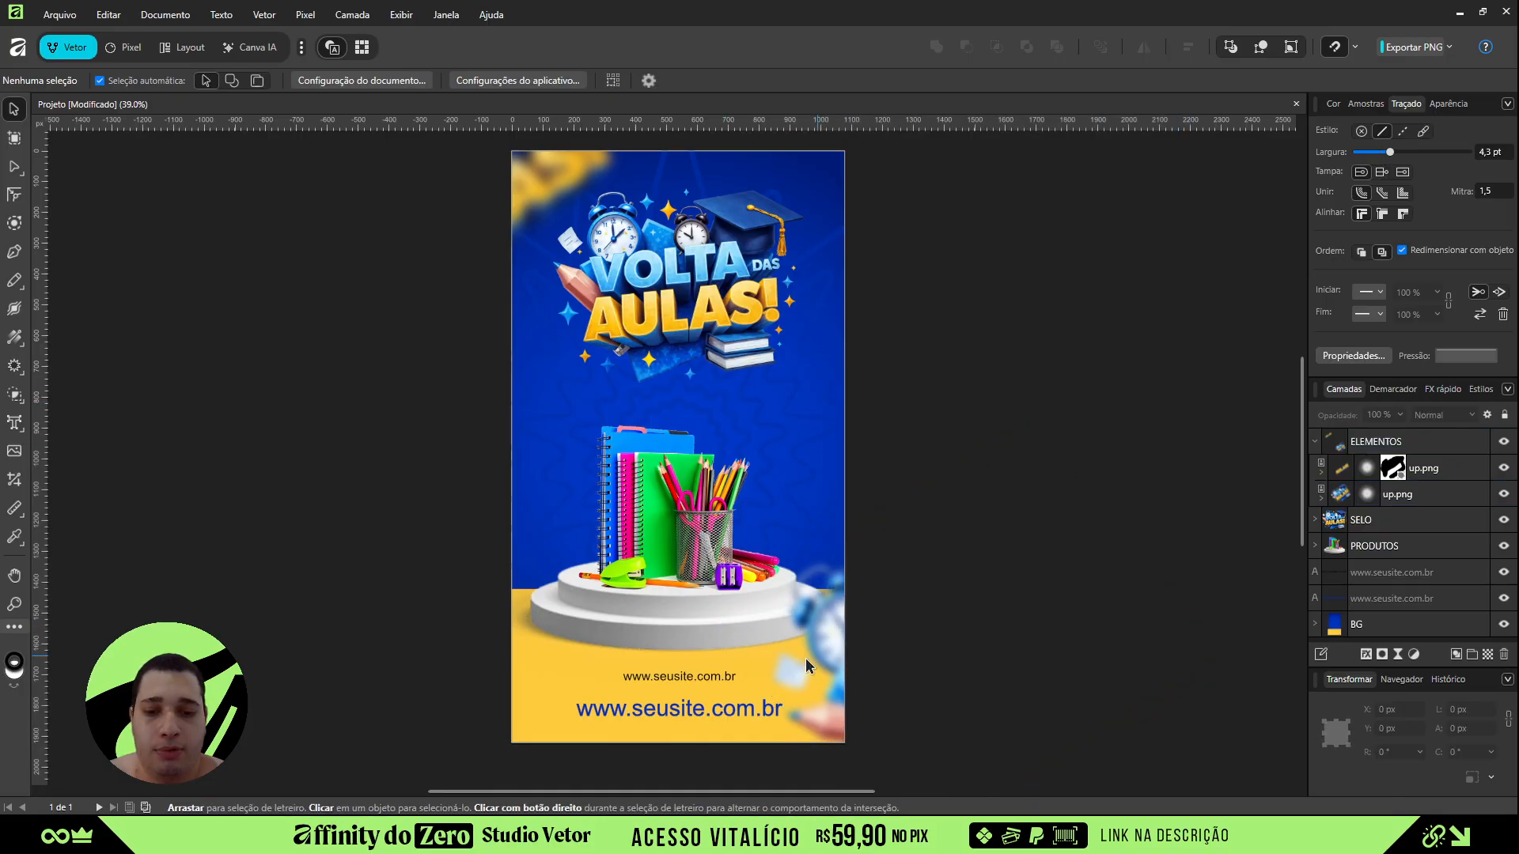
click(714, 714)
click(198, 81)
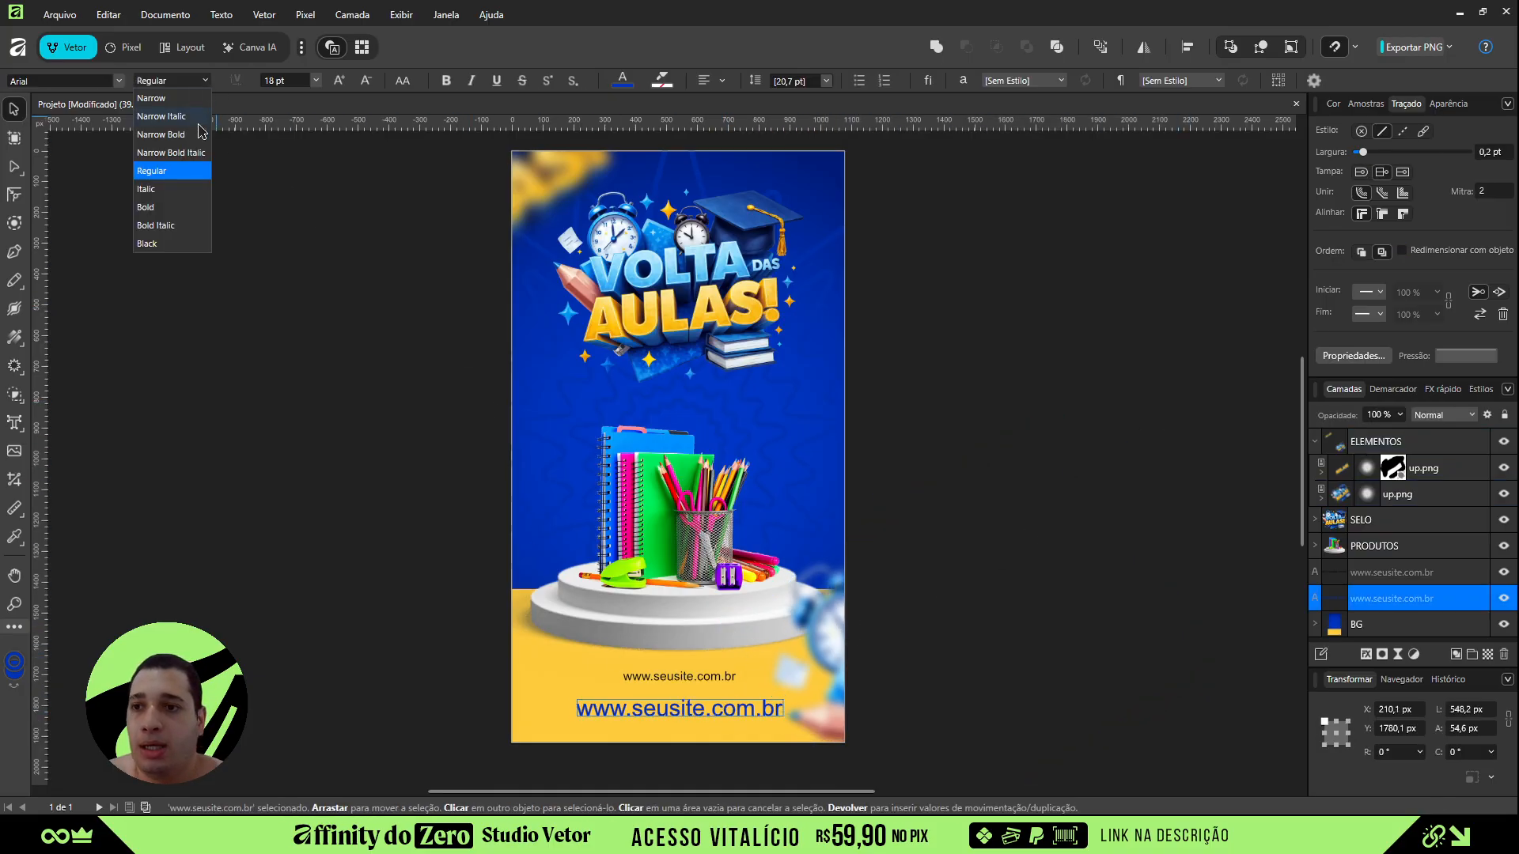
click(182, 207)
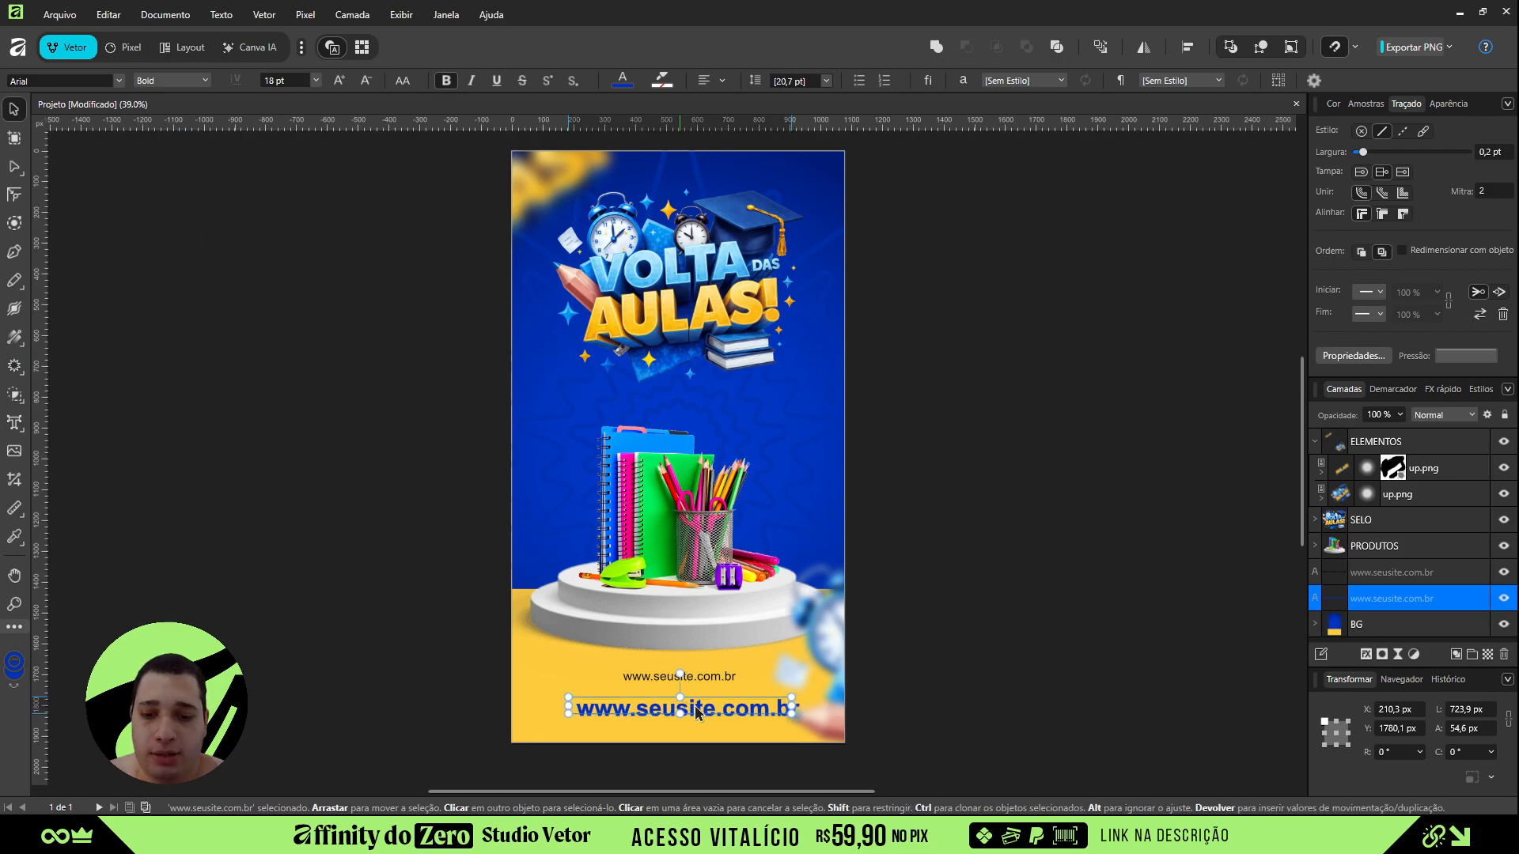
key(q)
key(w)
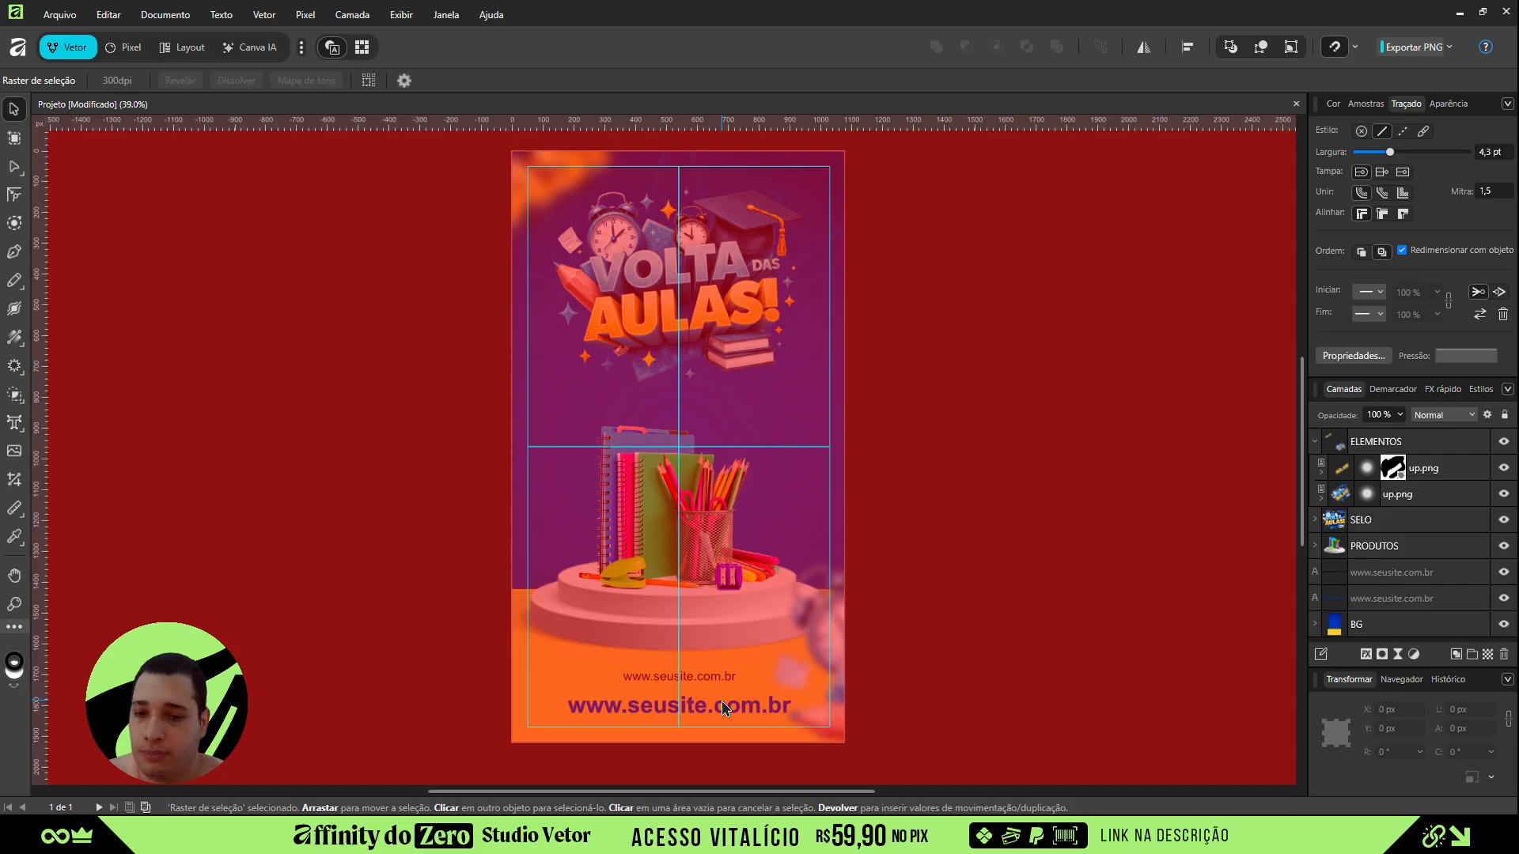
key(q)
mouse_move(706, 698)
mouse_down()
mouse_move(787, 700)
mouse_move(720, 708)
mouse_up()
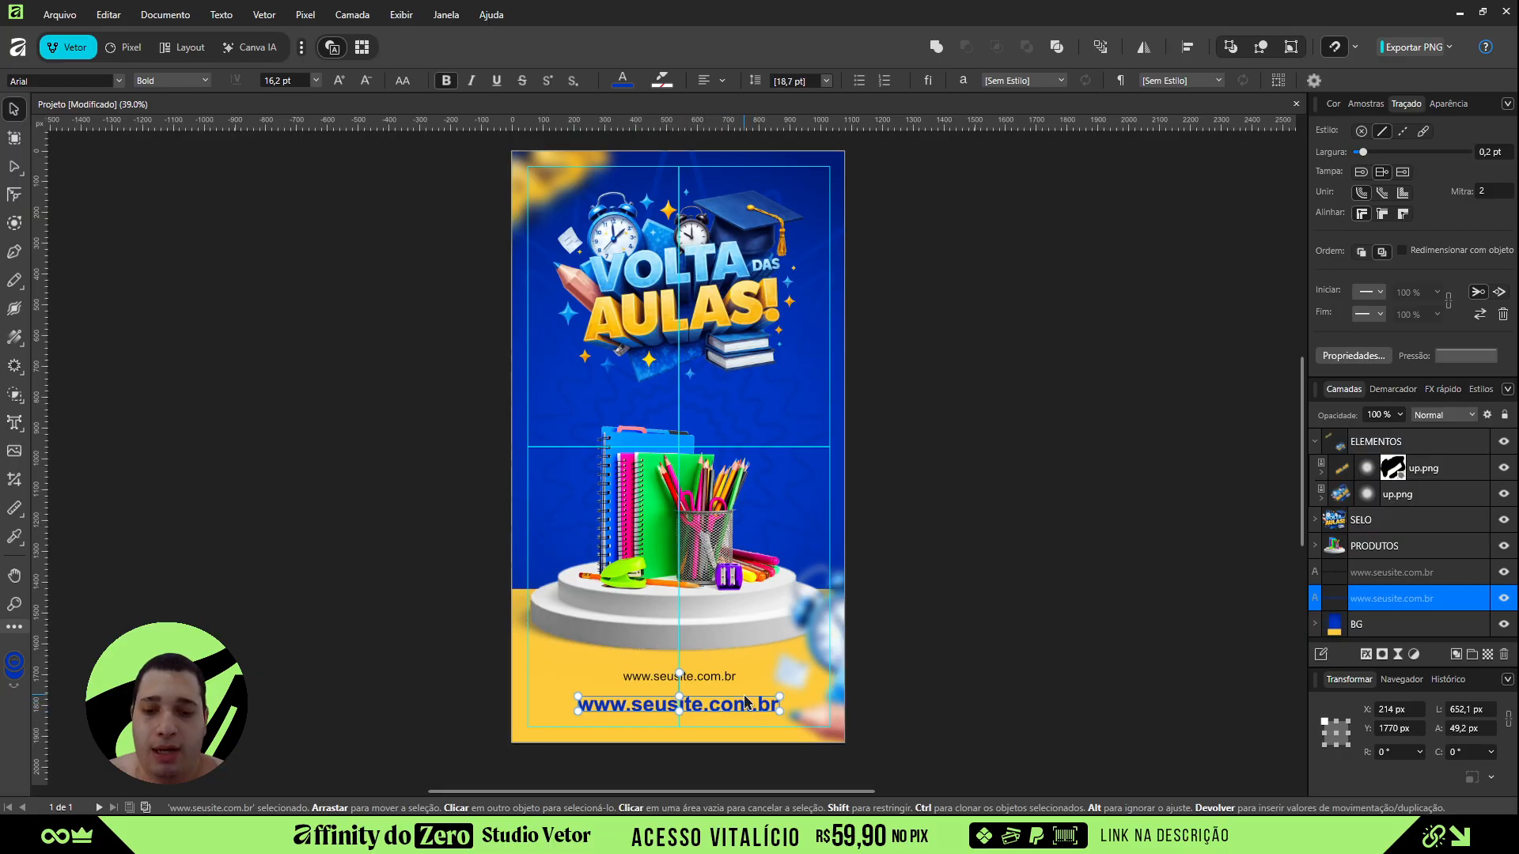
- Lock the PRODUTOS group against accidental moves and collapse the ELEMENTOS group
click(712, 542)
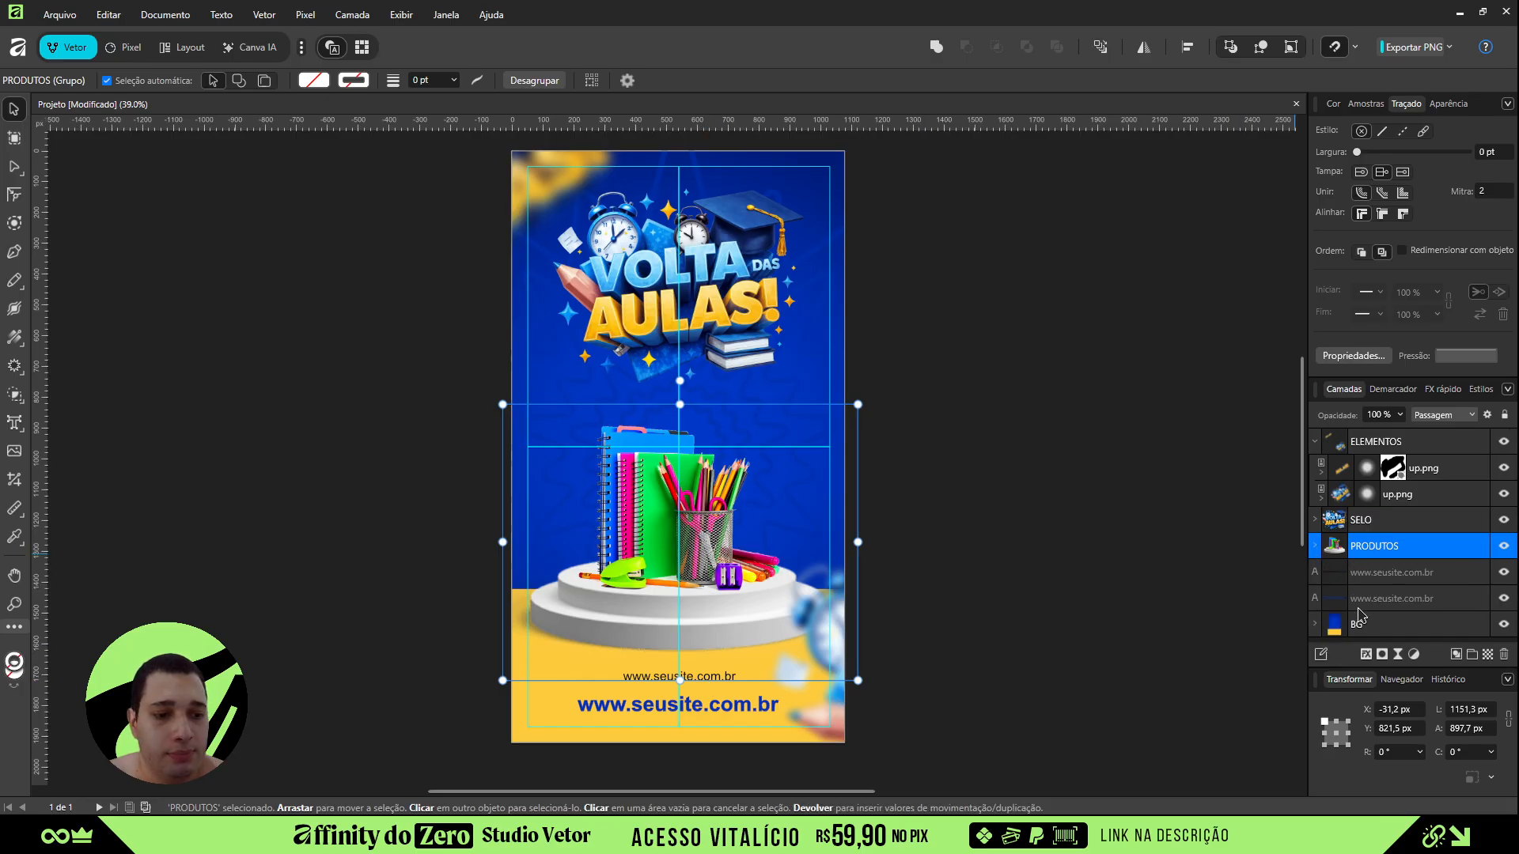
click(1416, 592)
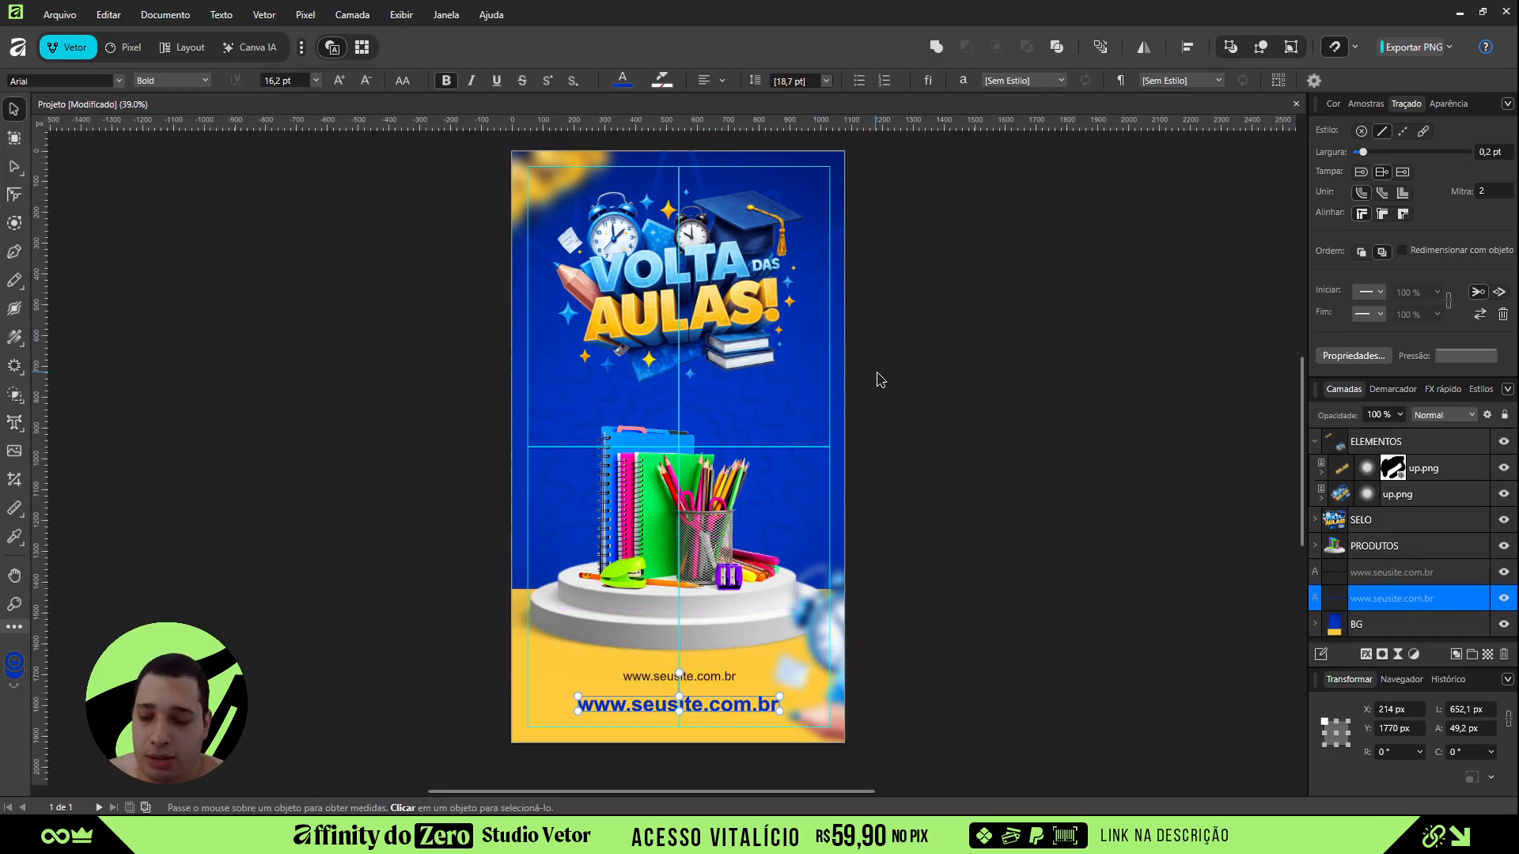
click(715, 683)
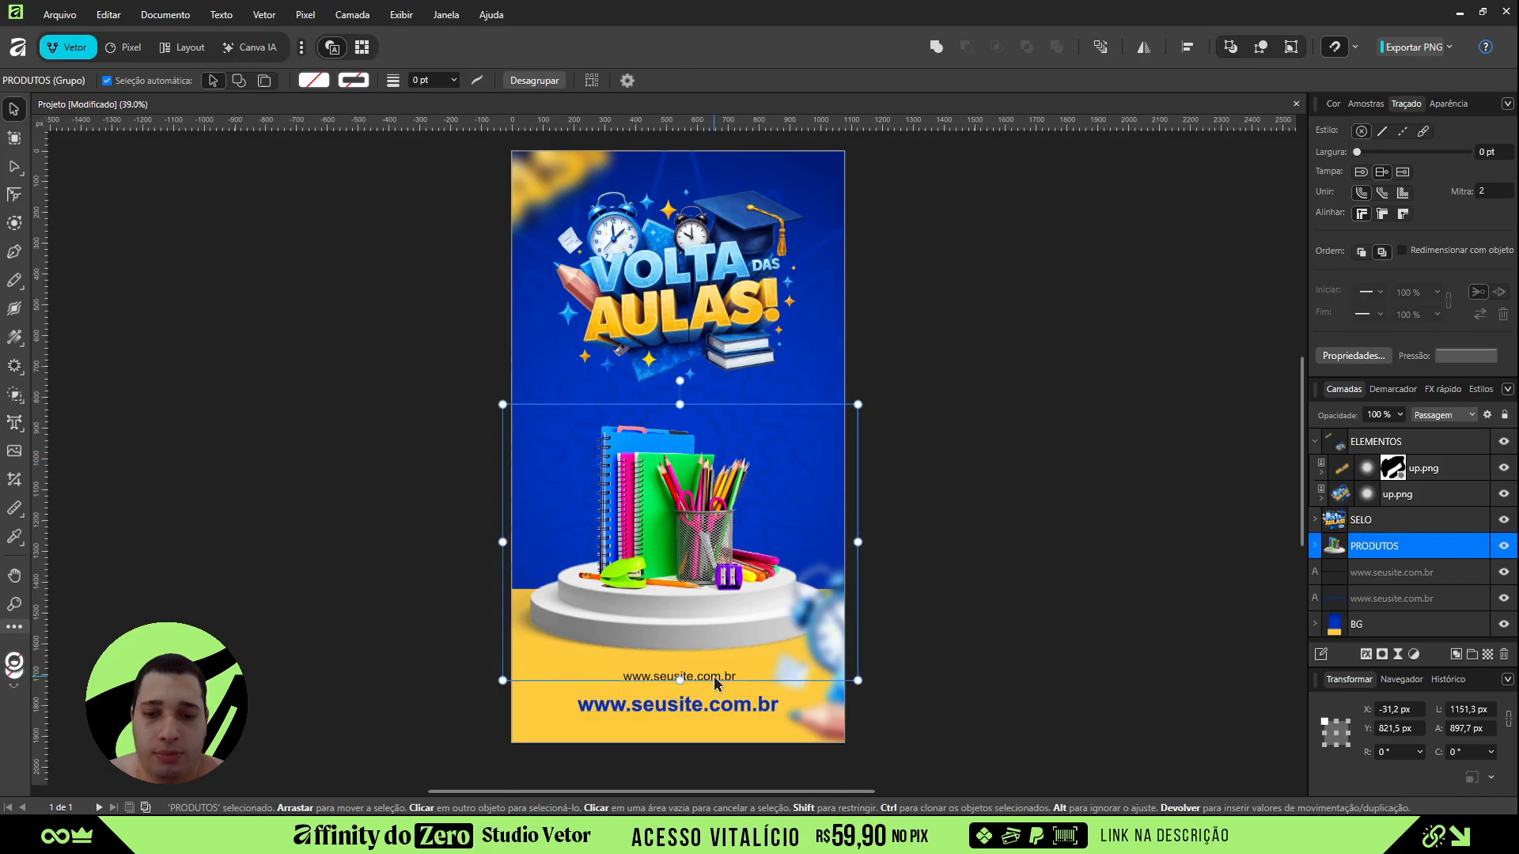
drag(713, 639, 714, 576)
key(ctrl+z)
click(1481, 545)
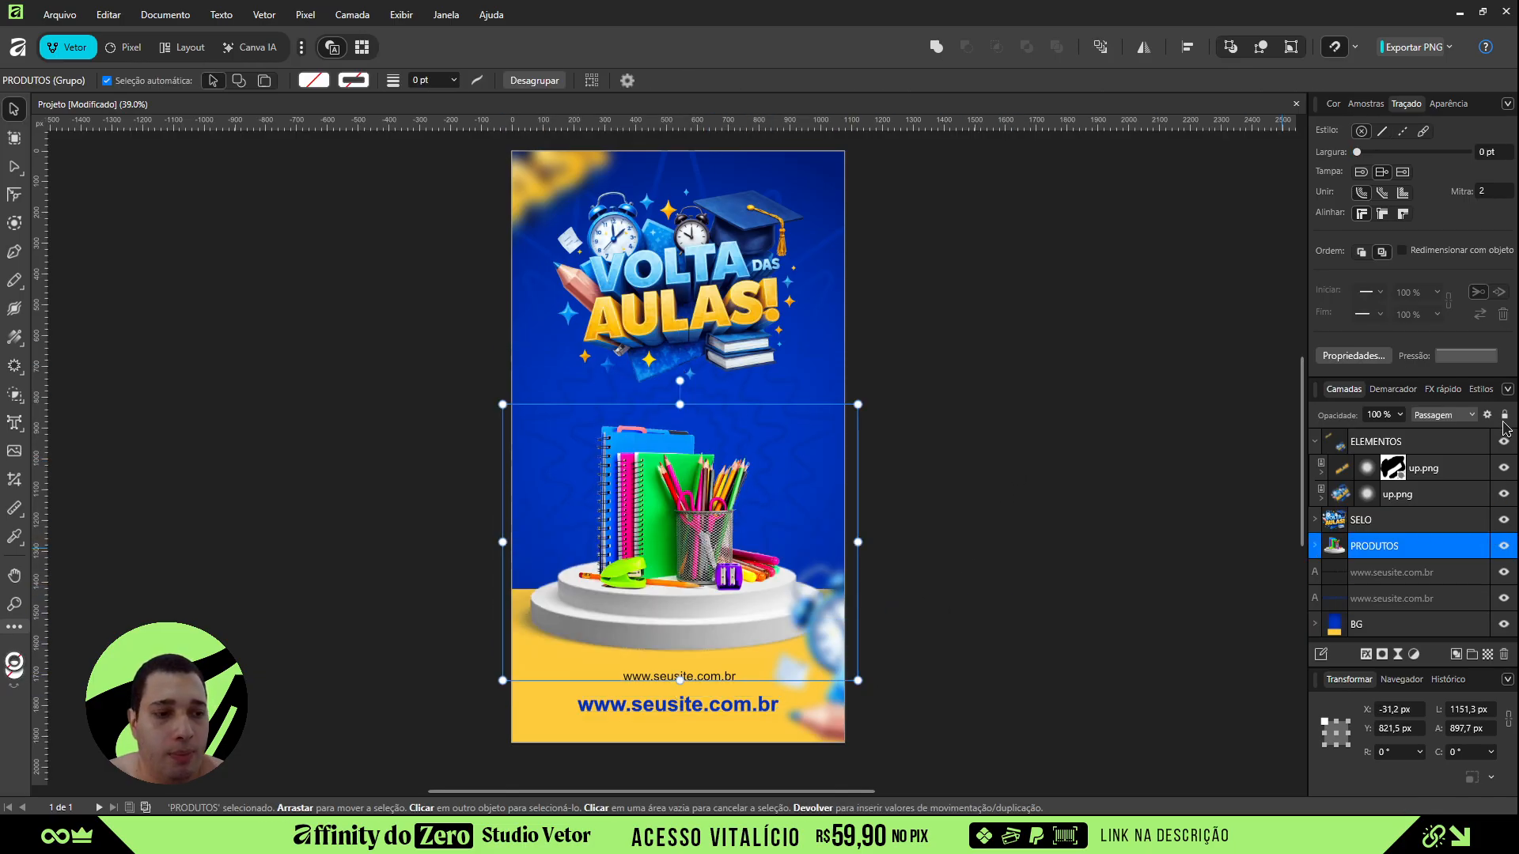
click(1315, 442)
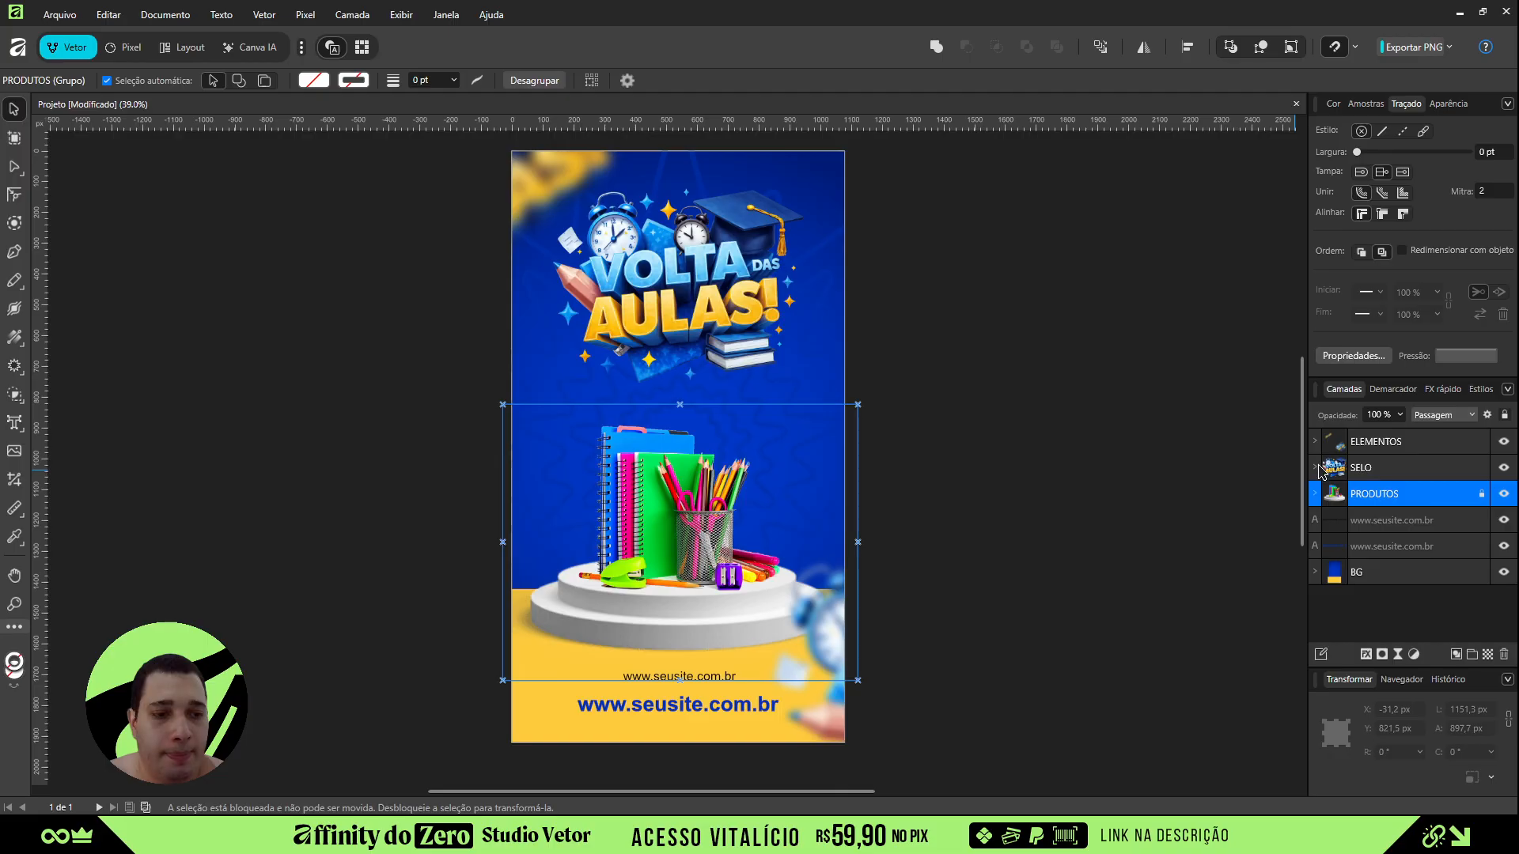
click(1396, 520)
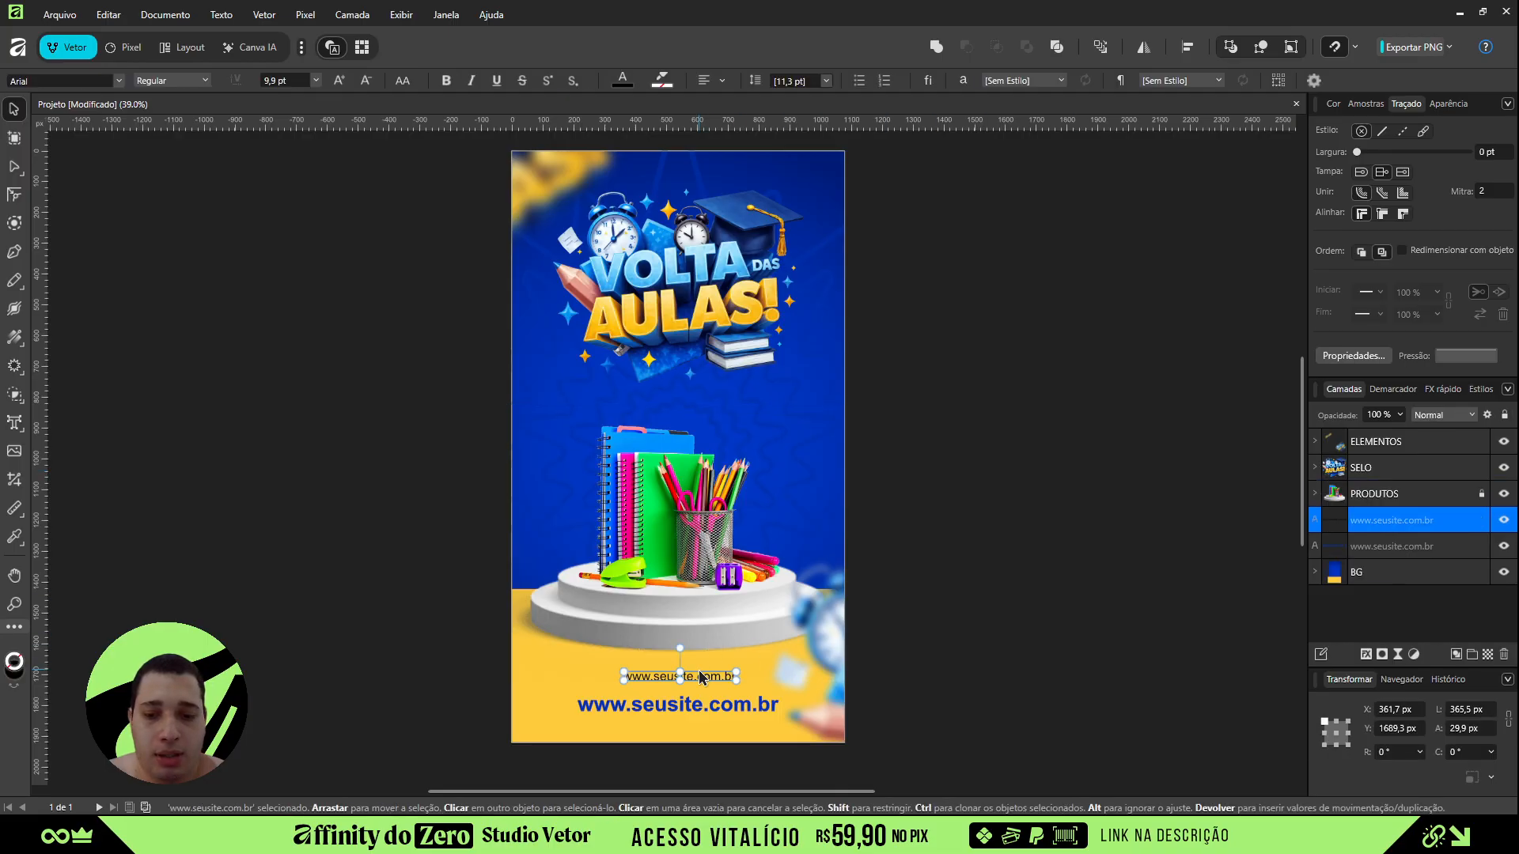
scroll(689, 680, up, 2)
scroll(696, 677, down, 2)
scroll(696, 677, up, 4)
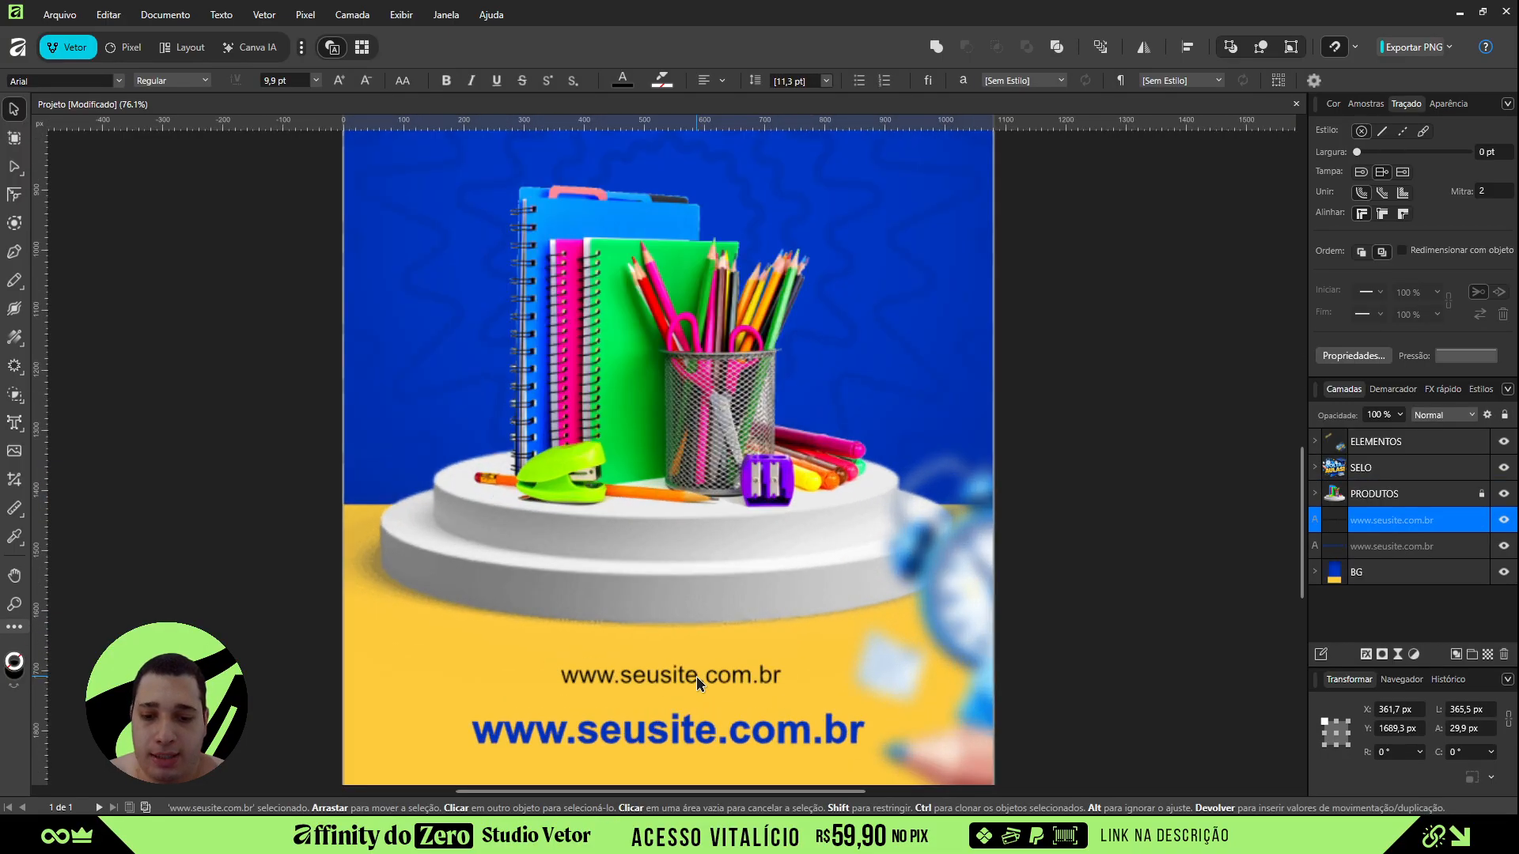
drag(757, 625, 758, 483)
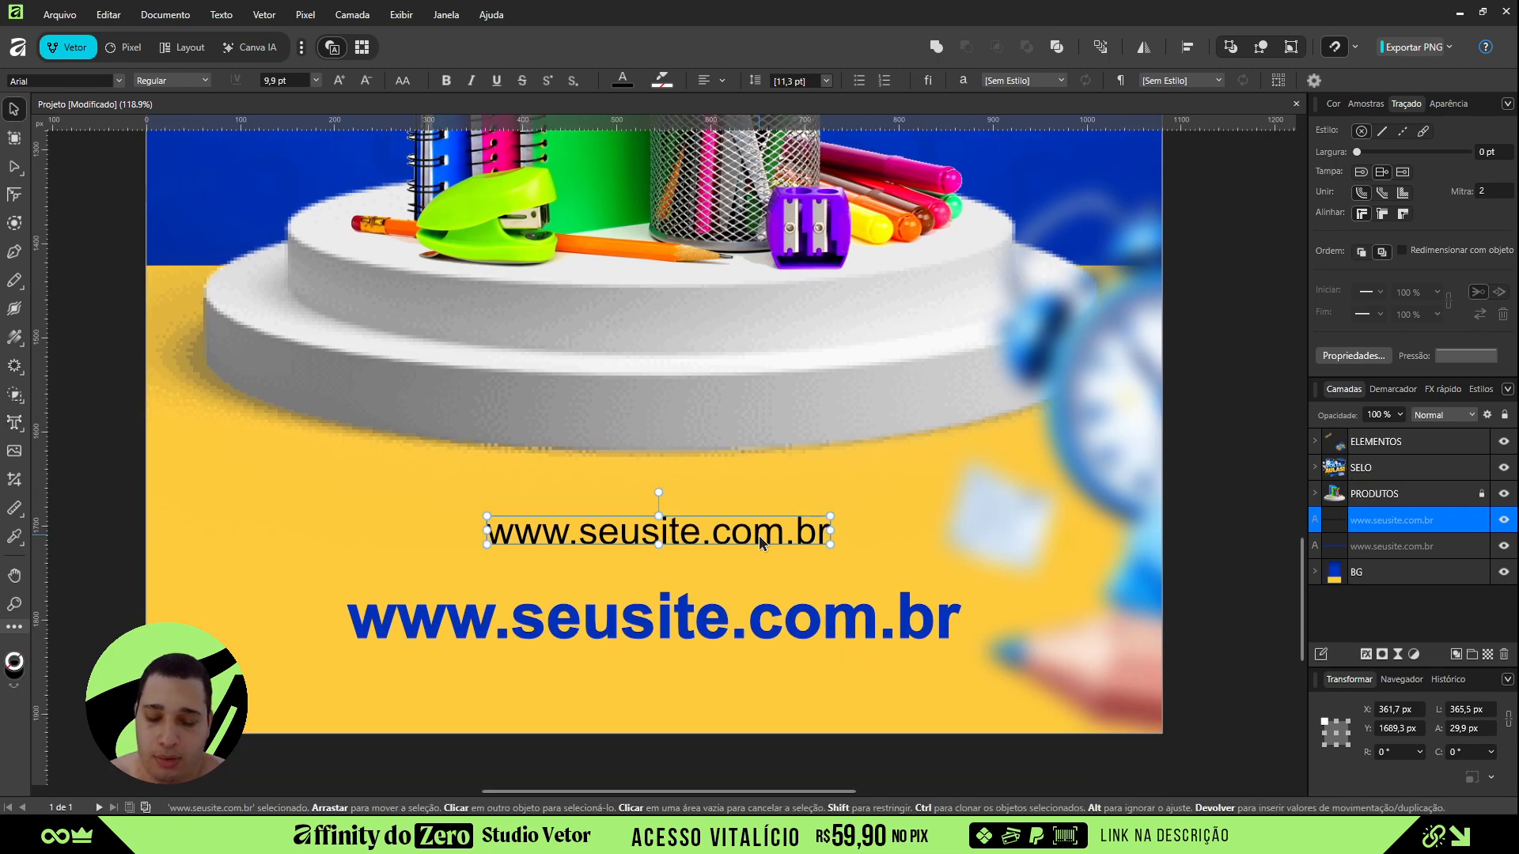
key(i)
click(759, 612)
key(v)
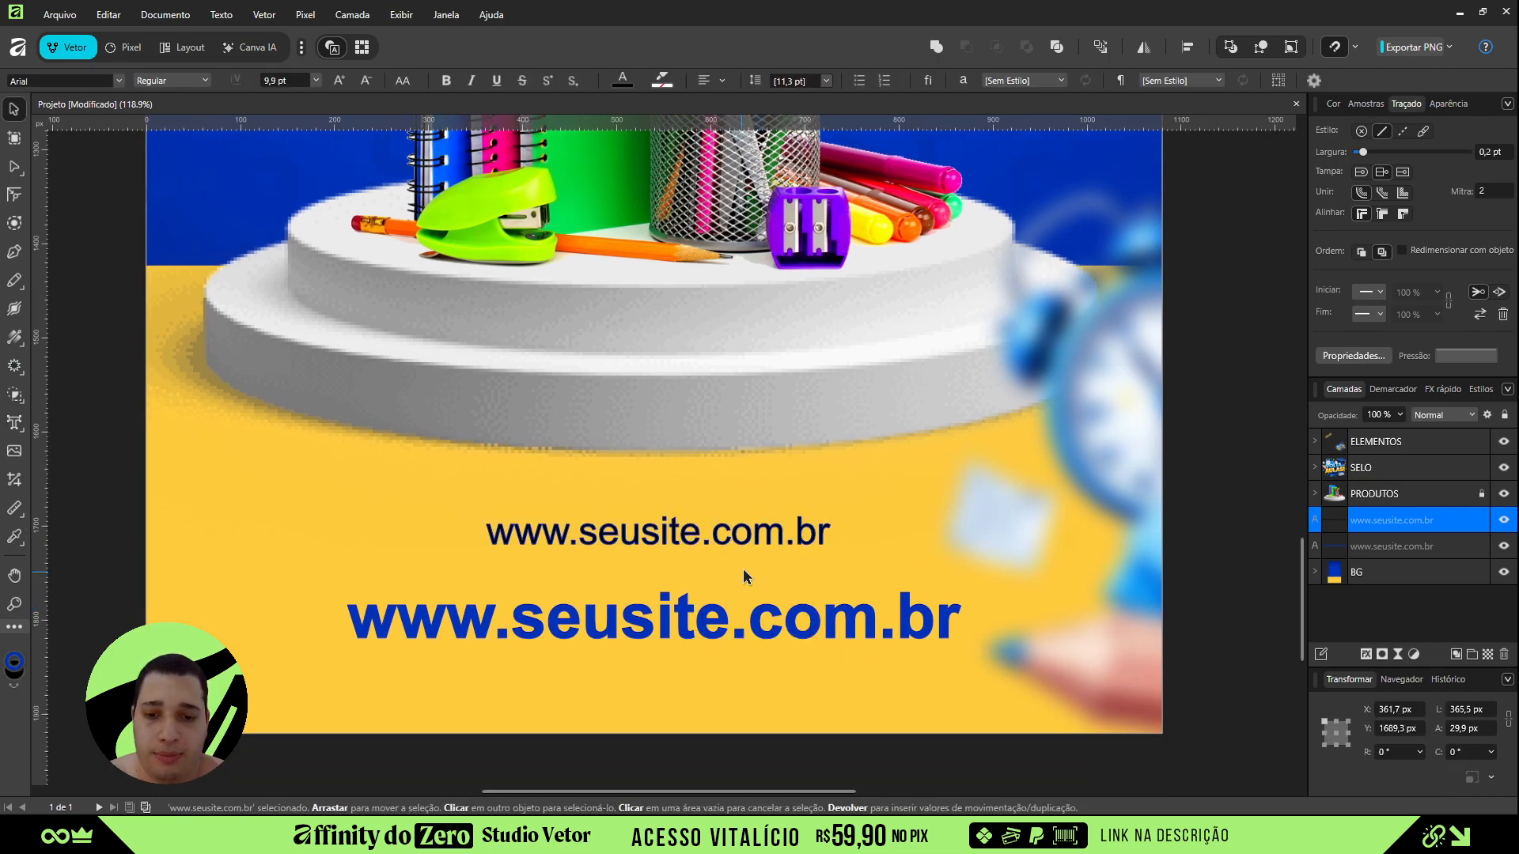
click(753, 532)
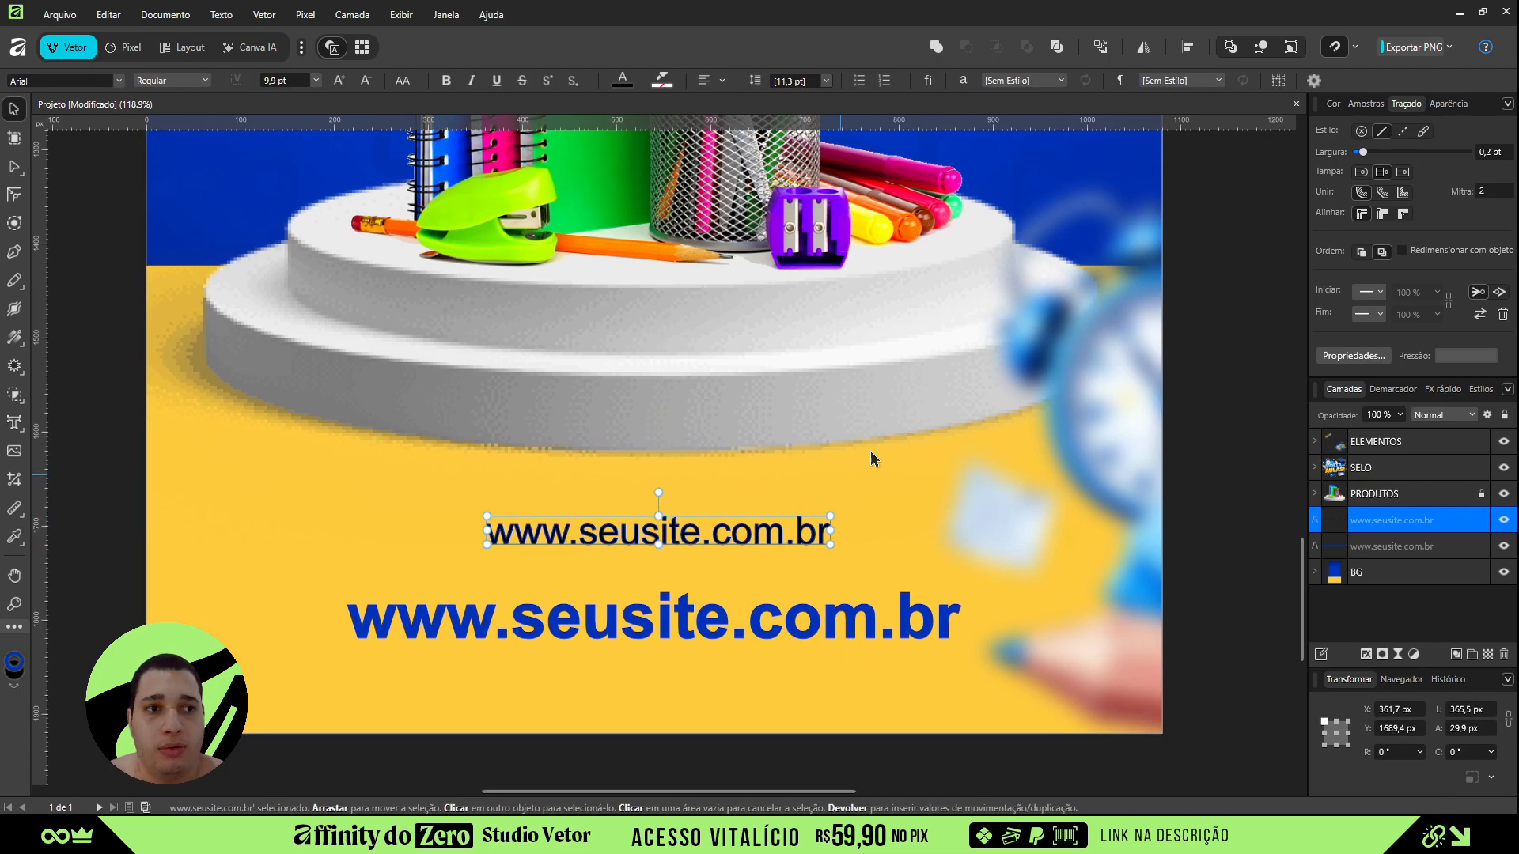
click(1333, 104)
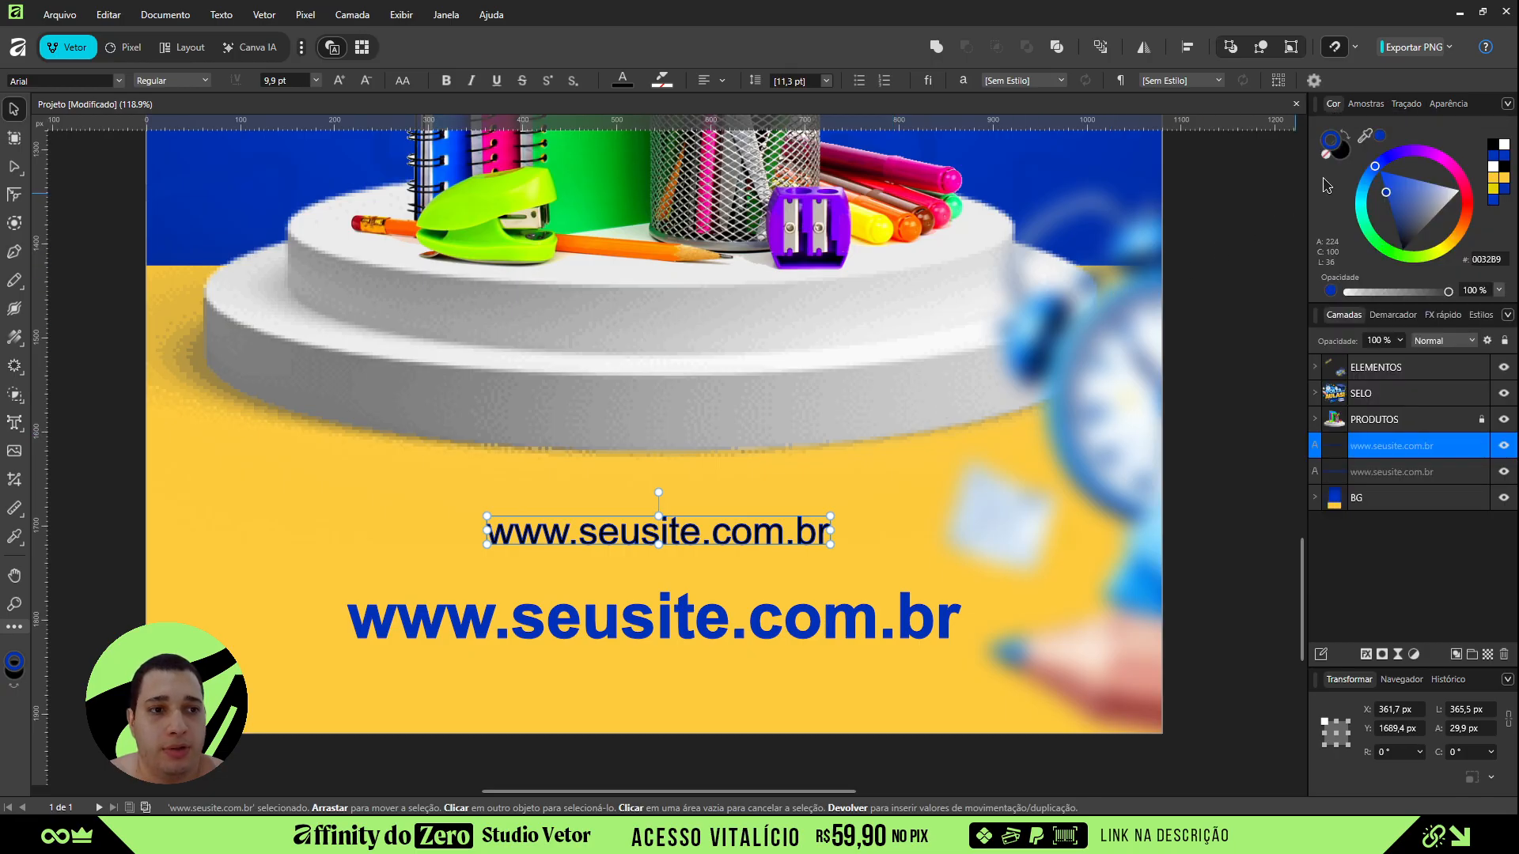
click(1345, 135)
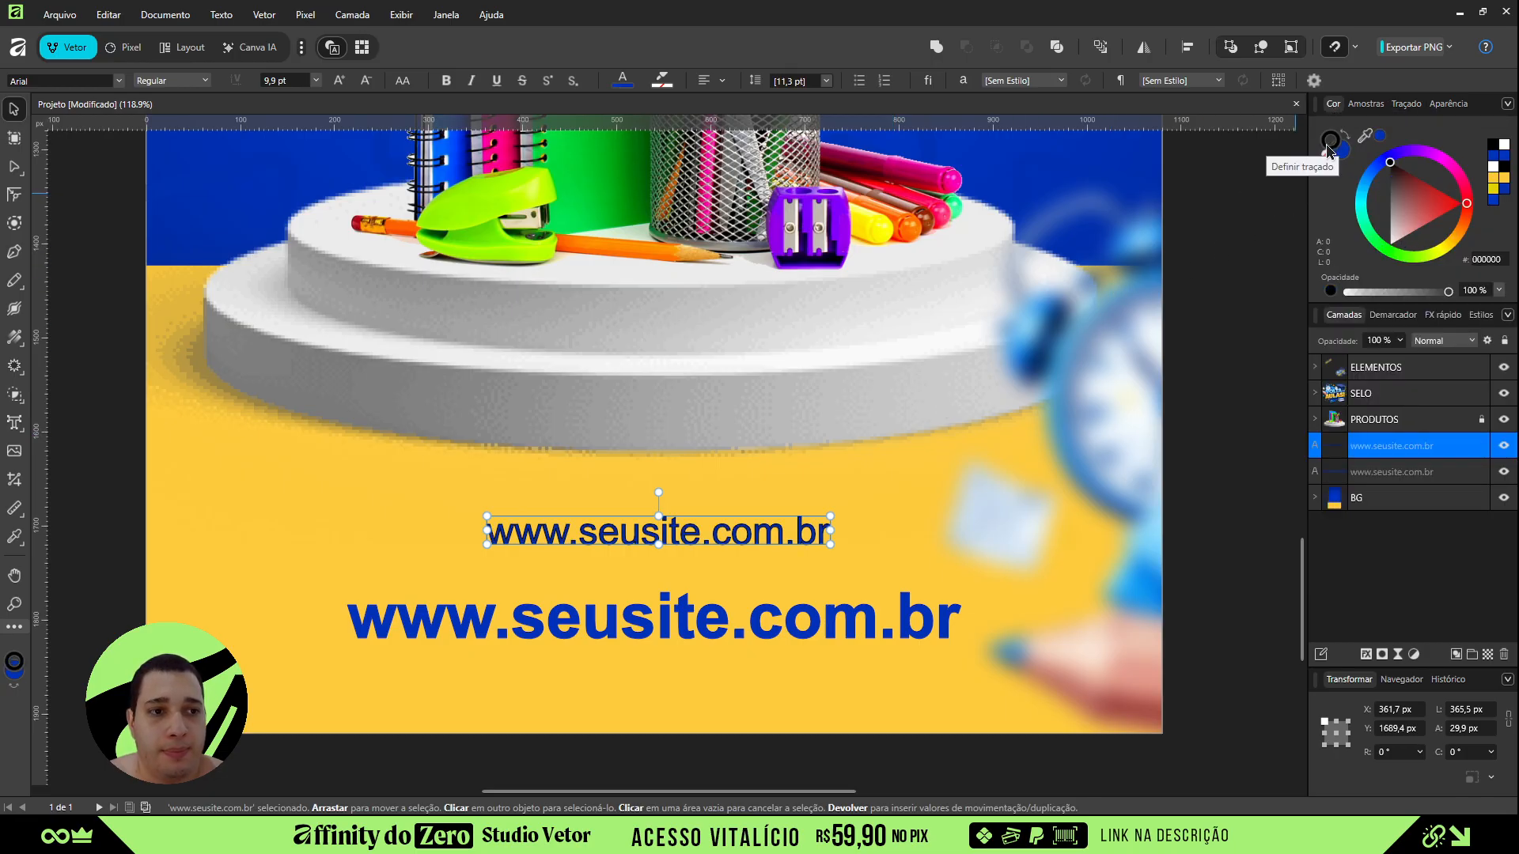
key(ctrl+z)
drag(736, 532, 736, 546)
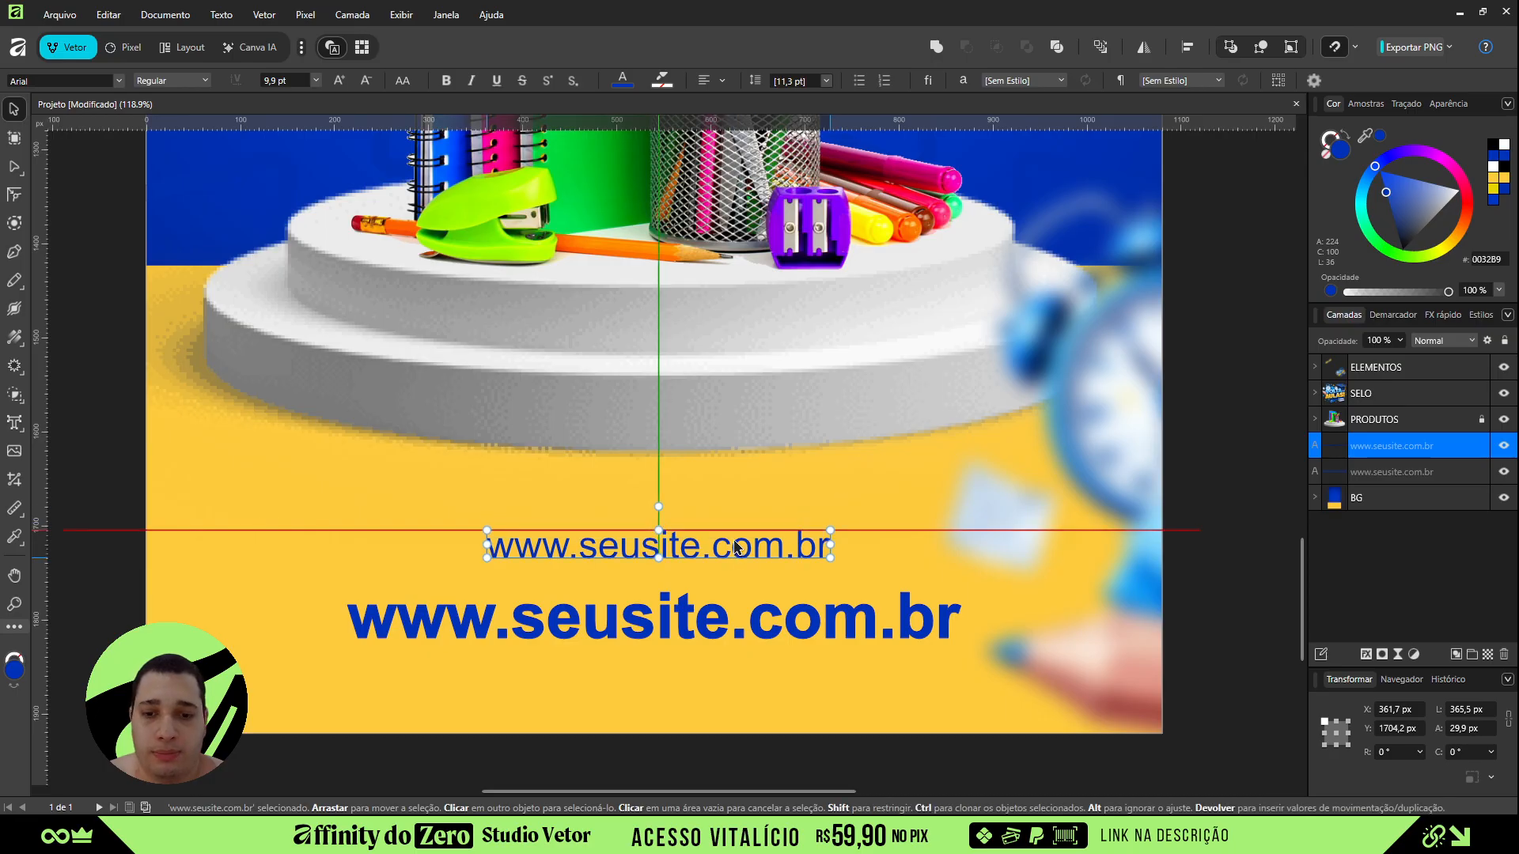
- Replace the smaller line's text with "Receba na sua casa com frete grátis"
double_click(708, 543)
key(ctrl+a)
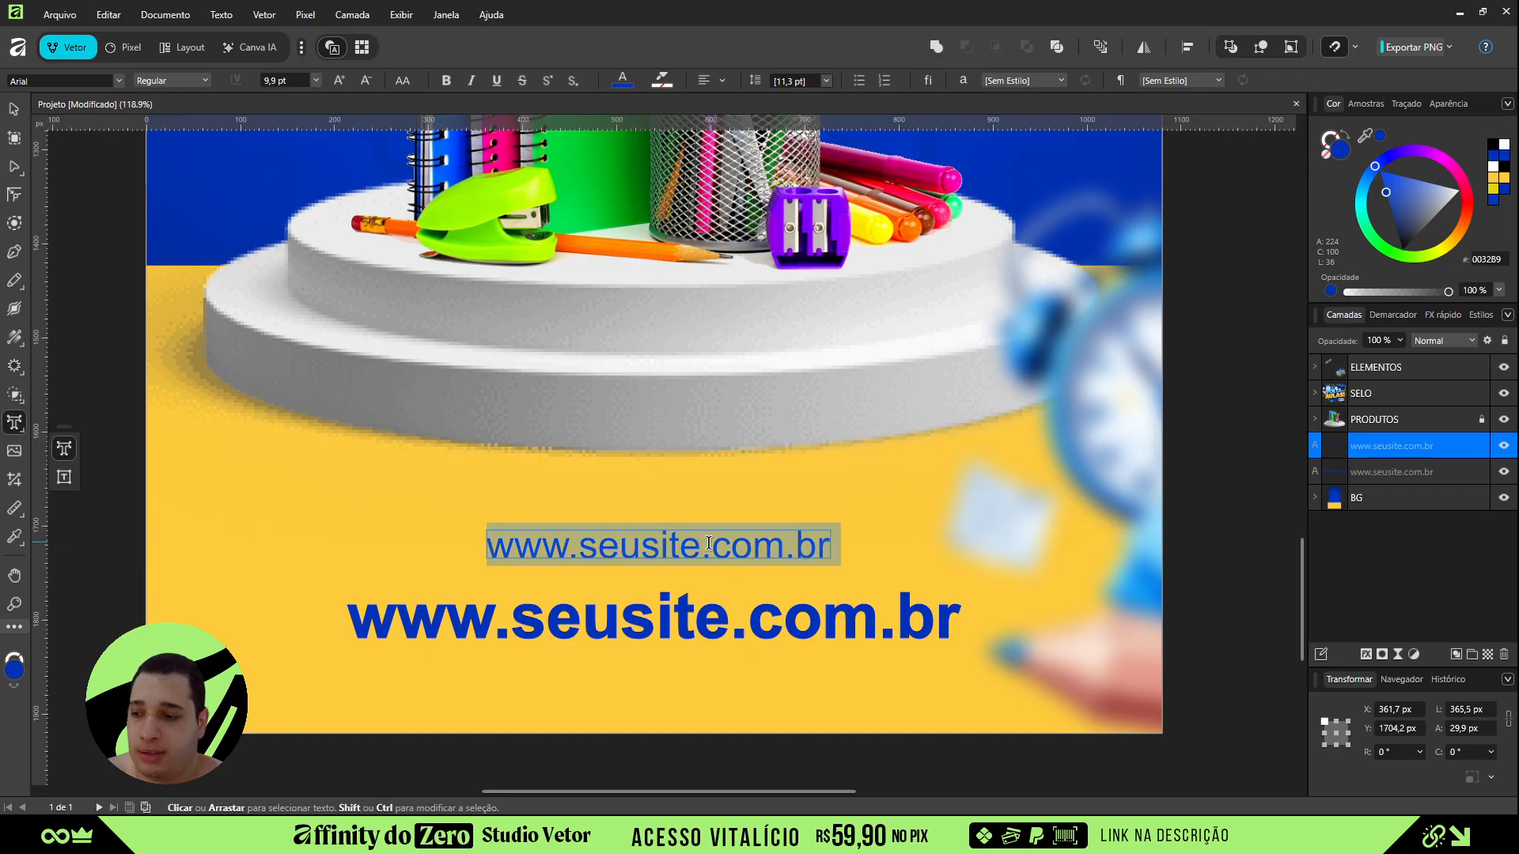
text(Rec)
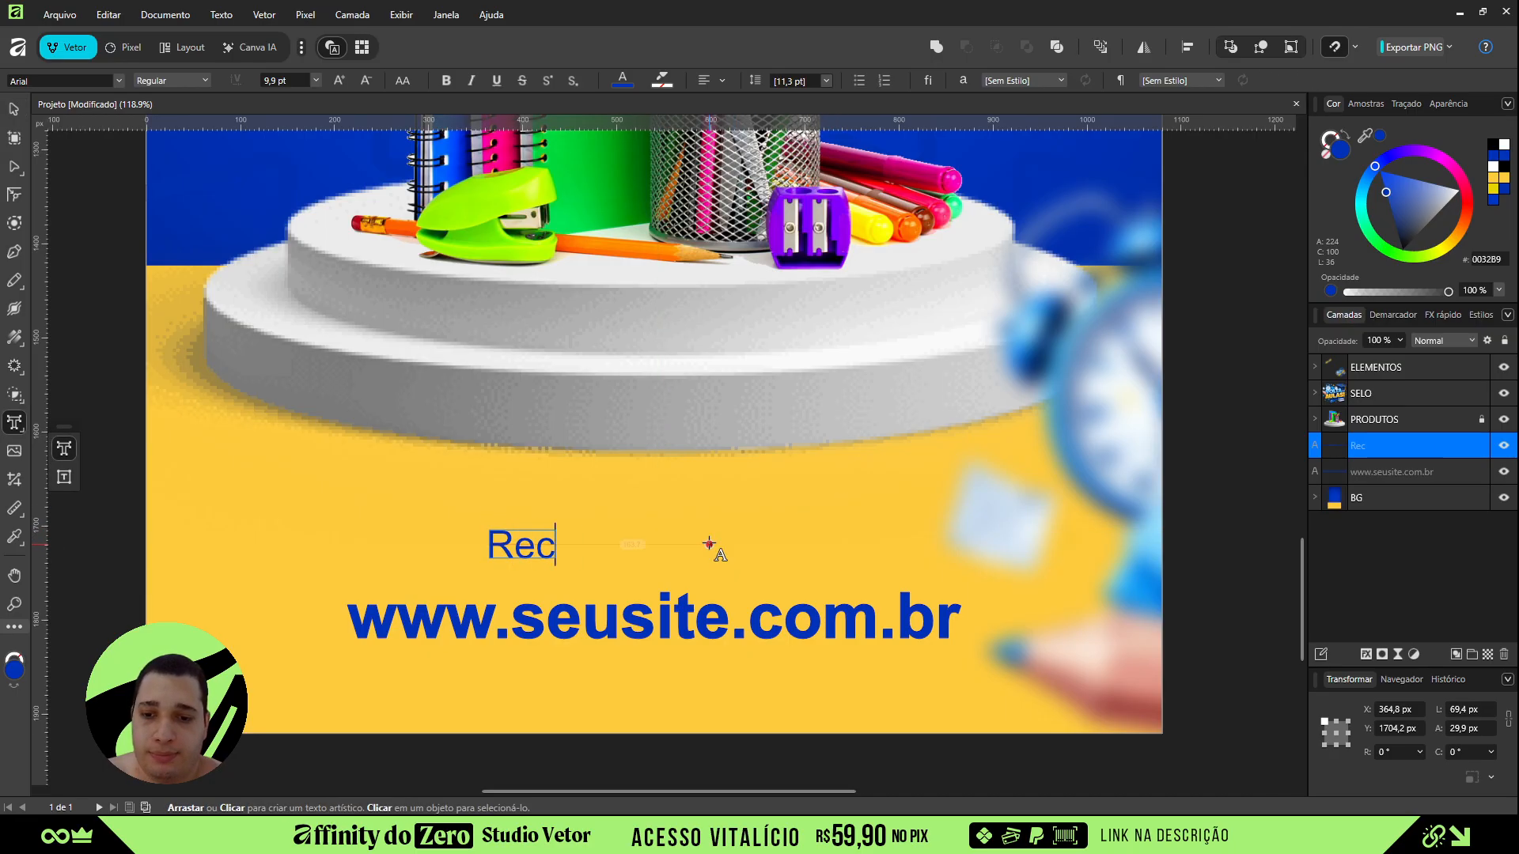
text(eba na s)
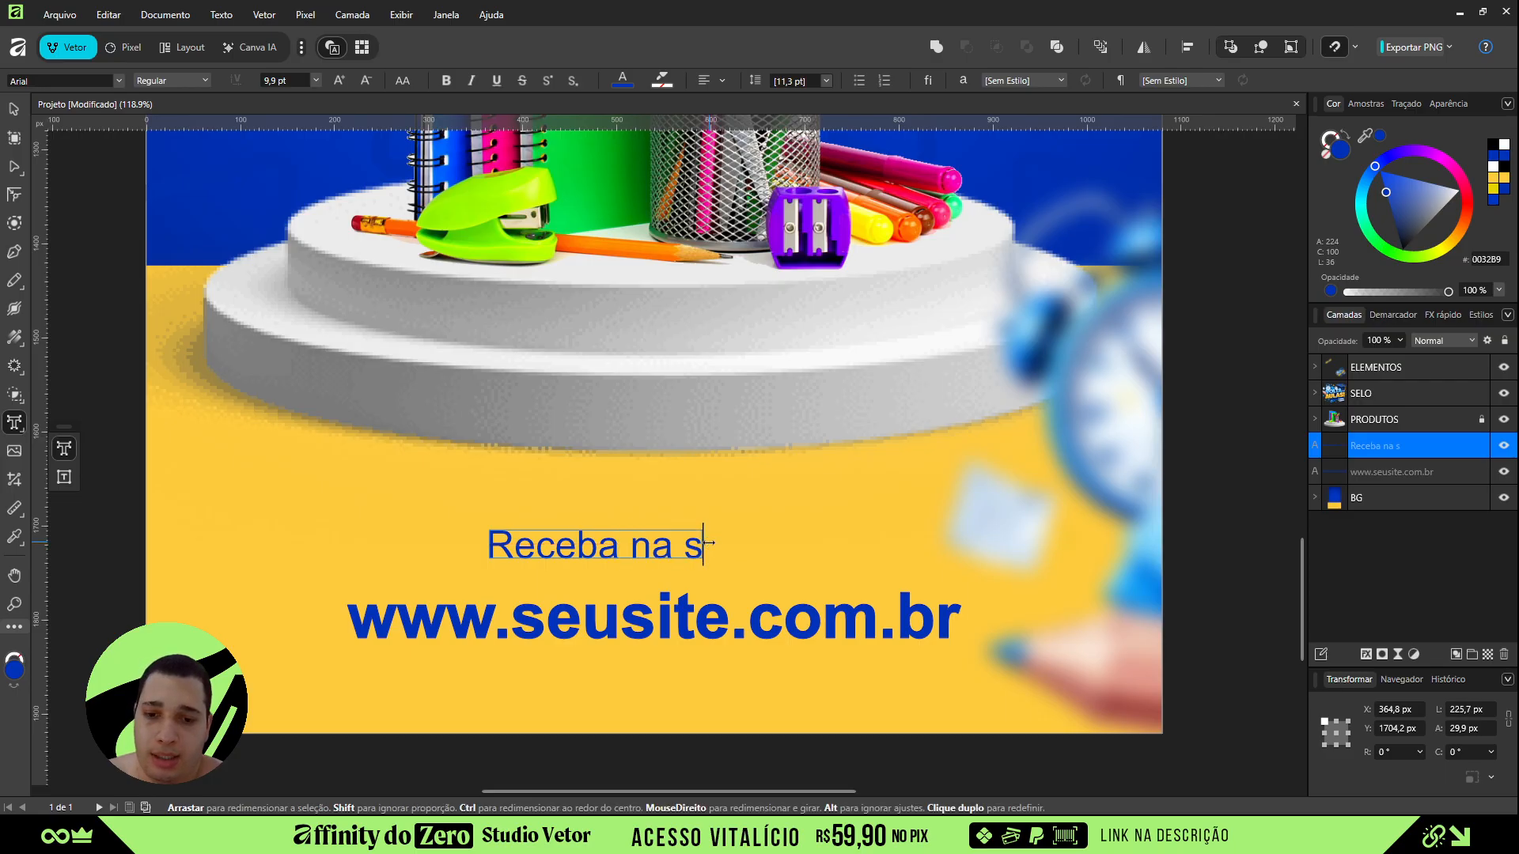
text(ua casa com frete grátis)
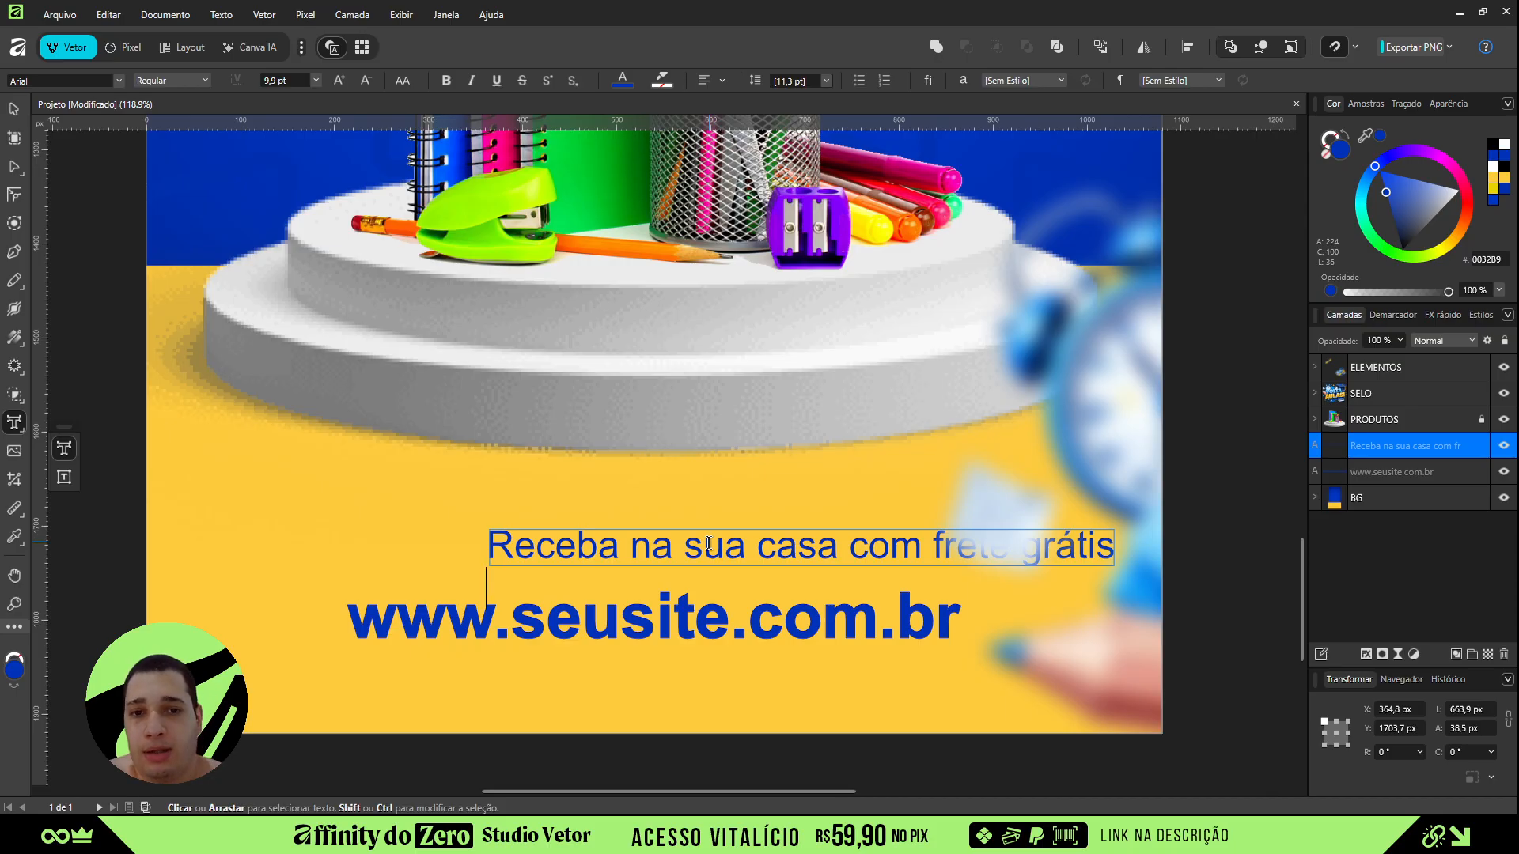
- Add a second line reading "Materiais ecolares e papelaria online." below the free-shipping text
key(Return)
text(Materiais)
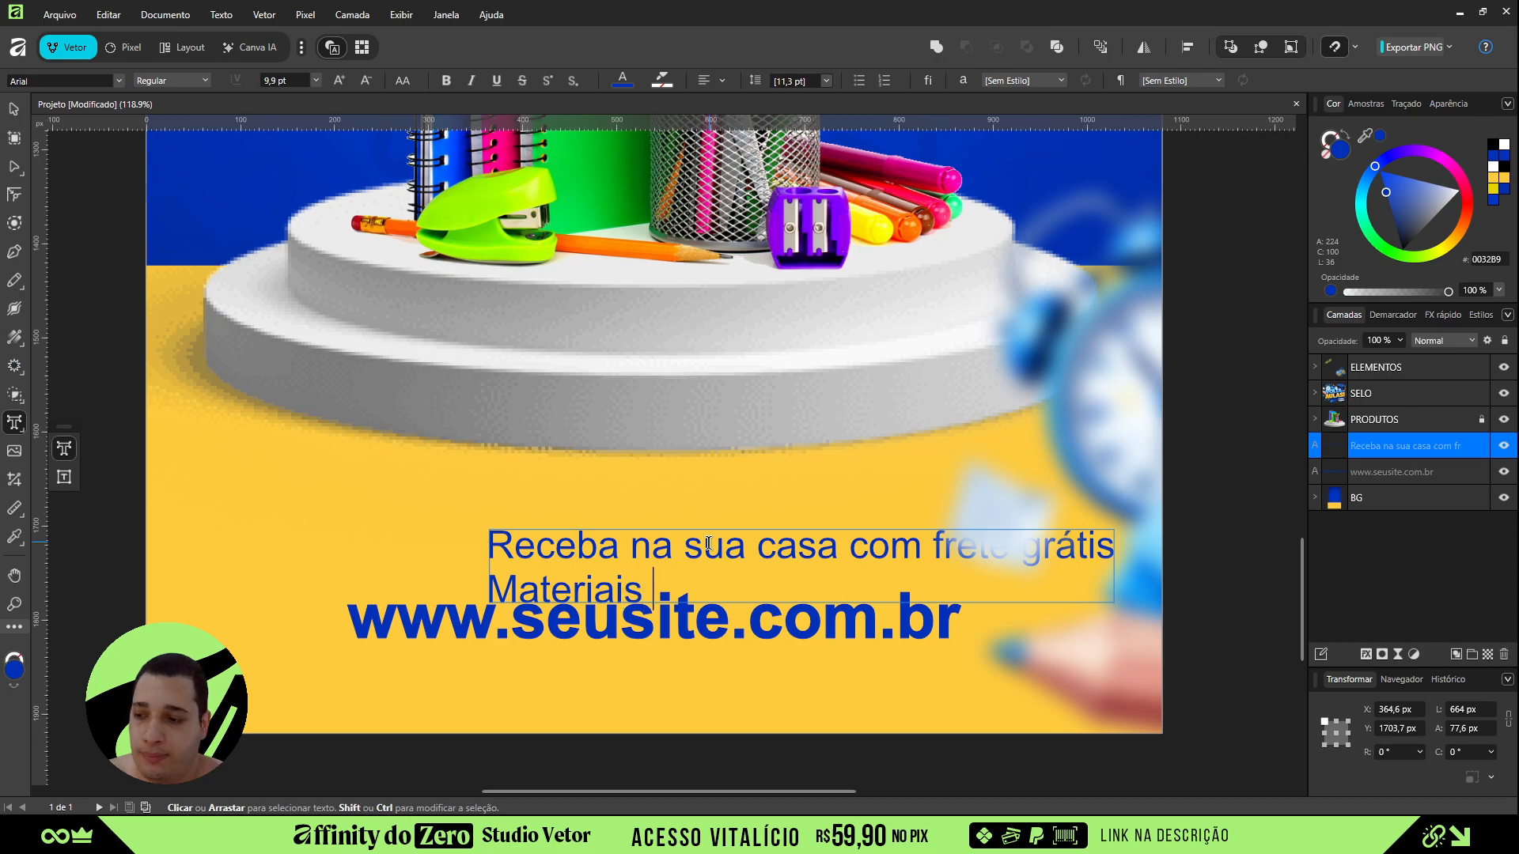
text(  e)
key(BackSpace)
text(e)
text(s)
text(o)
key(BackSpace)
text(c)
key(BackSpace)
key(BackSpace)
text(colares)
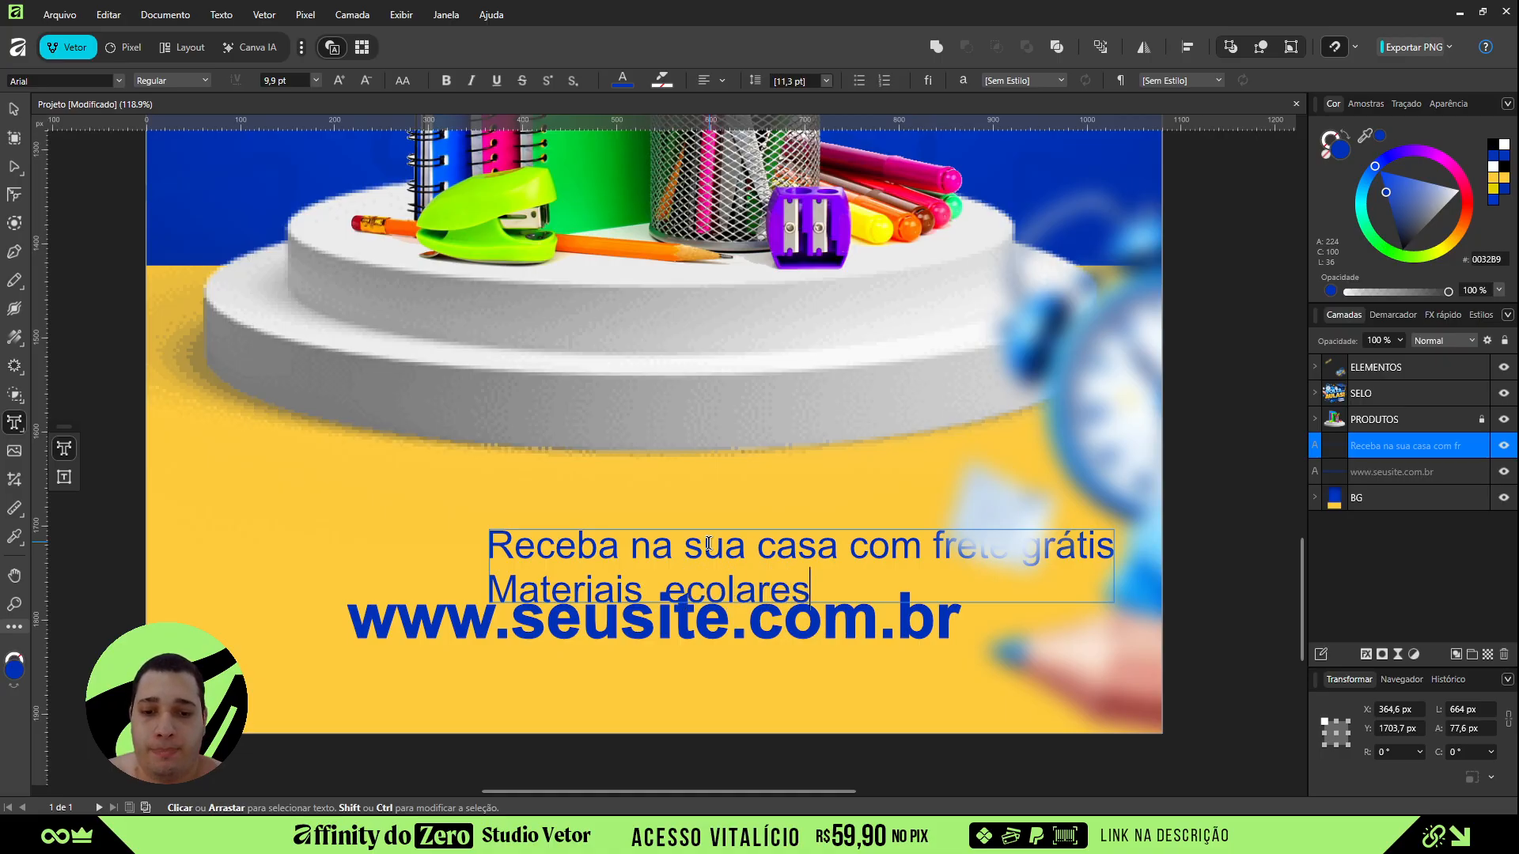
text( e pap)
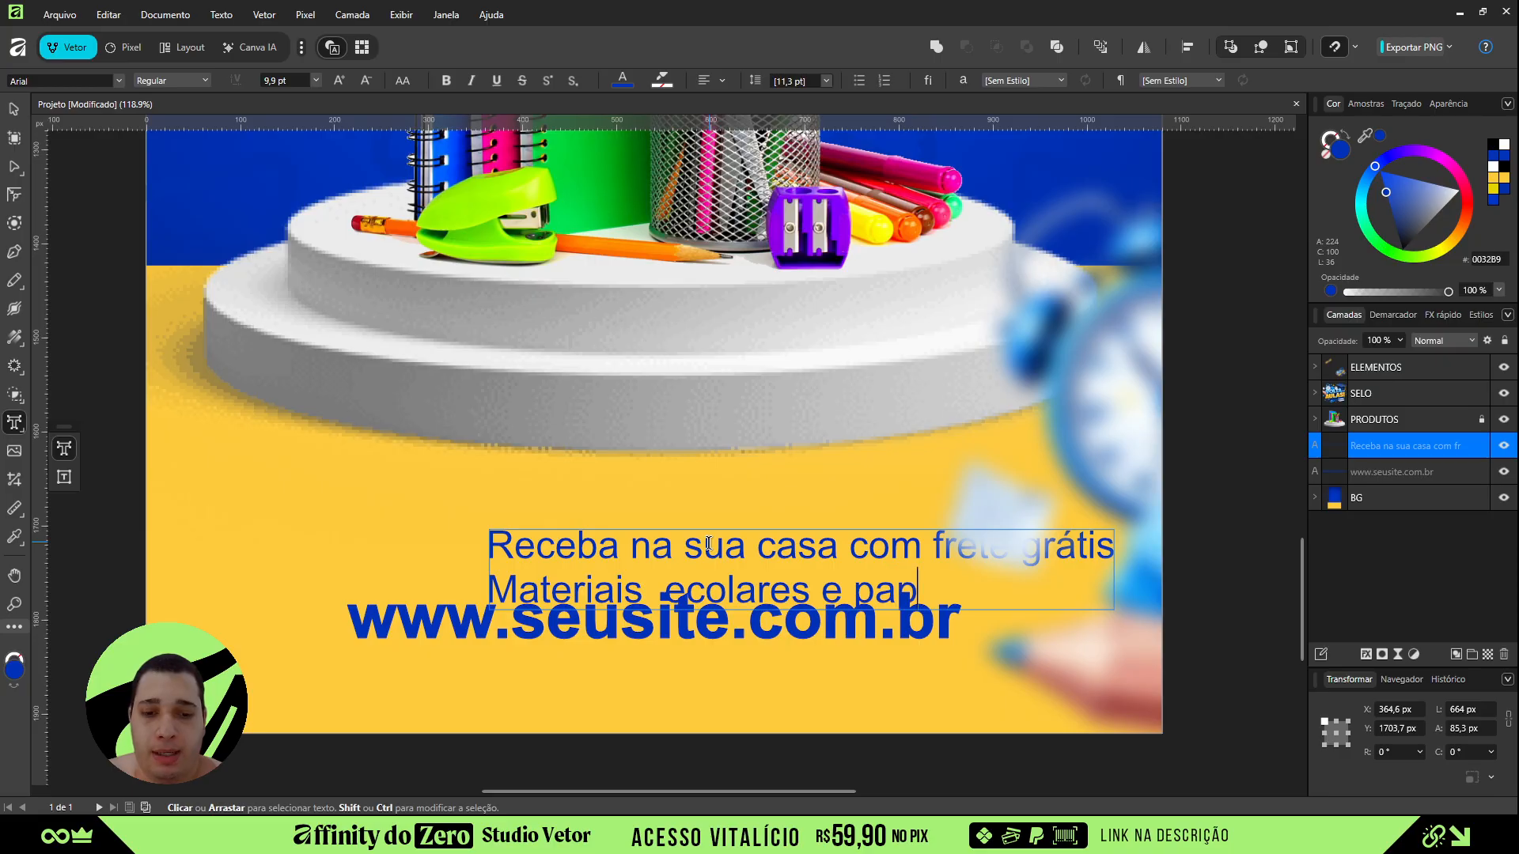
text(epar)
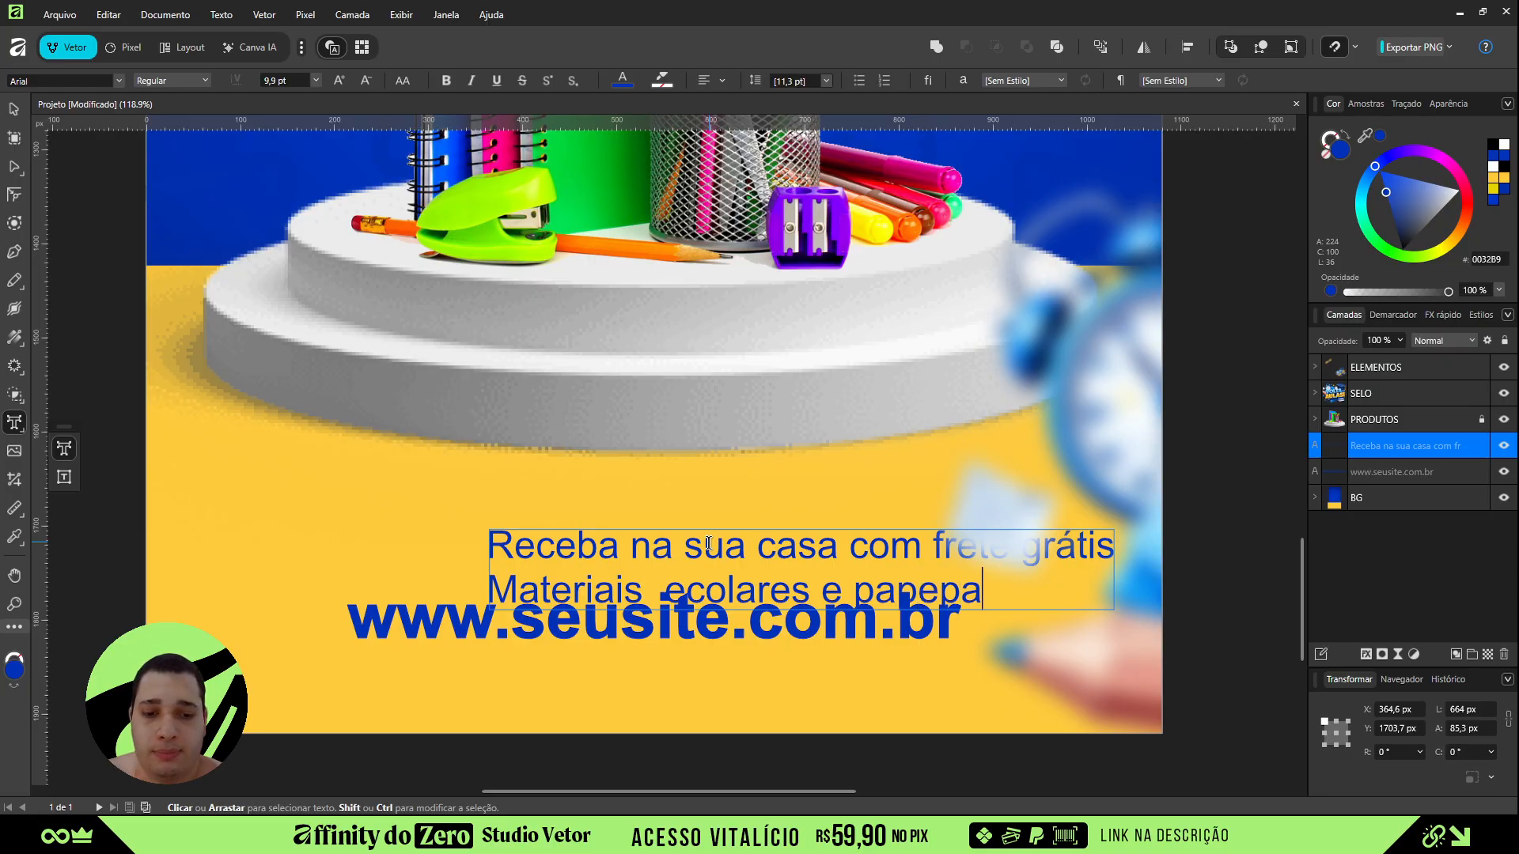
key(BackSpace)
key(BackSpace)
key(BackSpace)
key(BackSpace)
text(elaria onli)
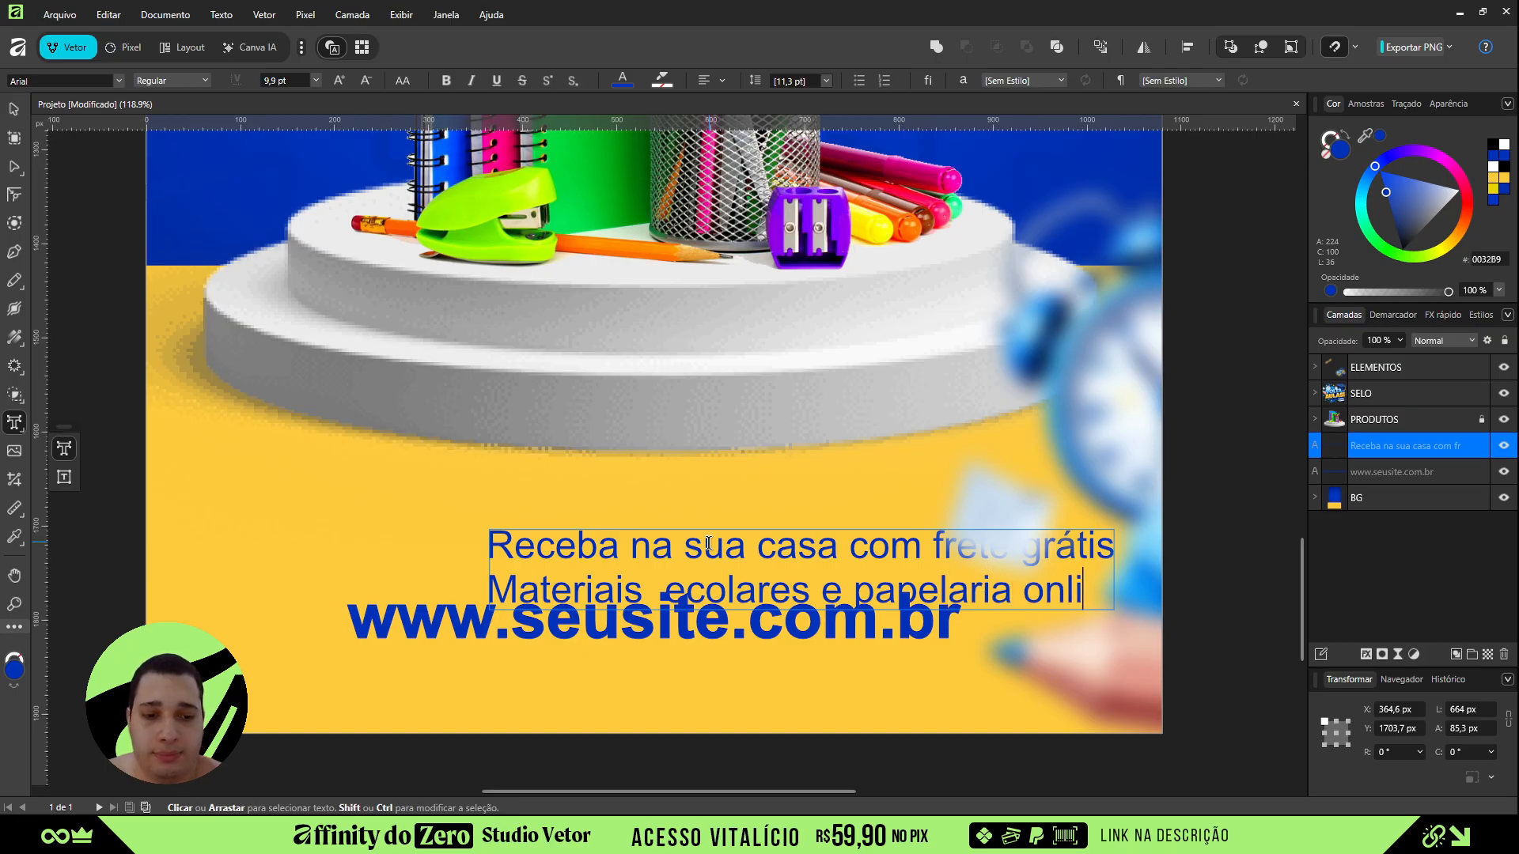
text(ne)
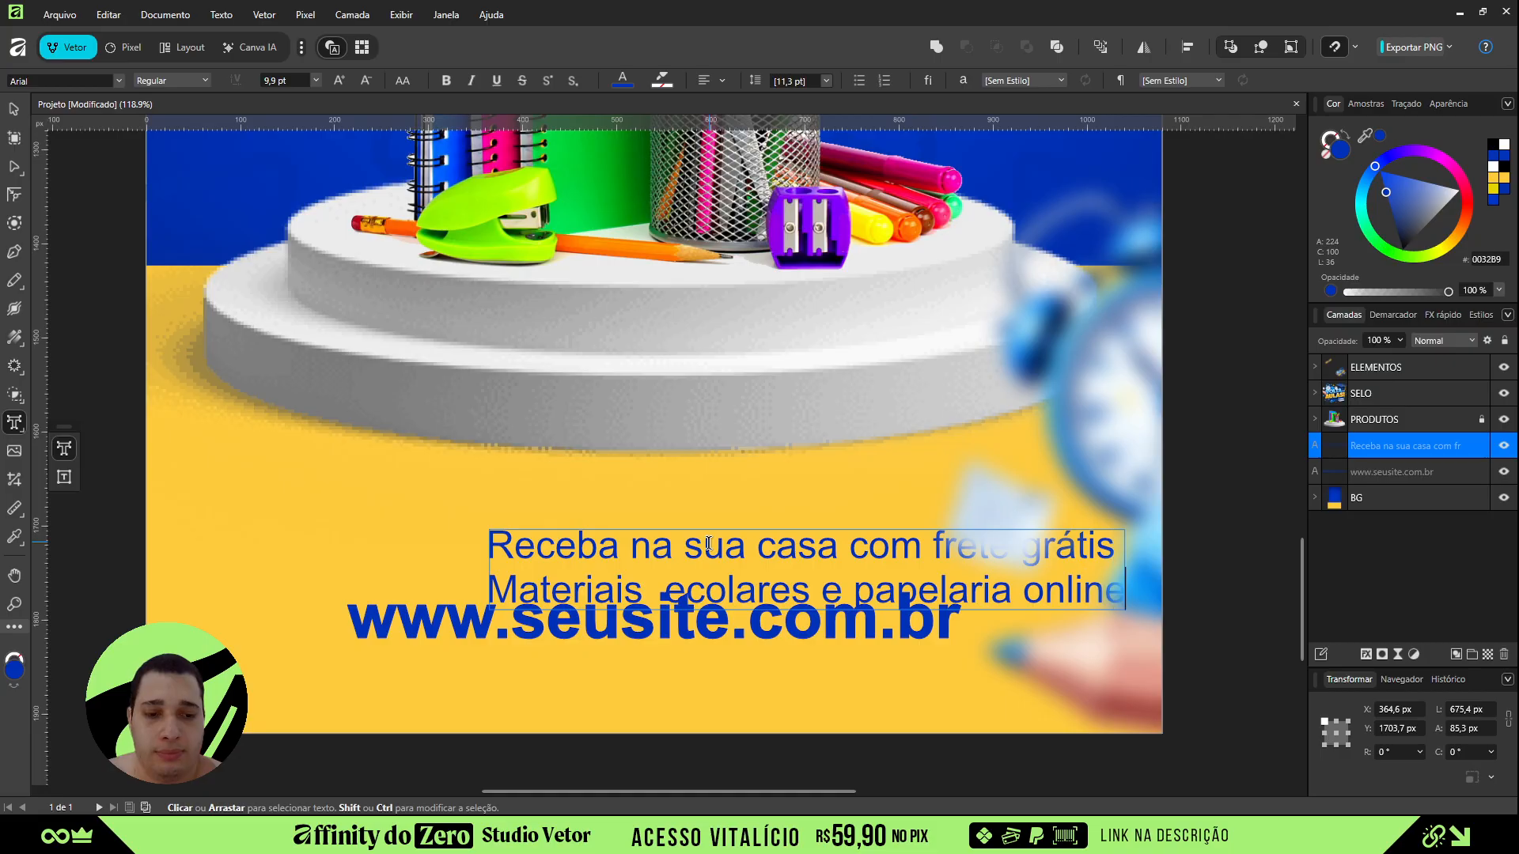
key(Escape)
- Shrink the two-line text to 7.3 pt, place it between the platform and the website line, and set it to Bold
drag(783, 551, 642, 505)
drag(993, 489, 821, 521)
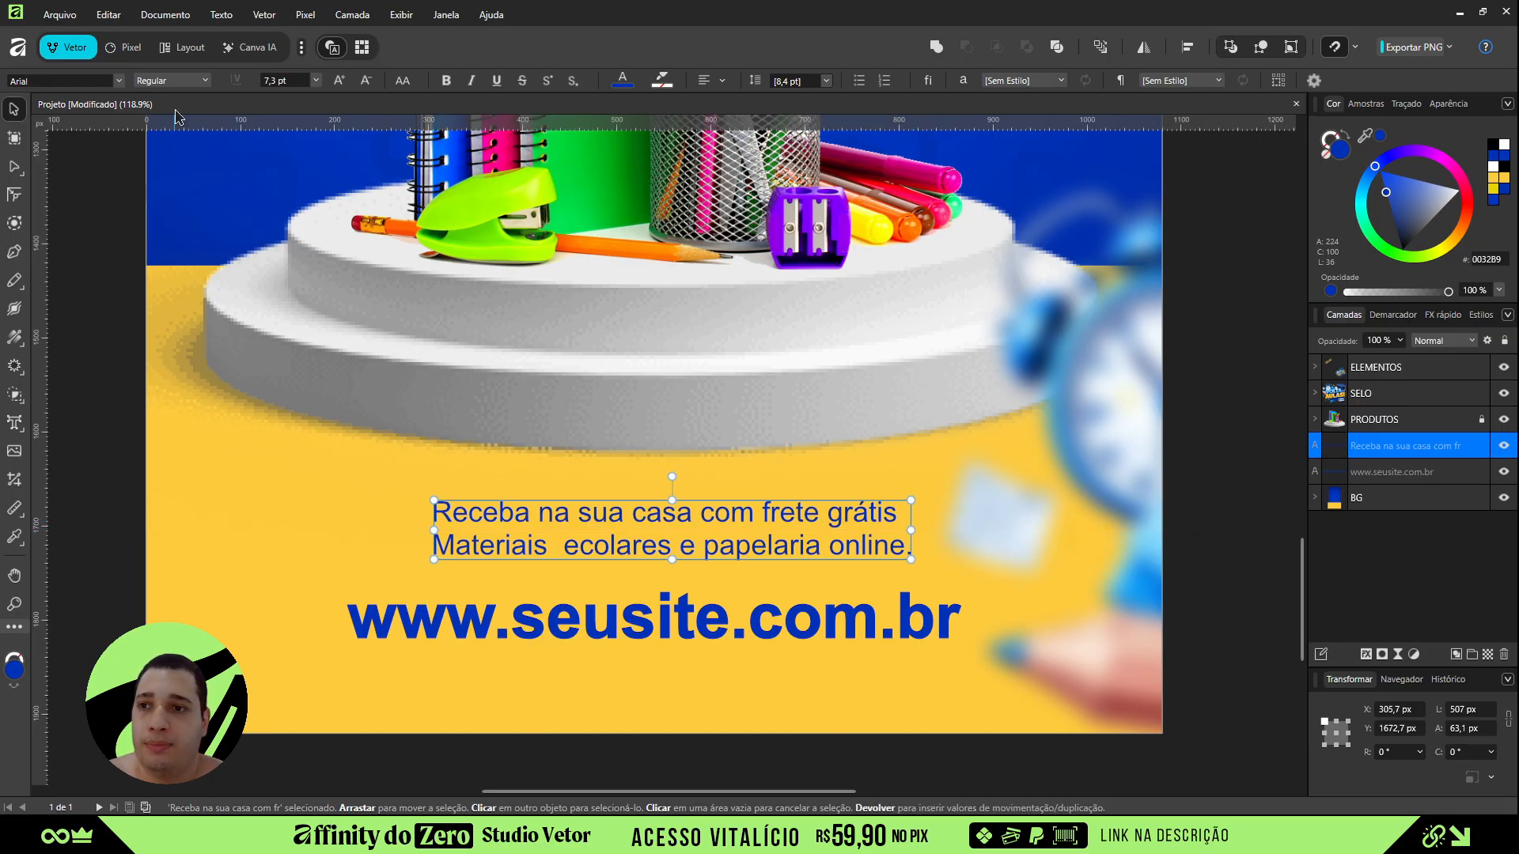
click(173, 80)
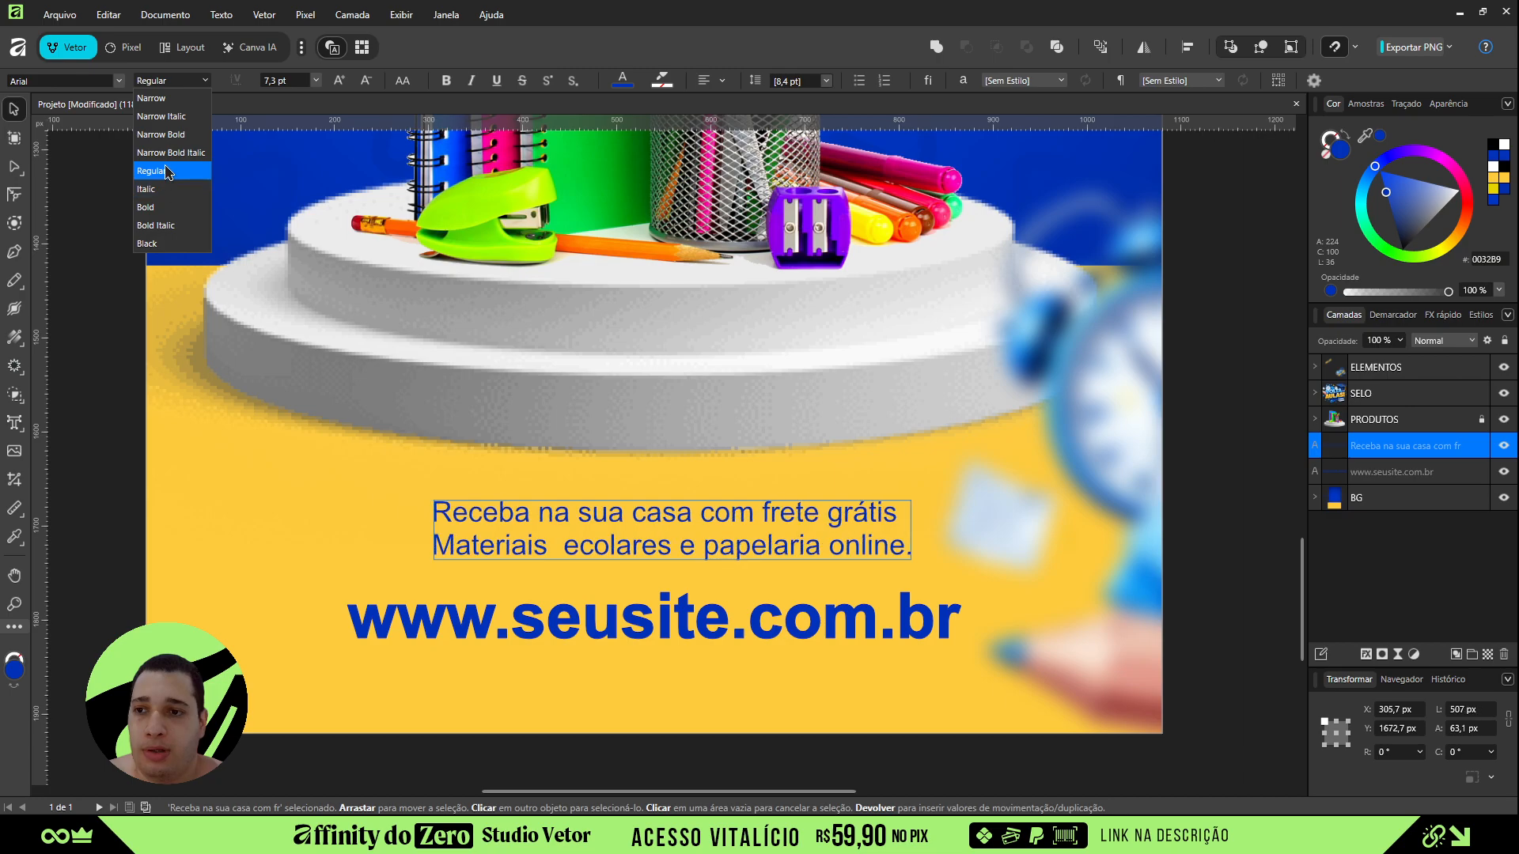
click(172, 134)
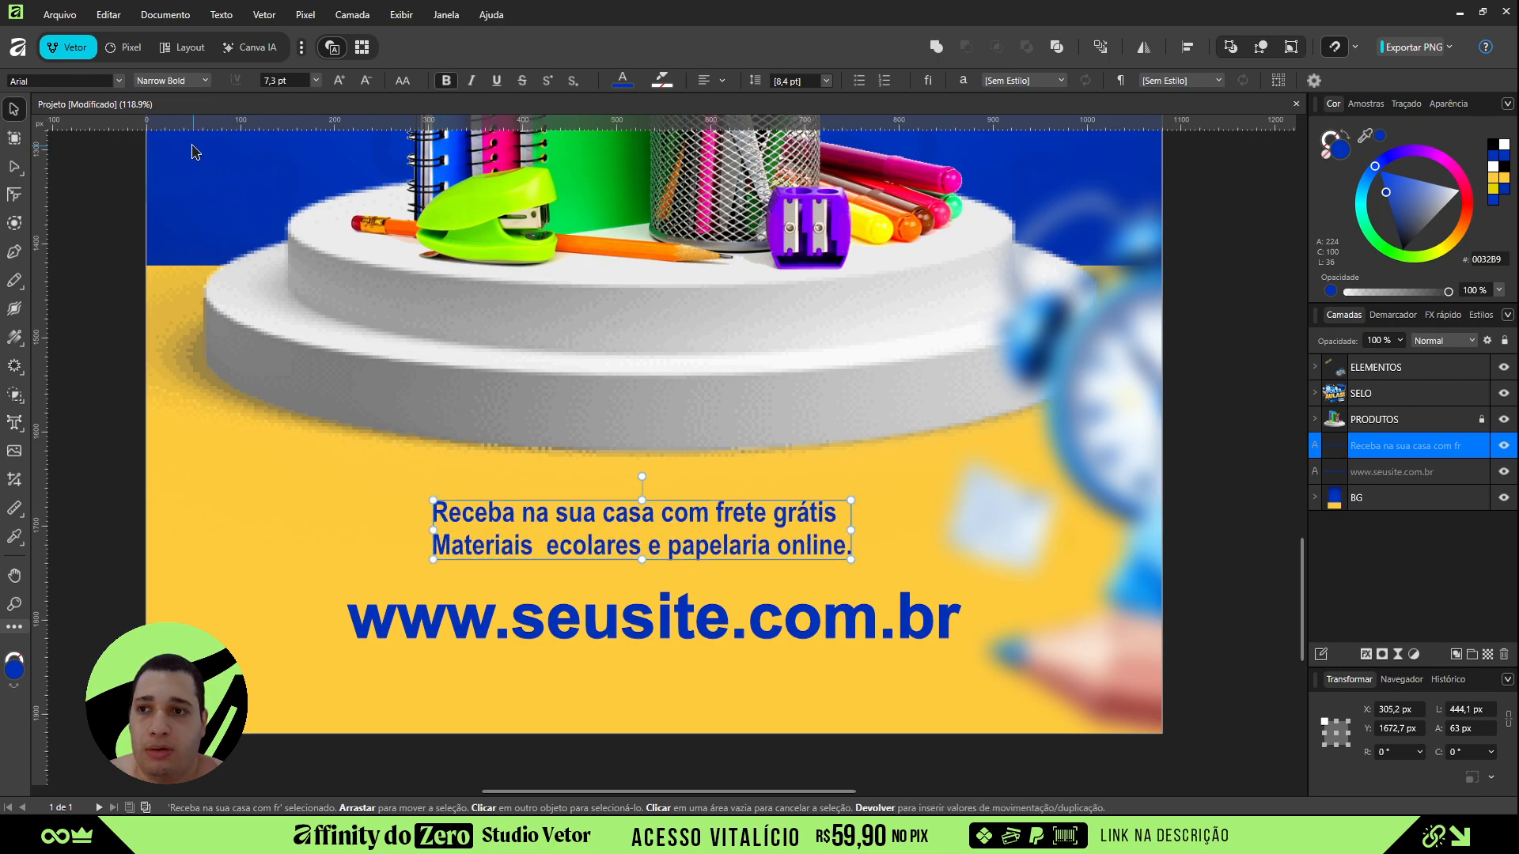
click(172, 80)
click(165, 209)
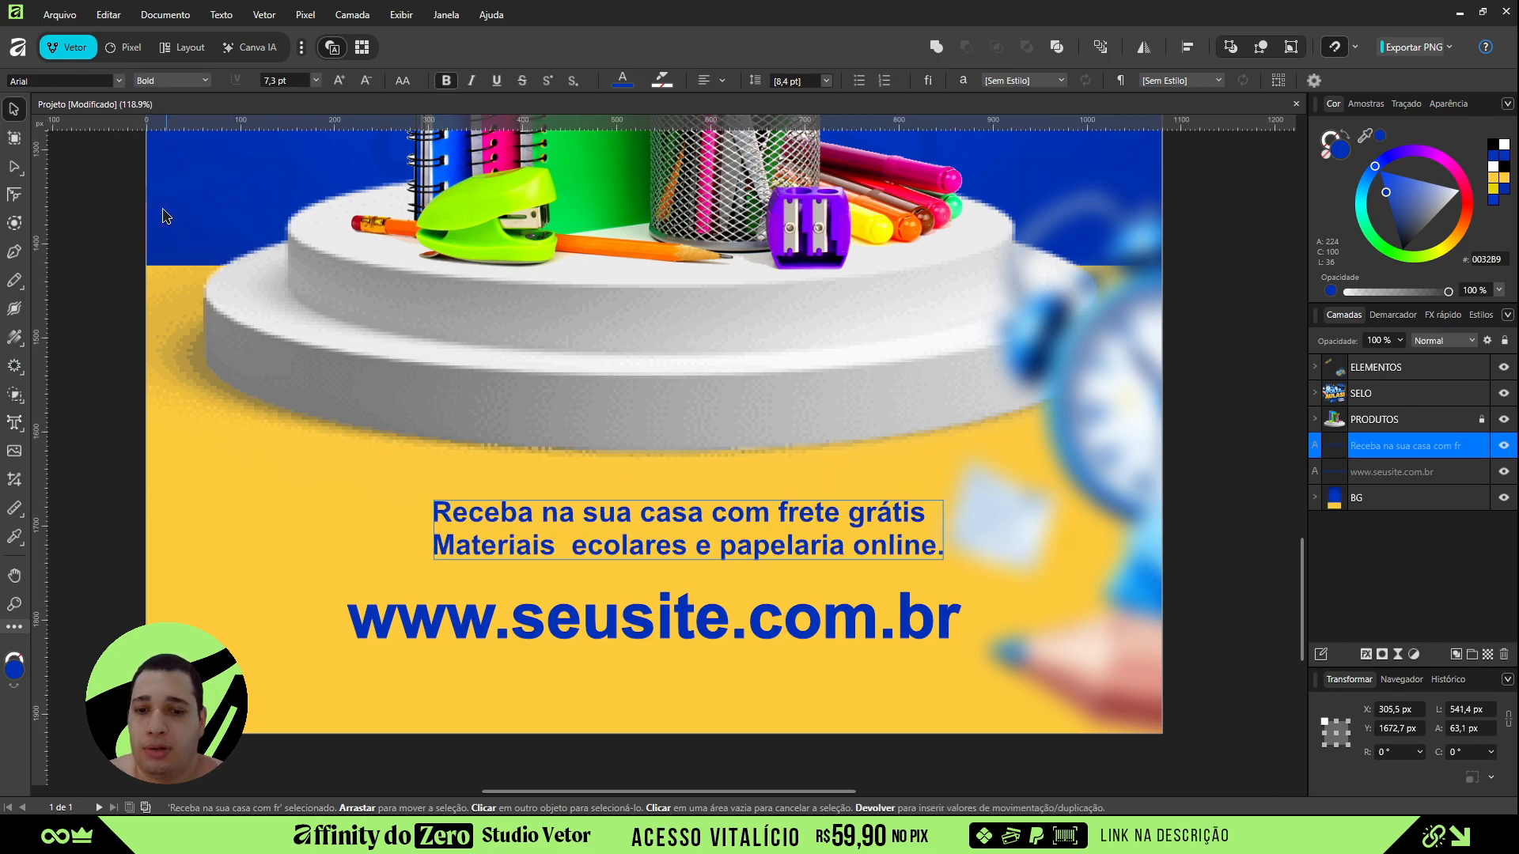
- Show the guides and center the two-line free-shipping text horizontally on the page, slightly higher above the website line
drag(724, 515, 714, 516)
key(ctrl+0)
click(1037, 519)
click(731, 682)
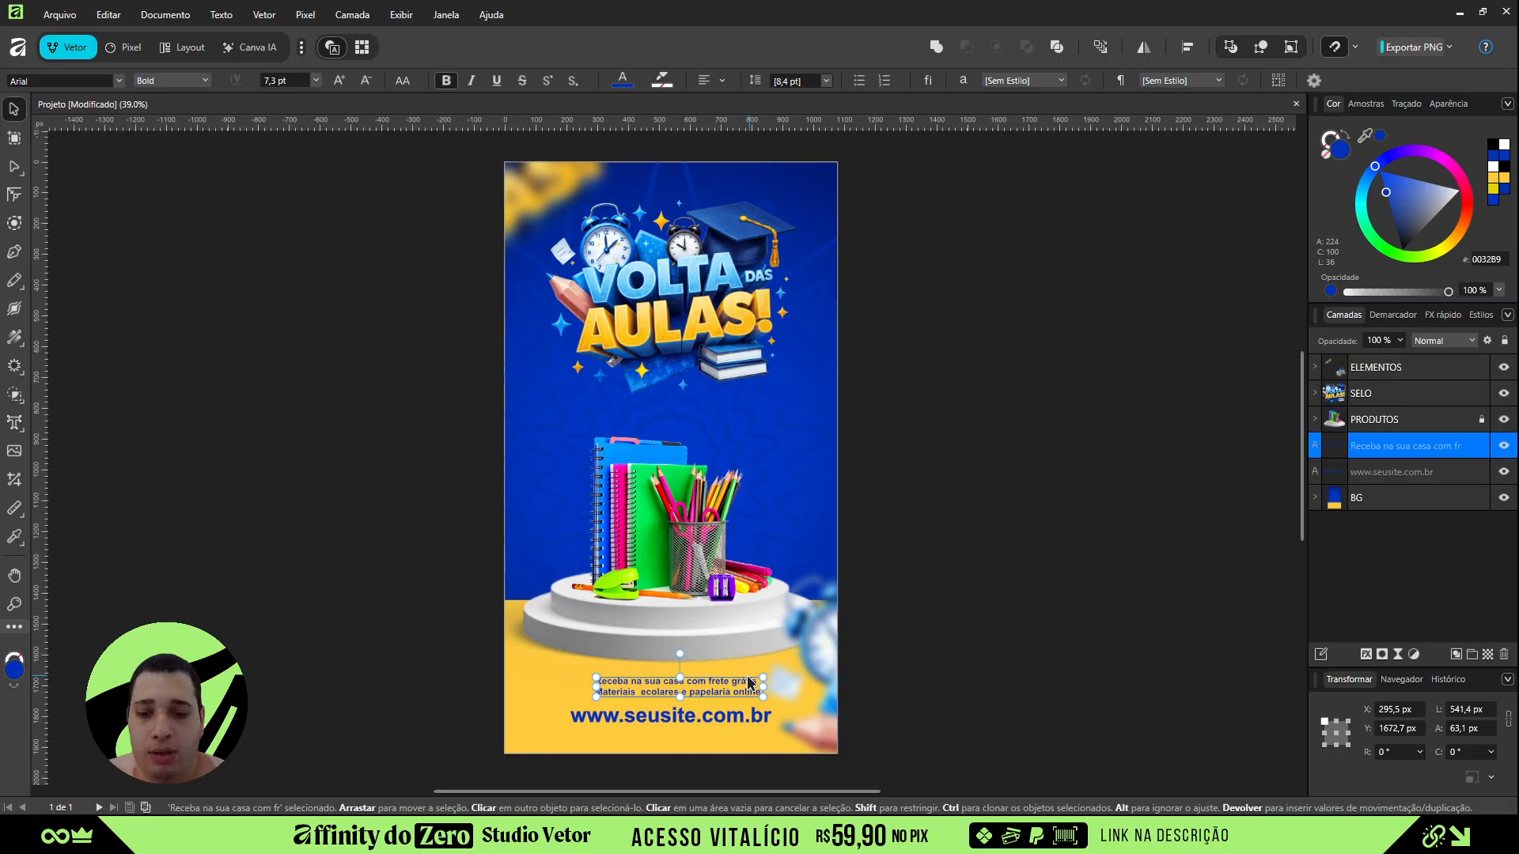
key(t)
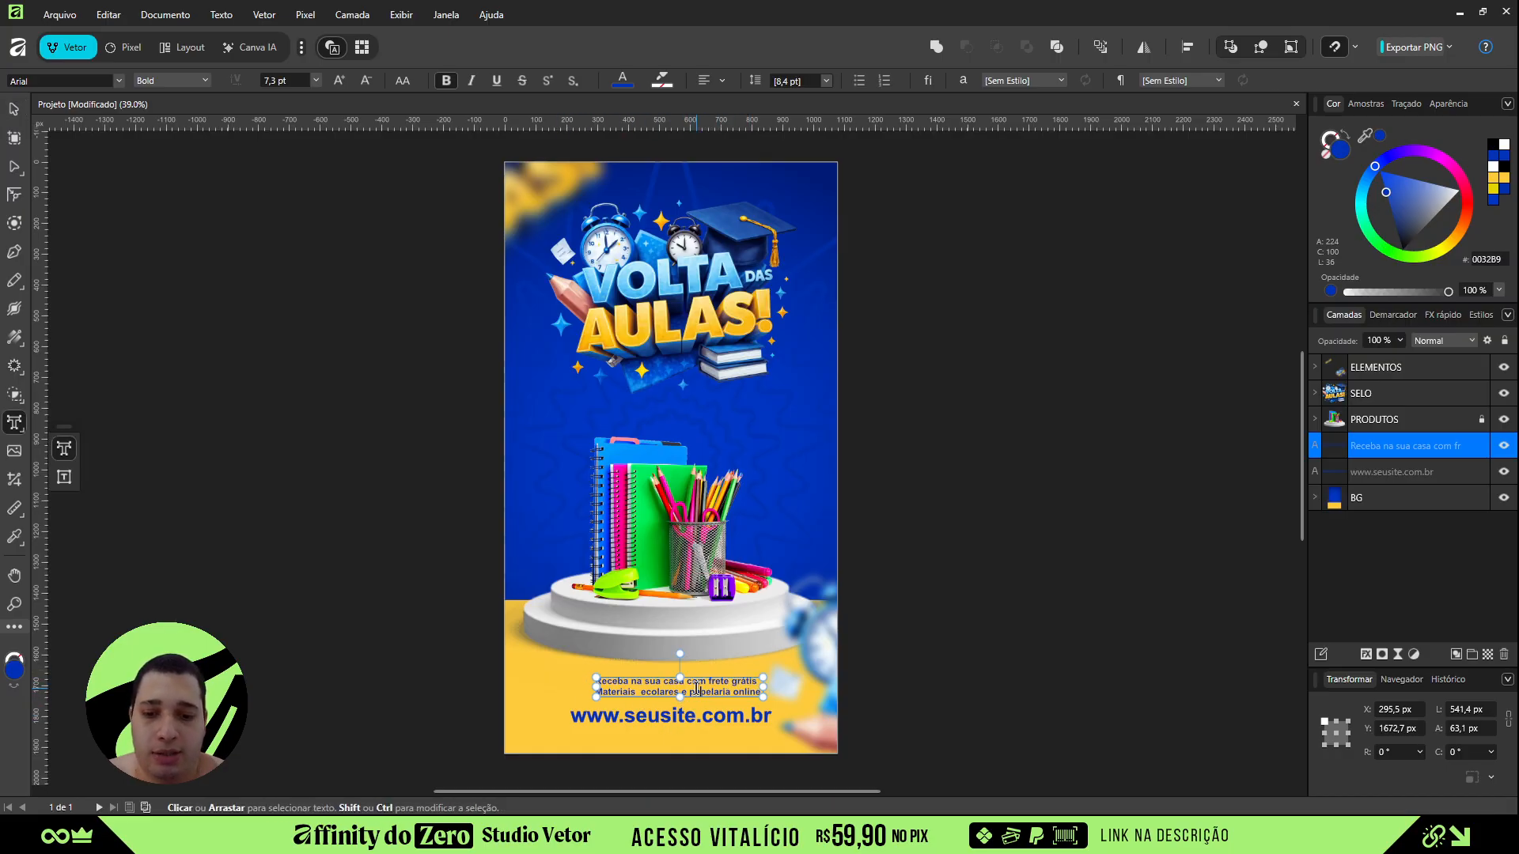
key(v)
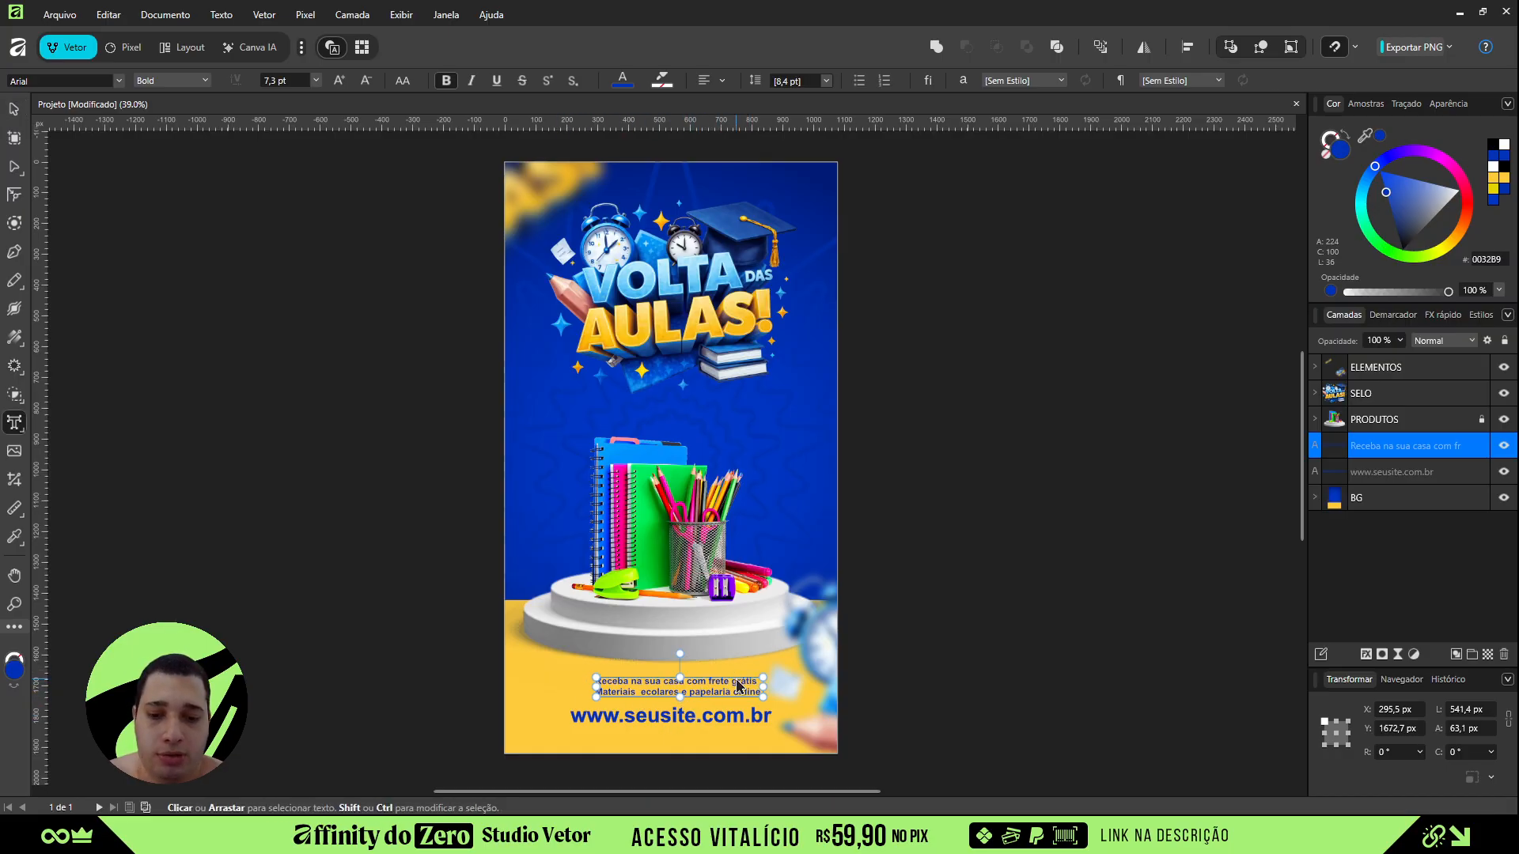
drag(723, 693, 706, 691)
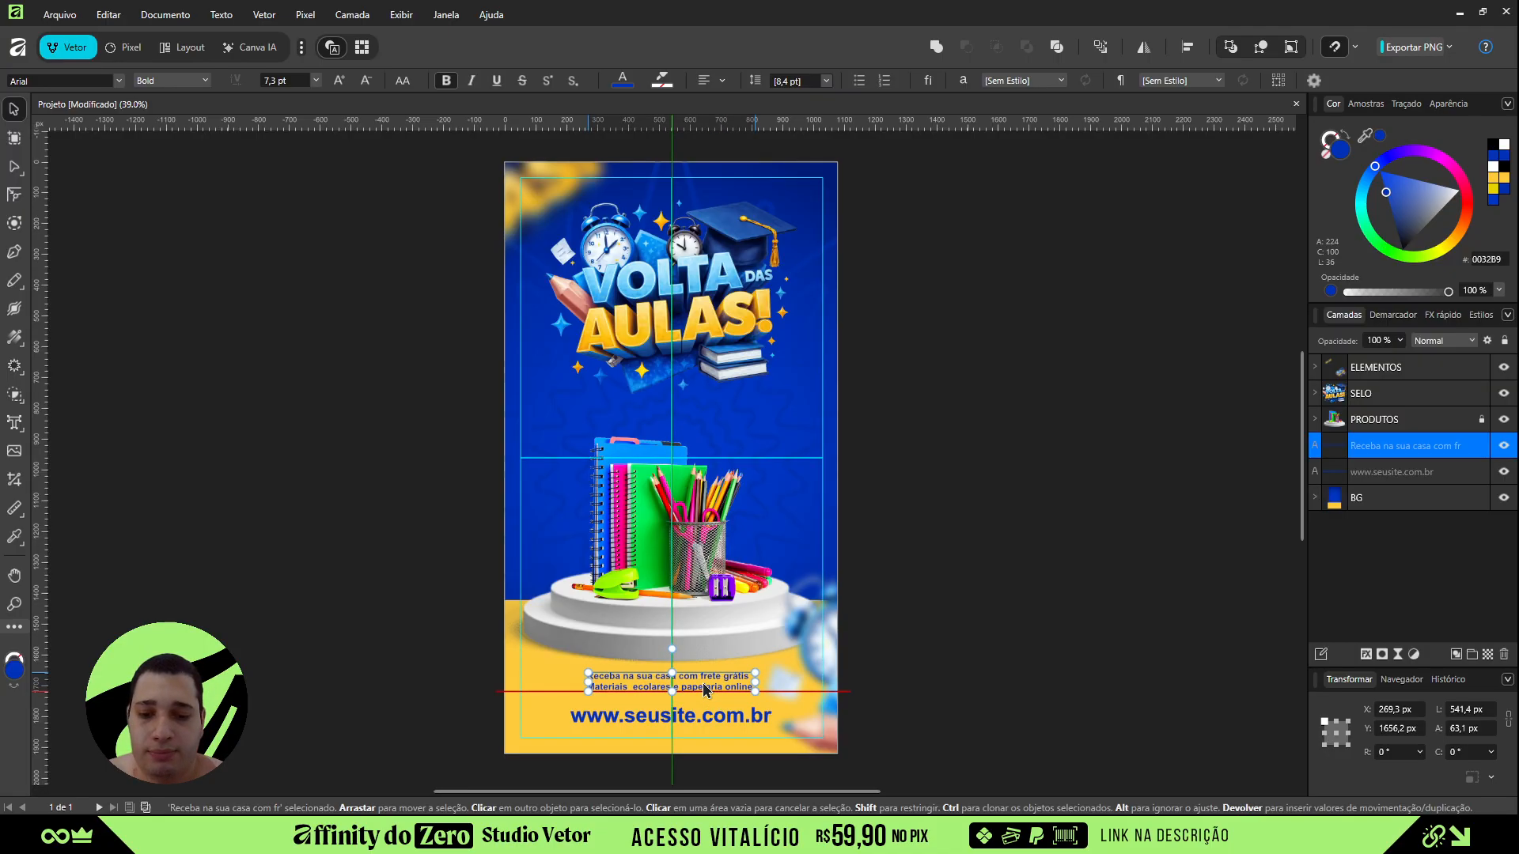
click(850, 695)
- Group the website line with the two-line free-shipping text and name the group INFO
click(695, 721)
shift+click(708, 682)
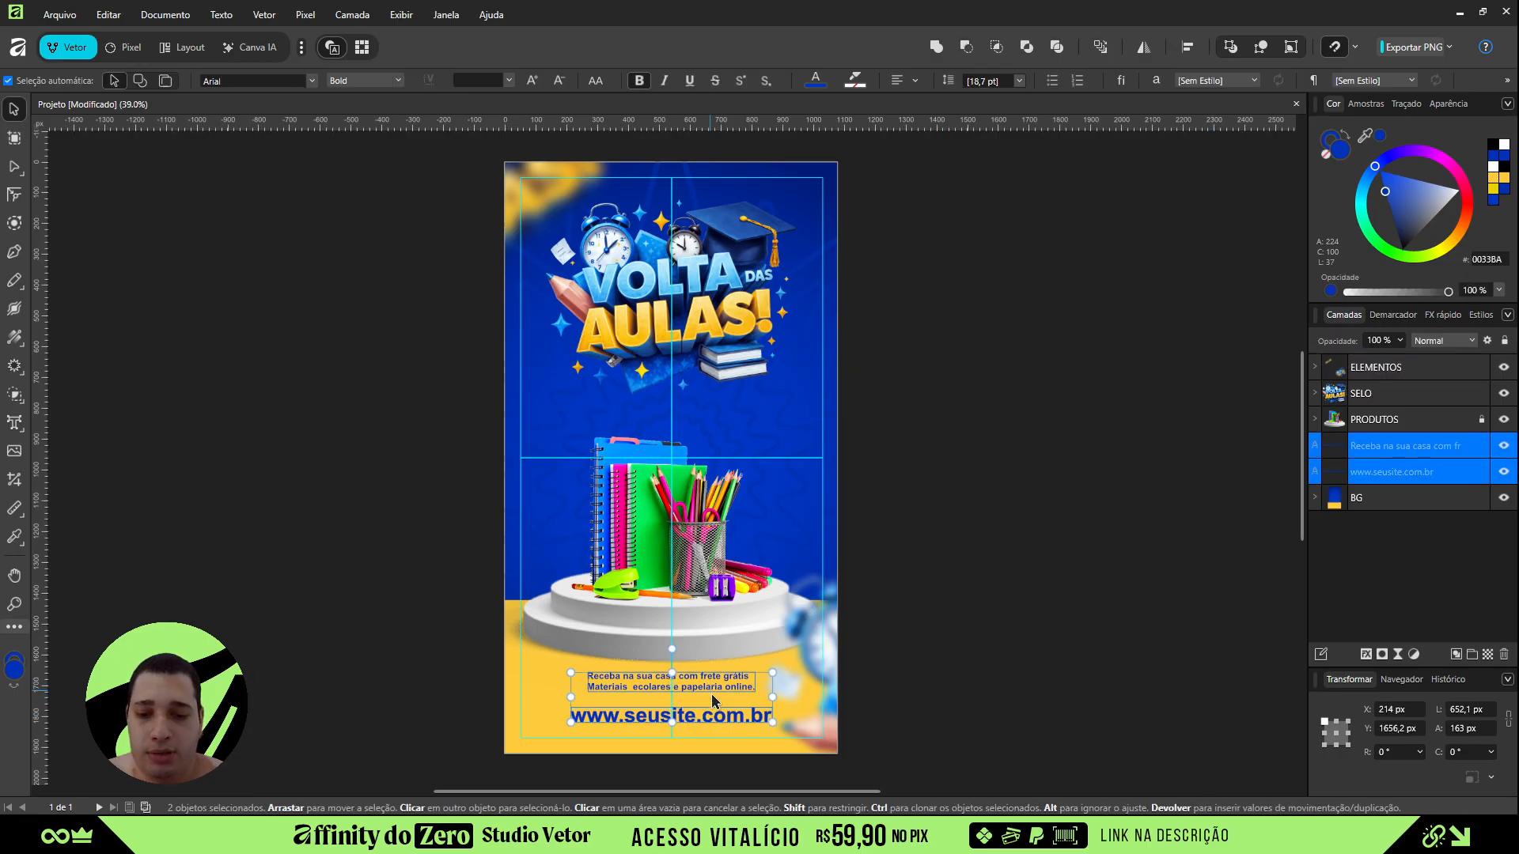
key(ctrl+g)
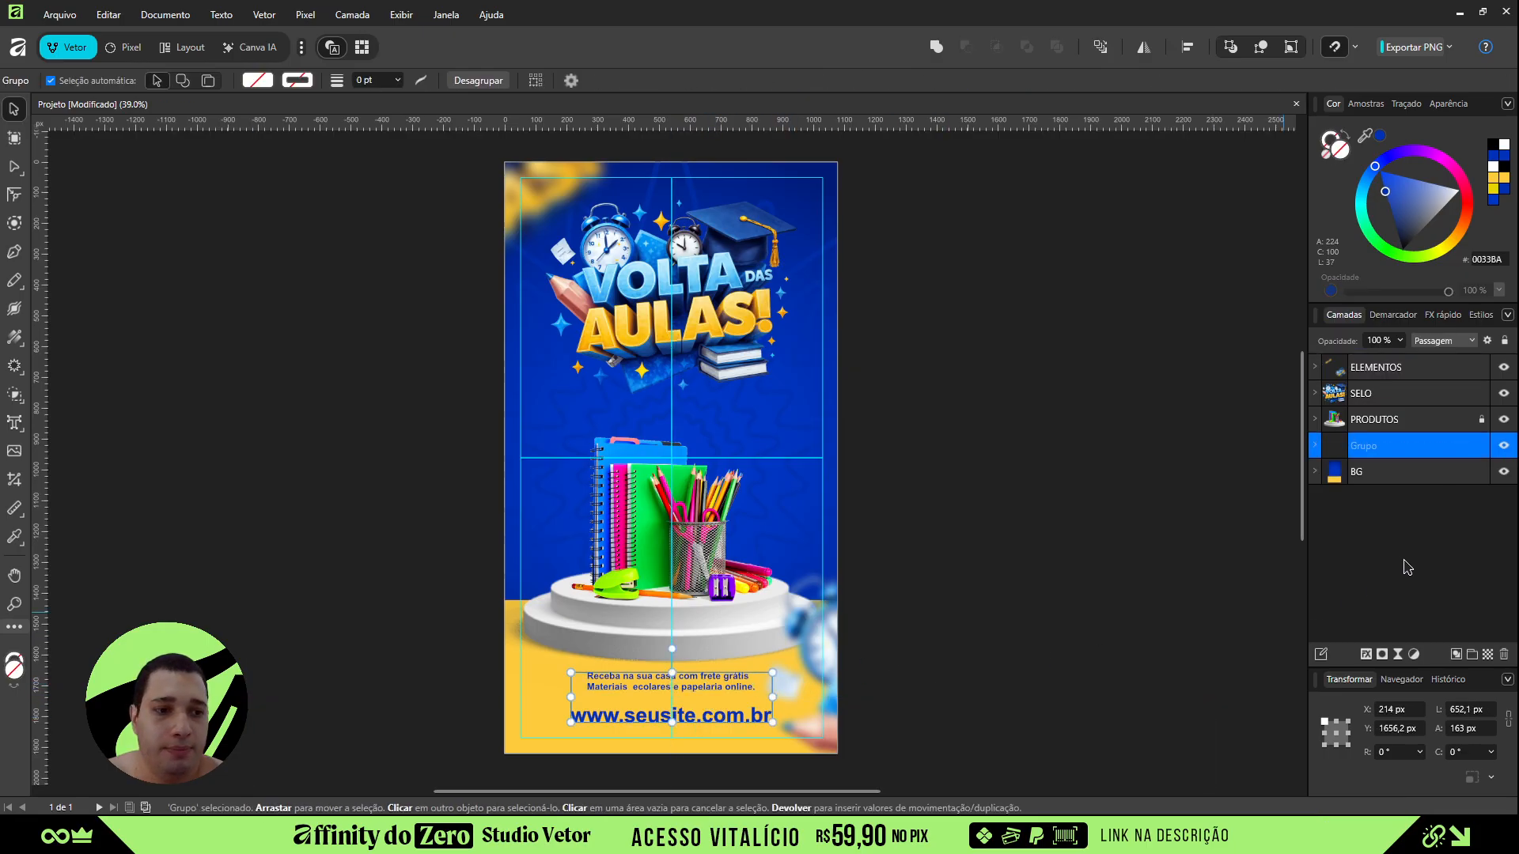
double_click(1360, 447)
key(BackSpace)
key(Return)
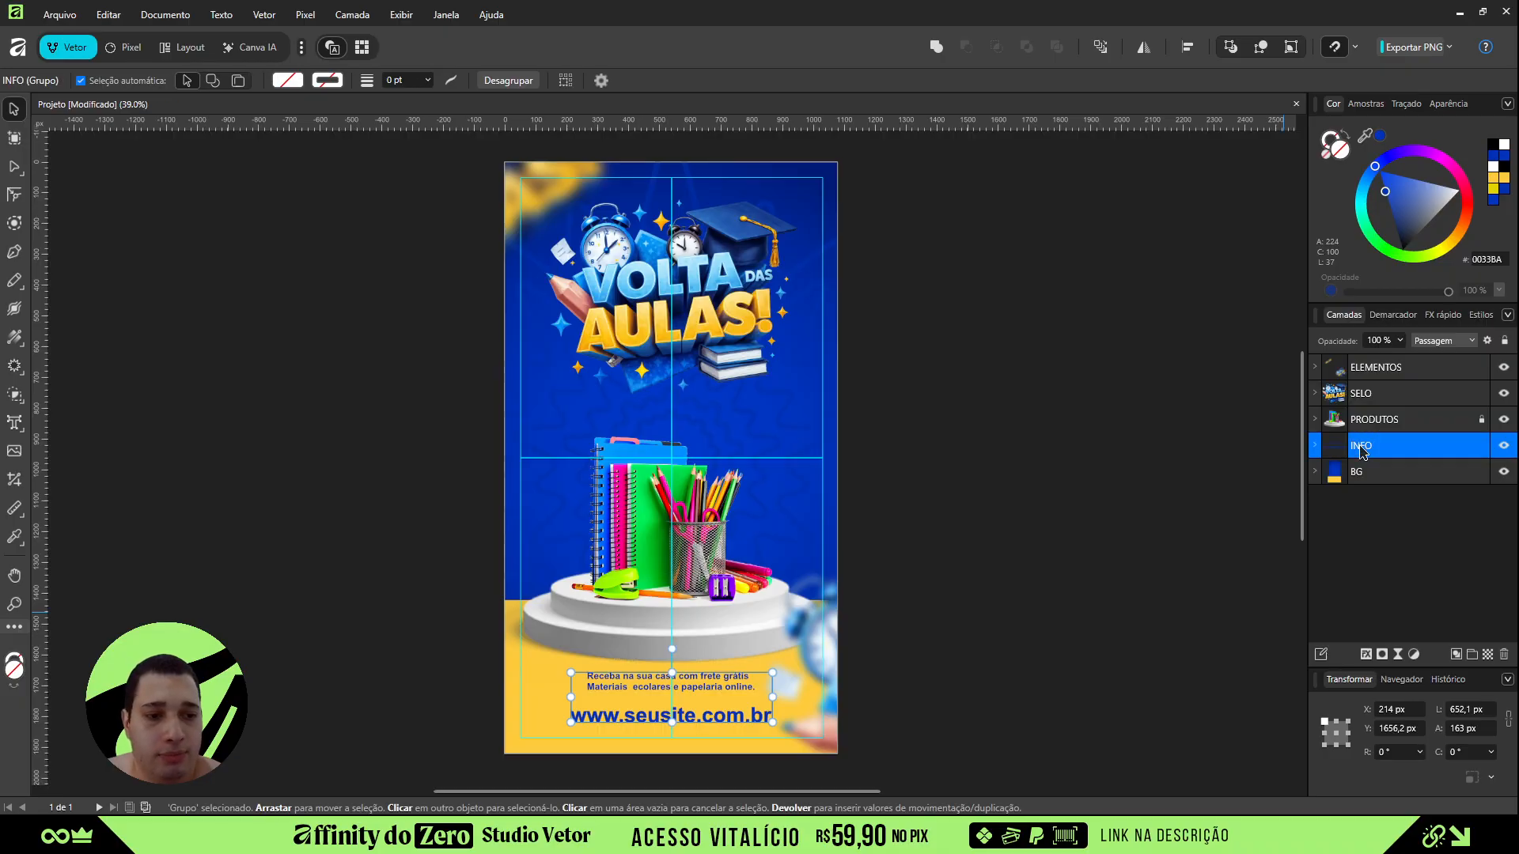
click(1412, 541)
click(1382, 368)
shift+click(1355, 477)
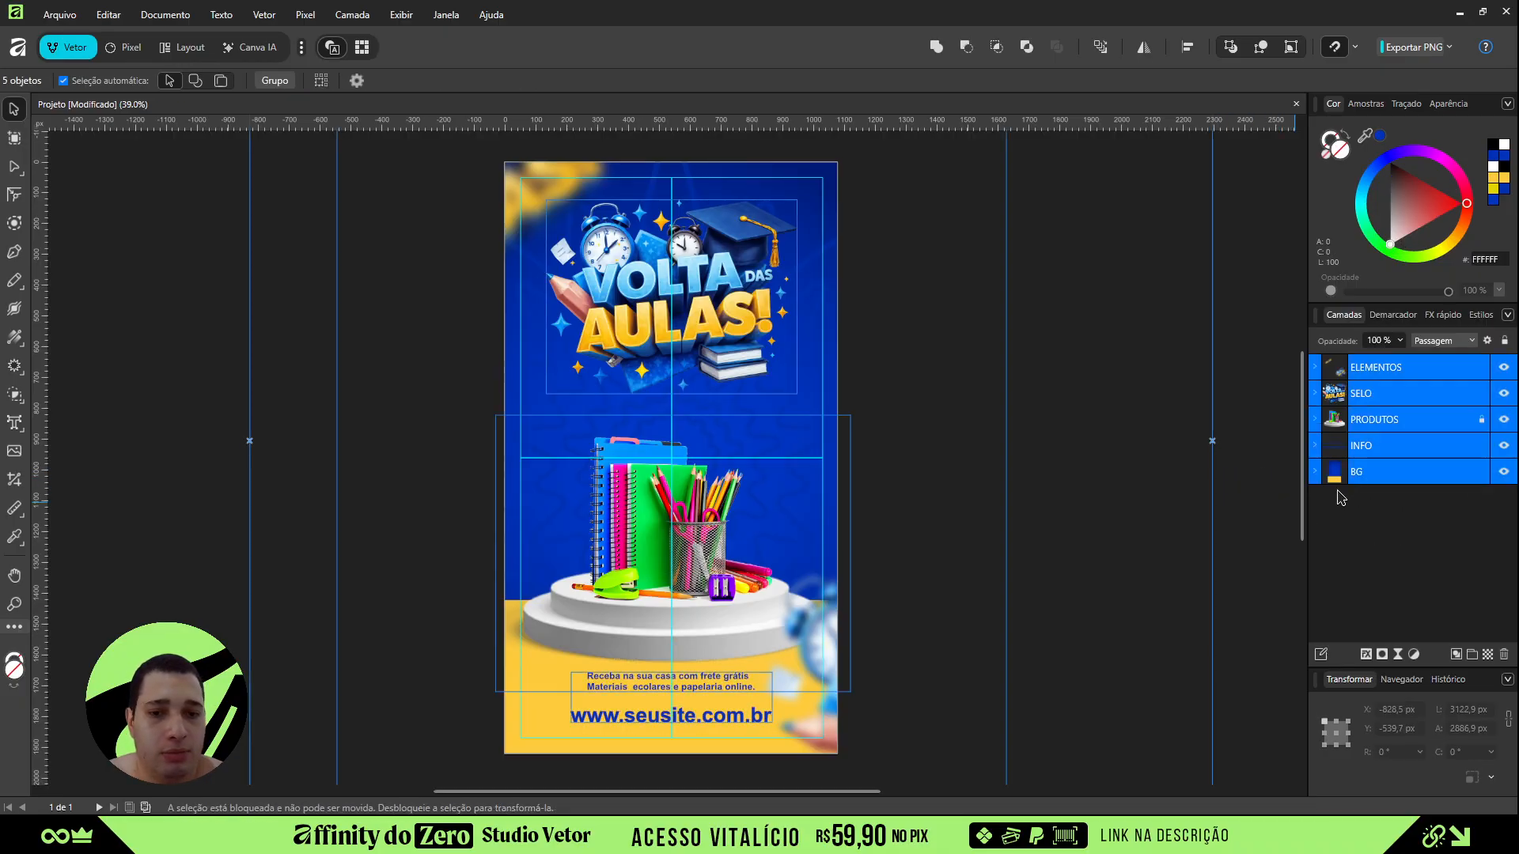
click(1112, 492)
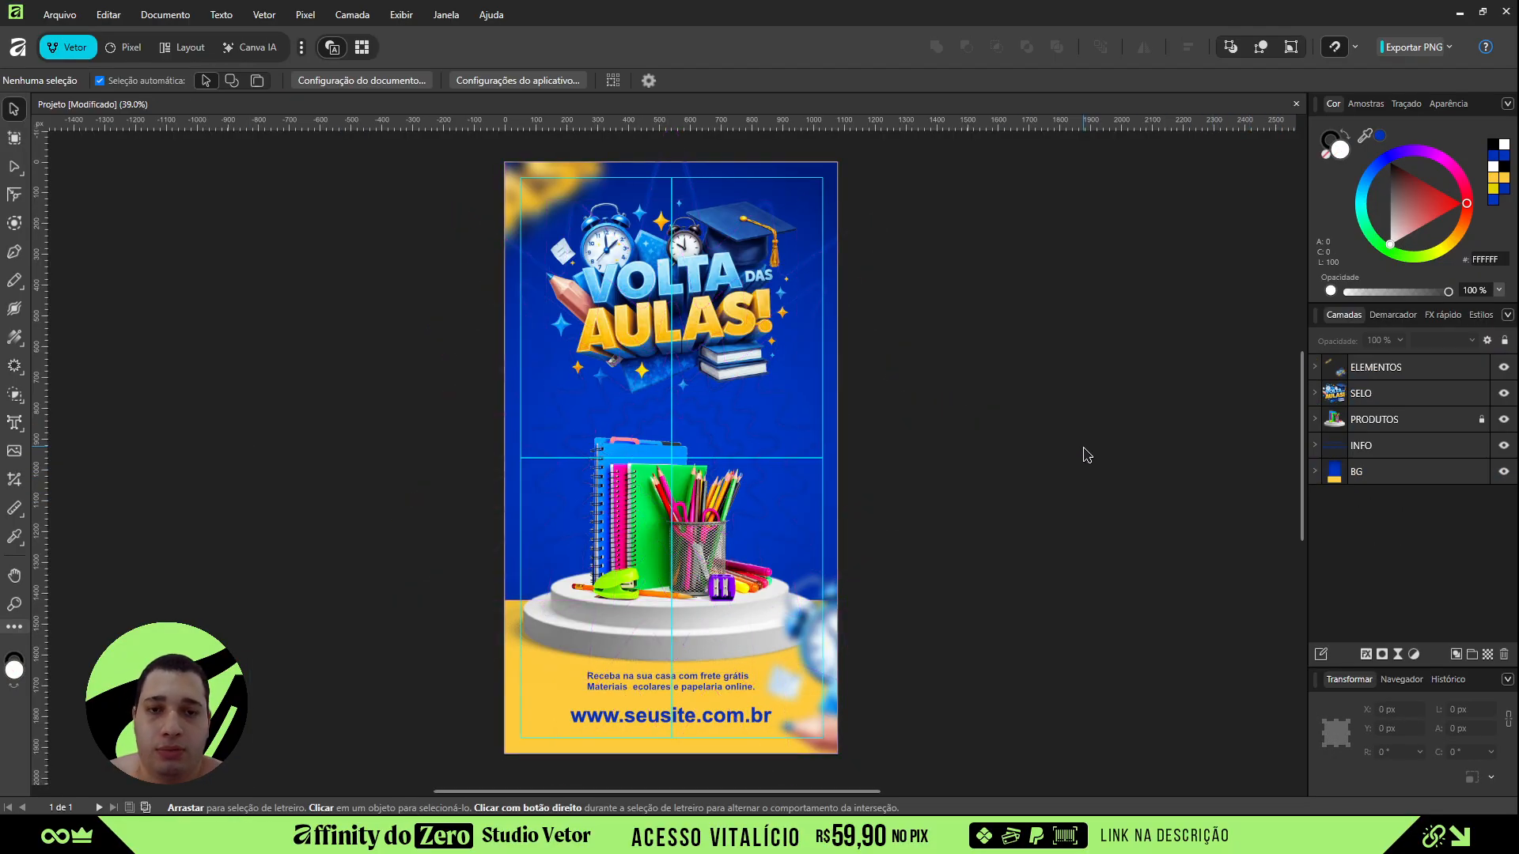
- Hide the guides and check the title seal and school supplies up close
click(791, 488)
scroll(785, 485, up, 3)
drag(745, 403, 873, 507)
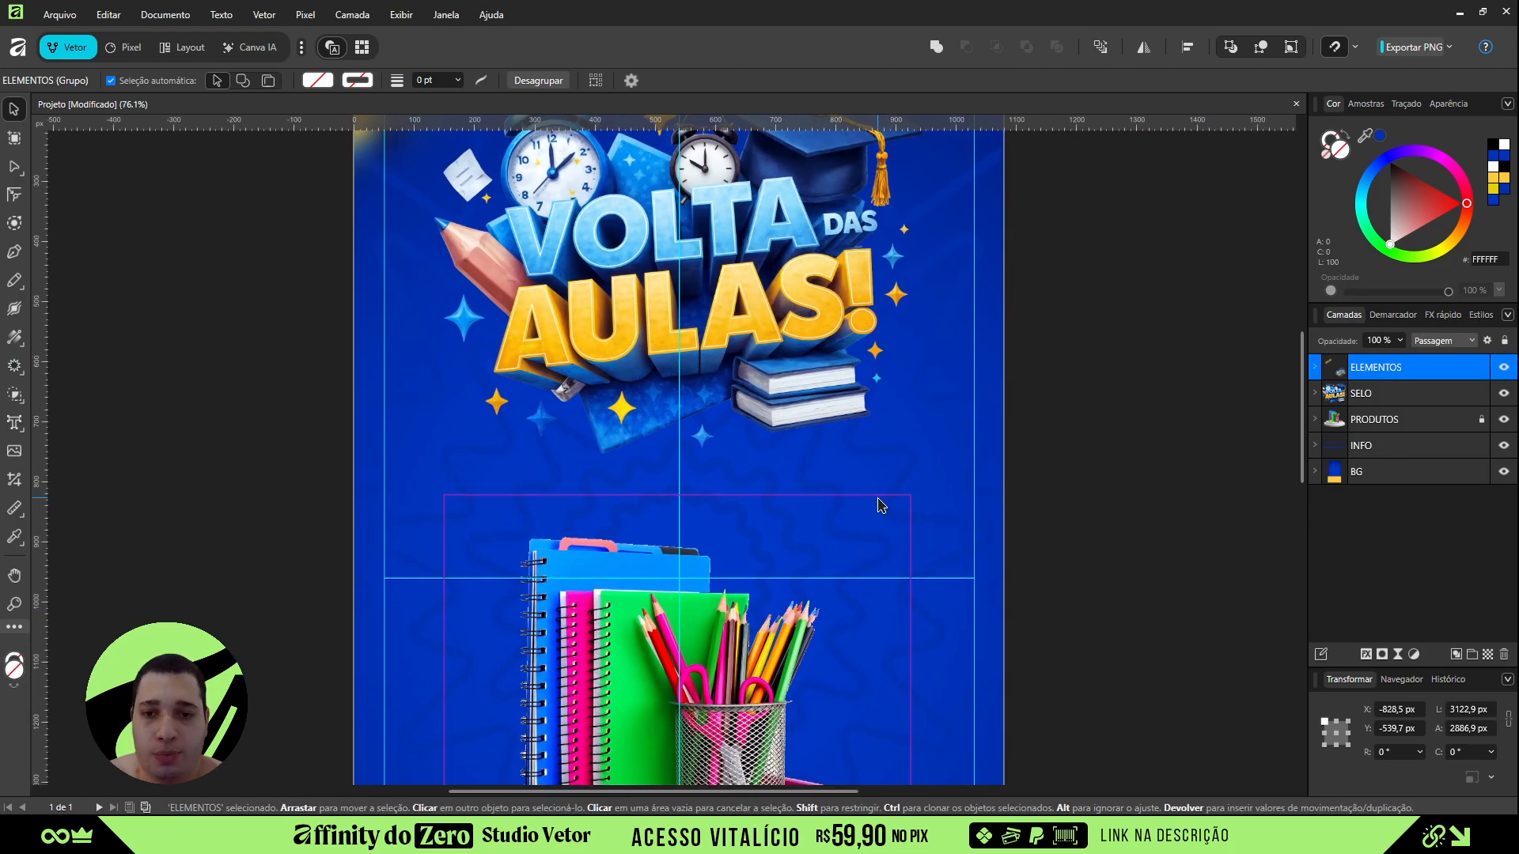
key(ctrl+semicolon)
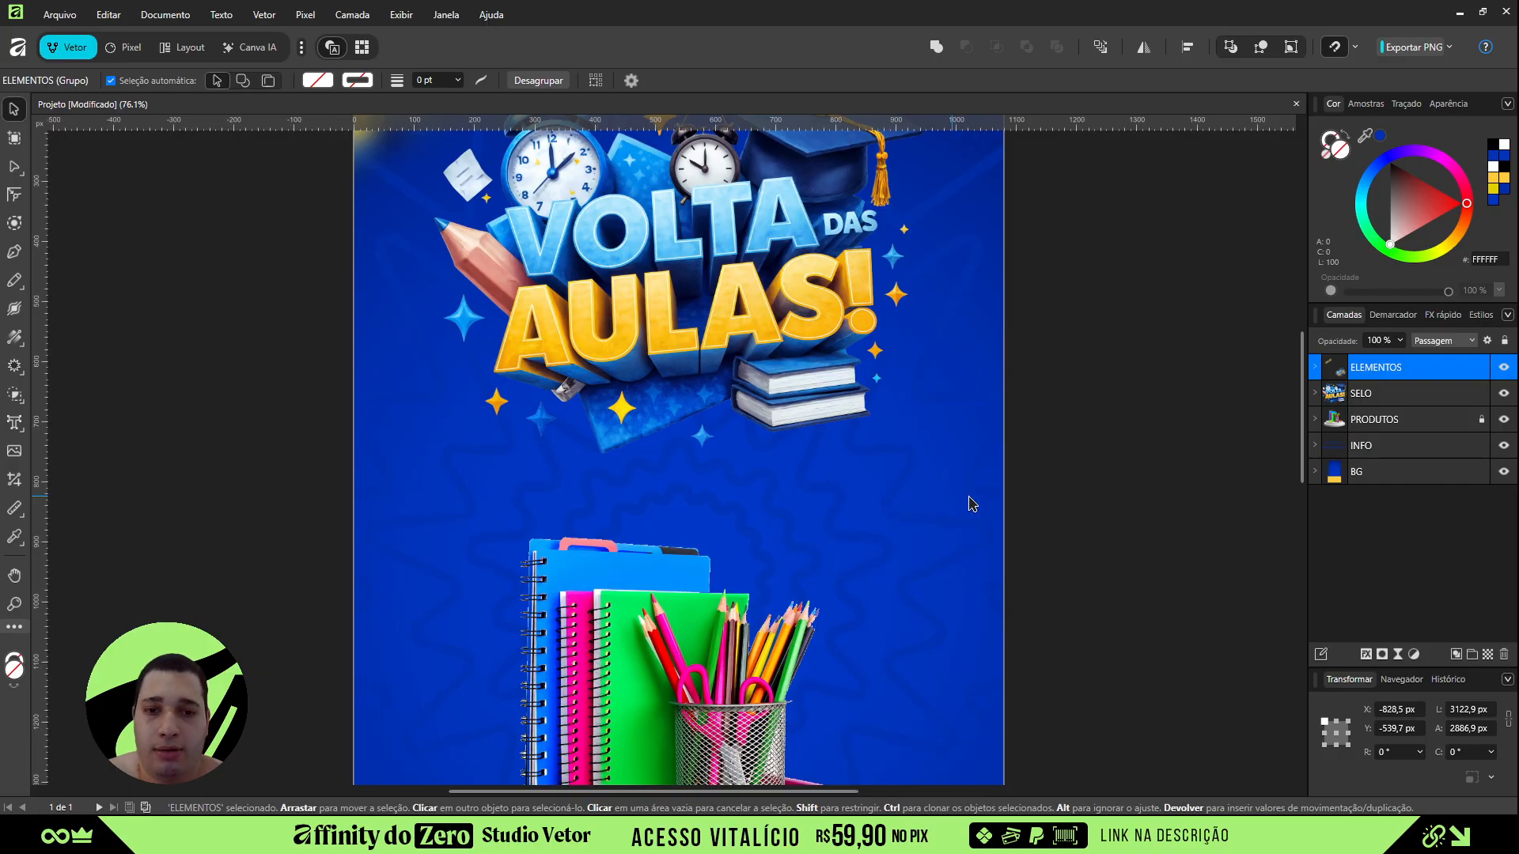
drag(906, 432, 897, 504)
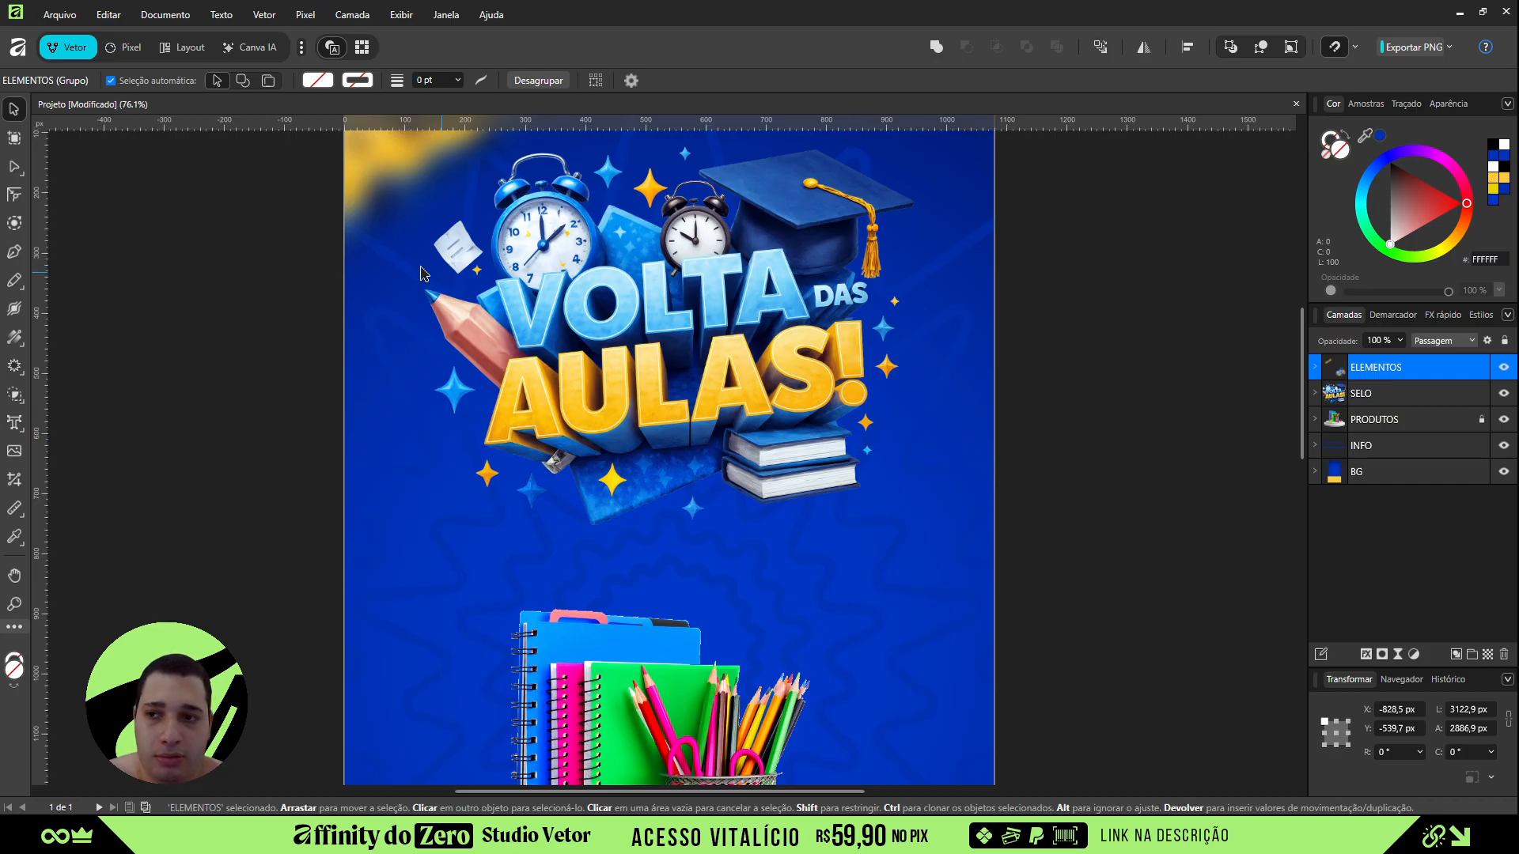
- Open the export settings for the story design with PNG as the file format
click(59, 14)
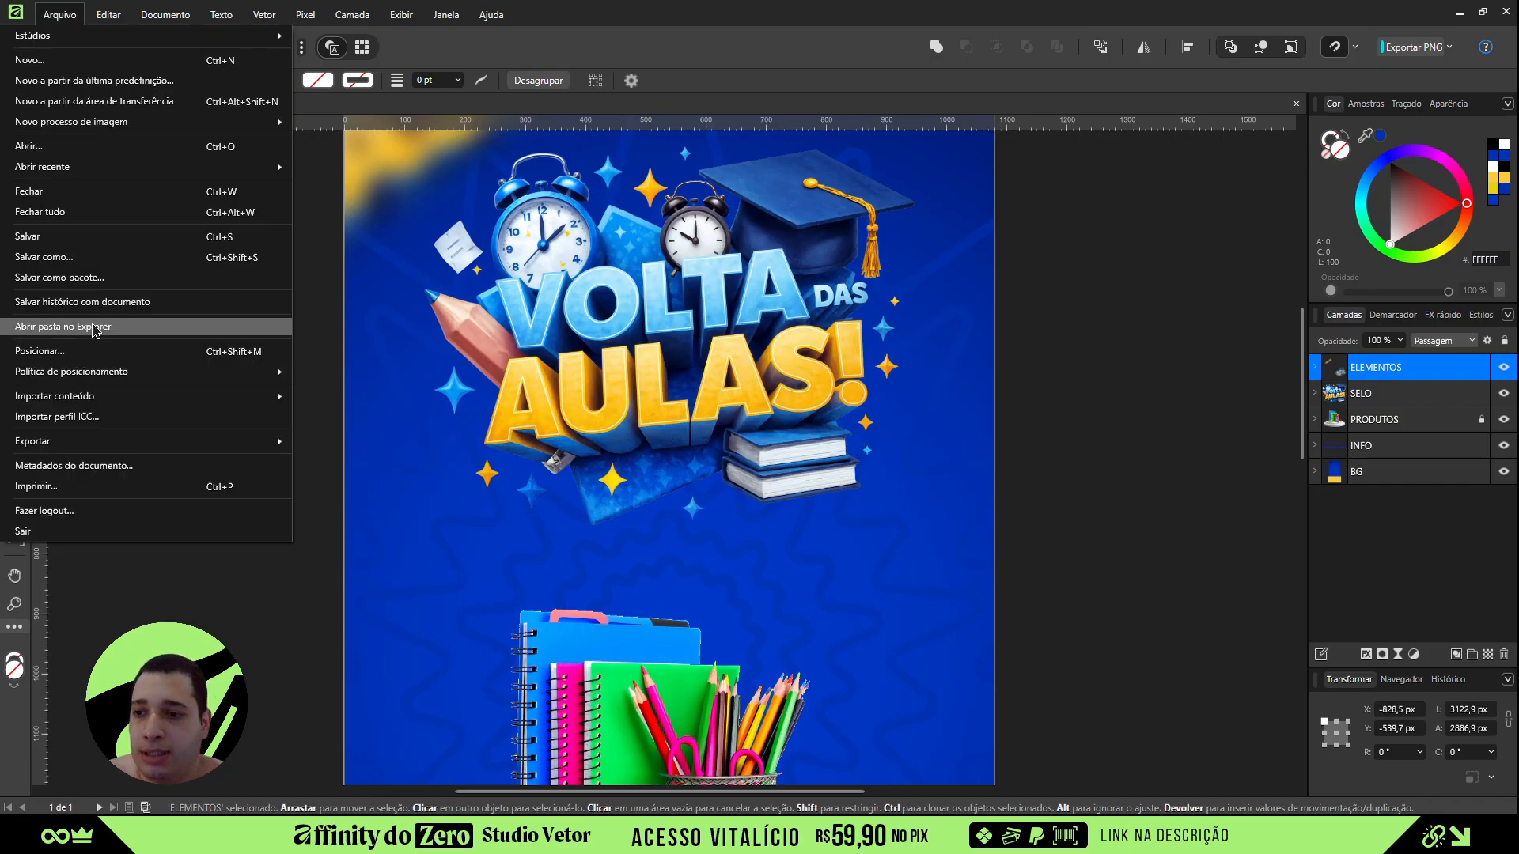
mouse_move(94, 449)
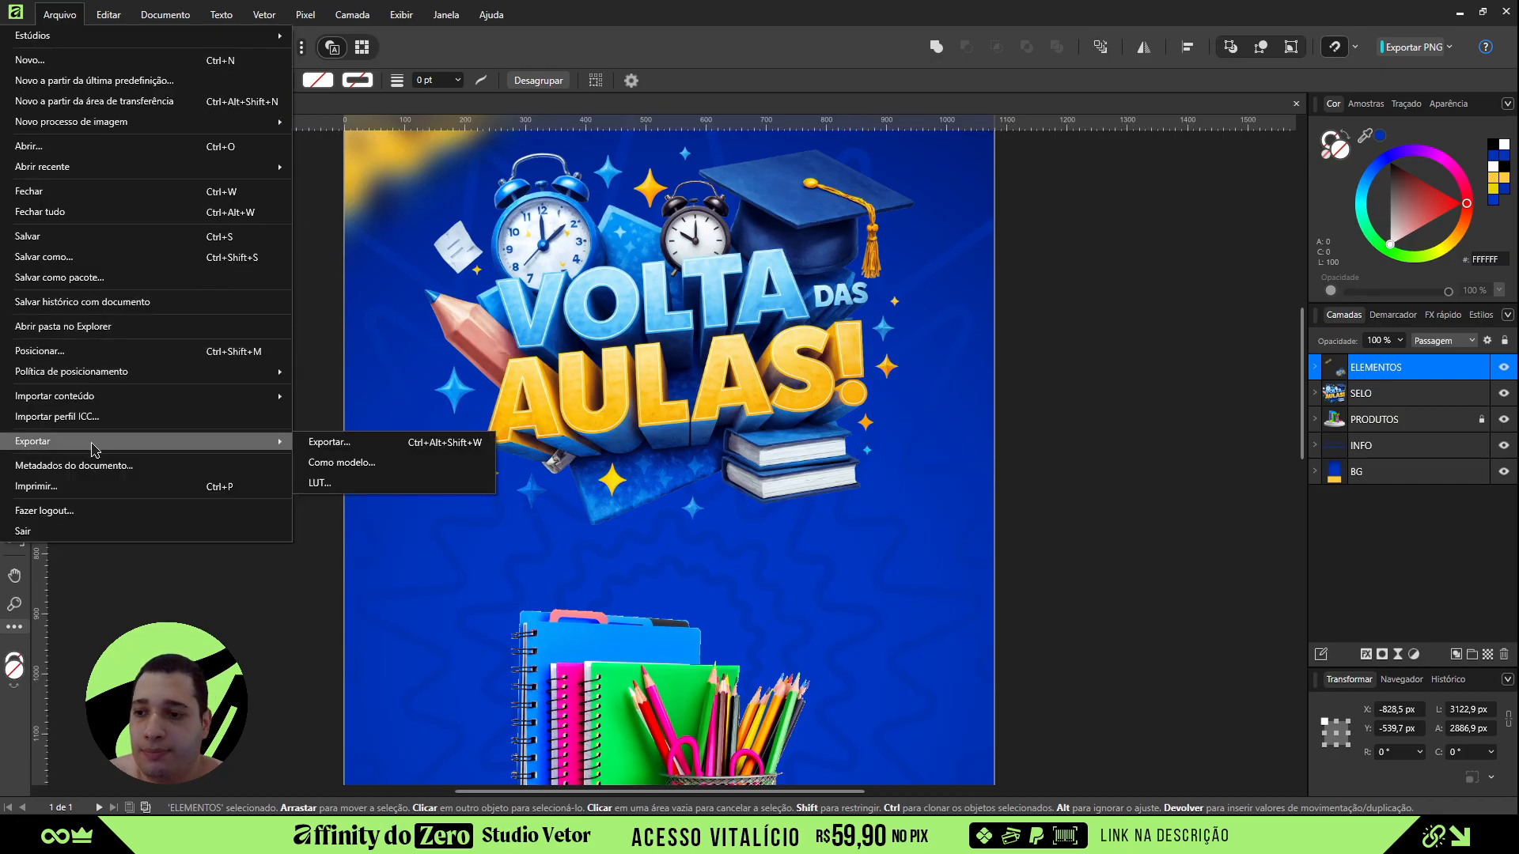
click(350, 448)
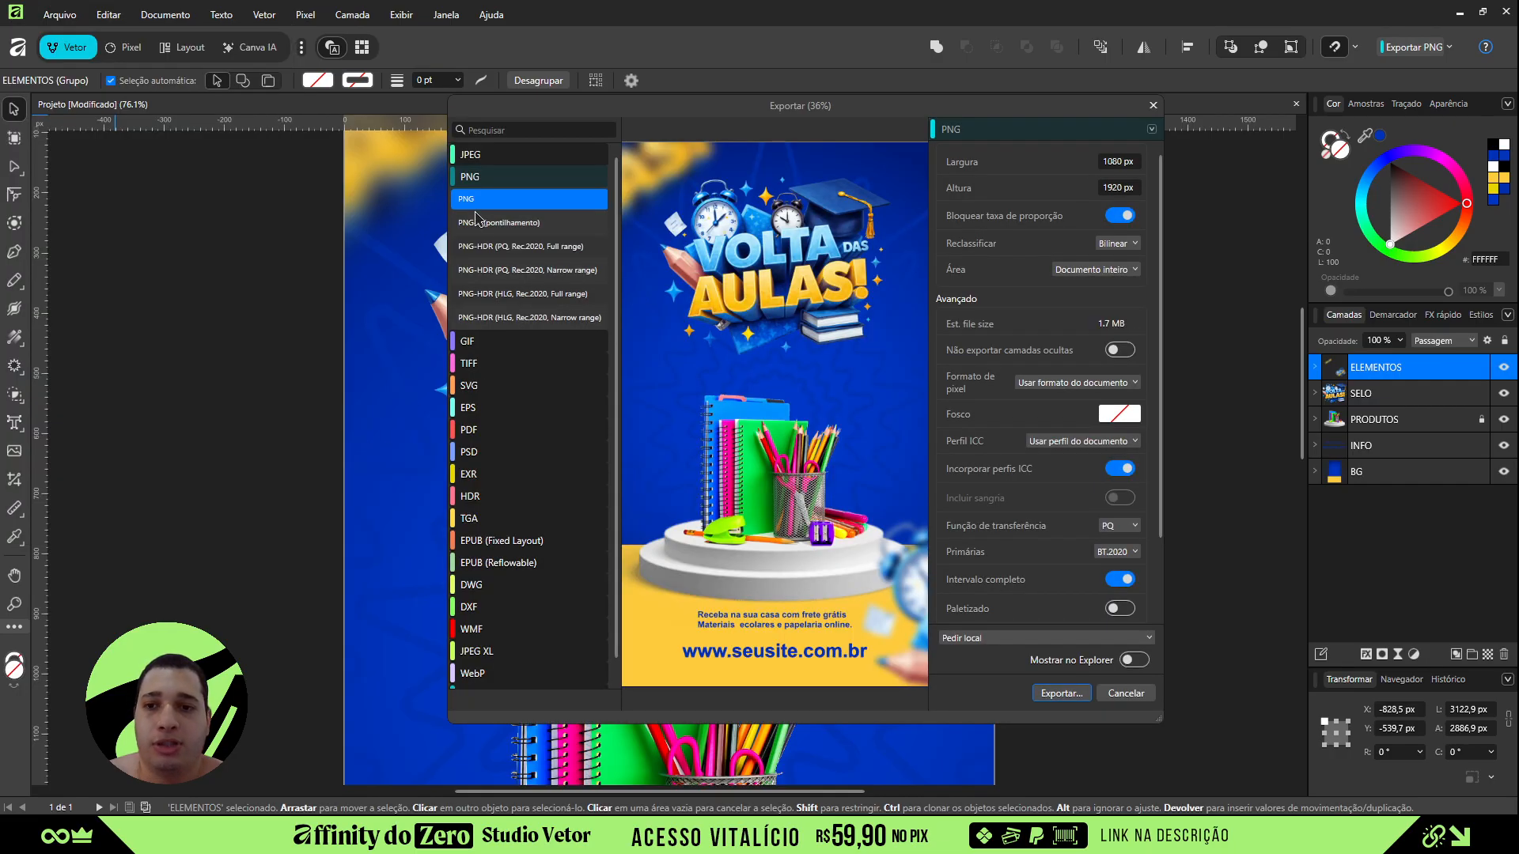
click(467, 177)
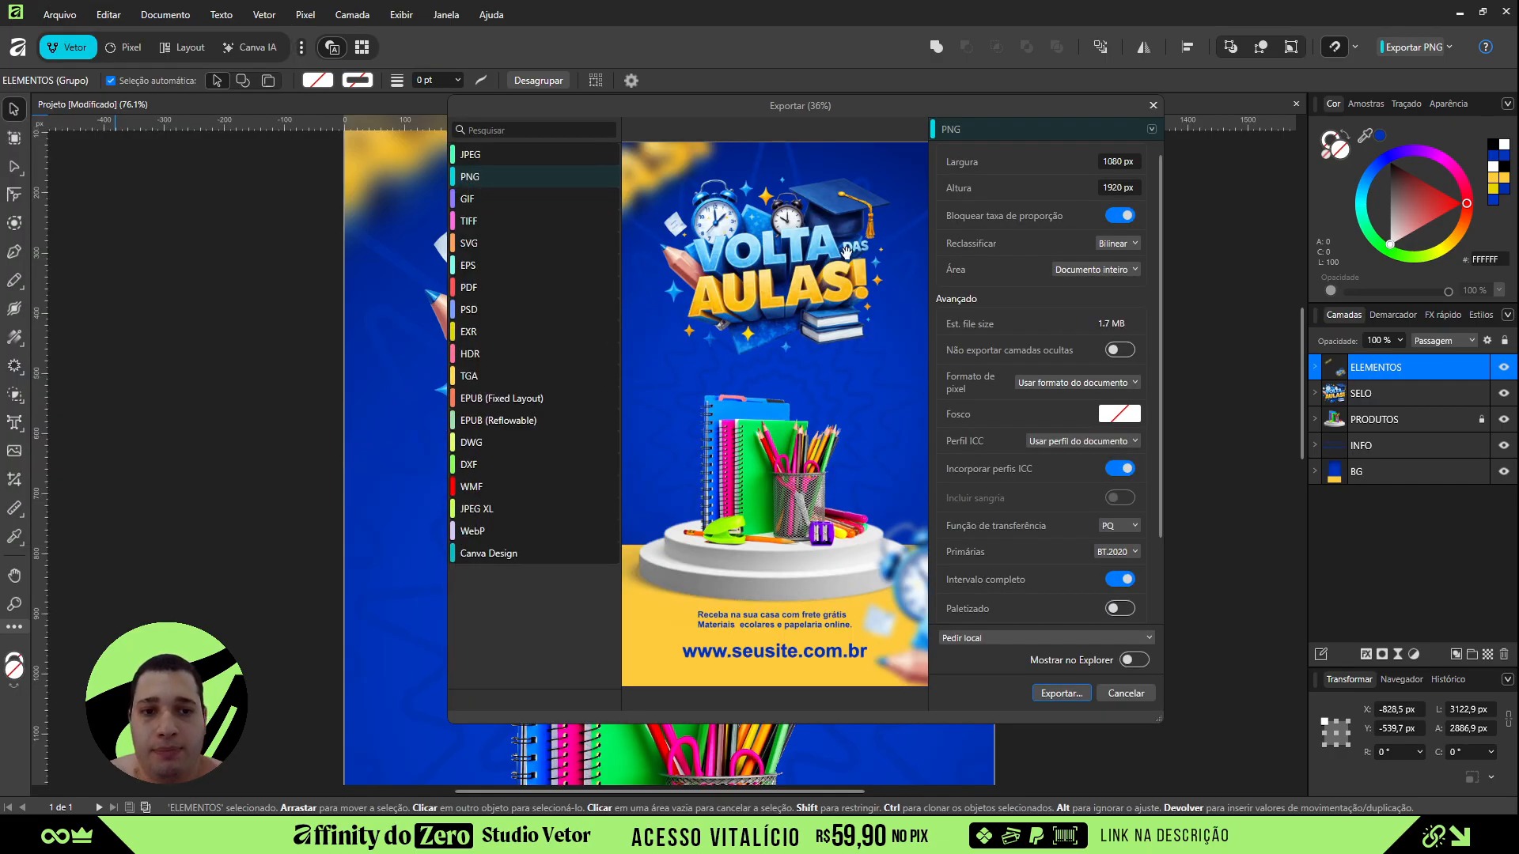